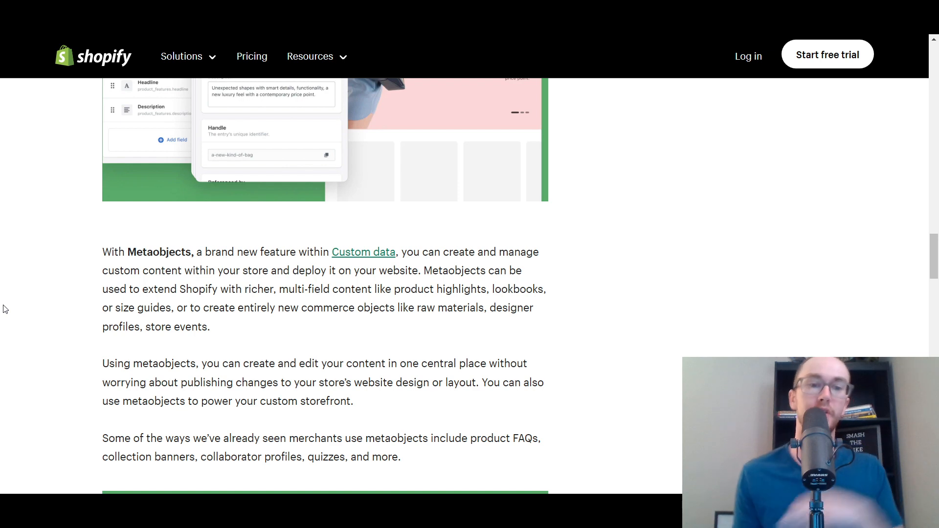
Read the Shopify article's Metaobjects passage, covering designer profiles, store events and editing content in one central place.
{"action": "double_click", "coordinate": [527, 317]}
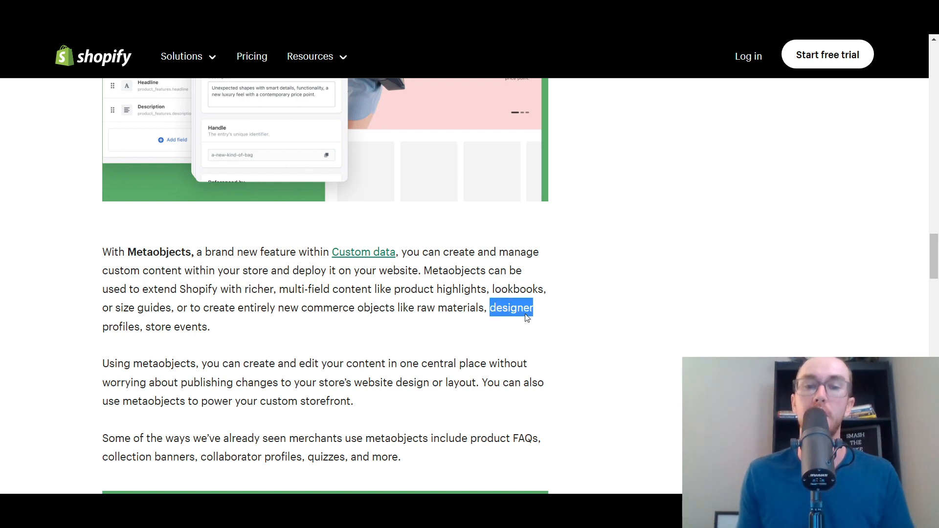
{"action": "left_click_drag", "start_coordinate": [527, 318], "coordinate": [140, 321]}
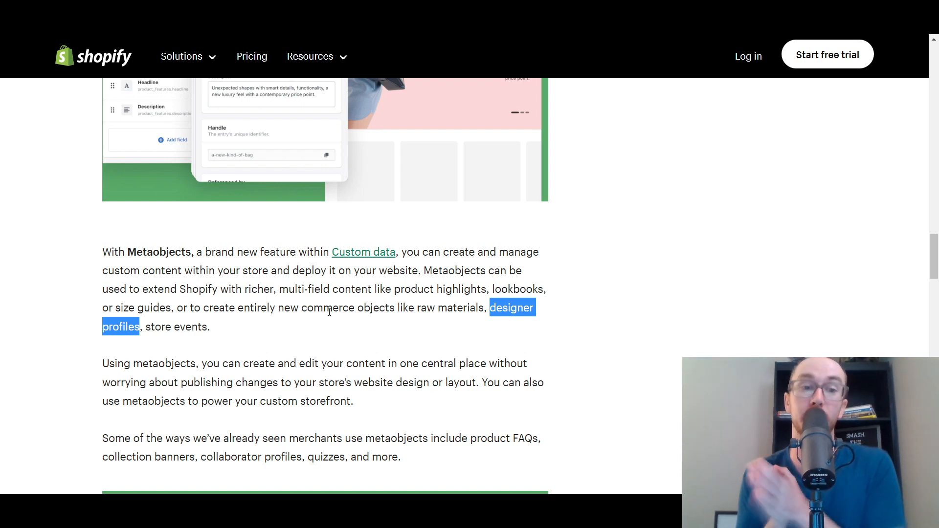
{"action": "left_click", "coordinate": [230, 331]}
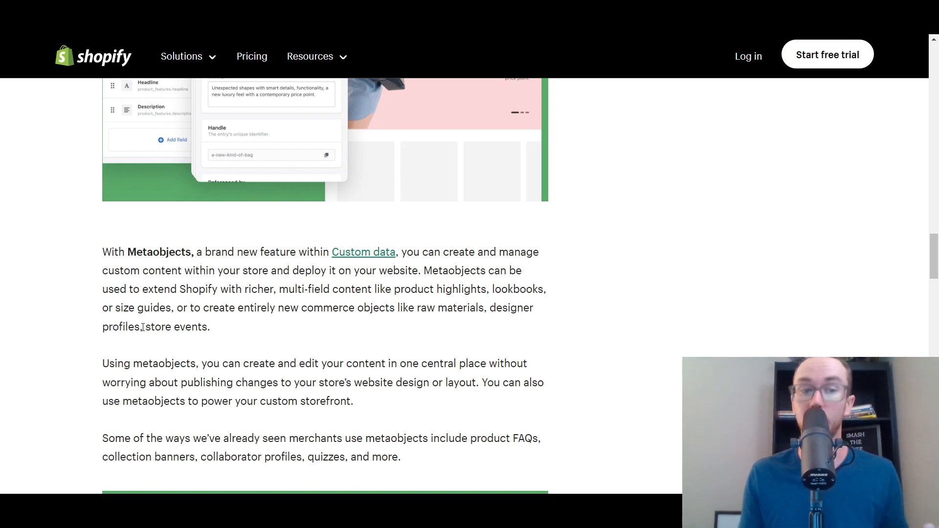
{"action": "left_click_drag", "start_coordinate": [142, 328], "coordinate": [207, 328]}
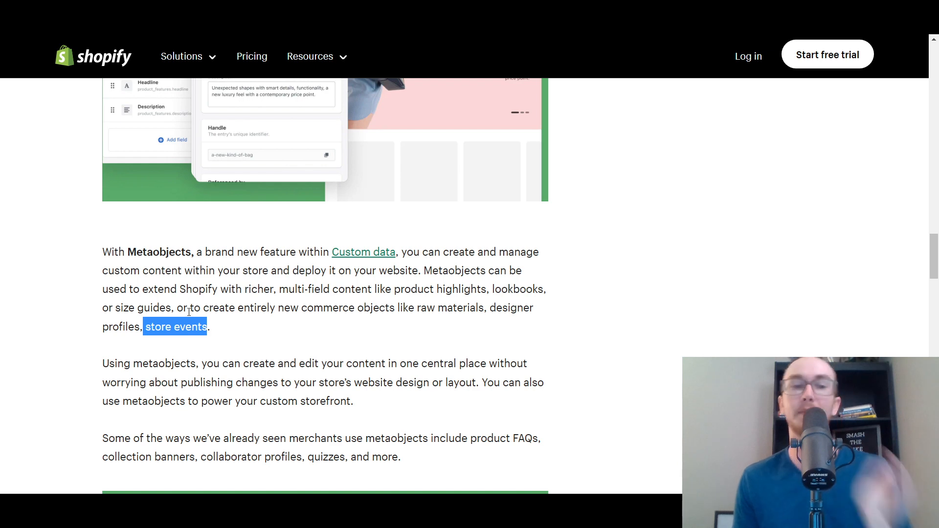
{"action": "left_click_drag", "start_coordinate": [487, 308], "coordinate": [209, 328]}
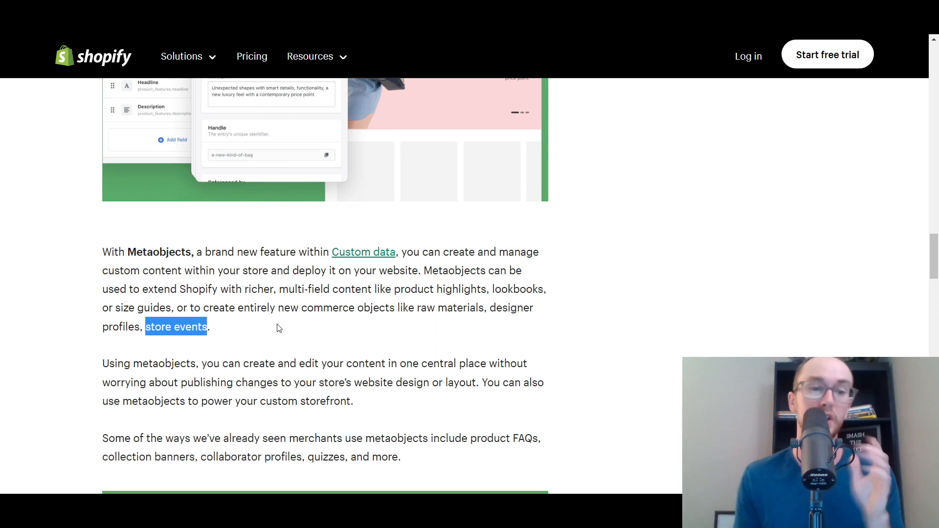
{"action": "left_click", "coordinate": [221, 333]}
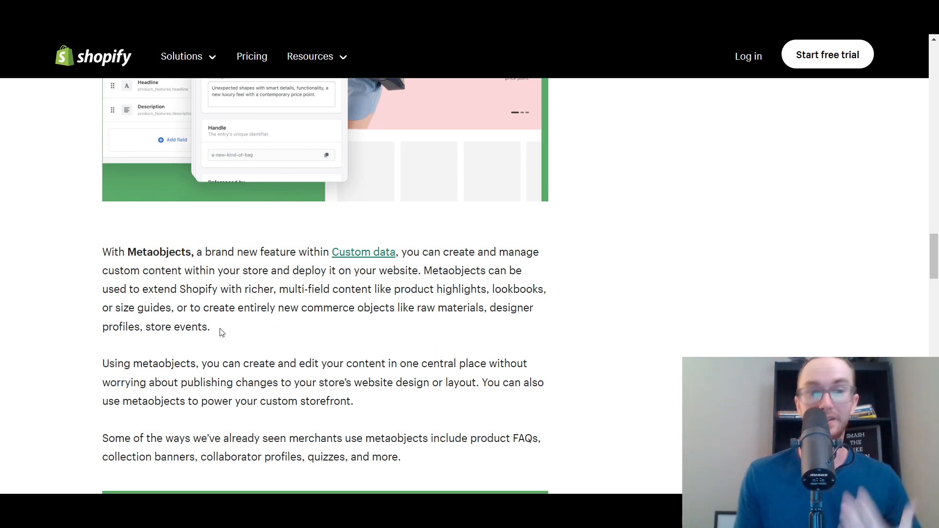
{"action": "left_click_drag", "start_coordinate": [142, 327], "coordinate": [237, 330]}
{"action": "left_click", "coordinate": [237, 333]}
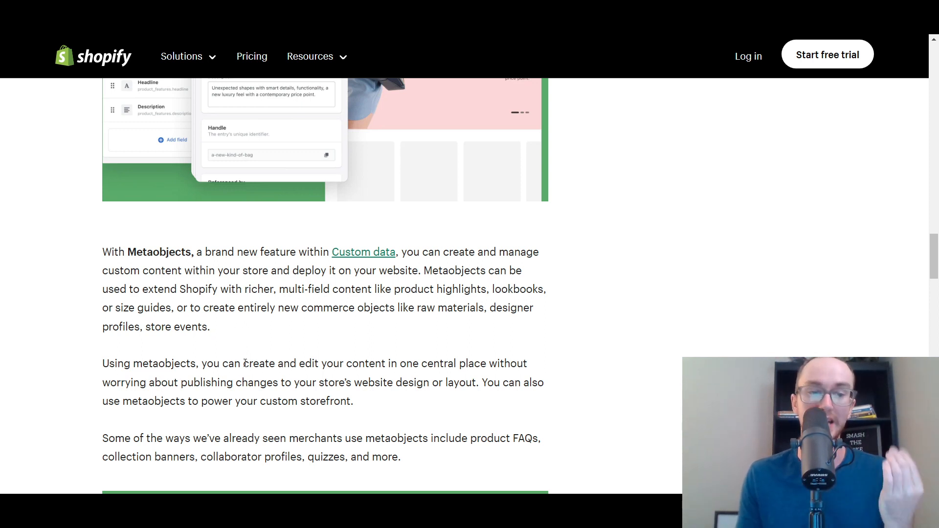
{"action": "left_click_drag", "start_coordinate": [244, 363], "coordinate": [482, 380]}
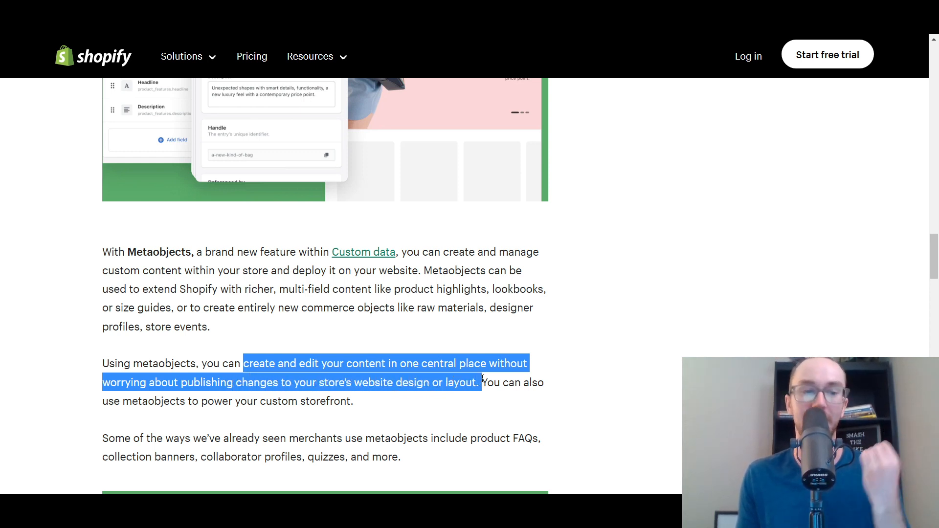
{"action": "left_click", "coordinate": [459, 383]}
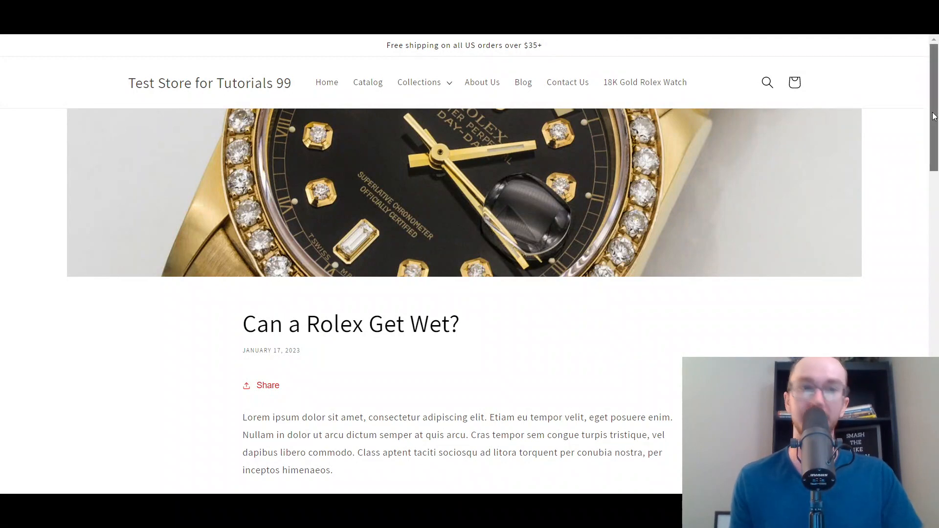
Examine the author section beneath the "Can a Rolex Get Wet?" blog post, including its photo, name, bio and website link.
{"action": "left_click_drag", "start_coordinate": [935, 116], "coordinate": [917, 323]}
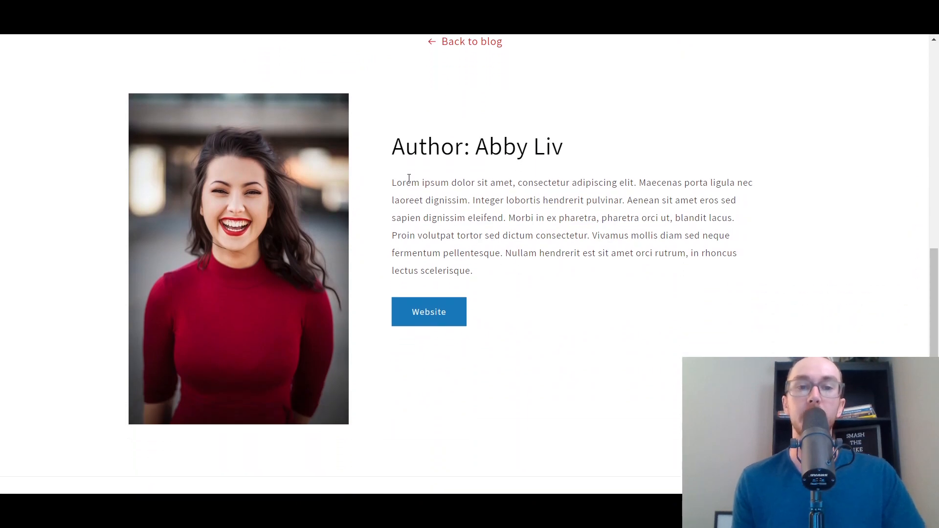
{"action": "left_click_drag", "start_coordinate": [394, 156], "coordinate": [458, 161]}
{"action": "left_click", "coordinate": [466, 194]}
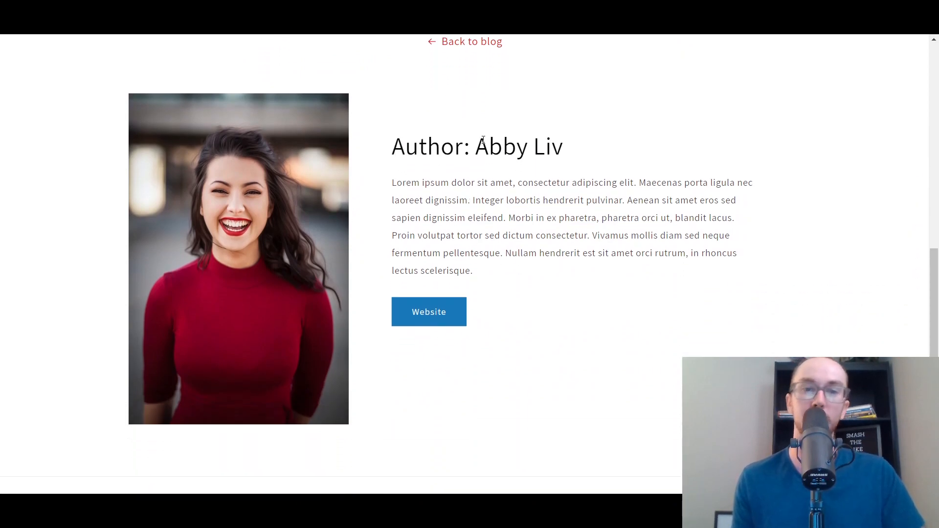
{"action": "mouse_move", "coordinate": [935, 252]}
{"action": "left_mouse_down"}
{"action": "mouse_move", "coordinate": [936, 112]}
{"action": "mouse_move", "coordinate": [932, 252]}
{"action": "left_mouse_up"}
{"action": "left_click_drag", "start_coordinate": [450, 146], "coordinate": [611, 158]}
{"action": "left_click", "coordinate": [587, 184]}
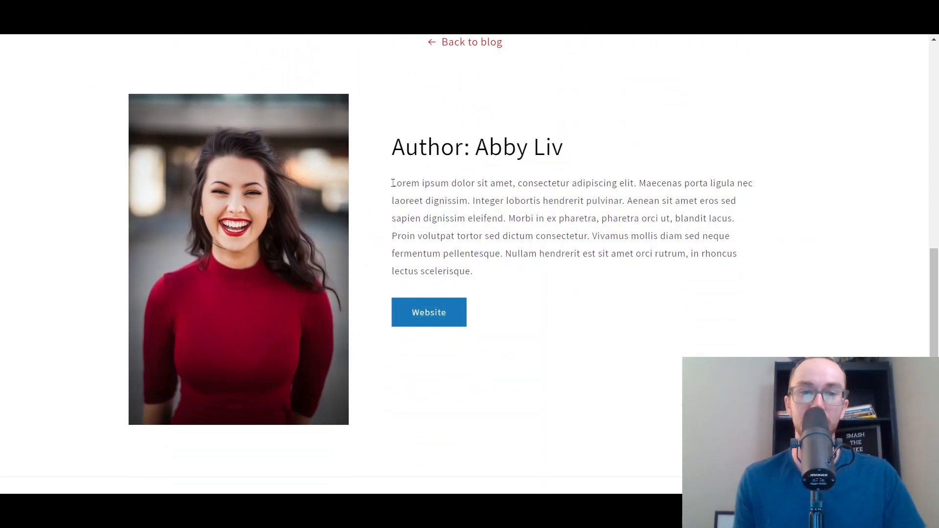
{"action": "left_click_drag", "start_coordinate": [392, 183], "coordinate": [456, 253]}
{"action": "left_click", "coordinate": [463, 256]}
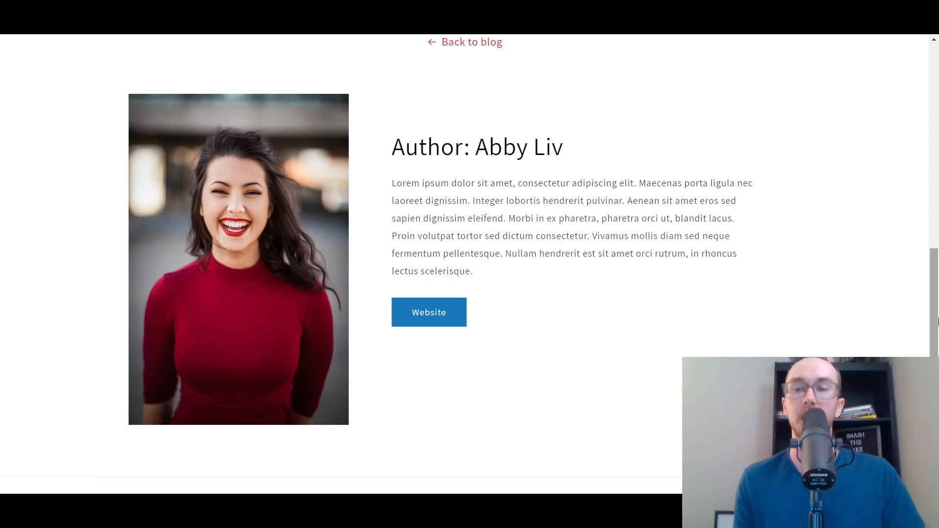
{"action": "mouse_move", "coordinate": [937, 314]}
{"action": "left_mouse_down"}
{"action": "mouse_move", "coordinate": [936, 108]}
{"action": "mouse_move", "coordinate": [936, 305]}
{"action": "left_mouse_up"}
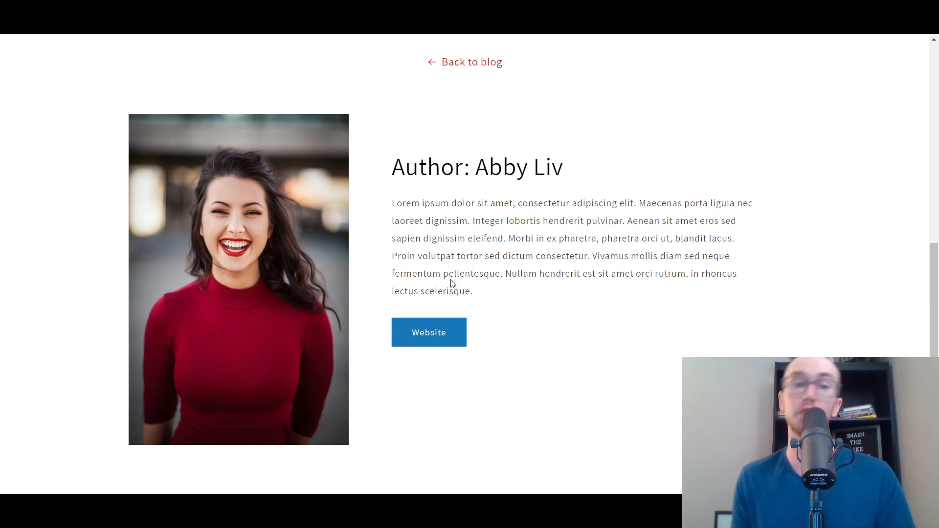
{"action": "scroll", "coordinate": [936, 298], "scroll_direction": "up", "scroll_amount": 1}
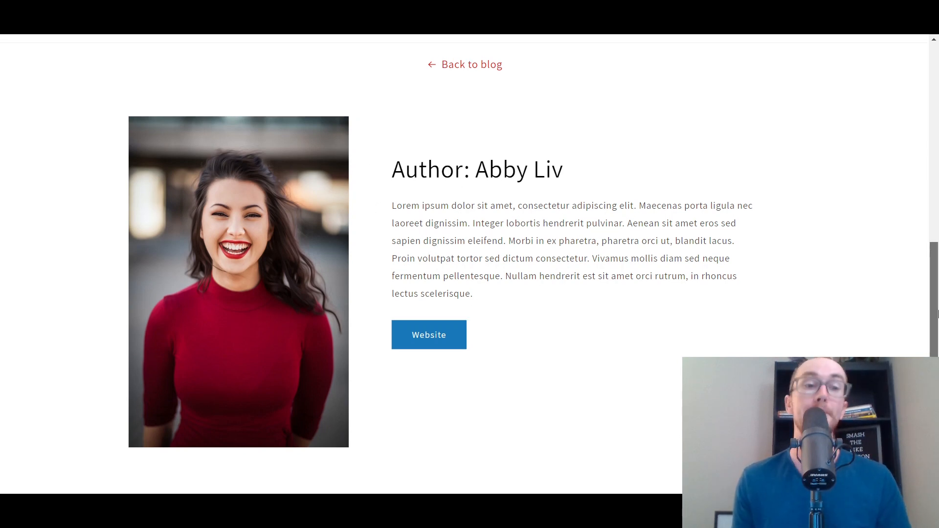
Look over the whole "Can a Rolex Get Wet?" post from its header image through the article body to the author block.
{"action": "left_click_drag", "start_coordinate": [936, 298], "coordinate": [936, 319]}
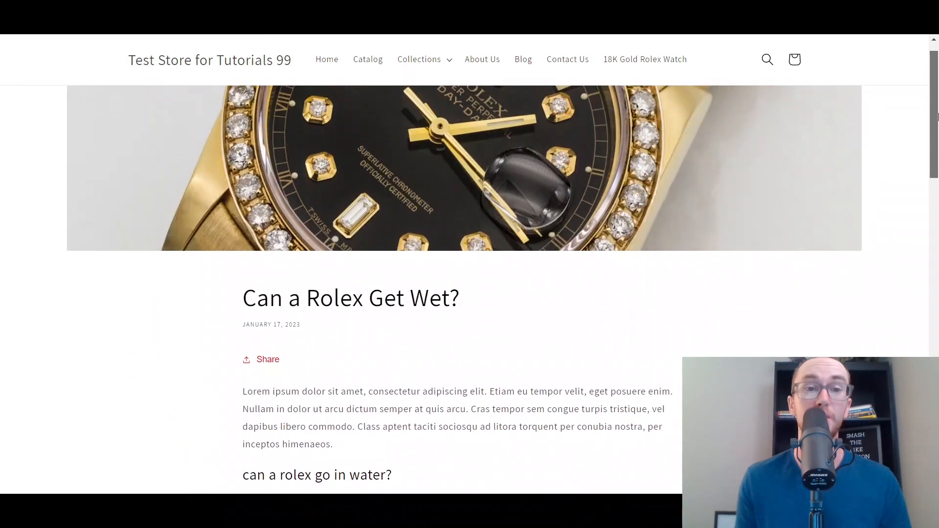
{"action": "scroll", "coordinate": [539, 179], "scroll_direction": "up", "scroll_amount": 1}
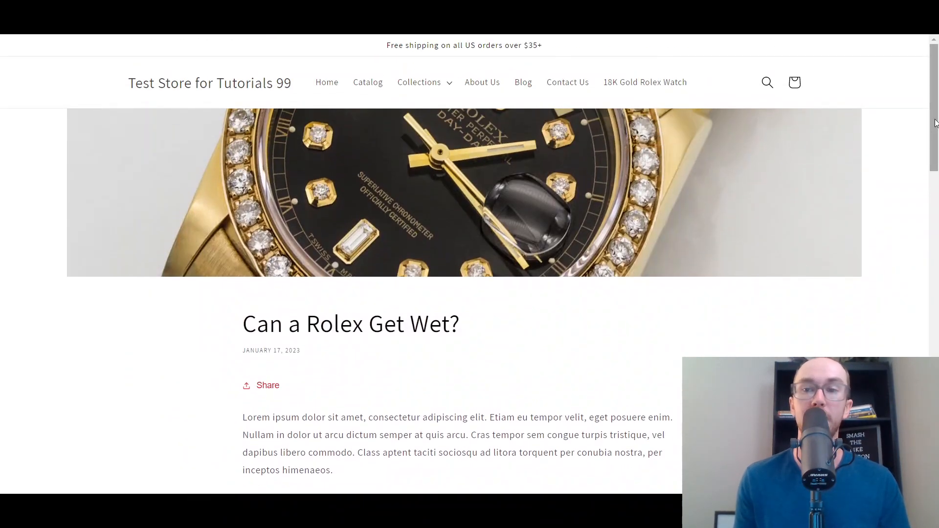
{"action": "left_click_drag", "start_coordinate": [936, 122], "coordinate": [917, 327]}
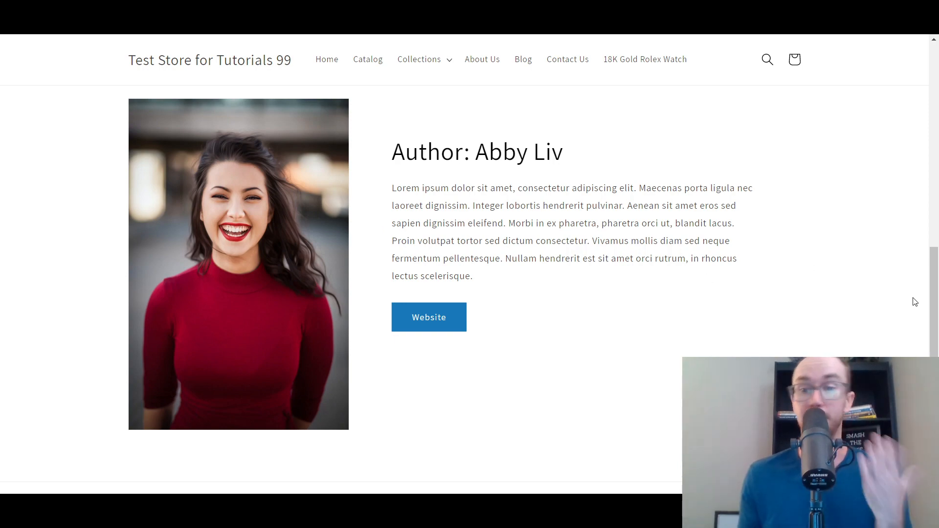
{"action": "scroll", "coordinate": [917, 294], "scroll_direction": "up", "scroll_amount": 12}
{"action": "scroll", "coordinate": [926, 254], "scroll_direction": "down", "scroll_amount": 9}
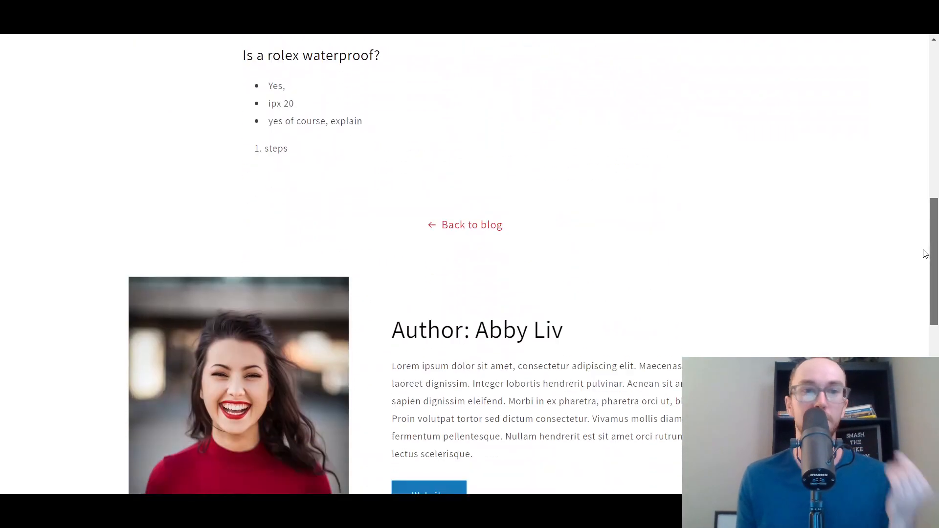
{"action": "scroll", "coordinate": [925, 253], "scroll_direction": "down", "scroll_amount": 4}
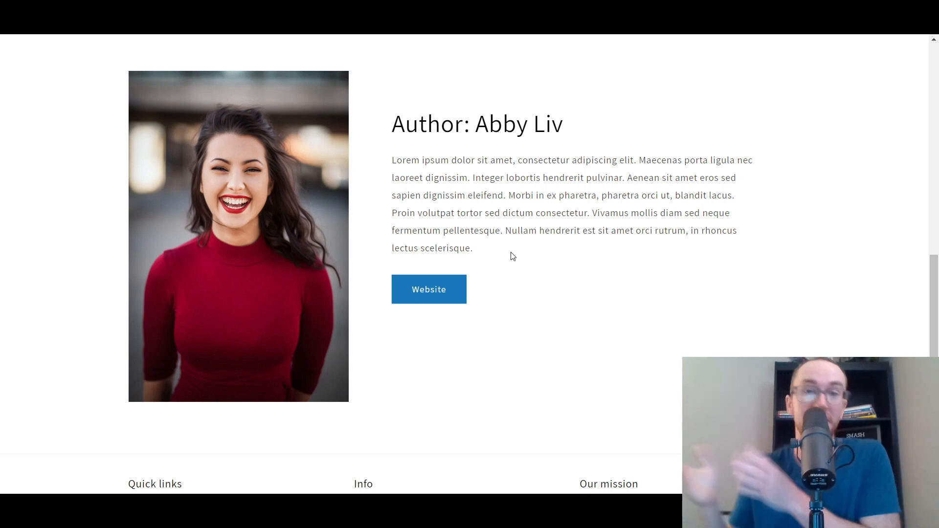
{"action": "left_click_drag", "start_coordinate": [933, 294], "coordinate": [892, 293]}
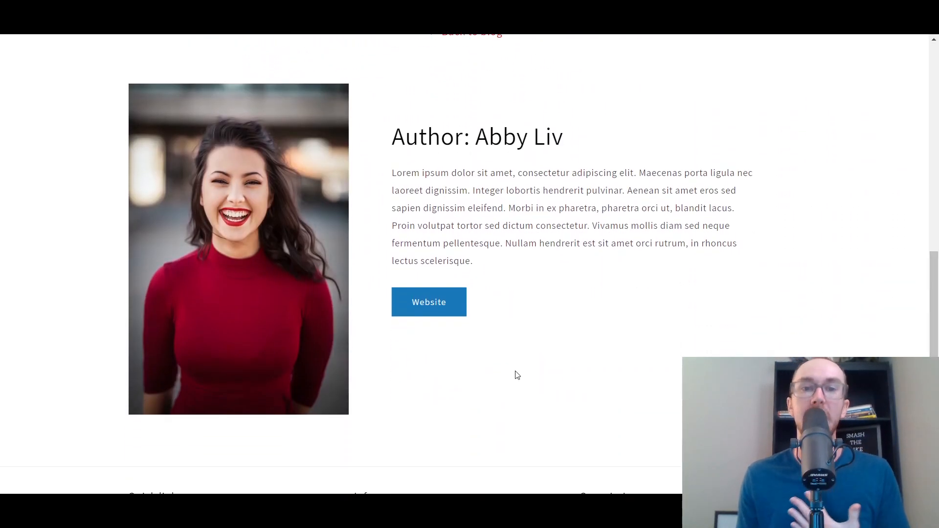
{"action": "left_click_drag", "start_coordinate": [935, 326], "coordinate": [704, 159]}
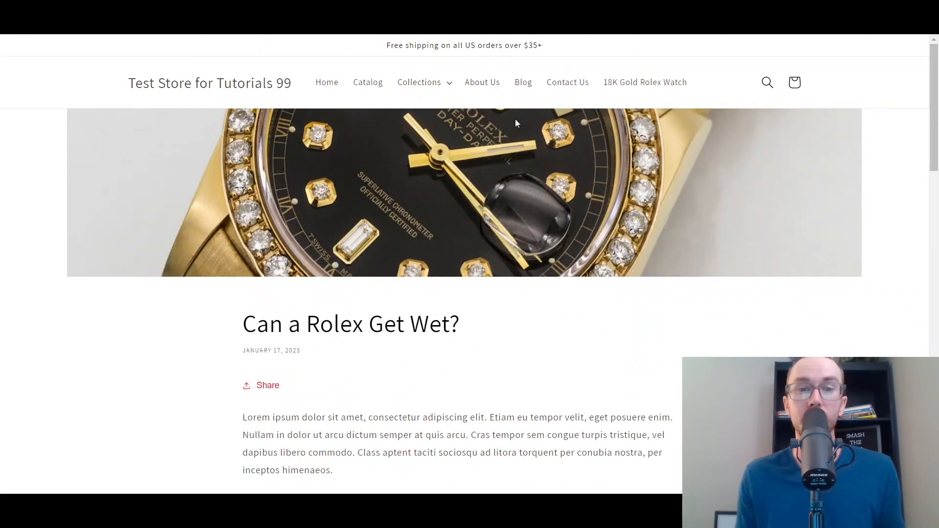
{"action": "left_click_drag", "start_coordinate": [935, 106], "coordinate": [938, 307]}
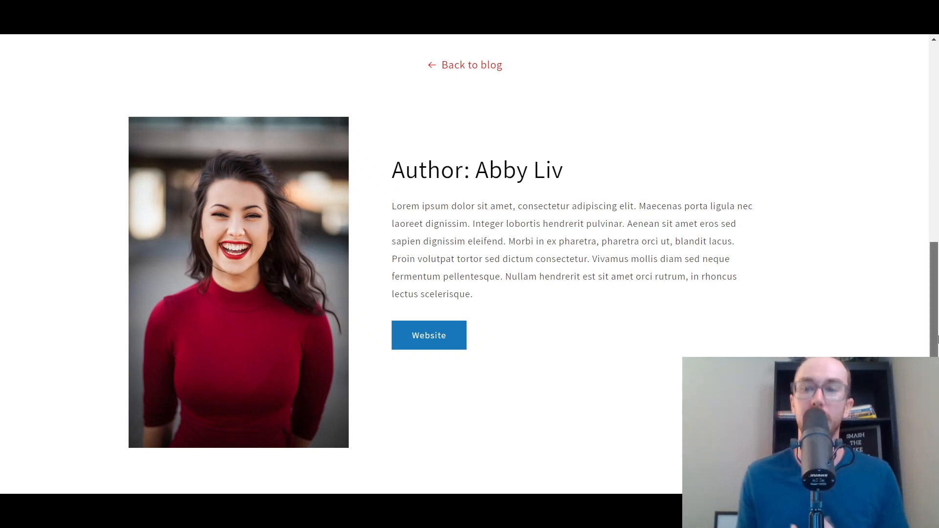
{"action": "scroll", "coordinate": [626, 266], "scroll_direction": "up", "scroll_amount": 1}
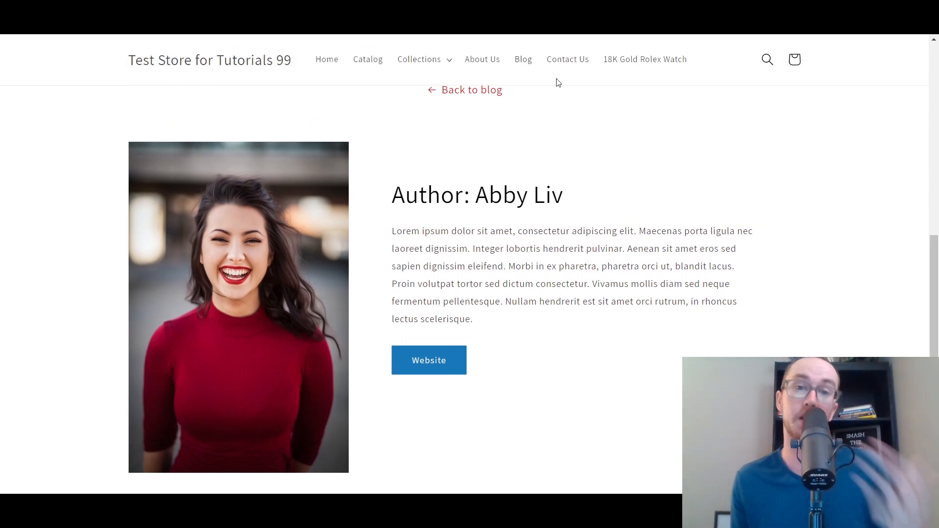
Switch to the Miro web whiteboard and circle each of the four named boxes under the Metaobjects diagram with the pen.
{"action": "left_click", "coordinate": [477, 4]}
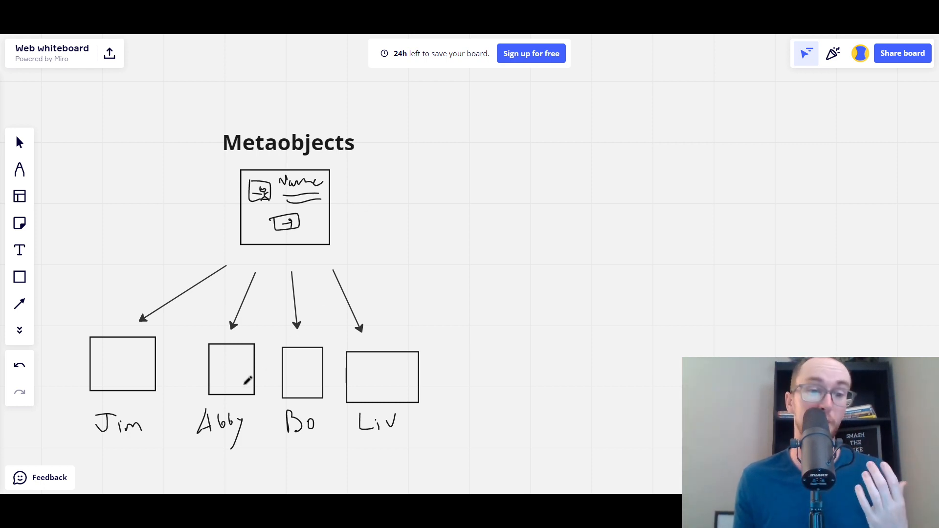
{"action": "mouse_move", "coordinate": [270, 352]}
{"action": "left_mouse_down"}
{"action": "mouse_move", "coordinate": [227, 317]}
{"action": "mouse_move", "coordinate": [185, 431]}
{"action": "mouse_move", "coordinate": [272, 384]}
{"action": "mouse_move", "coordinate": [259, 335]}
{"action": "left_mouse_up"}
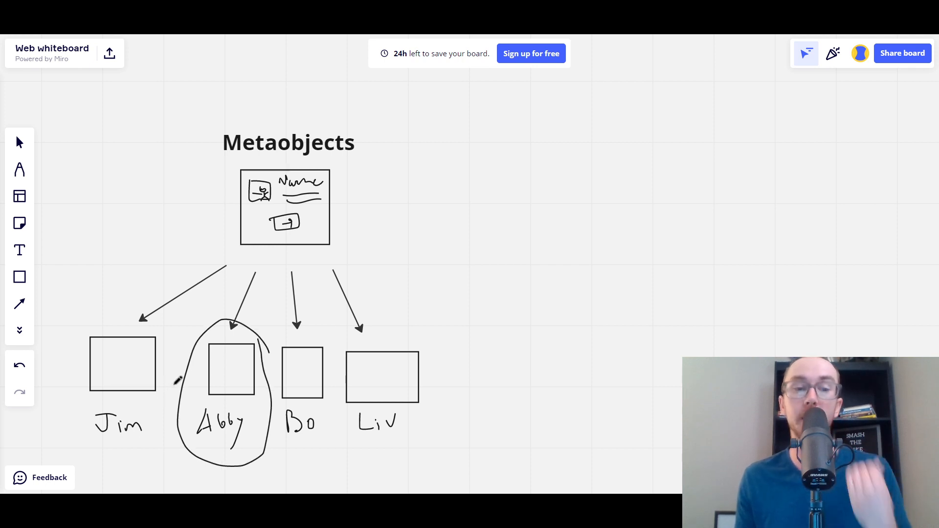
{"action": "mouse_move", "coordinate": [172, 377]}
{"action": "left_mouse_down"}
{"action": "mouse_move", "coordinate": [93, 330]}
{"action": "mouse_move", "coordinate": [139, 450]}
{"action": "mouse_move", "coordinate": [172, 361]}
{"action": "left_mouse_up"}
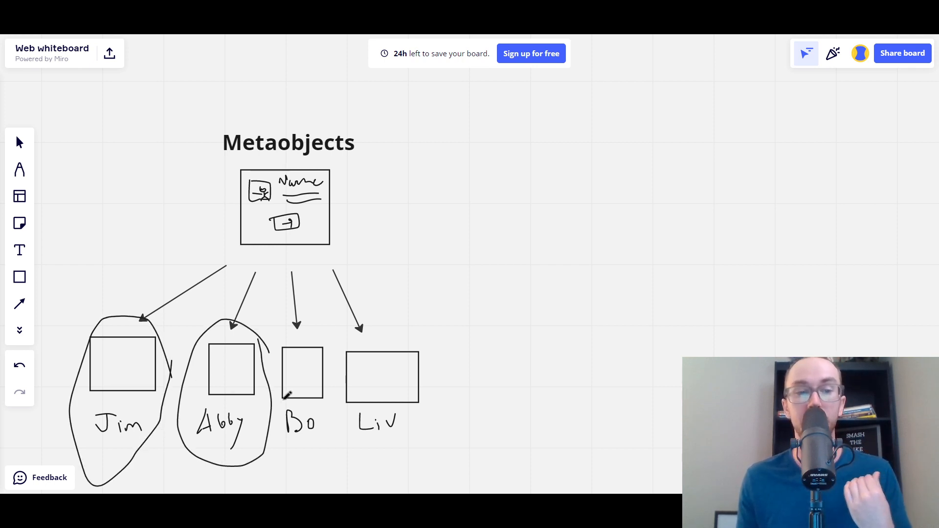
{"action": "mouse_move", "coordinate": [339, 367]}
{"action": "left_mouse_down"}
{"action": "mouse_move", "coordinate": [332, 337]}
{"action": "mouse_move", "coordinate": [294, 451]}
{"action": "left_mouse_up"}
{"action": "mouse_move", "coordinate": [414, 339]}
{"action": "left_mouse_down"}
{"action": "mouse_move", "coordinate": [353, 343]}
{"action": "mouse_move", "coordinate": [386, 314]}
{"action": "left_mouse_up"}
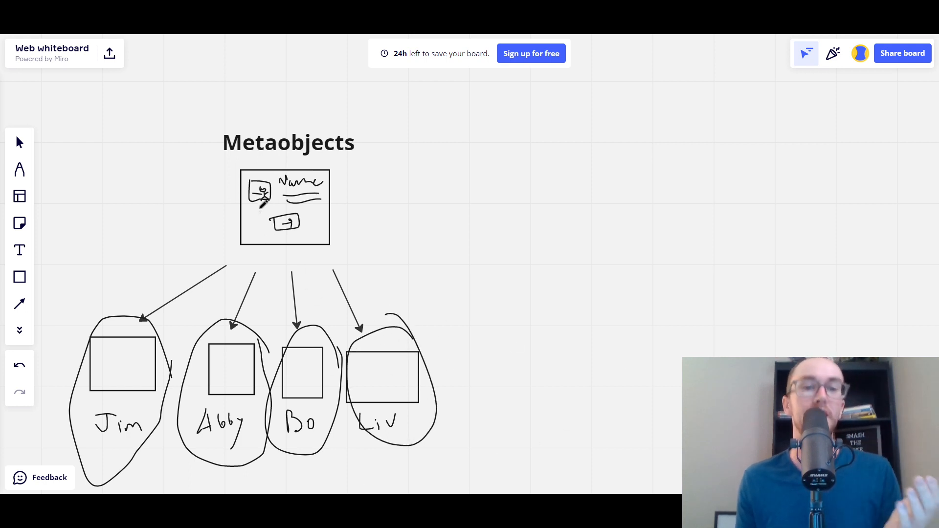
Handwrite "Creator" beside the Metaobjects template box and number the four named boxes below it 1 to 4.
{"action": "mouse_move", "coordinate": [346, 192]}
{"action": "left_mouse_down"}
{"action": "mouse_move", "coordinate": [344, 212]}
{"action": "mouse_move", "coordinate": [357, 194]}
{"action": "mouse_move", "coordinate": [398, 198]}
{"action": "mouse_move", "coordinate": [401, 189]}
{"action": "mouse_move", "coordinate": [415, 198]}
{"action": "mouse_move", "coordinate": [417, 187]}
{"action": "left_mouse_up"}
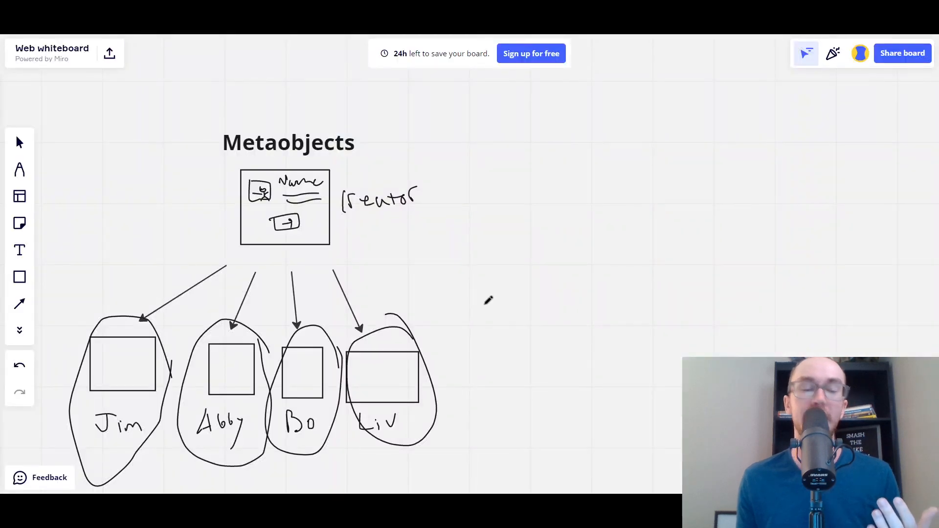
{"action": "left_click_drag", "start_coordinate": [124, 280], "coordinate": [122, 298]}
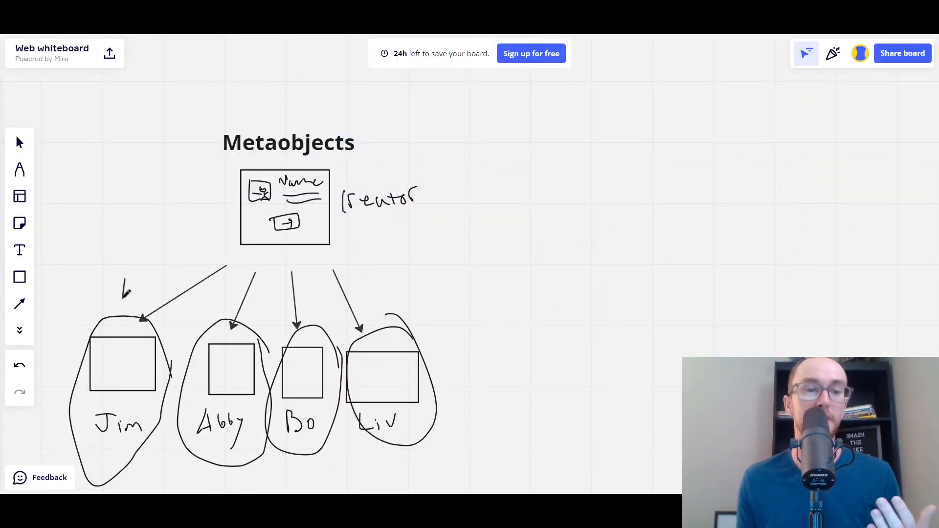
{"action": "left_click_drag", "start_coordinate": [211, 286], "coordinate": [233, 299]}
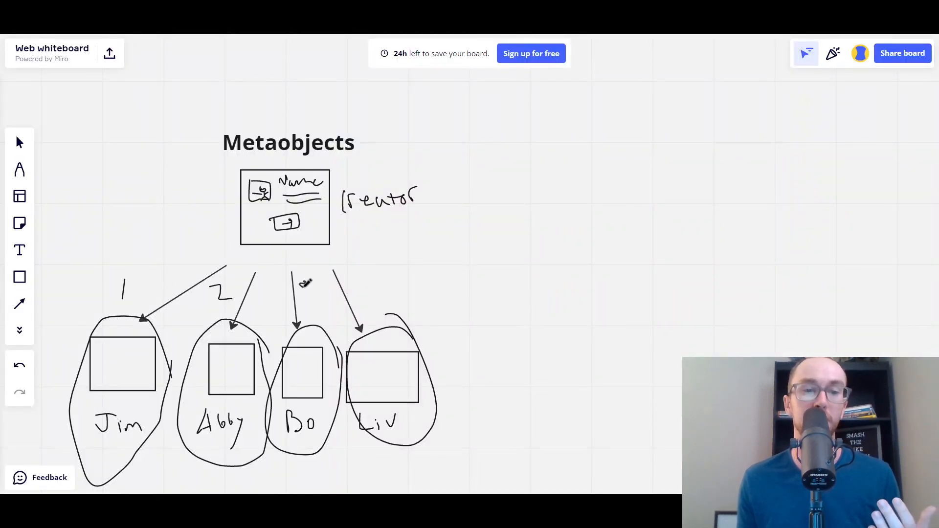
{"action": "left_click_drag", "start_coordinate": [299, 282], "coordinate": [296, 297]}
{"action": "mouse_move", "coordinate": [381, 282]}
{"action": "left_mouse_down"}
{"action": "mouse_move", "coordinate": [397, 288]}
{"action": "mouse_move", "coordinate": [398, 311]}
{"action": "left_mouse_up"}
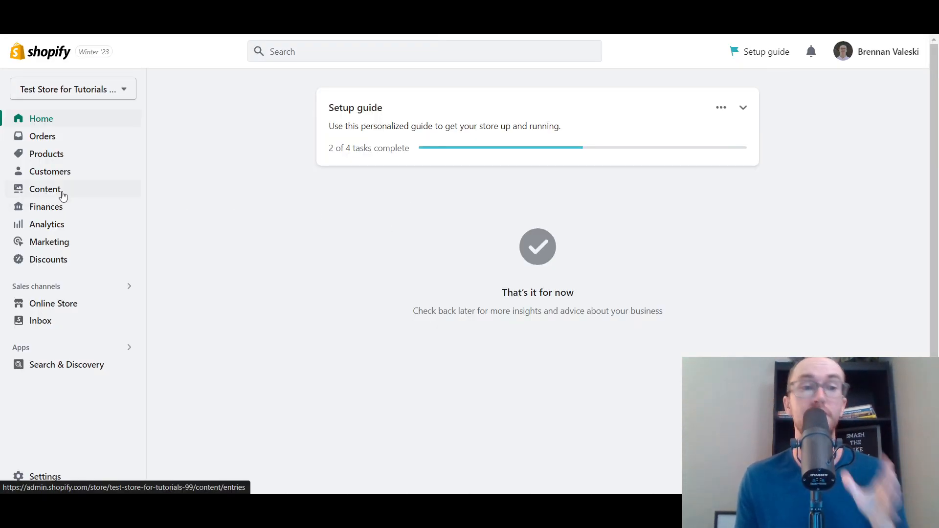
In the Shopify admin, open the store's metaobject entries under Content and check which definitions the entries can be filtered by.
{"action": "left_click", "coordinate": [48, 192]}
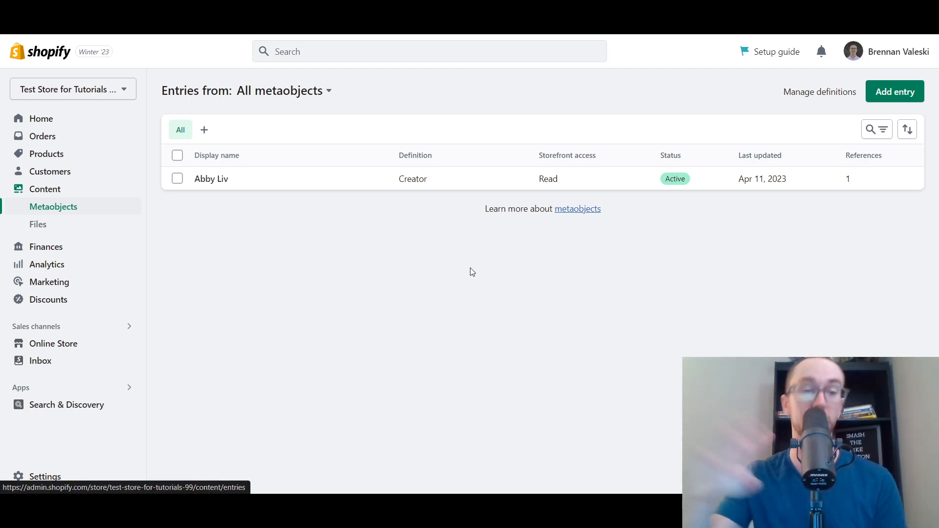
{"action": "left_click", "coordinate": [317, 94]}
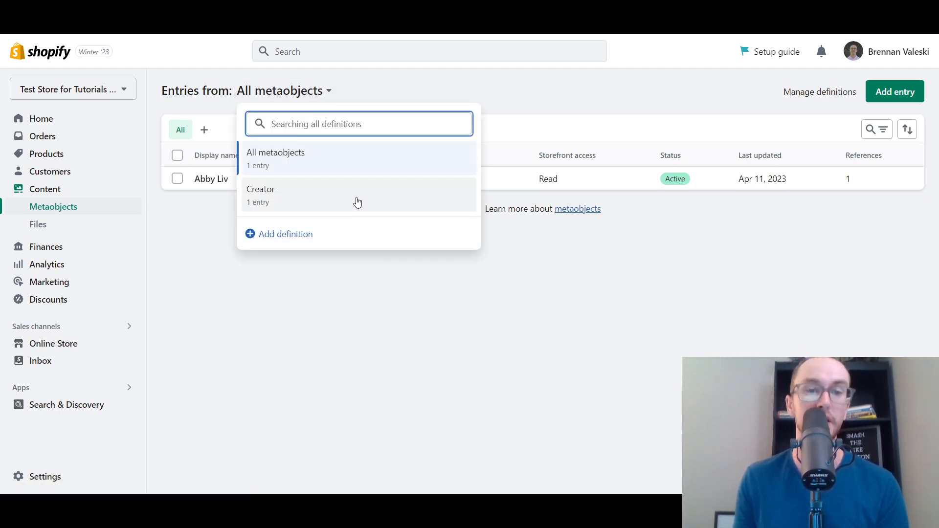
{"action": "left_click", "coordinate": [471, 375]}
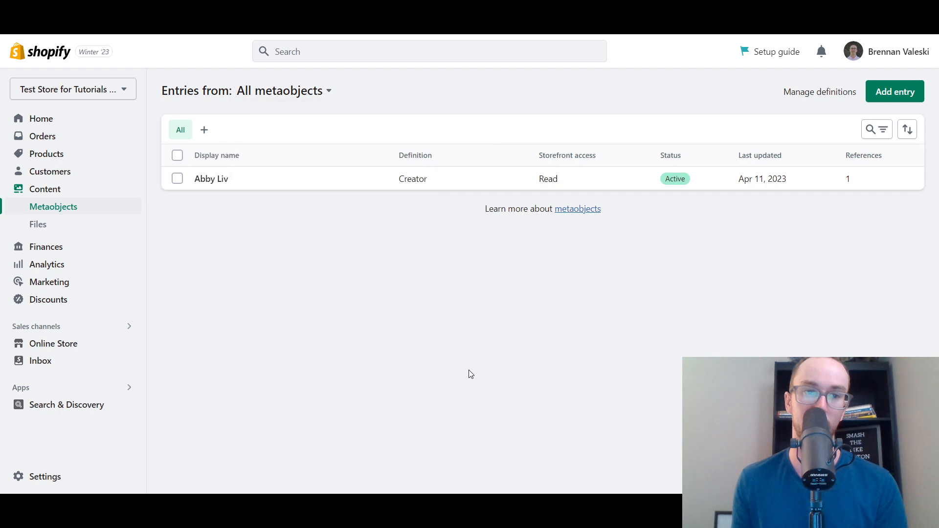
Examine the definition choices offered for filtering the metaobject entries, leaving the list on all metaobjects.
{"action": "left_click", "coordinate": [321, 93]}
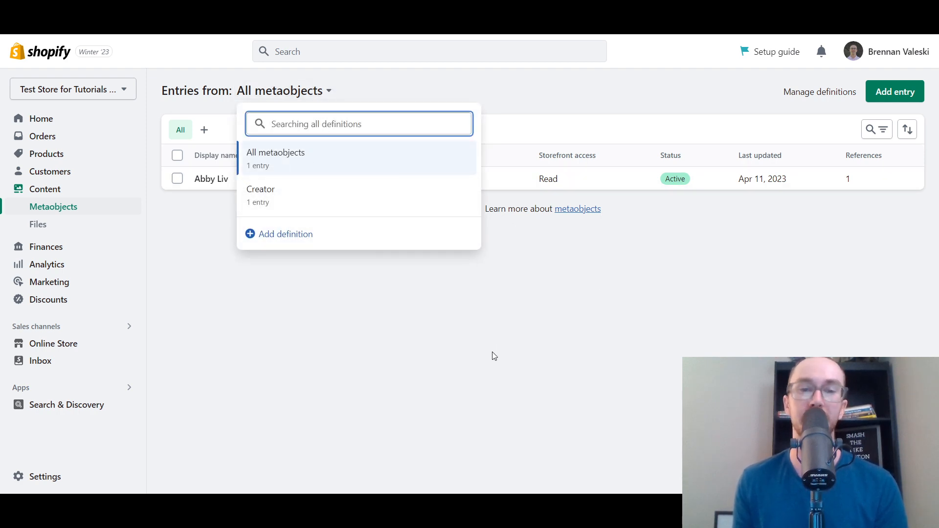
{"action": "left_click", "coordinate": [472, 353]}
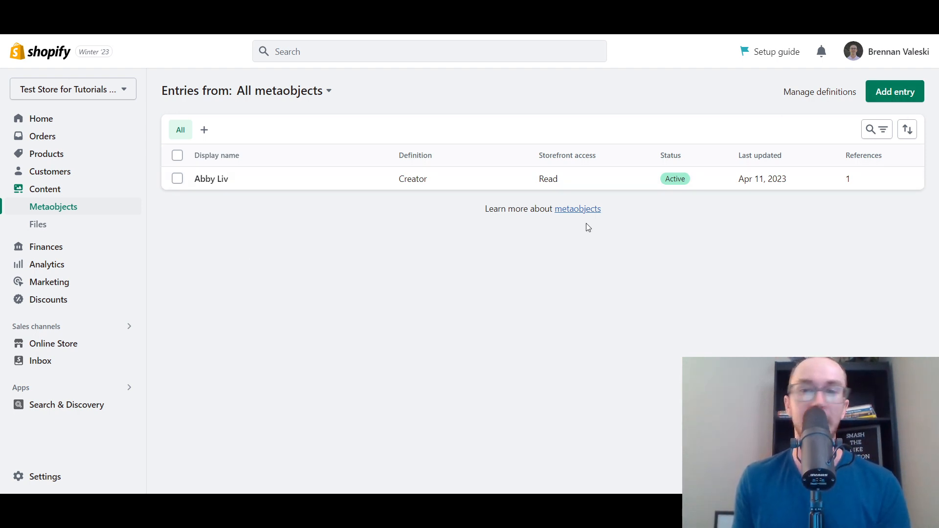
{"action": "left_click", "coordinate": [307, 94]}
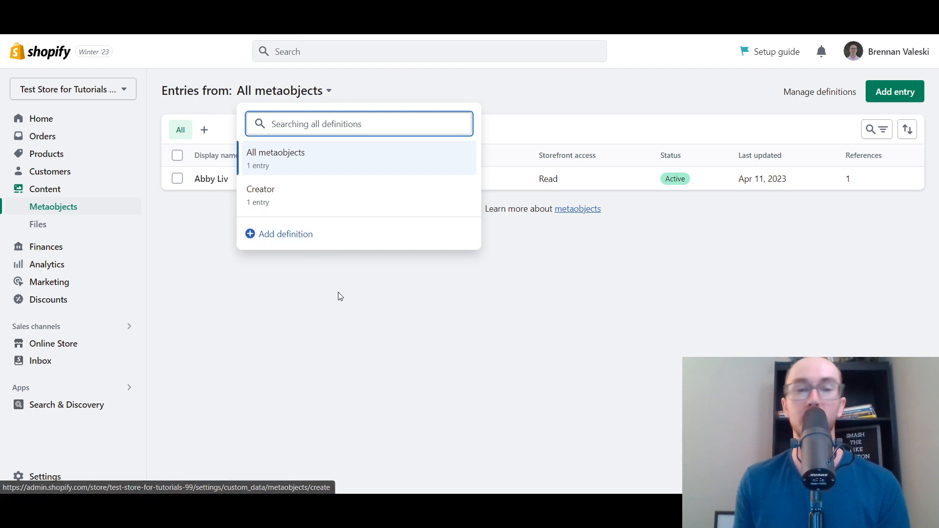
{"action": "left_click", "coordinate": [322, 302]}
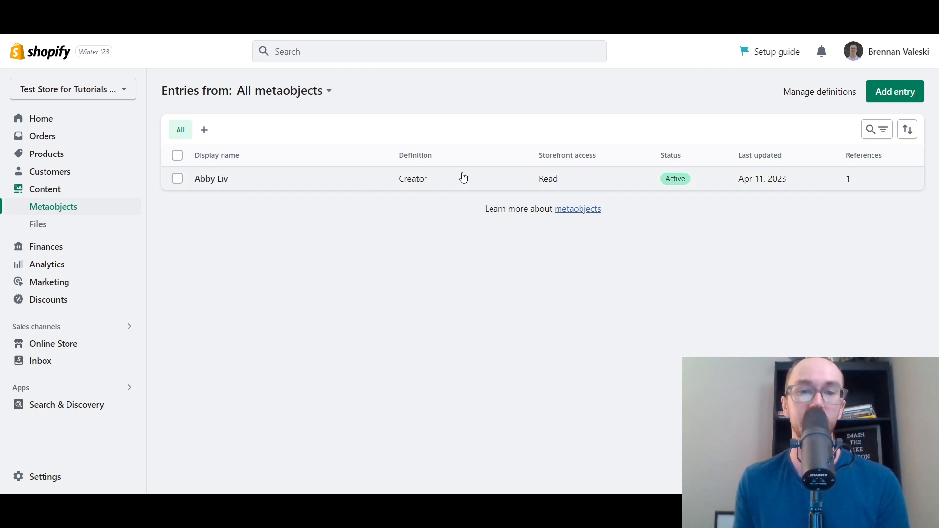
Start adding a new metaobject entry based on the Creator definition.
{"action": "left_click", "coordinate": [903, 83]}
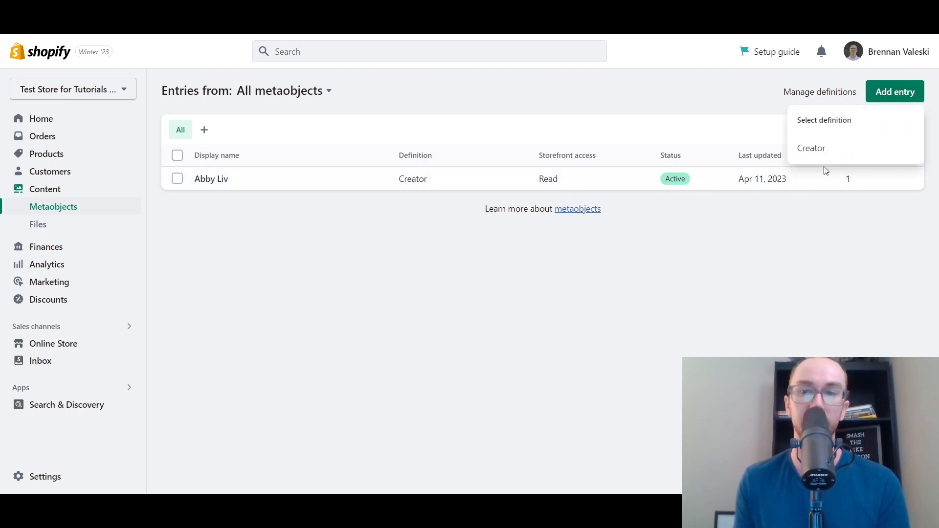
{"action": "left_click_drag", "start_coordinate": [860, 125], "coordinate": [799, 121]}
{"action": "left_click", "coordinate": [828, 121]}
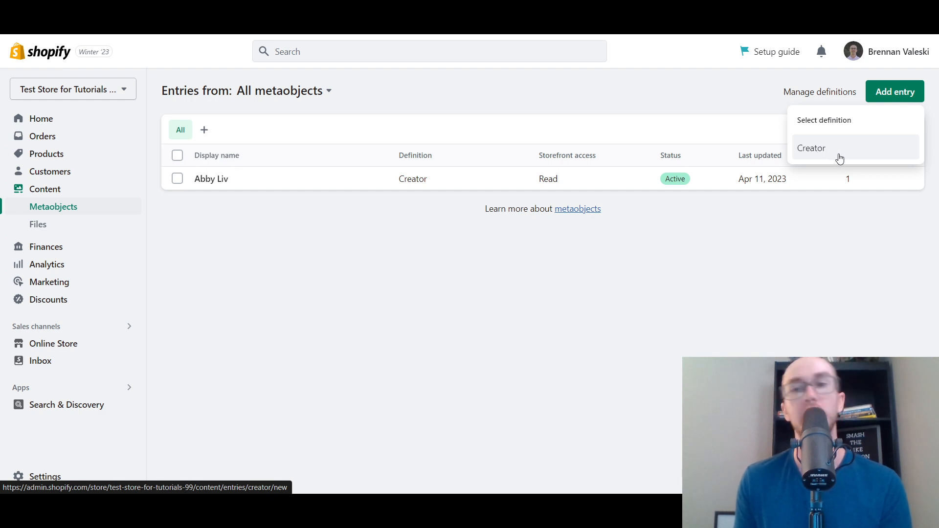
{"action": "left_click", "coordinate": [840, 158]}
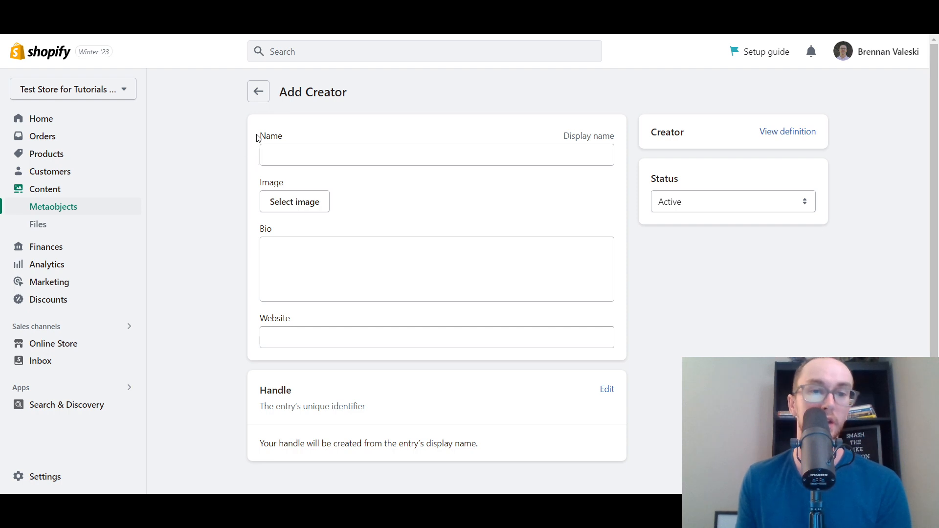
Look over the blank Creator entry form, its name, image, bio and website fields and the definition it belongs to.
{"action": "left_click_drag", "start_coordinate": [257, 140], "coordinate": [302, 154]}
{"action": "left_click", "coordinate": [302, 155]}
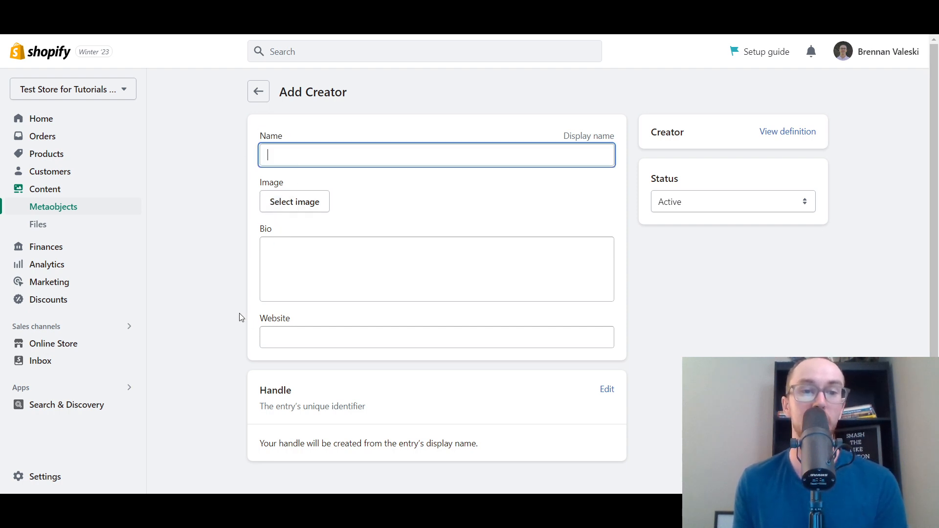
{"action": "left_click", "coordinate": [263, 355]}
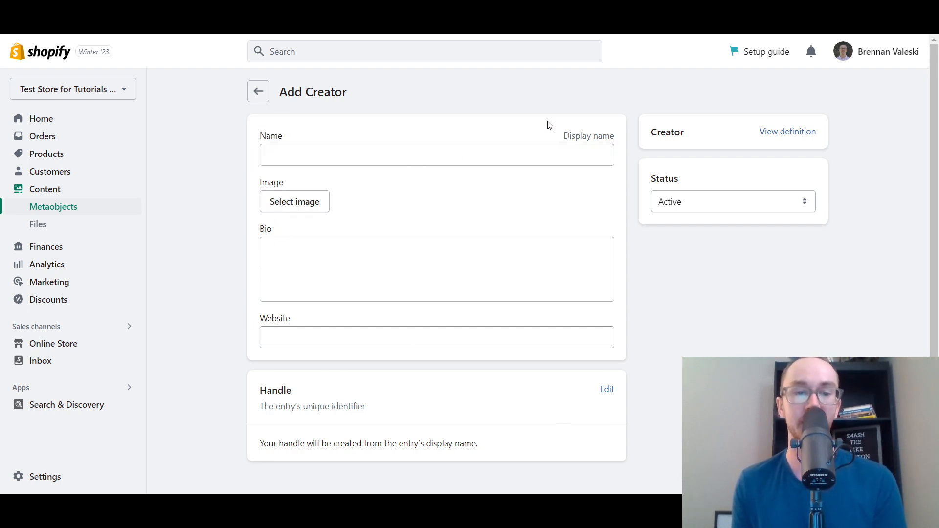
{"action": "double_click", "coordinate": [681, 132]}
{"action": "left_click", "coordinate": [694, 133]}
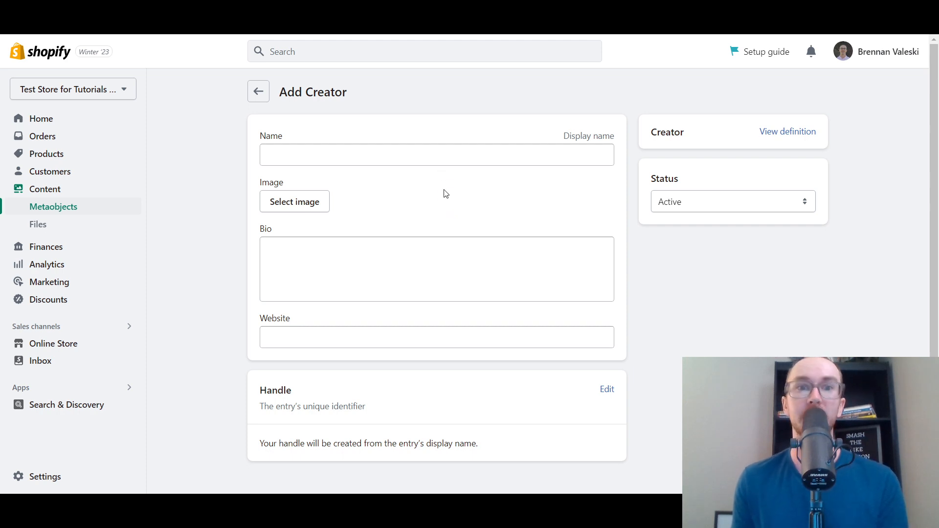
{"action": "left_click", "coordinate": [426, 161]}
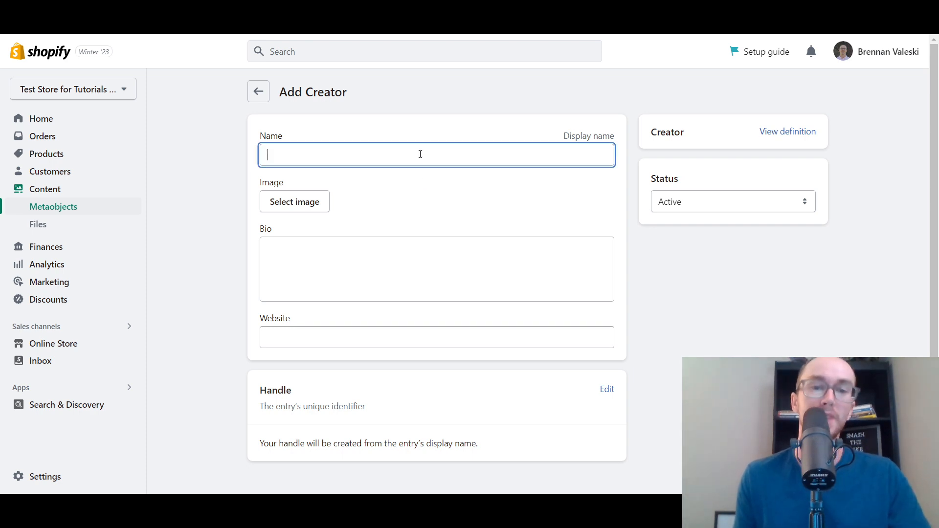
{"action": "left_click", "coordinate": [431, 186]}
{"action": "left_click", "coordinate": [409, 146]}
{"action": "left_click", "coordinate": [414, 138]}
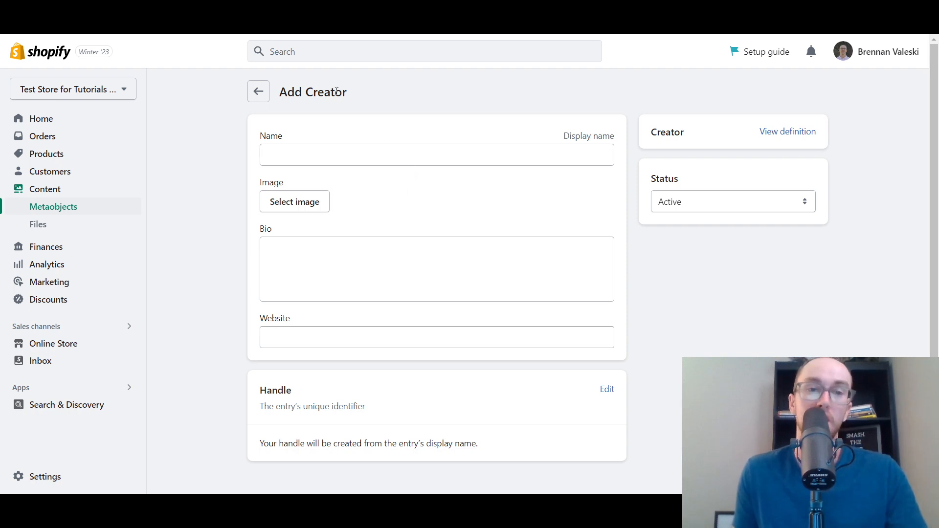
Enter the creator's first name and choose the stored portrait of a man in a dark sweatshirt as the entry's image.
{"action": "left_click", "coordinate": [400, 155]}
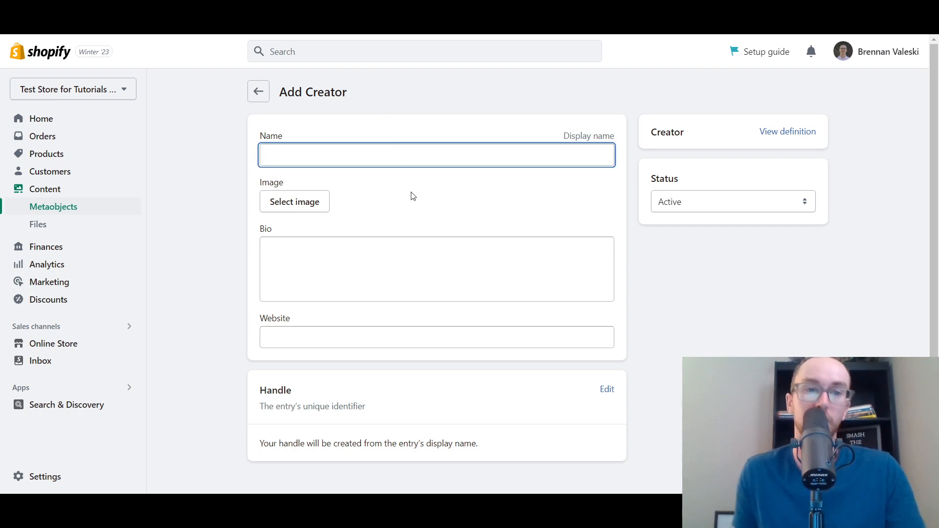
{"action": "type", "text": "J"}
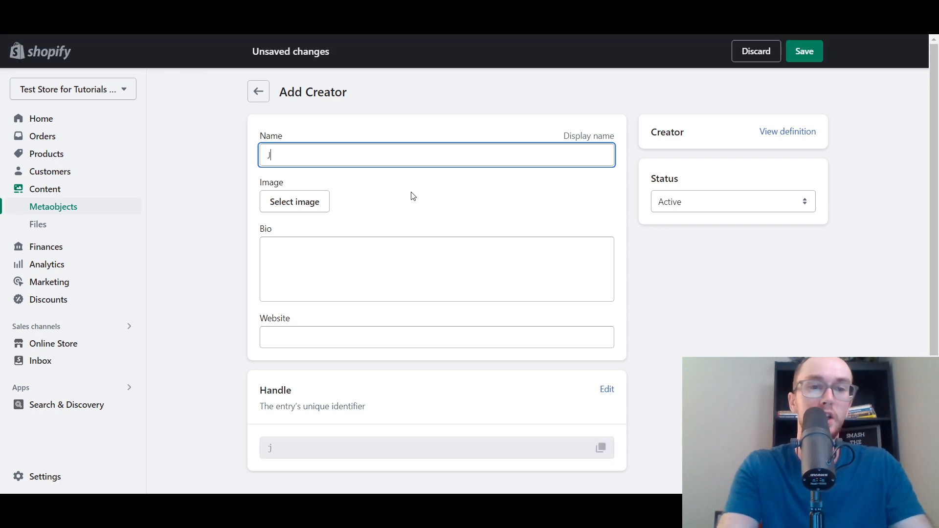
{"action": "type", "text": "ill"}
{"action": "left_click", "coordinate": [324, 203]}
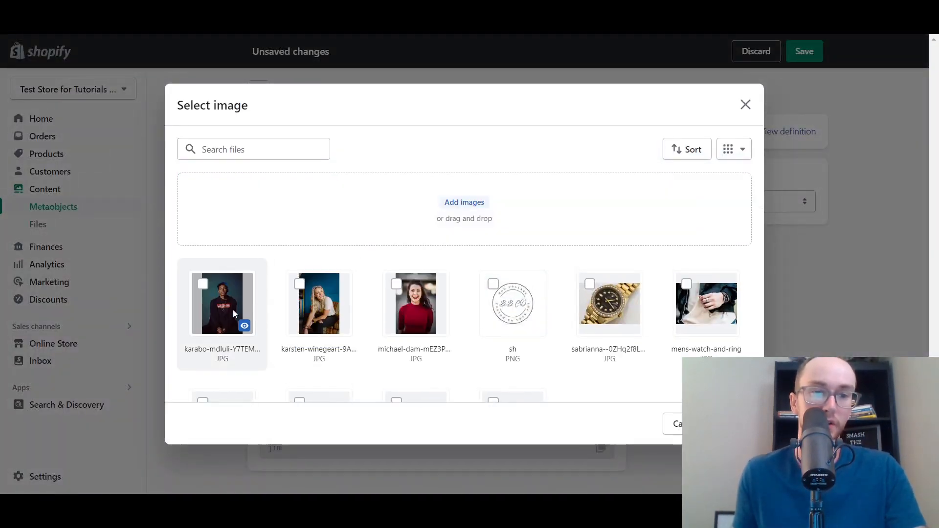
{"action": "left_click", "coordinate": [228, 306]}
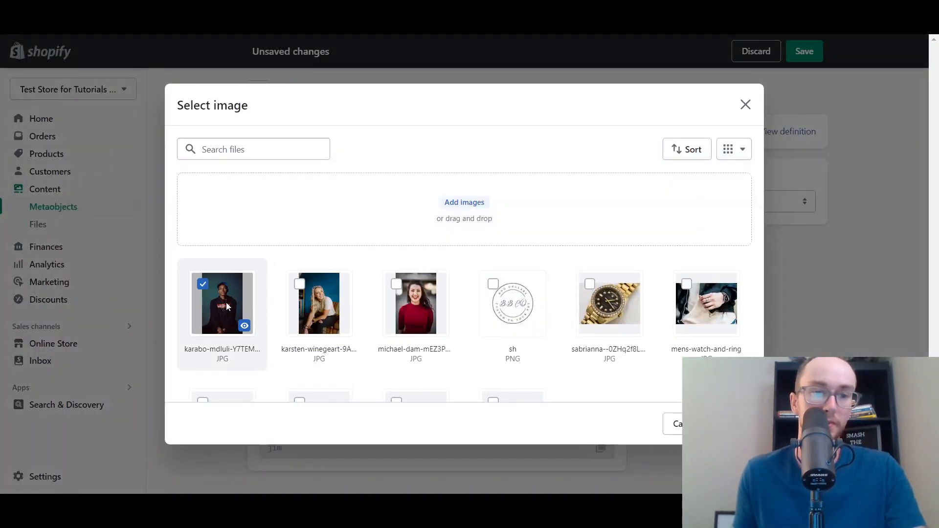
{"action": "left_click", "coordinate": [729, 424]}
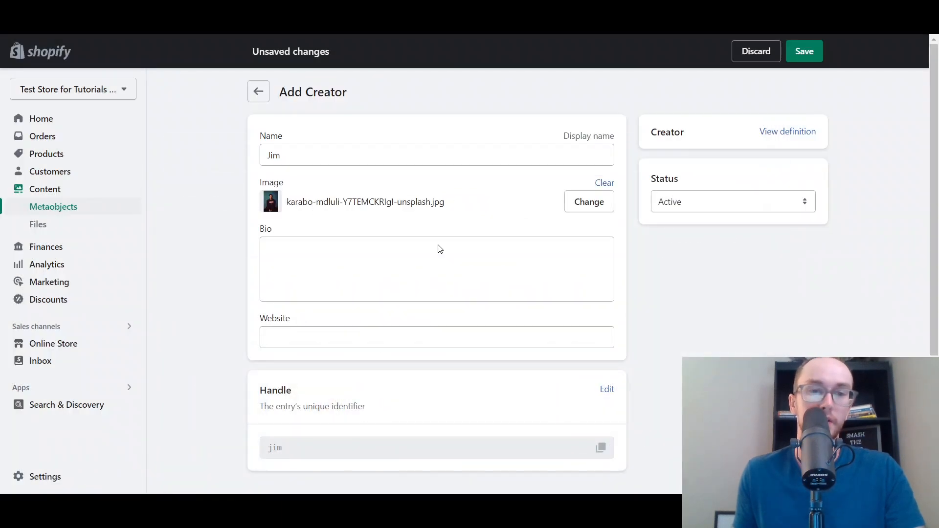
Copy the Lorem Ipsum paragraph starting "In hendrerit magna et nunc varius" from the Lorem Ipsum page into the Creator entry's Bio.
{"action": "left_click", "coordinate": [373, 269]}
{"action": "left_click", "coordinate": [582, 13]}
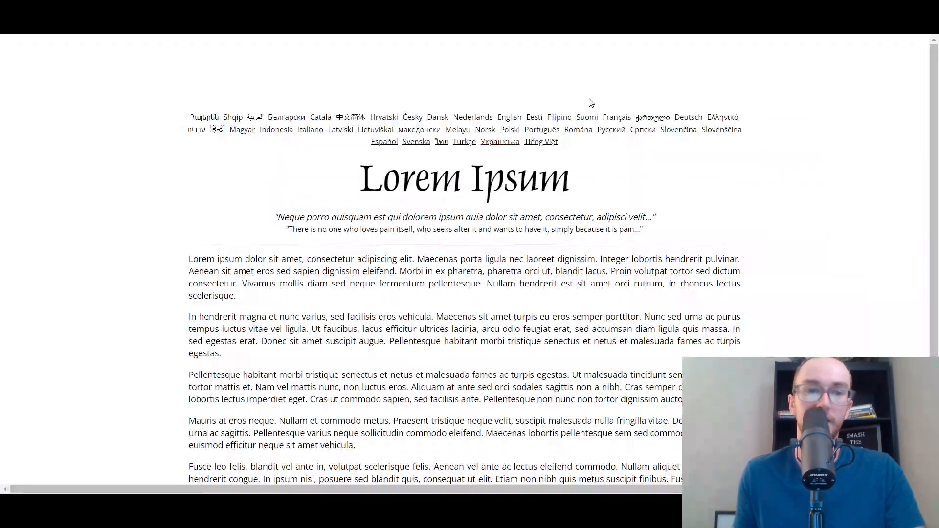
{"action": "left_click_drag", "start_coordinate": [188, 319], "coordinate": [224, 357]}
{"action": "key", "text": "ctrl+c"}
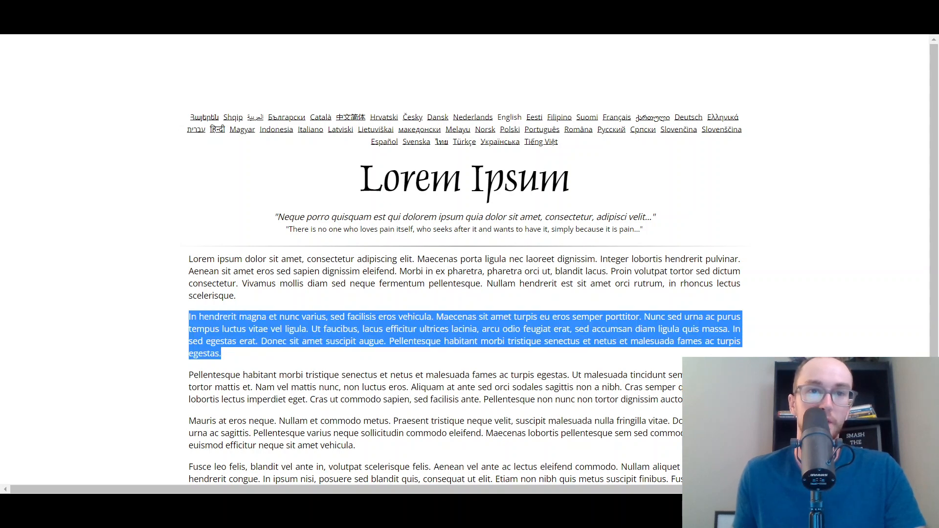
{"action": "key", "text": "ctrl+shift+Tab"}
{"action": "key", "text": "ctrl+v"}
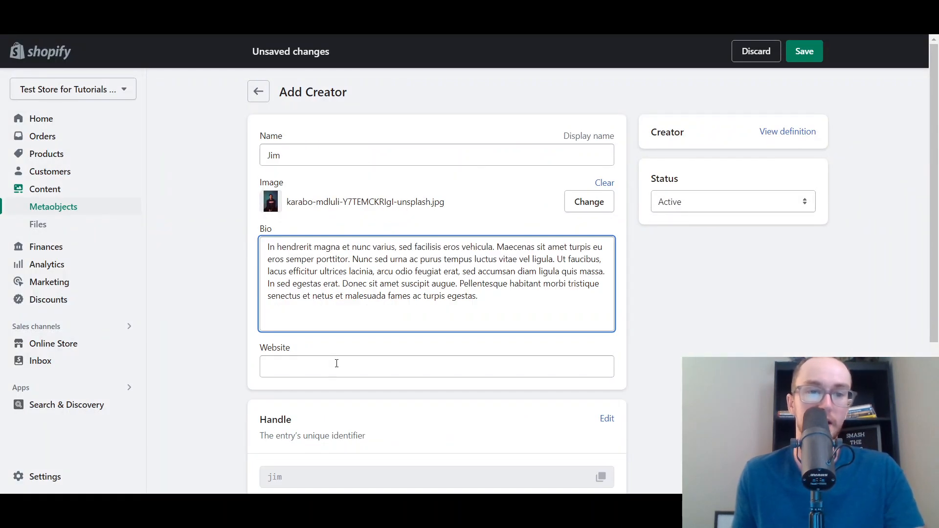
{"action": "left_click", "coordinate": [335, 364]}
{"action": "left_click", "coordinate": [698, 334]}
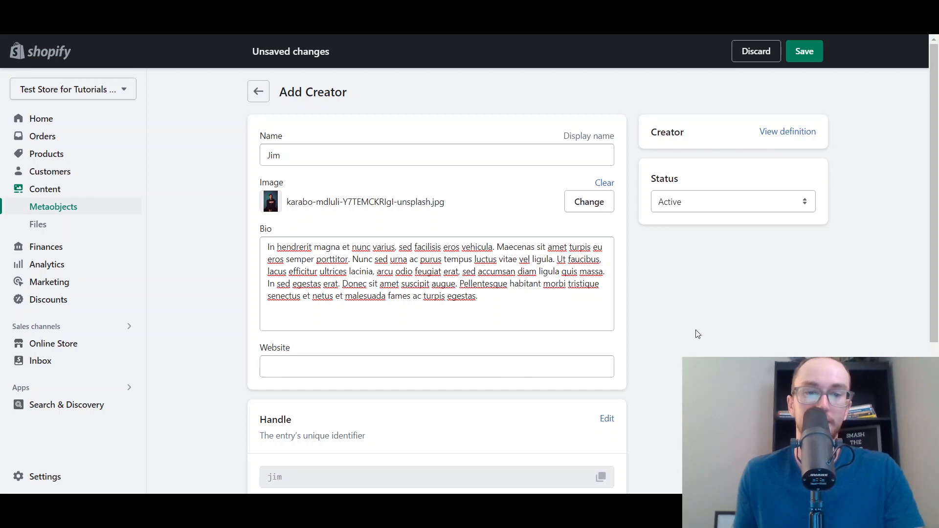
{"action": "scroll", "coordinate": [695, 332], "scroll_direction": "down", "scroll_amount": 1}
{"action": "scroll", "coordinate": [696, 308], "scroll_direction": "up", "scroll_amount": 1}
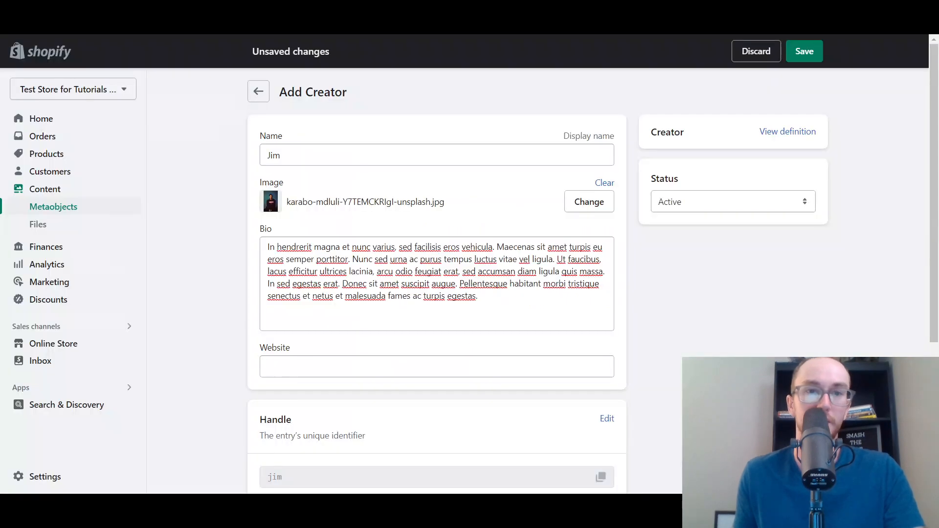
{"action": "left_click", "coordinate": [401, 370]}
{"action": "type", "text": "https://test-store-for-tutorials-99.myshopify.com/blogs/rolex/can-a-rolex-get-wet"}
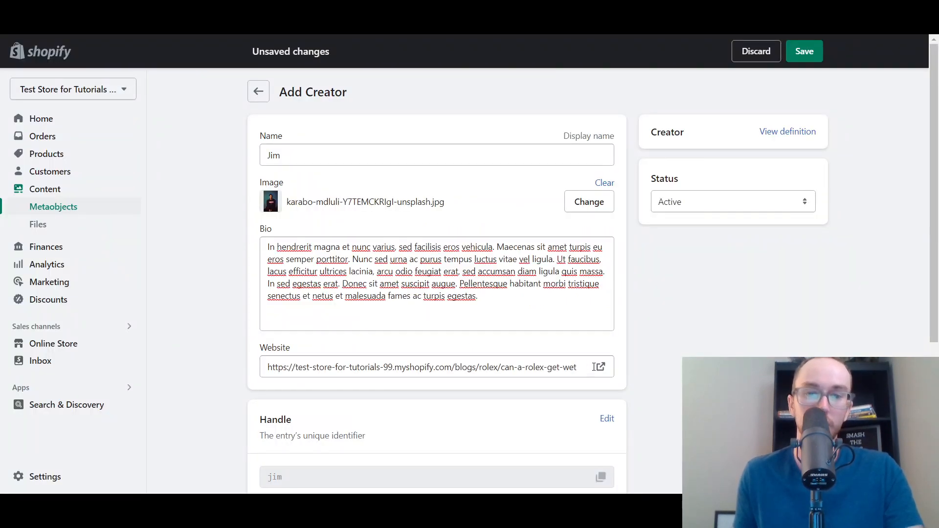
{"action": "scroll", "coordinate": [693, 349], "scroll_direction": "down", "scroll_amount": 3}
{"action": "scroll", "coordinate": [695, 347], "scroll_direction": "up", "scroll_amount": 3}
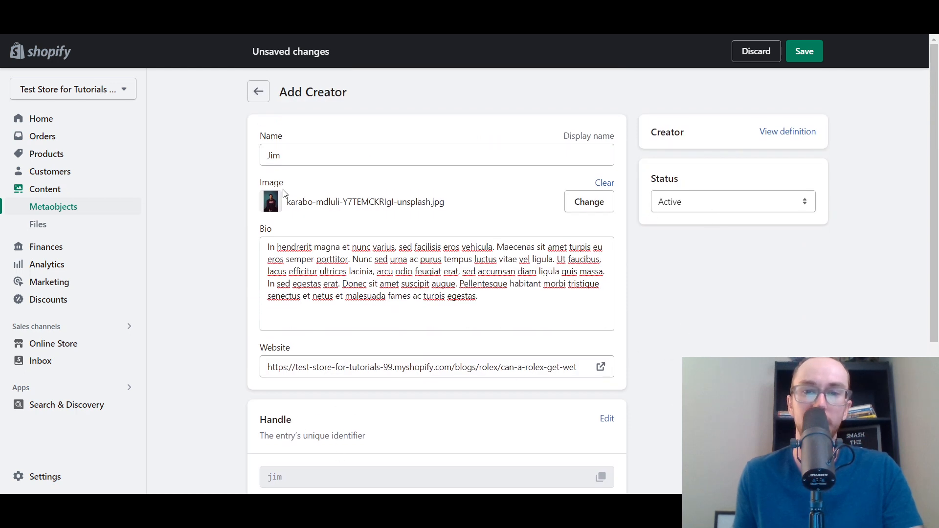
Add the creator's last name to the Name field and save the new Creator entry.
{"action": "left_click", "coordinate": [390, 153]}
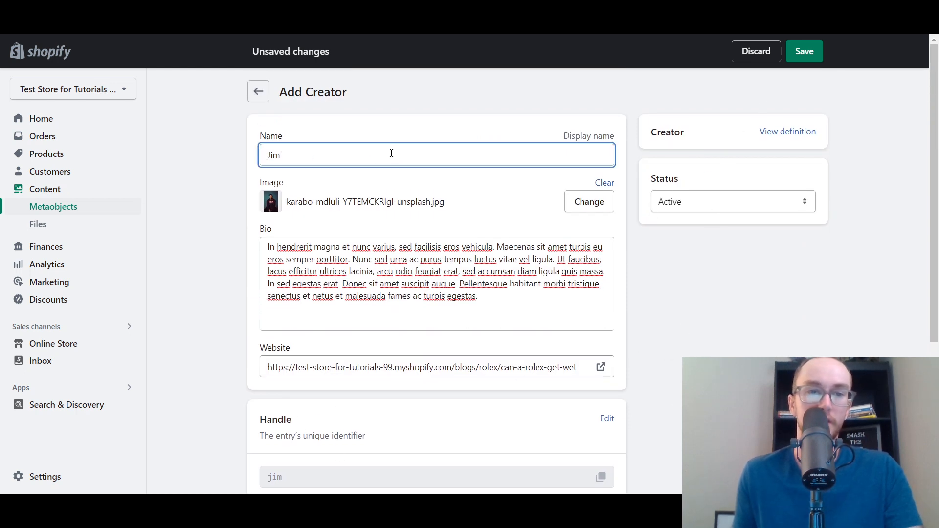
{"action": "type", "text": "Doe"}
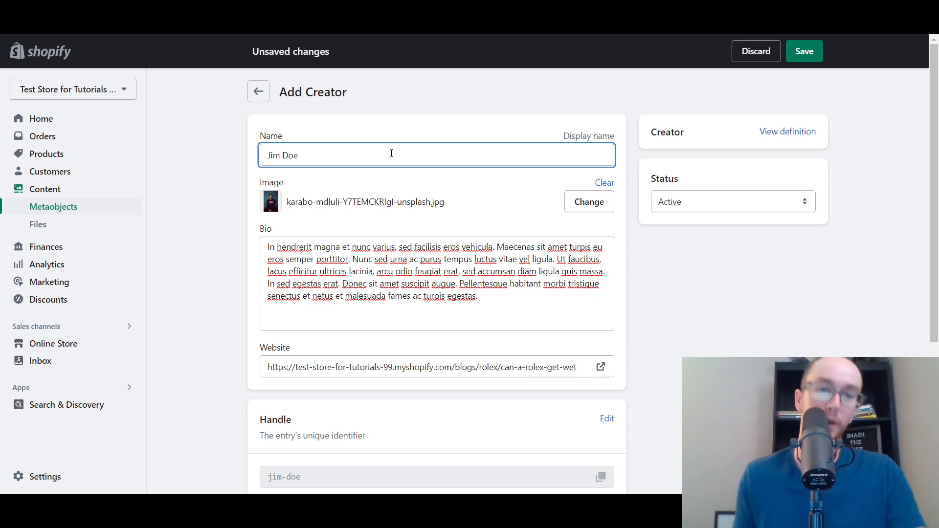
{"action": "left_click", "coordinate": [396, 181]}
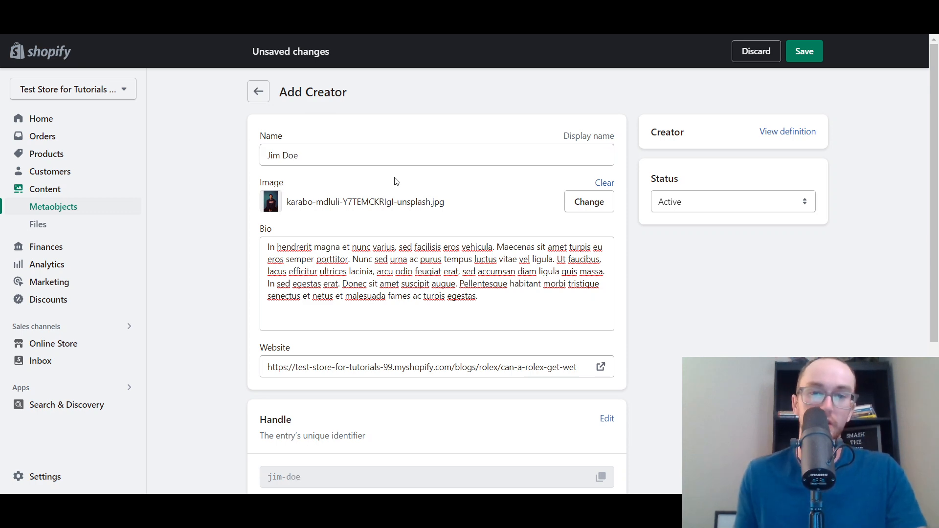
{"action": "left_click", "coordinate": [804, 52]}
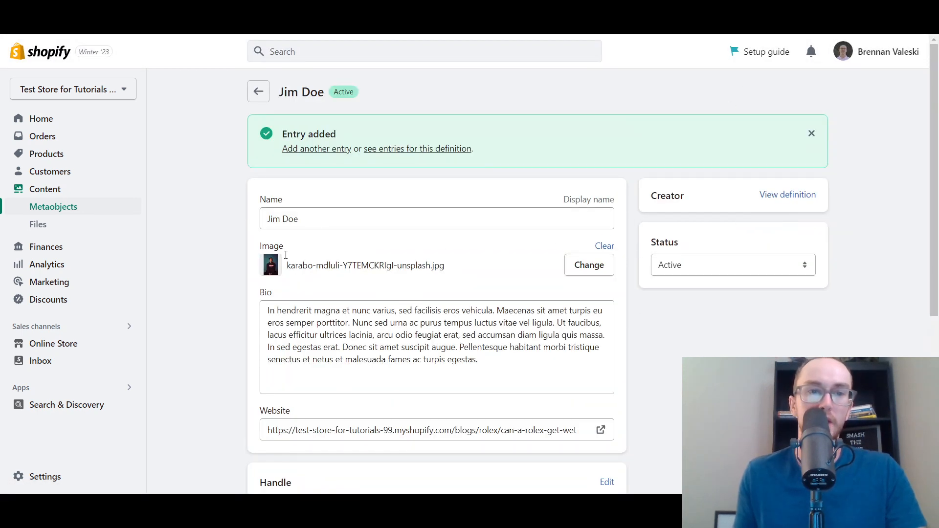
Return to the Creator entries list and check the number of entries under each definition.
{"action": "left_click", "coordinate": [258, 91]}
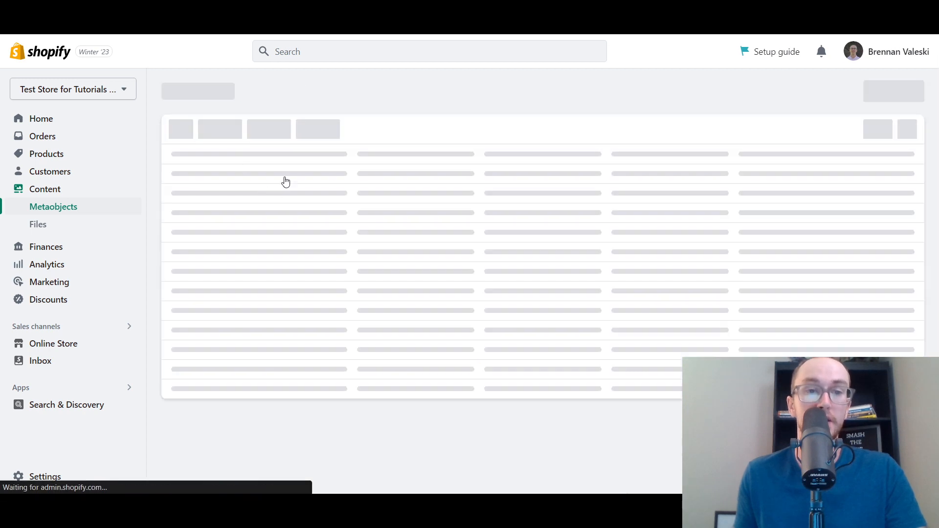
{"action": "left_click", "coordinate": [273, 96]}
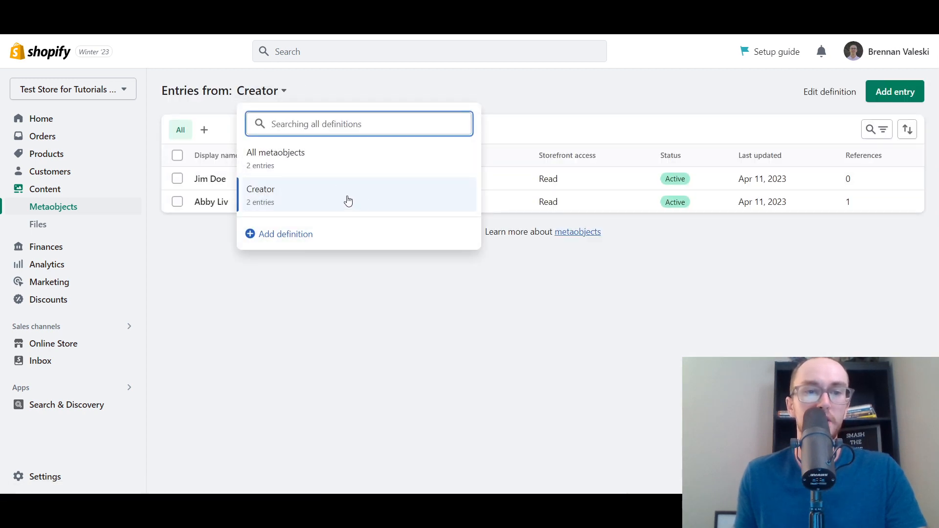
{"action": "left_click", "coordinate": [388, 327]}
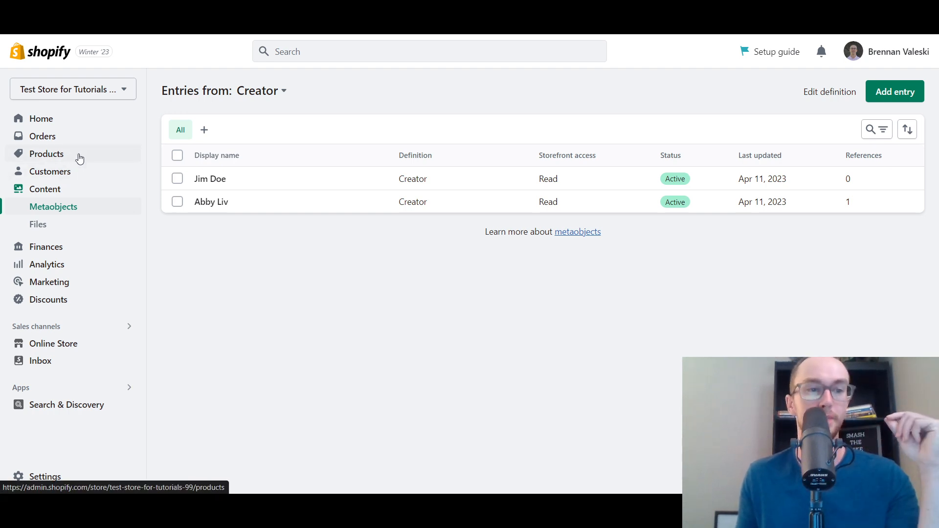
Open the "Can a Rolex Get Wet?" blog post in the Online Store and show all of its metafields.
{"action": "left_click", "coordinate": [68, 346]}
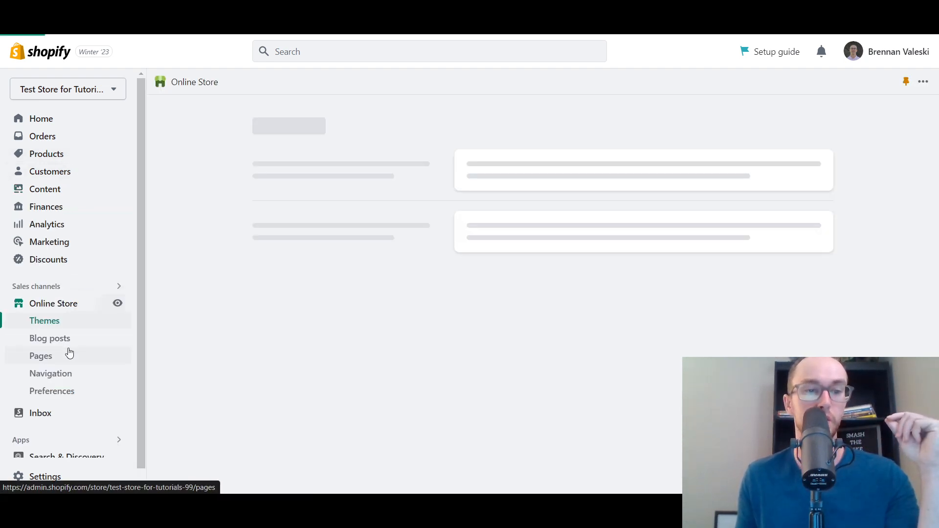
{"action": "left_click", "coordinate": [65, 338]}
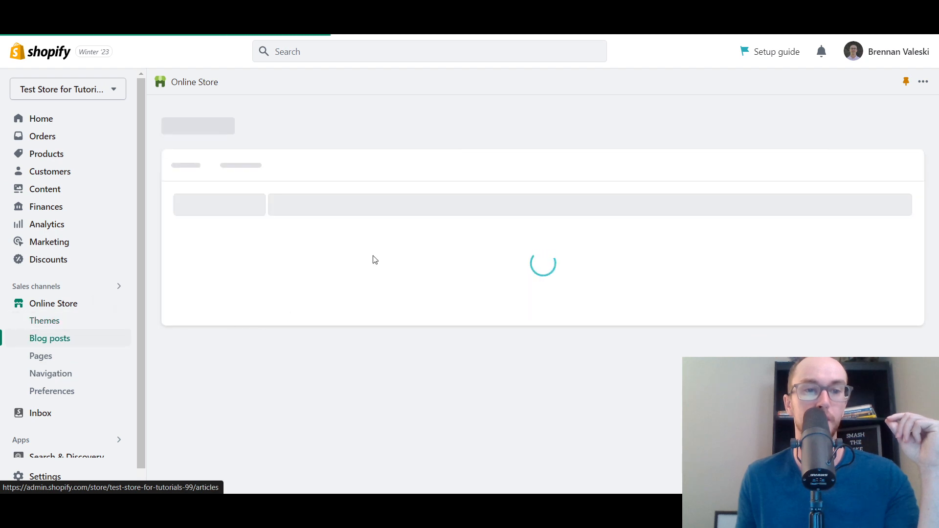
{"action": "left_click", "coordinate": [461, 382]}
{"action": "scroll", "coordinate": [622, 332], "scroll_direction": "down", "scroll_amount": 10}
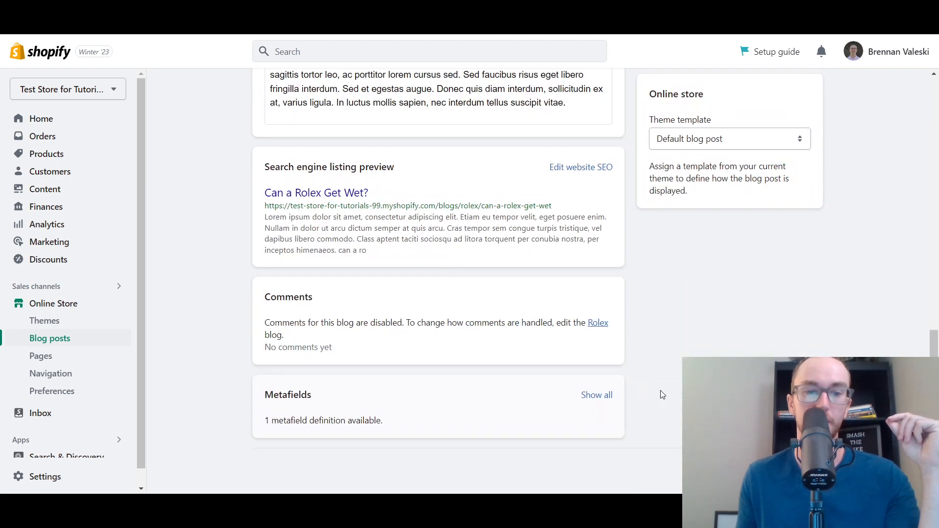
{"action": "left_click", "coordinate": [597, 395]}
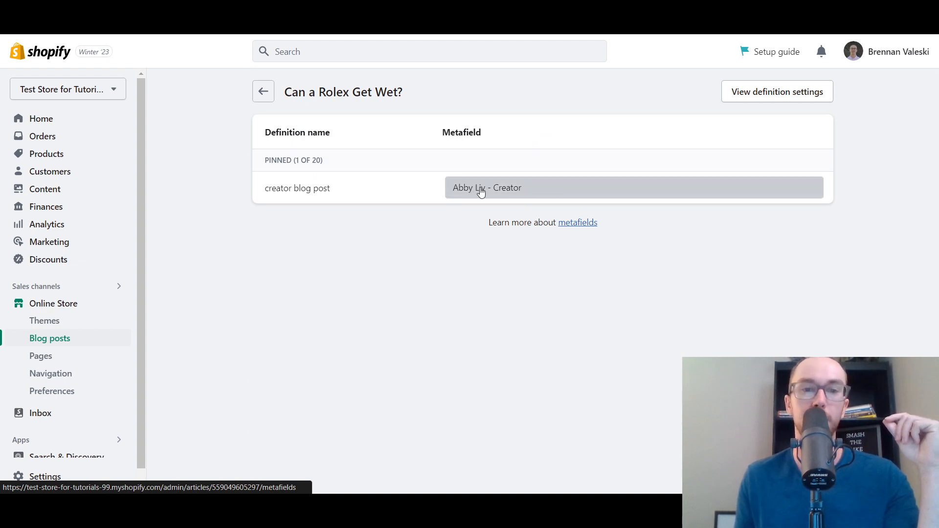
Compare the live post's author section with its creator metafield by opening and closing the assigned Creator entry.
{"action": "left_click", "coordinate": [528, 14]}
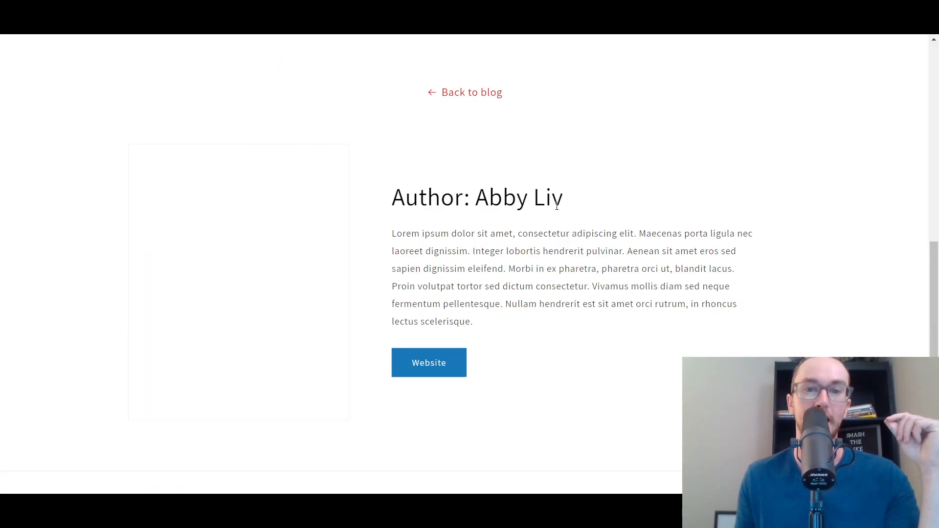
{"action": "scroll", "coordinate": [470, 139], "scroll_direction": "up", "scroll_amount": 3}
{"action": "left_click", "coordinate": [465, 14]}
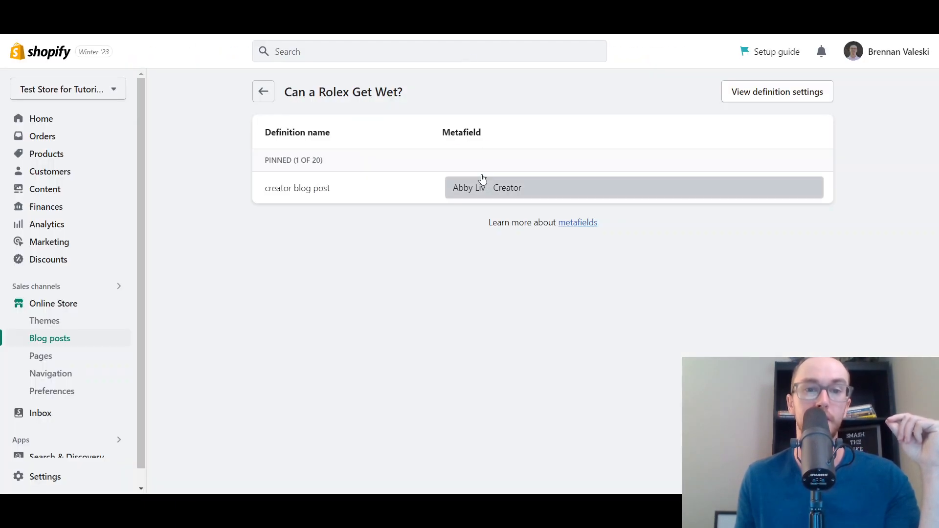
{"action": "left_click", "coordinate": [491, 185]}
{"action": "left_click", "coordinate": [479, 197]}
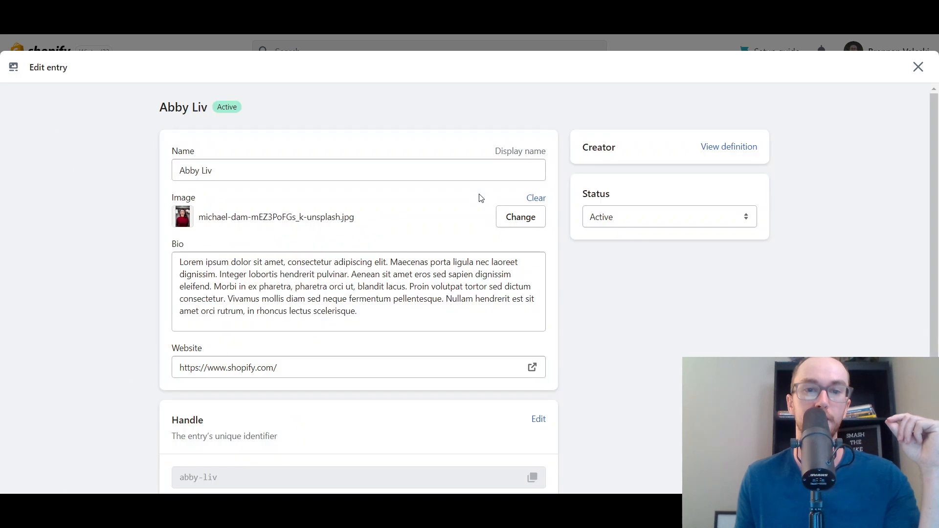
{"action": "left_click", "coordinate": [917, 71]}
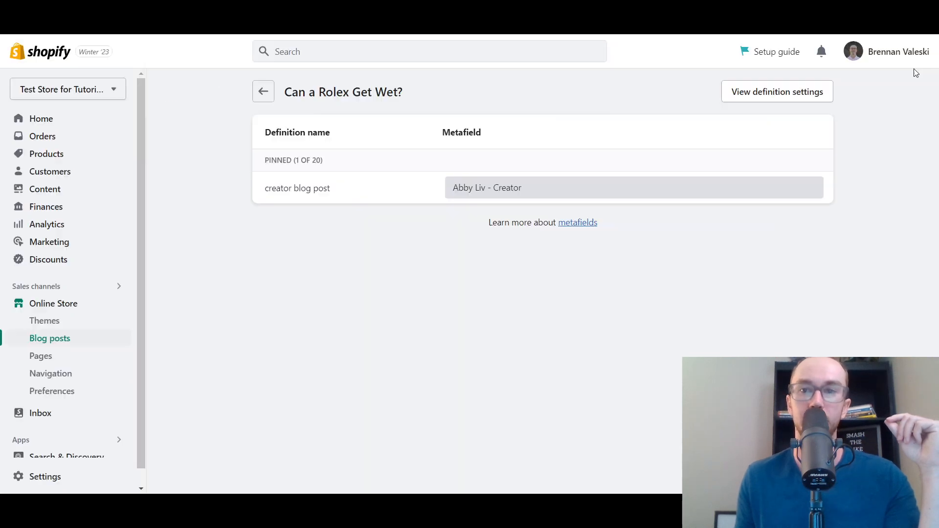
Switch the creator blog post metafield to the other Creator entry, save the change, and return to the blog post's editing page.
{"action": "left_click", "coordinate": [787, 196]}
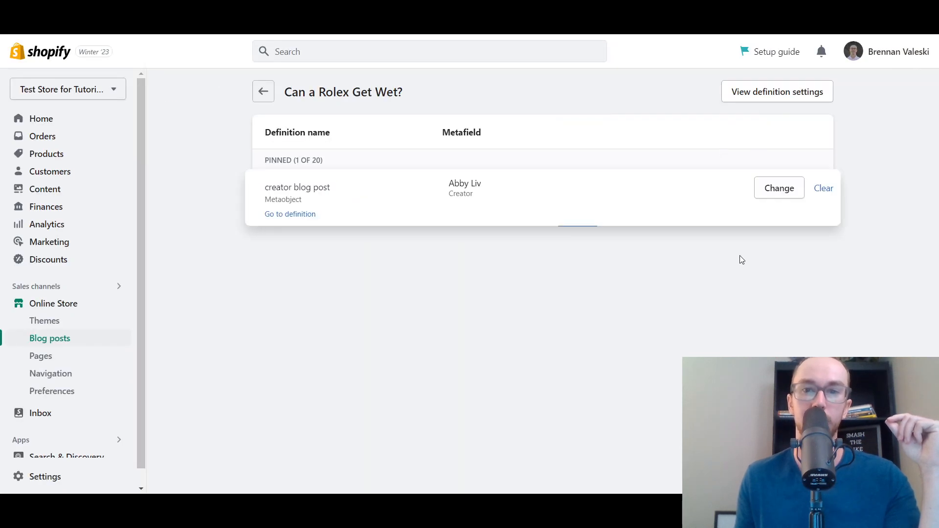
{"action": "left_click", "coordinate": [780, 195]}
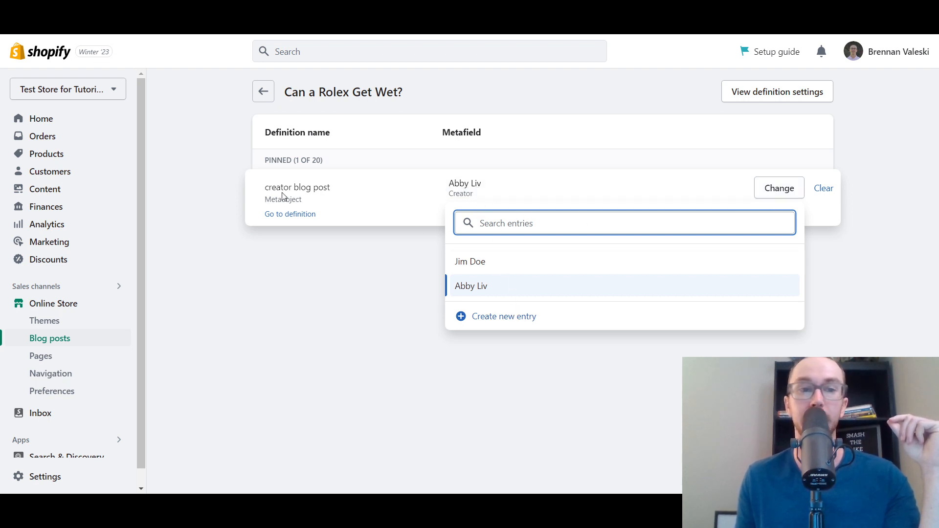
{"action": "left_click", "coordinate": [485, 262]}
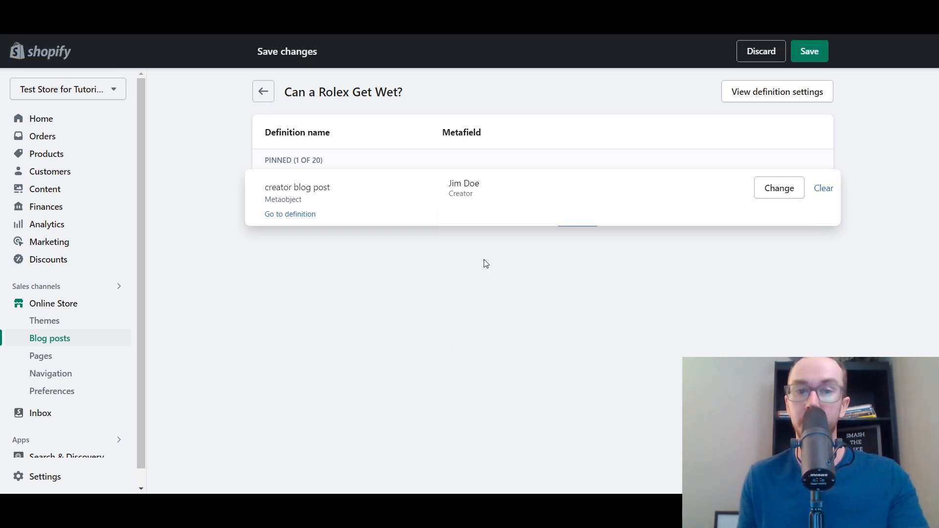
{"action": "left_click", "coordinate": [809, 51]}
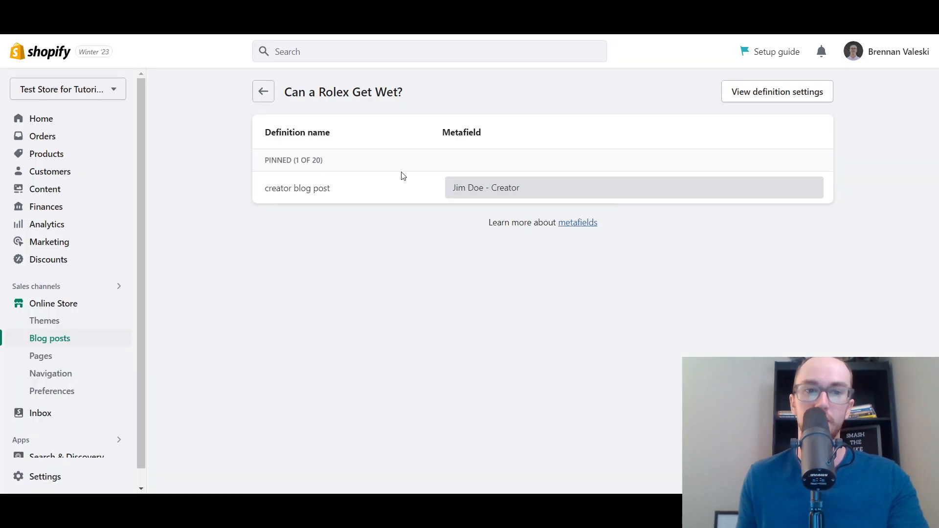
{"action": "left_click", "coordinate": [474, 188]}
{"action": "left_click", "coordinate": [591, 301]}
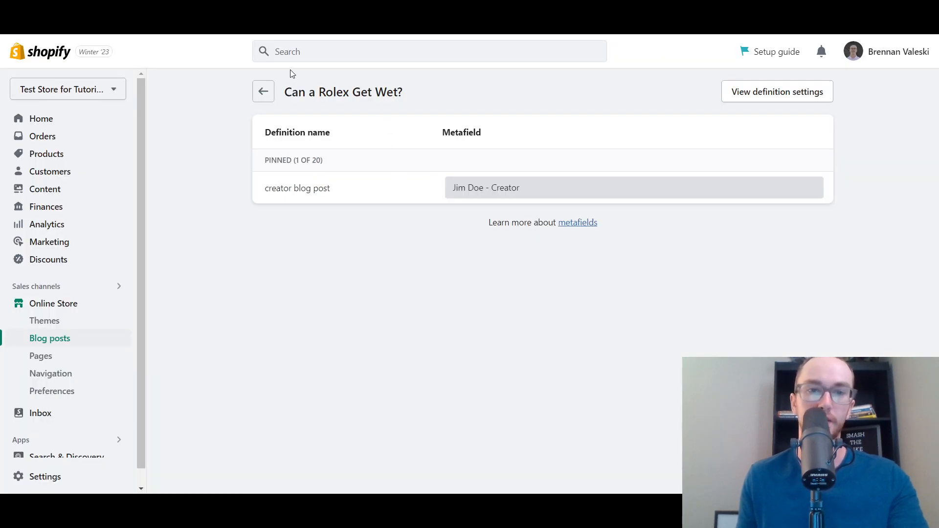
{"action": "left_click", "coordinate": [263, 99]}
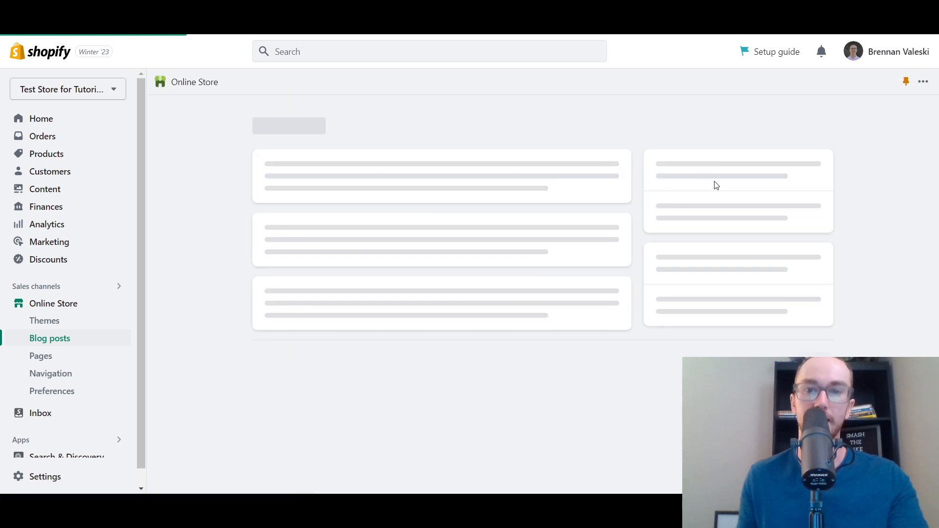
Reload the live "Can a Rolex Get Wet?" post and view the photo, name, bio and website link in its author section.
{"action": "left_click_drag", "start_coordinate": [935, 178], "coordinate": [936, 433]}
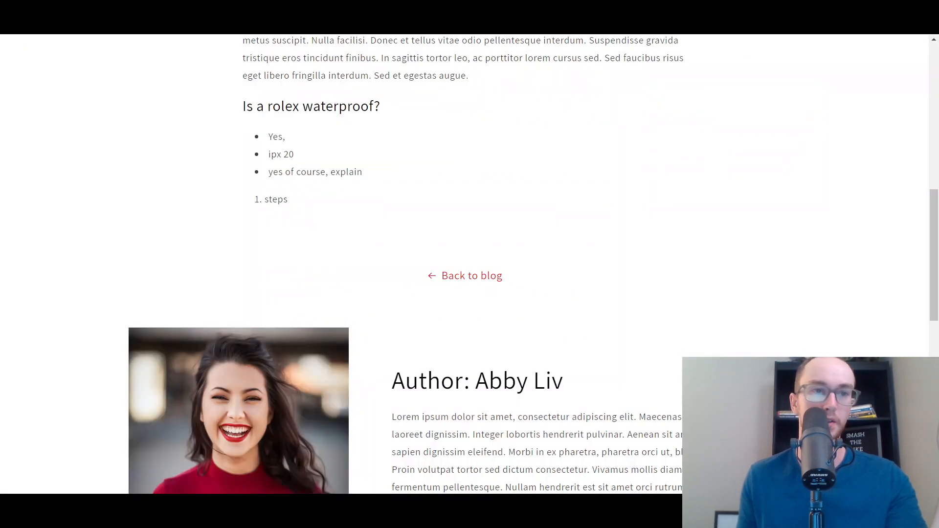
{"action": "key", "text": "F5"}
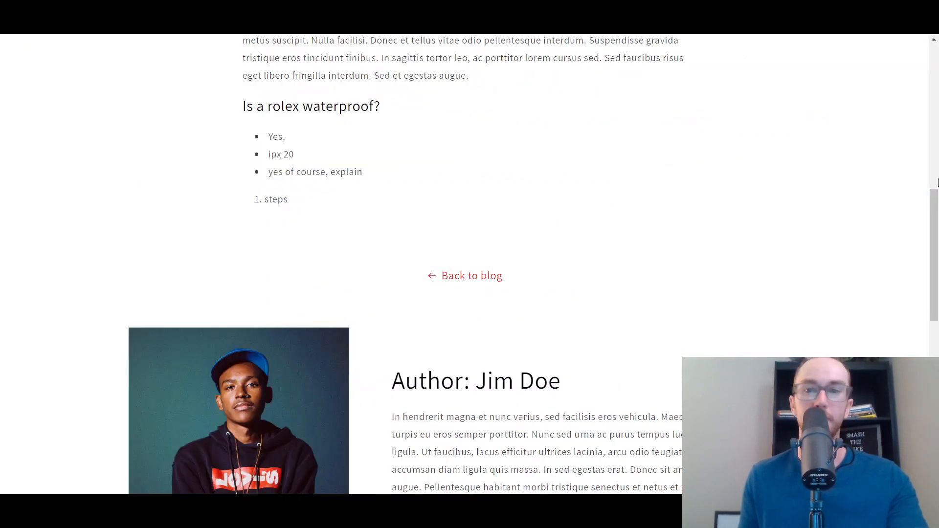
{"action": "left_click_drag", "start_coordinate": [936, 227], "coordinate": [824, 268]}
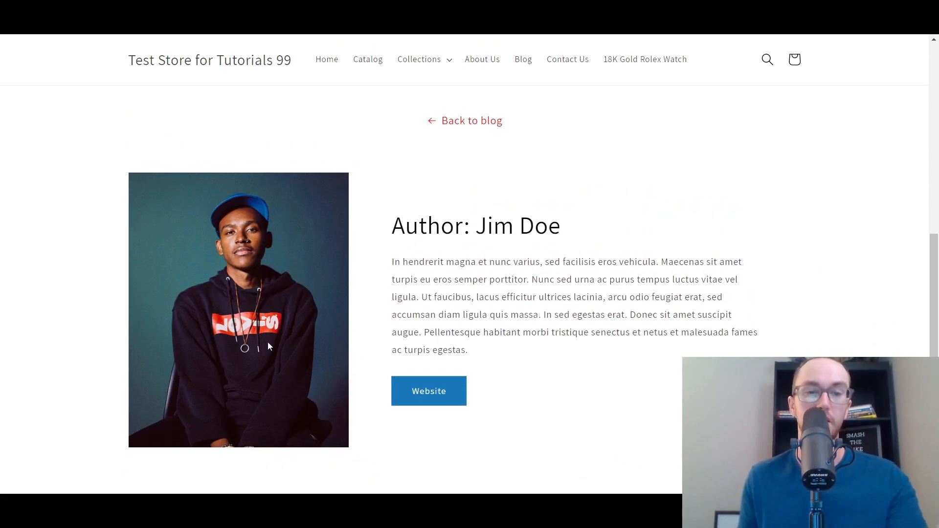
{"action": "mouse_move", "coordinate": [936, 331]}
{"action": "left_mouse_down"}
{"action": "mouse_move", "coordinate": [936, 347]}
{"action": "mouse_move", "coordinate": [936, 140]}
{"action": "mouse_move", "coordinate": [936, 333]}
{"action": "left_mouse_up"}
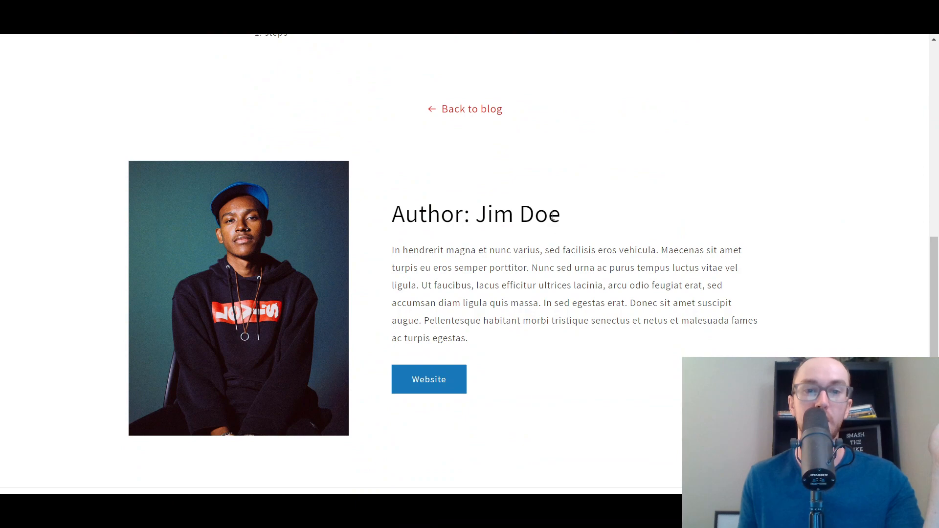
Review the blog post in the admin and on the storefront, from its header image down to the author section.
{"action": "key", "text": "ctrl+shift+Tab"}
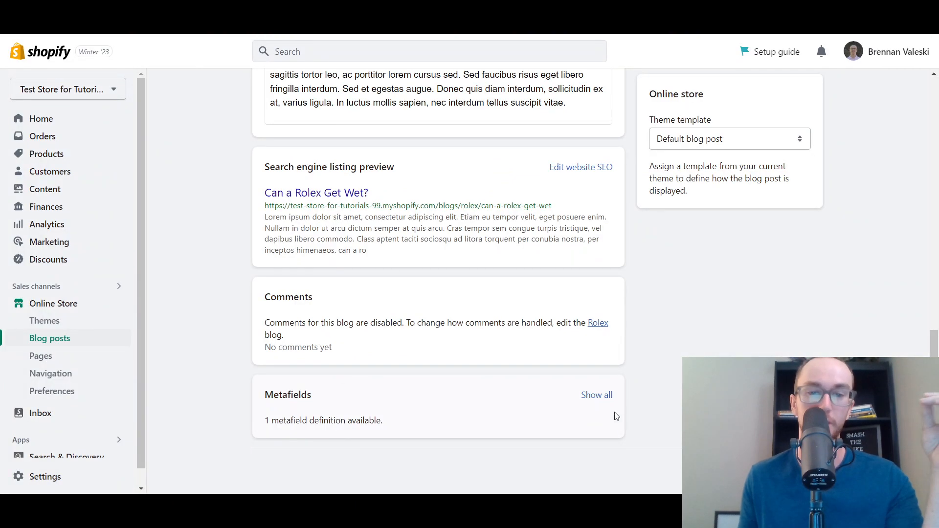
{"action": "scroll", "coordinate": [674, 422], "scroll_direction": "up", "scroll_amount": 15}
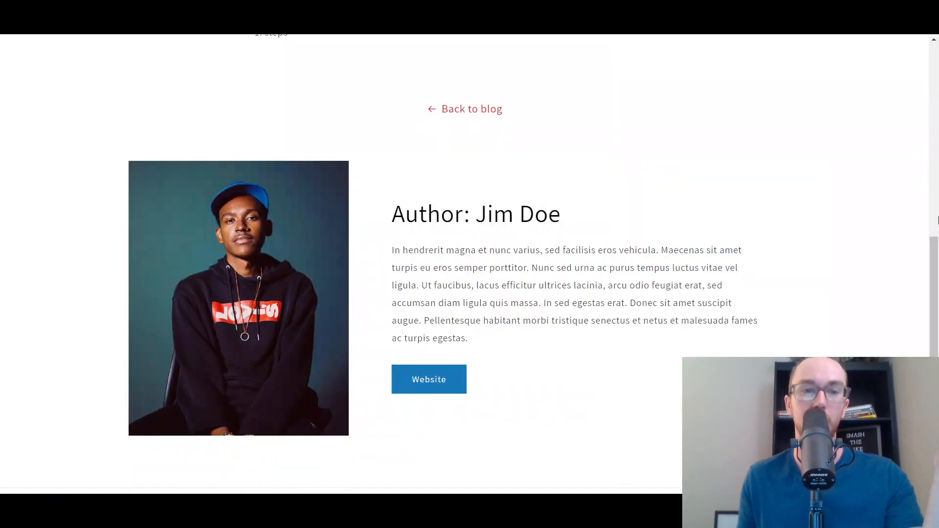
{"action": "left_click_drag", "start_coordinate": [934, 274], "coordinate": [931, 83]}
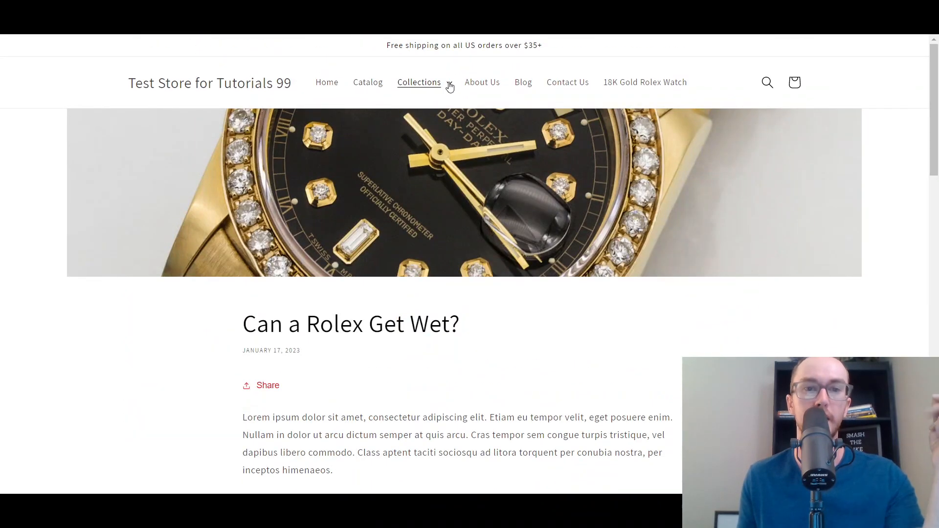
{"action": "left_click_drag", "start_coordinate": [930, 139], "coordinate": [926, 336]}
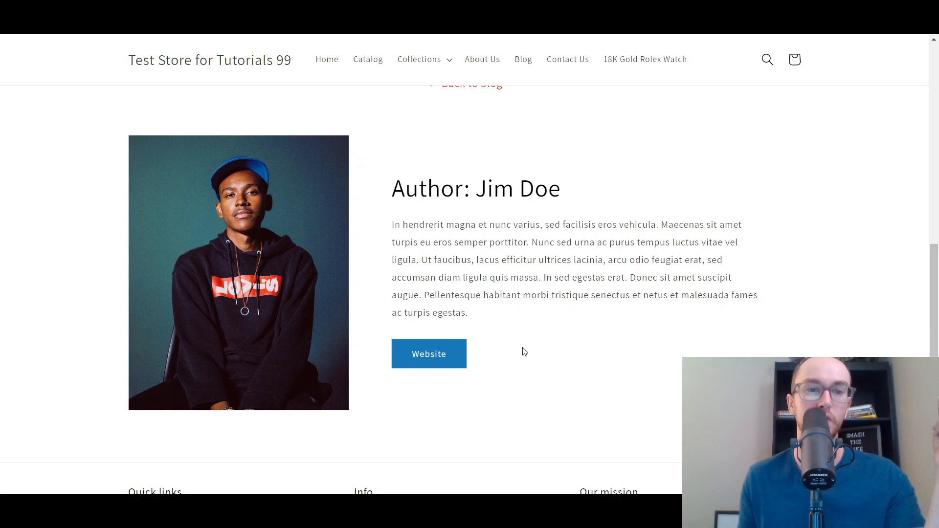
{"action": "scroll", "coordinate": [526, 345], "scroll_direction": "up", "scroll_amount": 3}
{"action": "scroll", "coordinate": [529, 332], "scroll_direction": "down", "scroll_amount": 3}
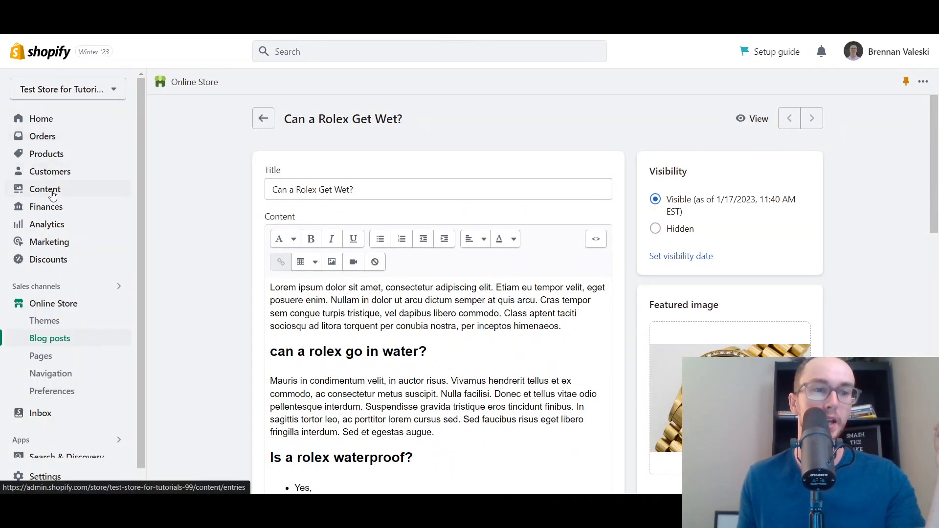
Start a new metaobject definition from the Metaobjects entries list and look over its blank form.
{"action": "left_click", "coordinate": [47, 190]}
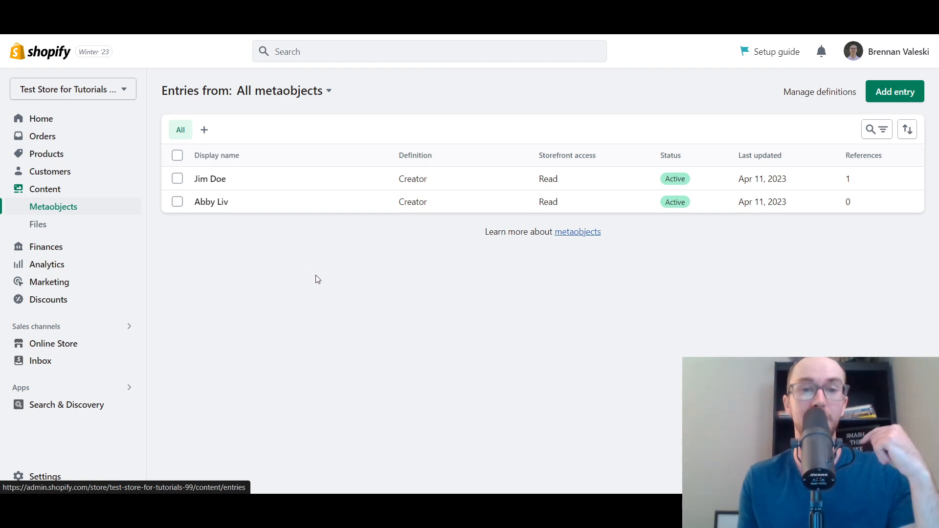
{"action": "left_click", "coordinate": [324, 94]}
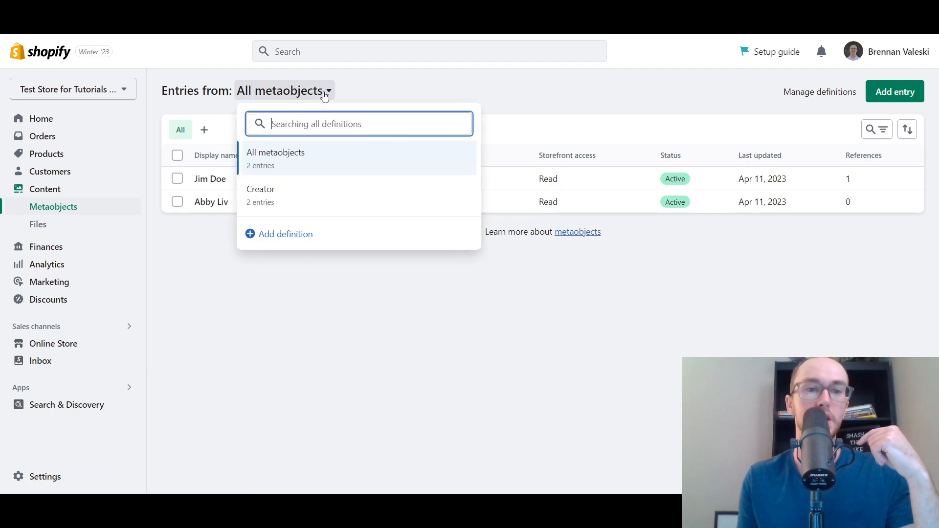
{"action": "left_click", "coordinate": [344, 239]}
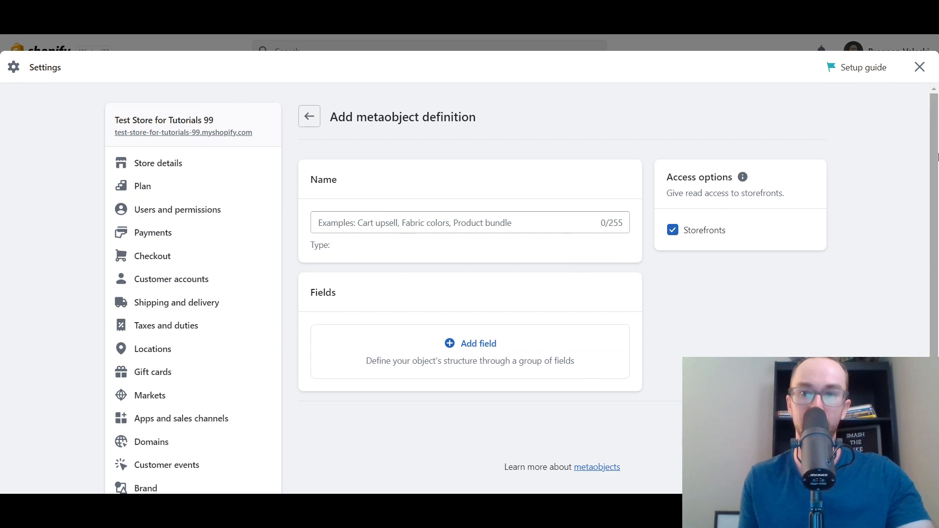
{"action": "left_click_drag", "start_coordinate": [938, 157], "coordinate": [911, 254]}
{"action": "scroll", "coordinate": [381, 401], "scroll_direction": "up", "scroll_amount": 2}
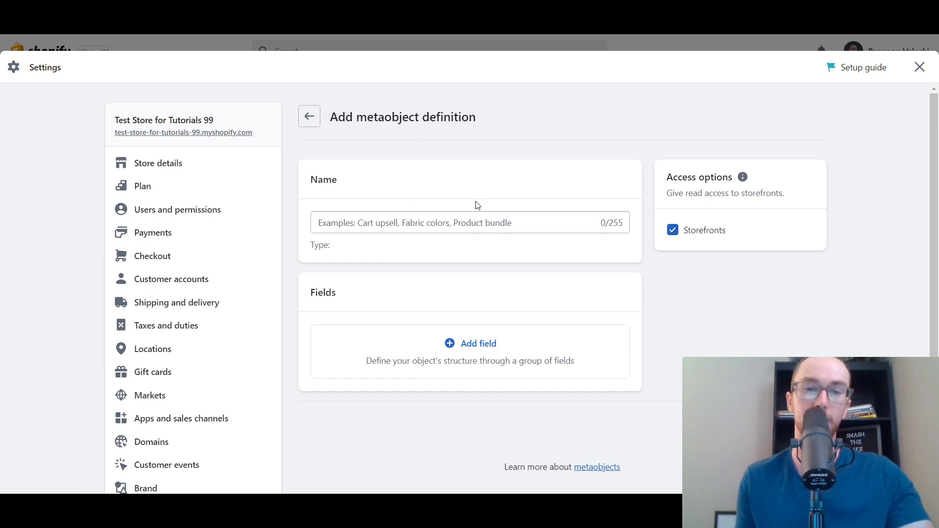
Name the new metaobject definition "Professional Event".
{"action": "left_click", "coordinate": [473, 221]}
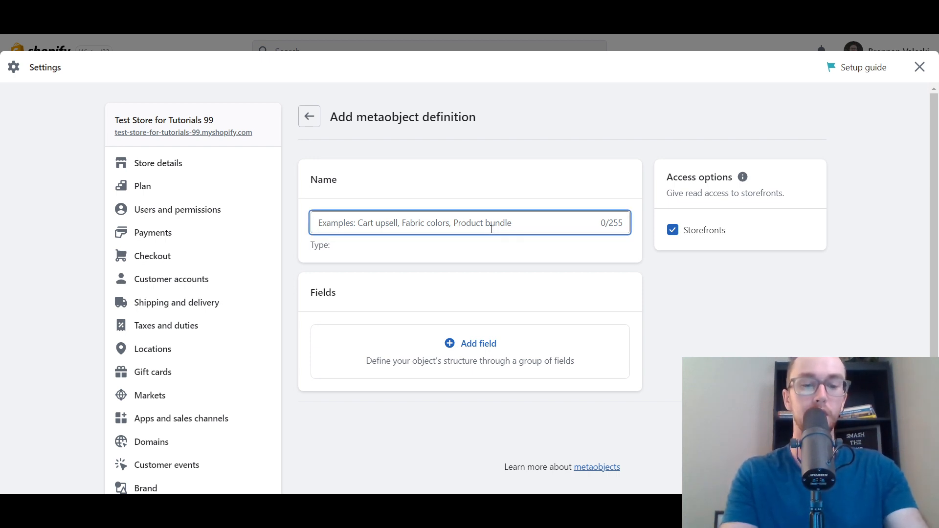
{"action": "type", "text": "Profes"}
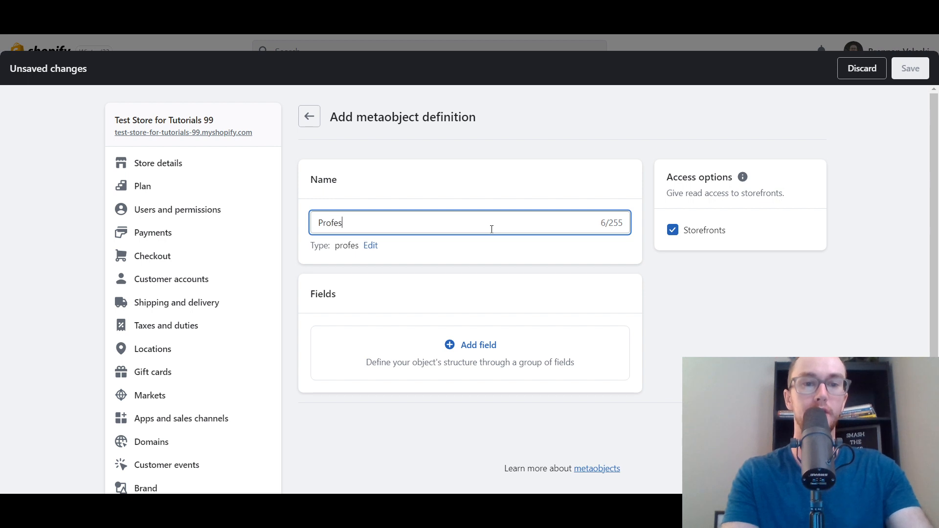
{"action": "type", "text": "sional Event"}
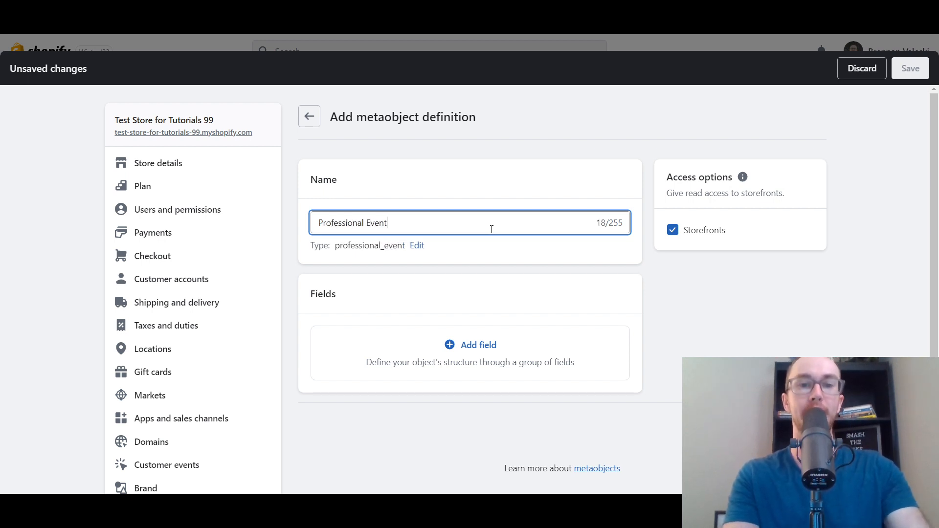
{"action": "left_click", "coordinate": [444, 262]}
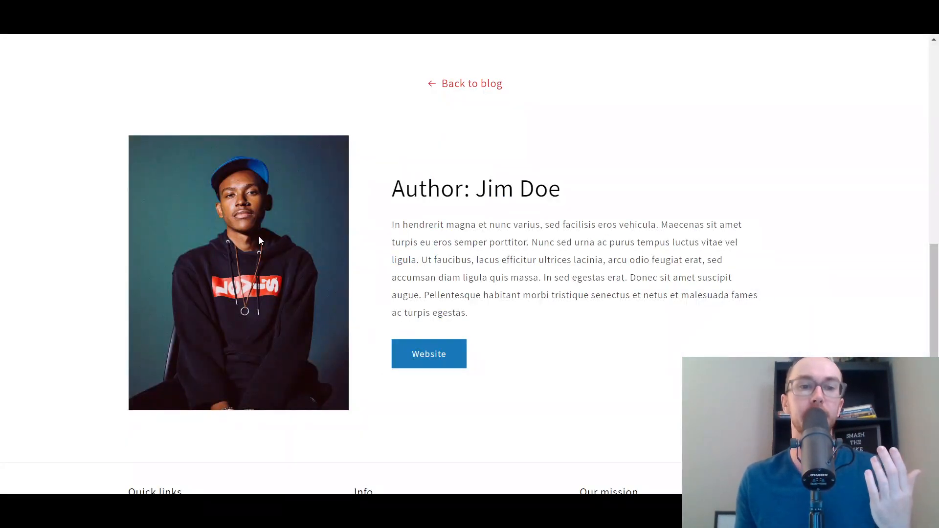
Revisit the live blog post's author section as an example of metaobject content on a page.
{"action": "scroll", "coordinate": [259, 239], "scroll_direction": "up", "scroll_amount": 3}
{"action": "scroll", "coordinate": [486, 348], "scroll_direction": "down", "scroll_amount": 1}
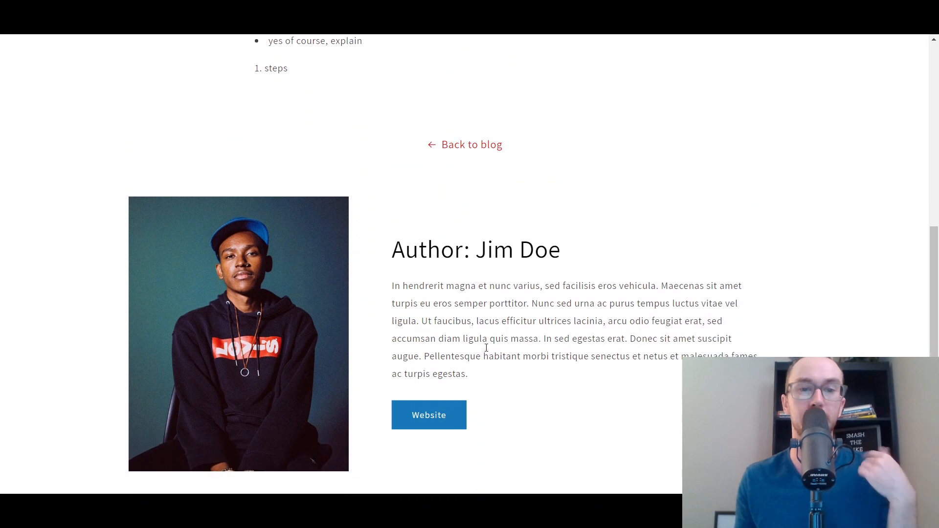
{"action": "scroll", "coordinate": [447, 279], "scroll_direction": "down", "scroll_amount": 1}
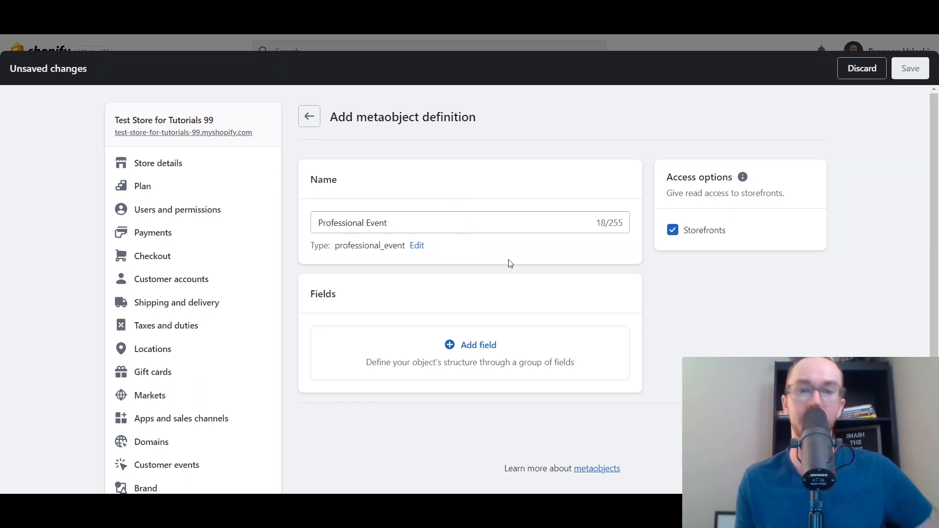
Show the field types that can be added to the metaobject definition and close the list without choosing one.
{"action": "scroll", "coordinate": [510, 263], "scroll_direction": "down", "scroll_amount": 1}
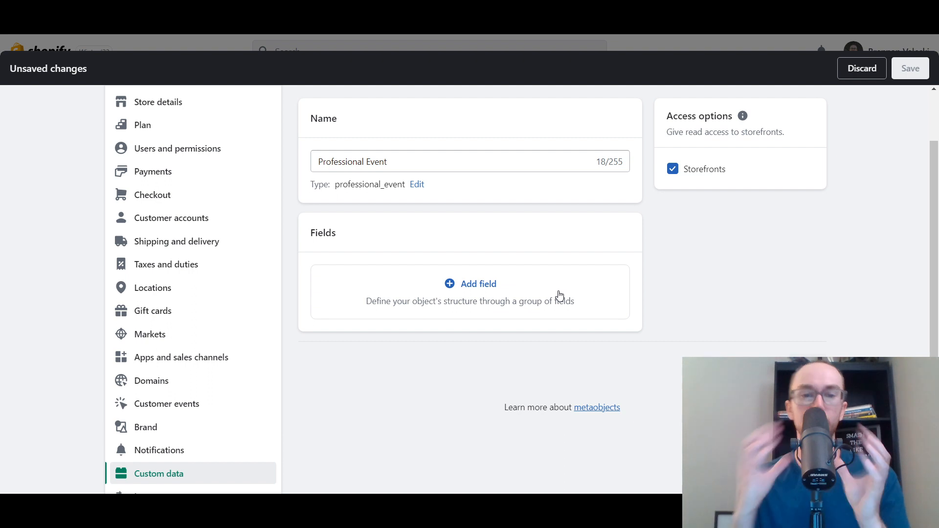
{"action": "left_click", "coordinate": [525, 295]}
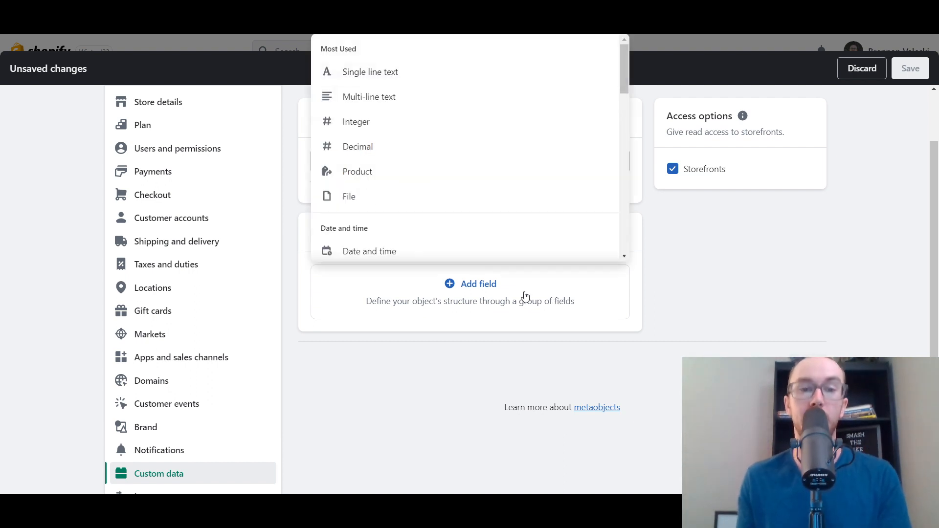
{"action": "scroll", "coordinate": [719, 290], "scroll_direction": "up", "scroll_amount": 1}
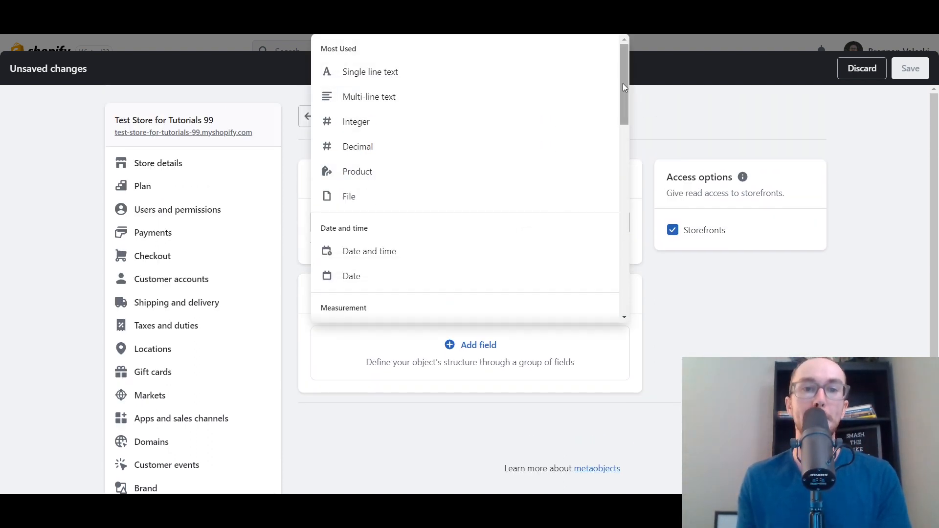
{"action": "left_click", "coordinate": [641, 172]}
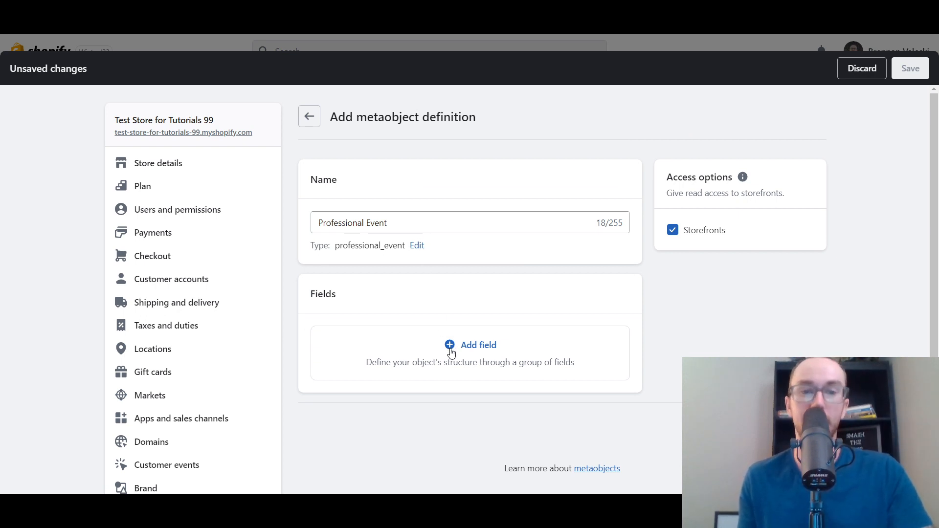
Change the metaobject definition's name to "Upcoming Professional Event".
{"action": "left_click", "coordinate": [315, 224]}
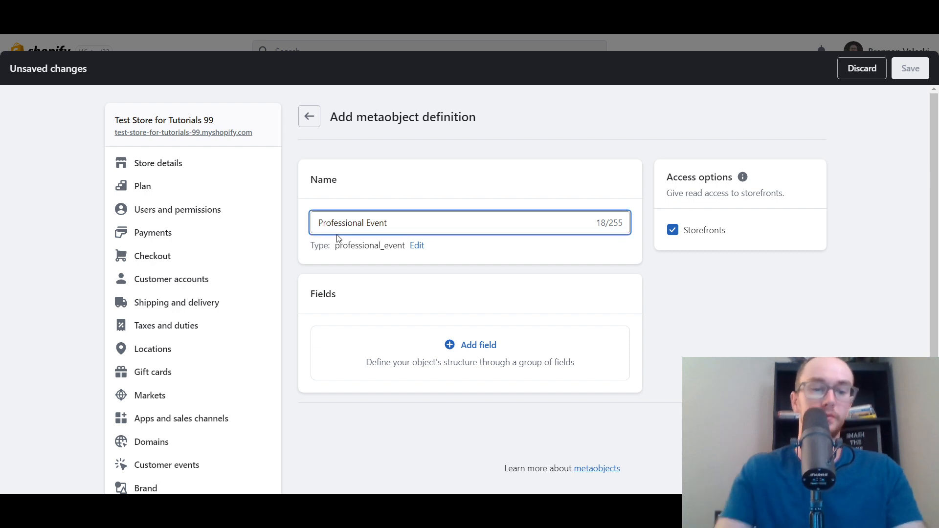
{"action": "type", "text": "Upcmi"}
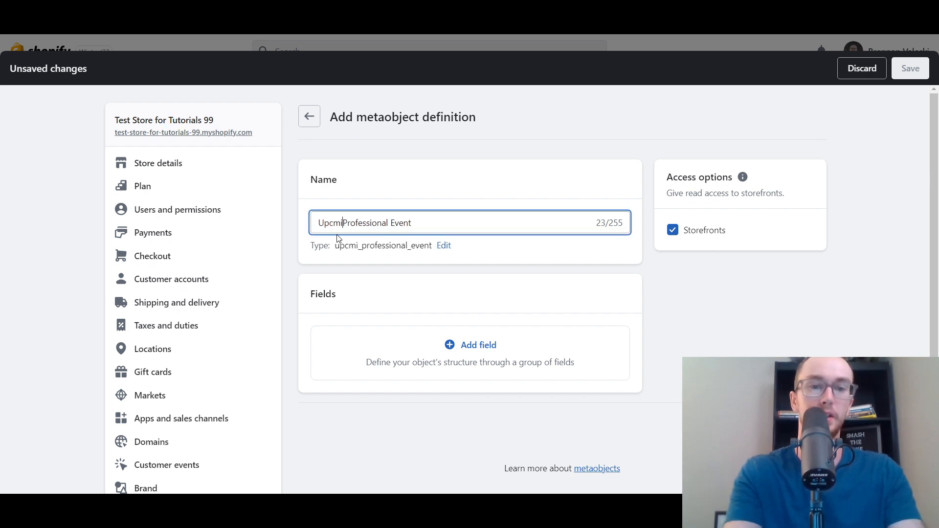
{"action": "key", "text": "BackSpace"}
{"action": "type", "text": "ng"}
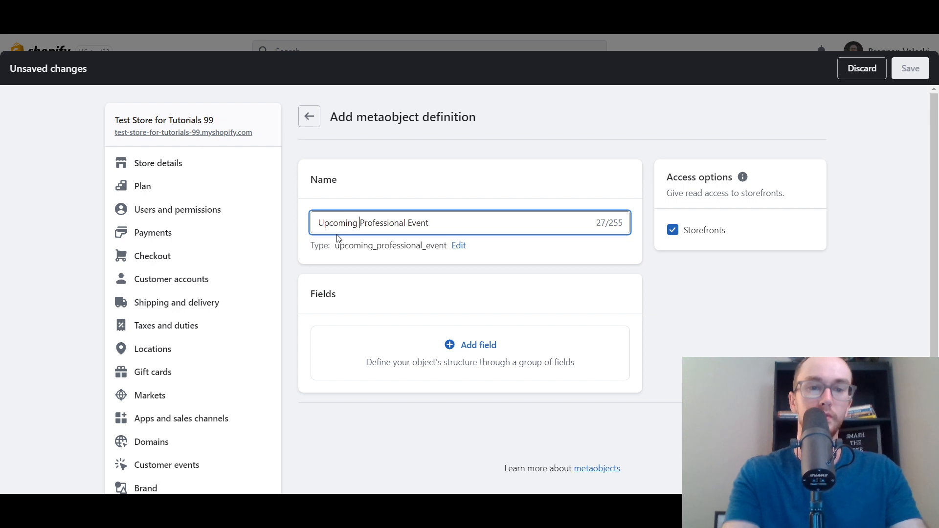
{"action": "left_click", "coordinate": [363, 262]}
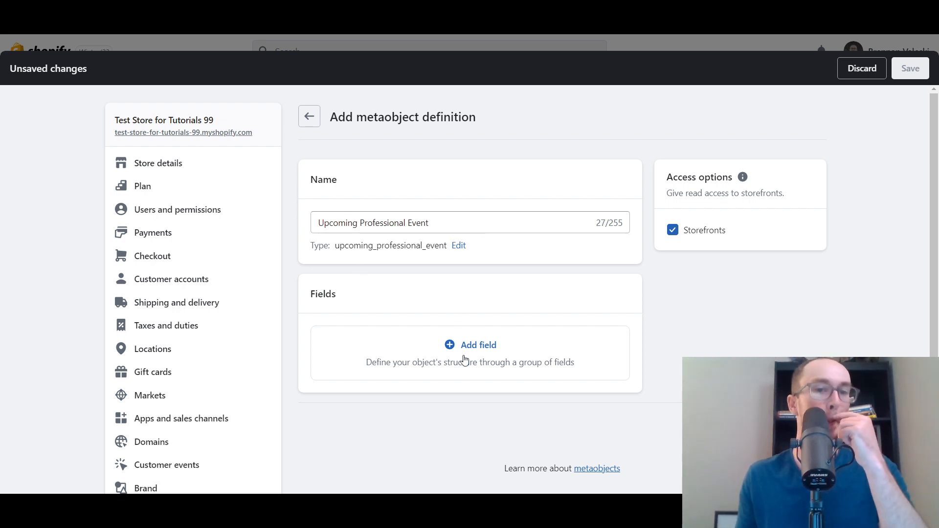
Rename the metaobject definition as "Professional Events".
{"action": "left_click", "coordinate": [359, 224]}
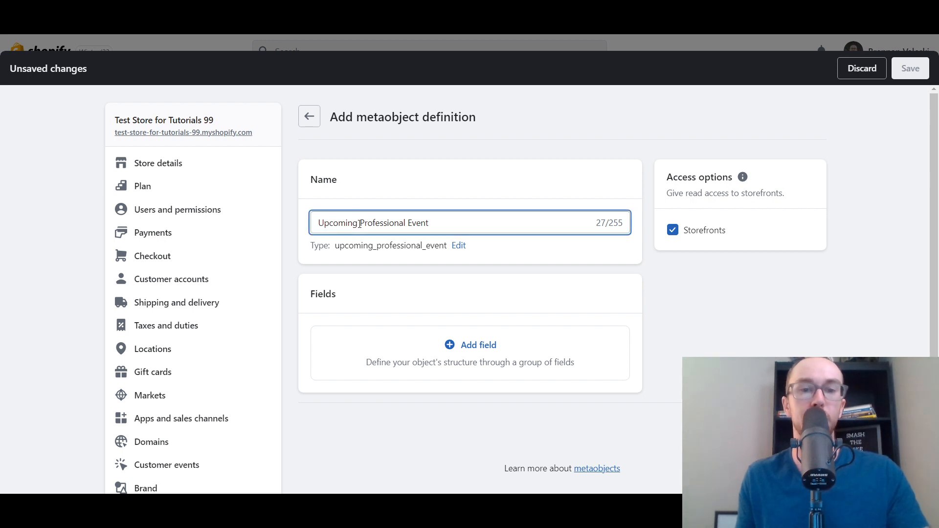
{"action": "double_click", "coordinate": [352, 223]}
{"action": "key", "text": "BackSpace"}
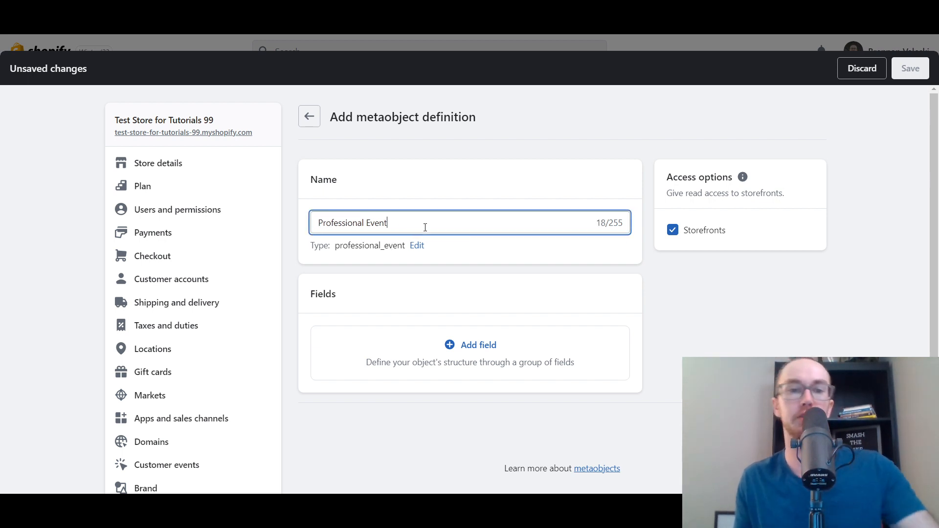
{"action": "type", "text": "s"}
{"action": "left_click", "coordinate": [425, 293]}
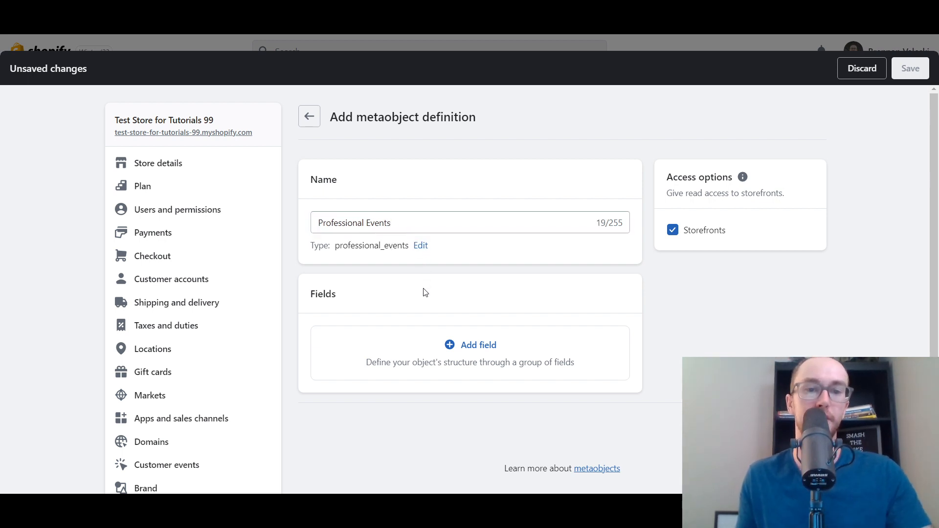
{"action": "left_click", "coordinate": [429, 217]}
{"action": "left_click", "coordinate": [472, 307]}
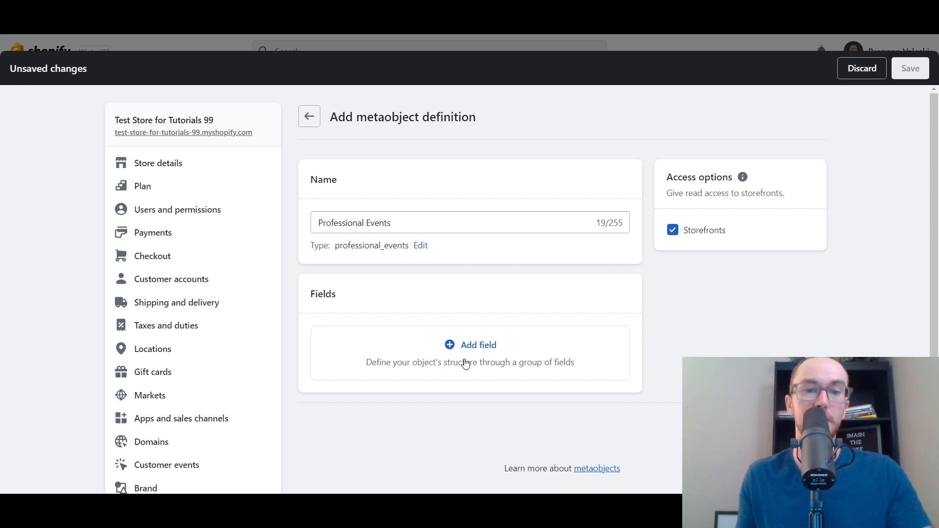
{"action": "left_click", "coordinate": [465, 363]}
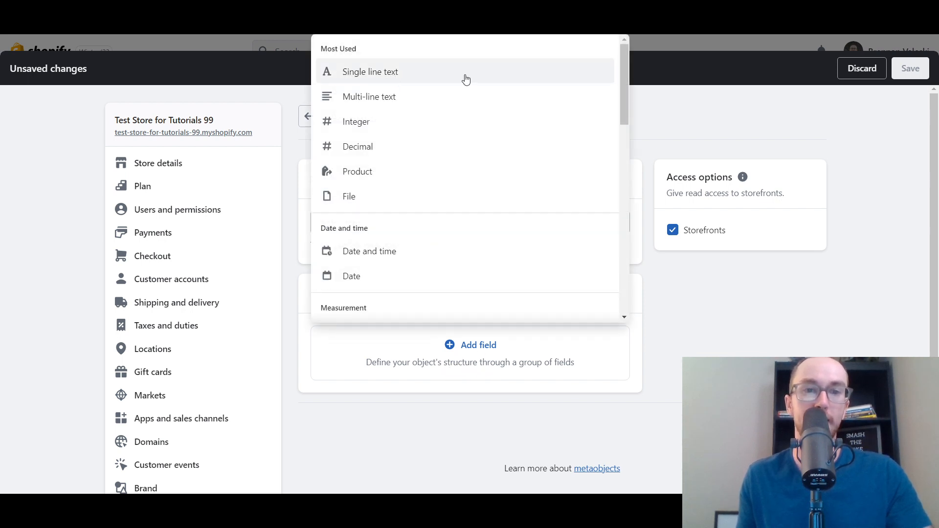
{"action": "left_click", "coordinate": [683, 112]}
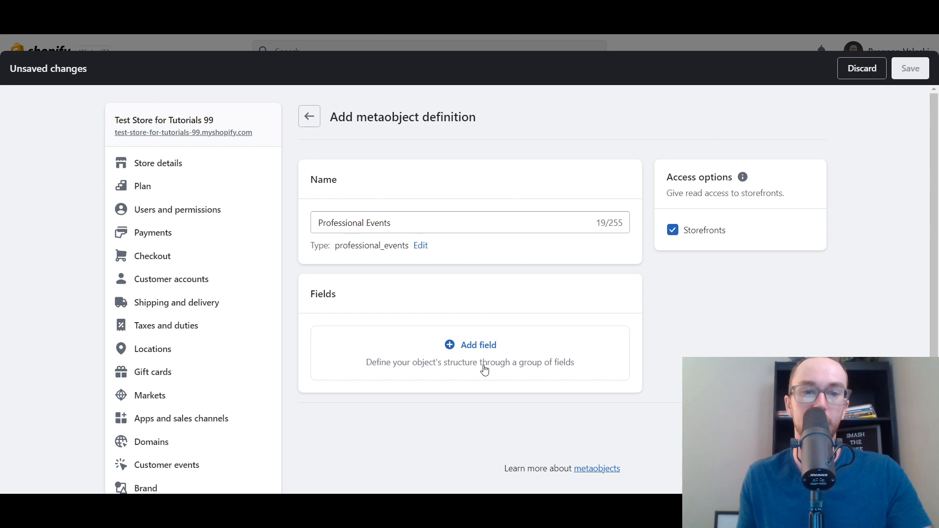
{"action": "left_click", "coordinate": [494, 369]}
{"action": "left_click", "coordinate": [647, 359]}
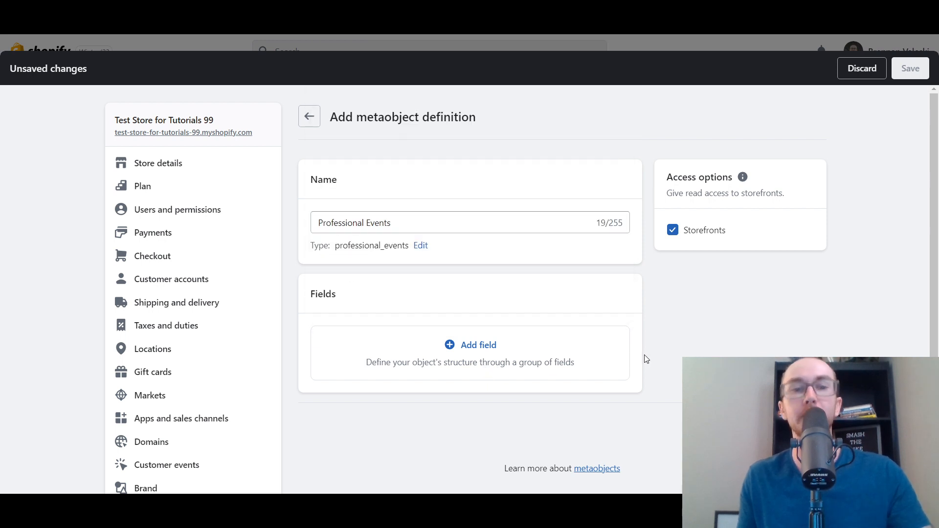
Start a Single line text field for the definition and name it "Event Name".
{"action": "left_click", "coordinate": [510, 374]}
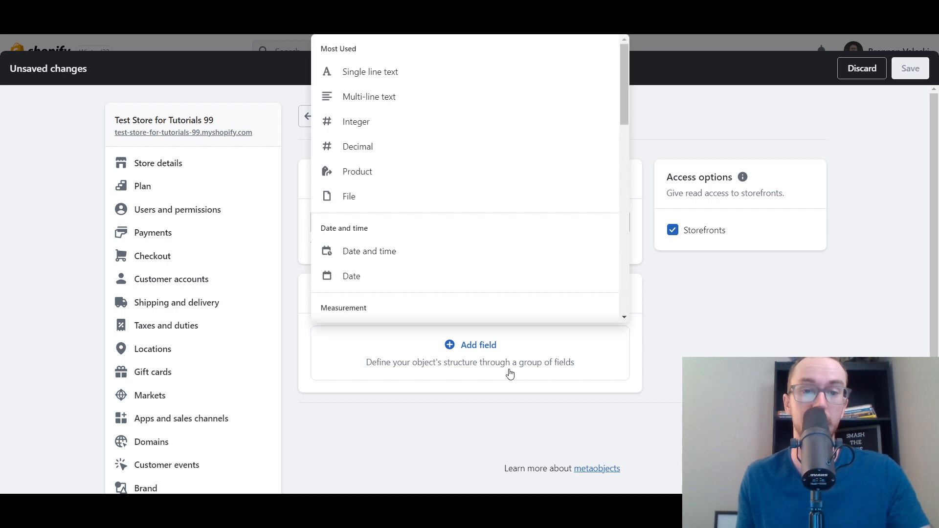
{"action": "left_click", "coordinate": [398, 83]}
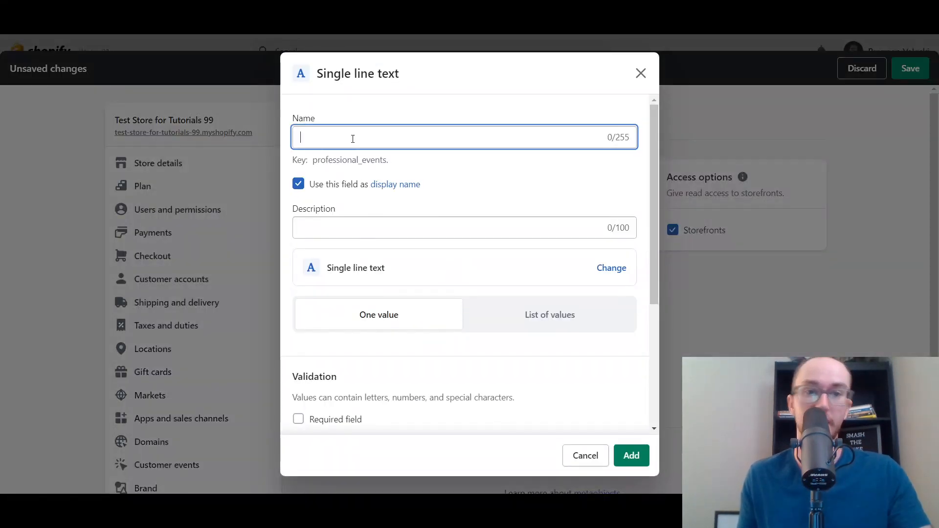
{"action": "type", "text": "N"}
{"action": "key", "text": "BackSpace"}
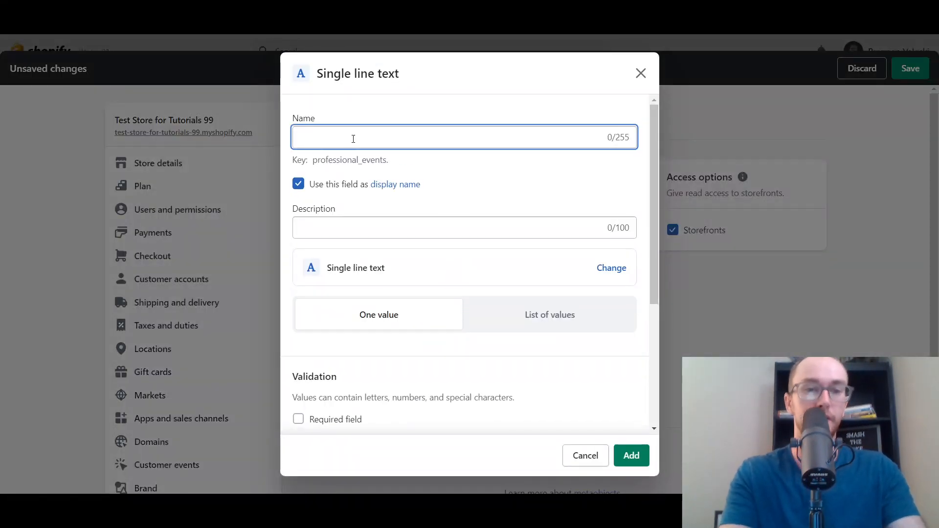
{"action": "type", "text": "Eve V"}
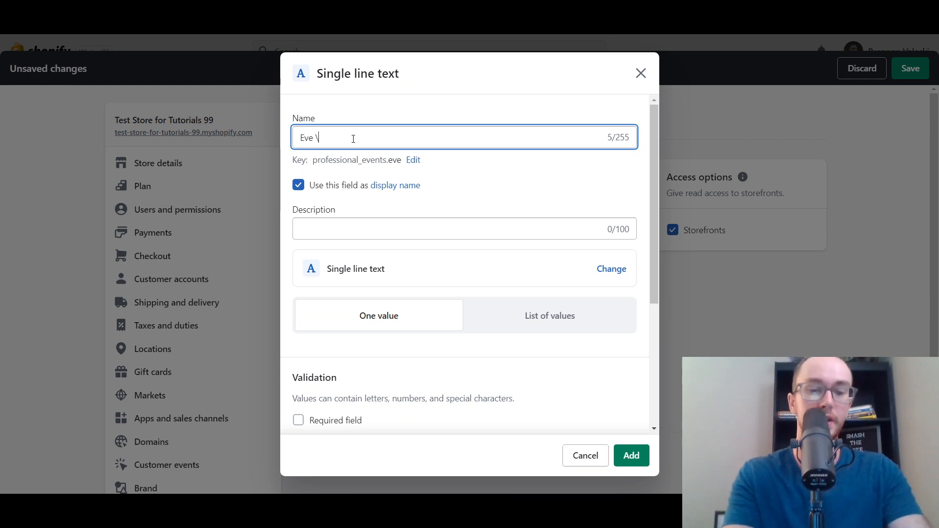
{"action": "key", "text": "BackSpace"}
{"action": "key", "text": "BackSpace"}
{"action": "type", "text": "nt "}
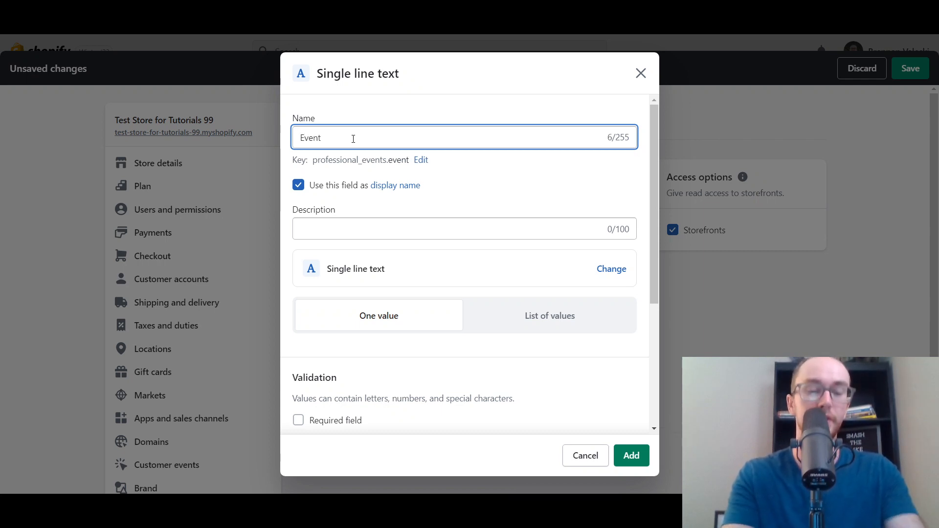
{"action": "type", "text": "Name"}
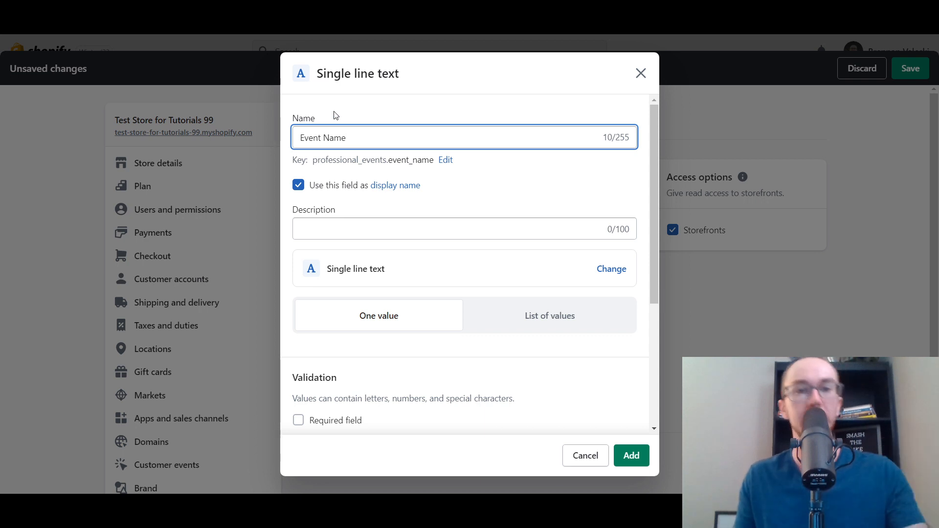
{"action": "left_click", "coordinate": [346, 107]}
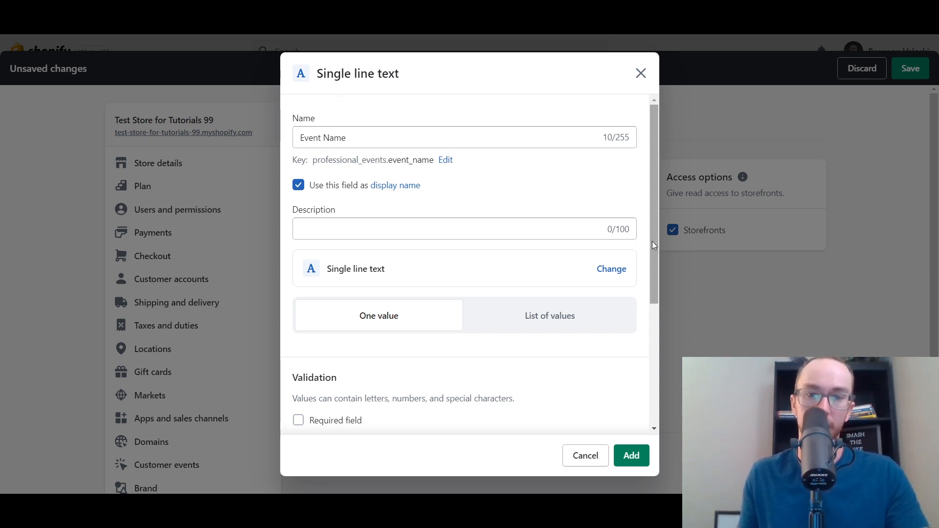
Review the Event Name field's validation options and add the field to the definition.
{"action": "left_click_drag", "start_coordinate": [653, 242], "coordinate": [642, 366]}
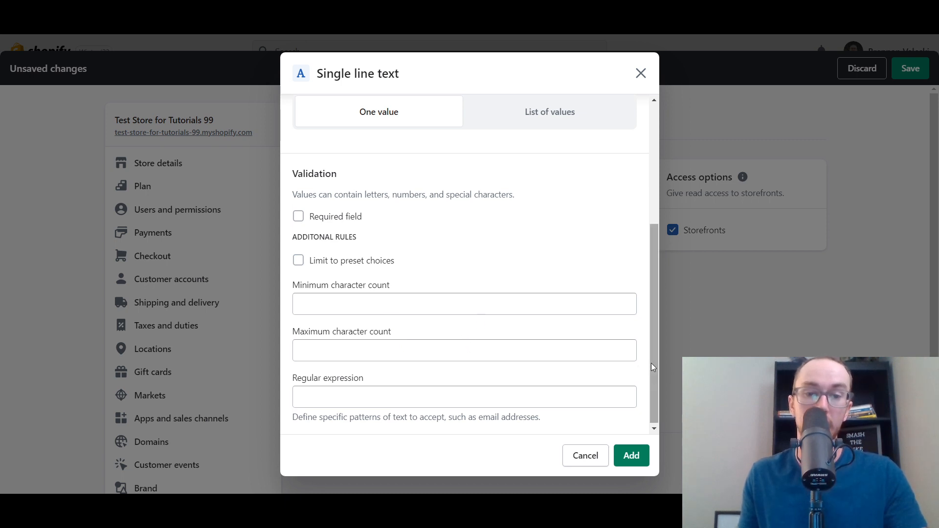
{"action": "left_click_drag", "start_coordinate": [652, 364], "coordinate": [641, 310]}
{"action": "scroll", "coordinate": [495, 356], "scroll_direction": "up", "scroll_amount": 2}
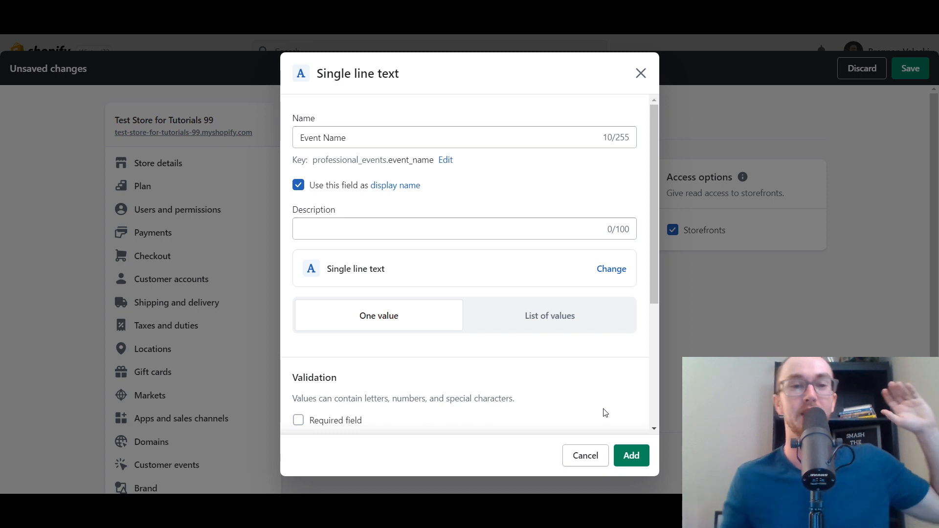
{"action": "left_click", "coordinate": [640, 463]}
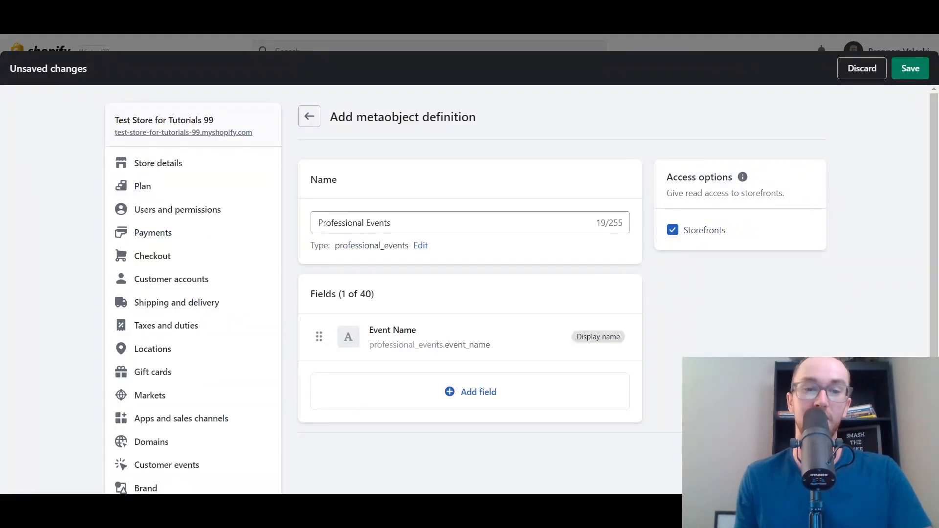
Start a File field named "Image" and restrict its accepted file types to images, excluding videos.
{"action": "scroll", "coordinate": [662, 352], "scroll_direction": "down", "scroll_amount": 2}
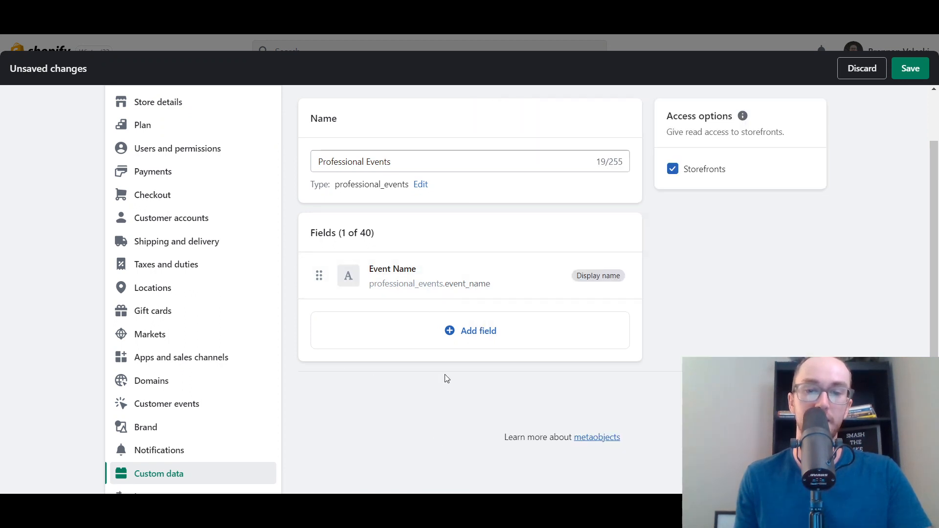
{"action": "left_click", "coordinate": [470, 336]}
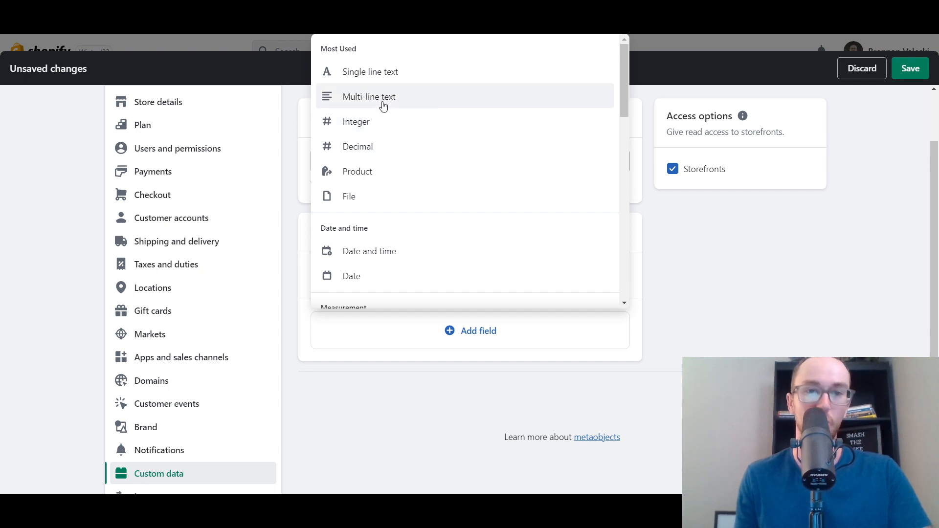
{"action": "left_click", "coordinate": [370, 201]}
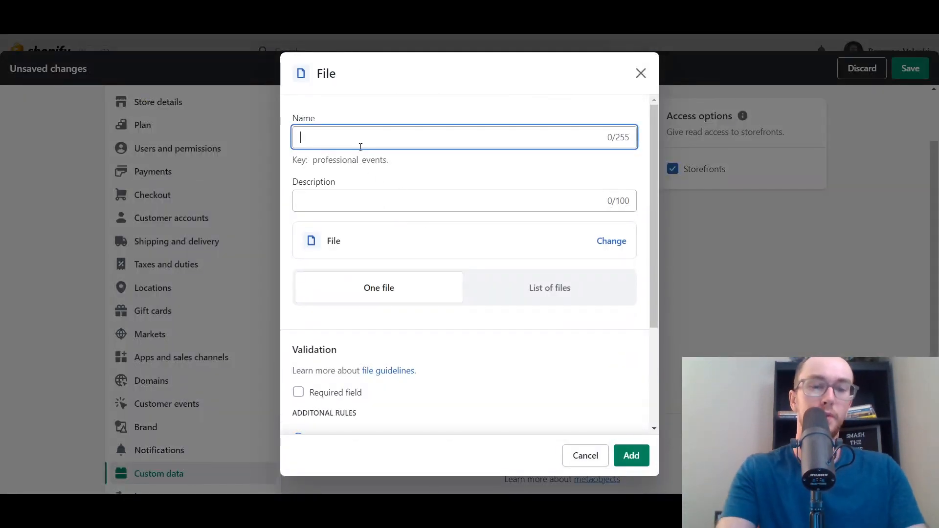
{"action": "type", "text": "Image"}
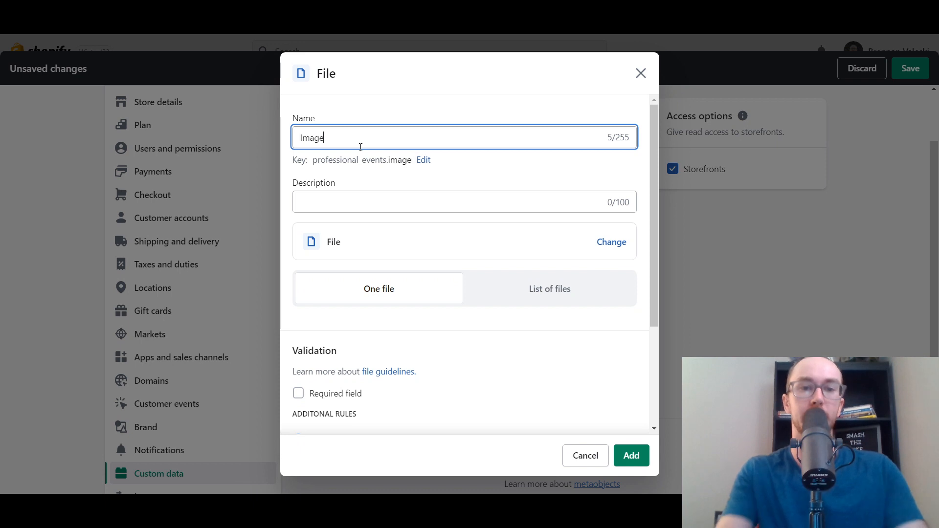
{"action": "scroll", "coordinate": [397, 380], "scroll_direction": "down", "scroll_amount": 3}
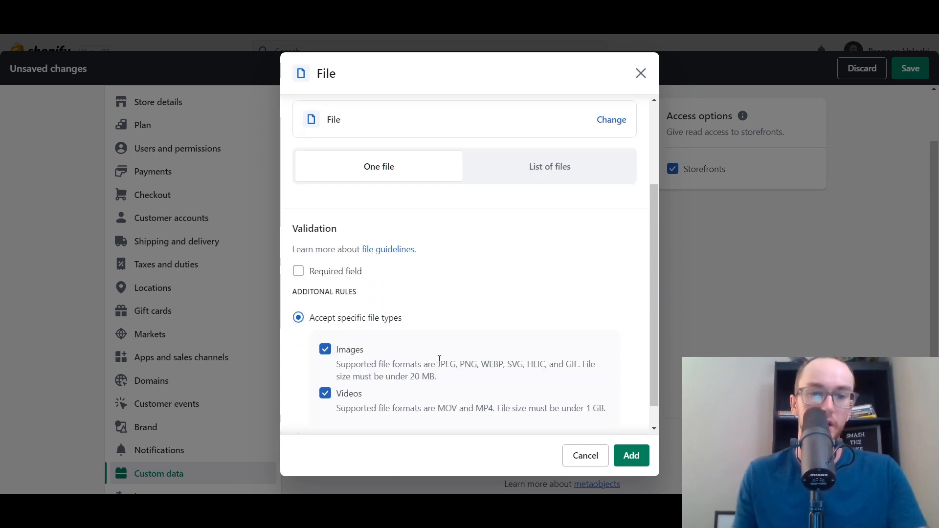
{"action": "scroll", "coordinate": [332, 398], "scroll_direction": "down", "scroll_amount": 1}
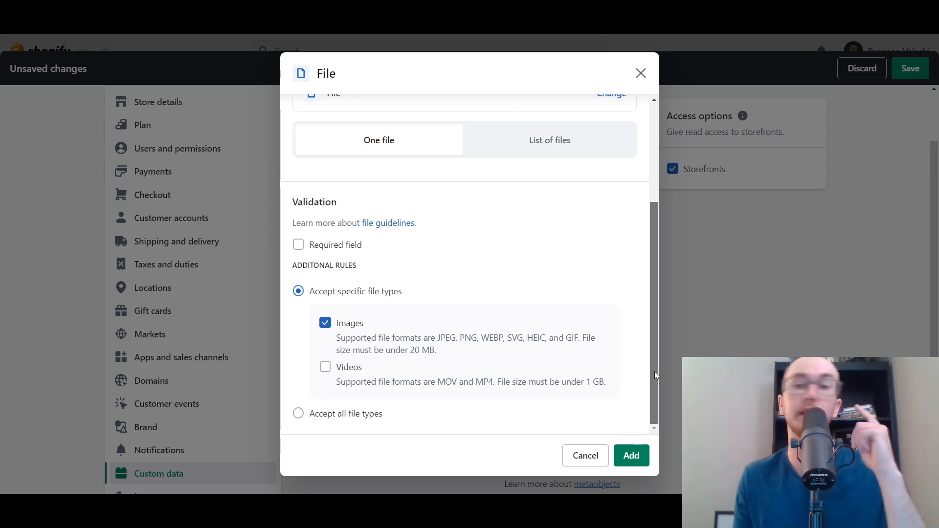
Compare the list of files option, keep the Image field at one file, and add it to the definition.
{"action": "left_click_drag", "start_coordinate": [655, 371], "coordinate": [653, 263]}
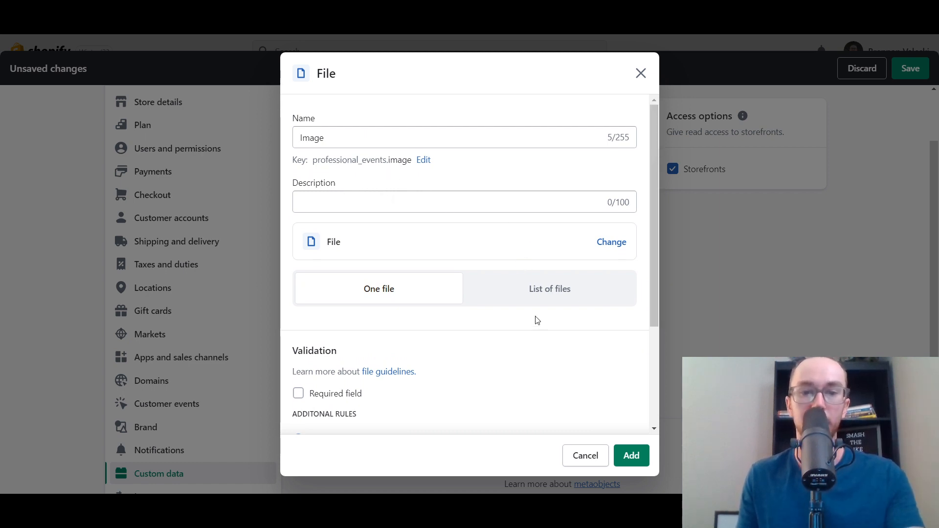
{"action": "left_click", "coordinate": [536, 301]}
{"action": "left_click", "coordinate": [441, 299]}
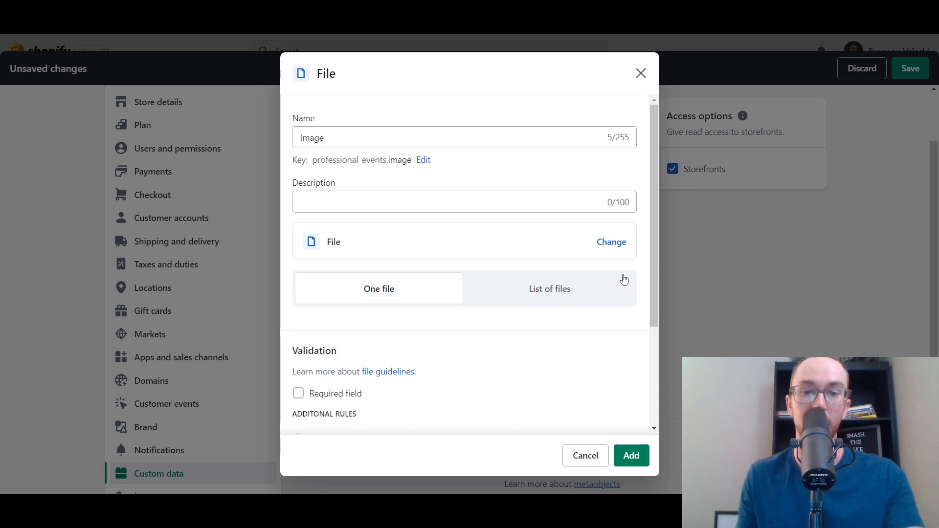
{"action": "left_click_drag", "start_coordinate": [656, 283], "coordinate": [644, 245]}
{"action": "left_click", "coordinate": [644, 460]}
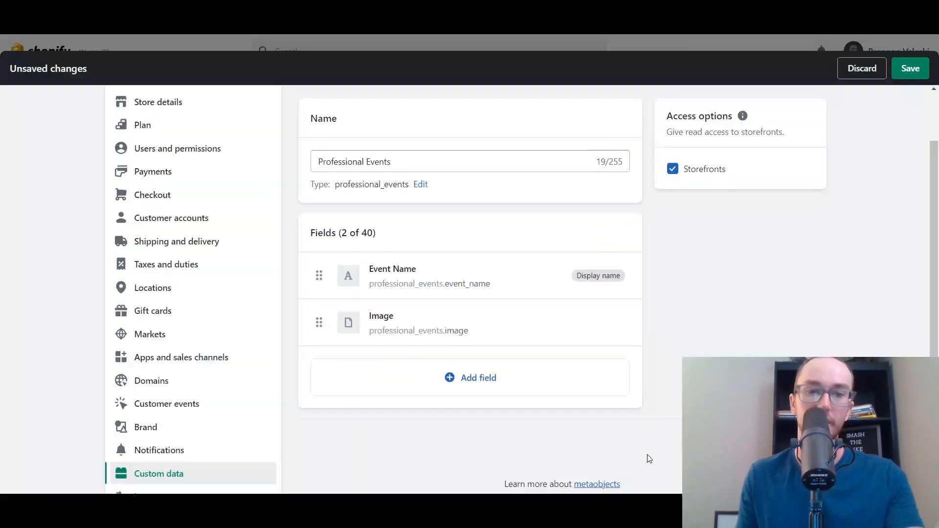
Add a single-value Date and time field named "date and time" to the Professional Events definition.
{"action": "left_click", "coordinate": [446, 387]}
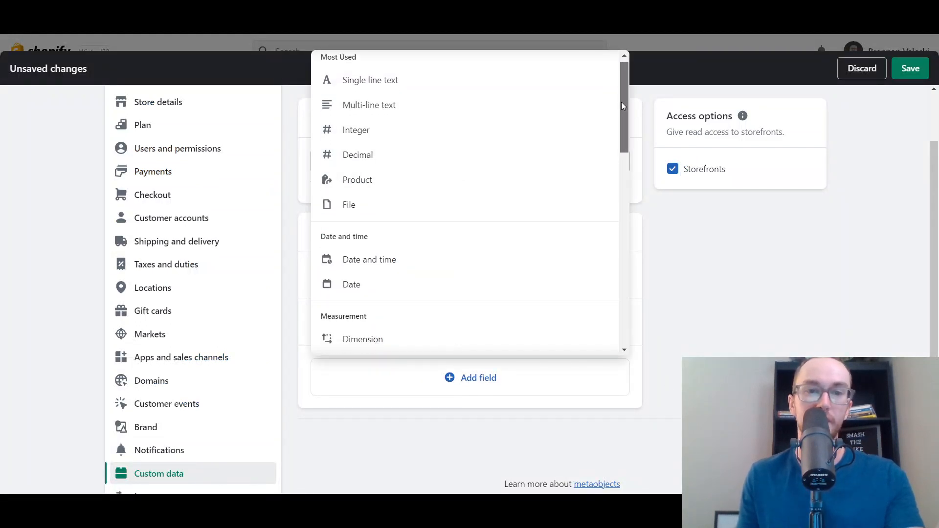
{"action": "left_click", "coordinate": [472, 265]}
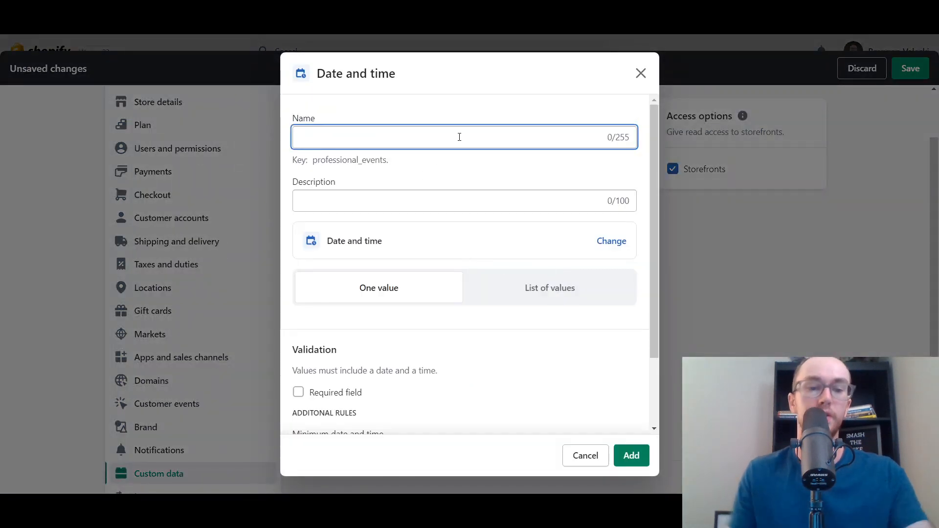
{"action": "type", "text": "SAte"}
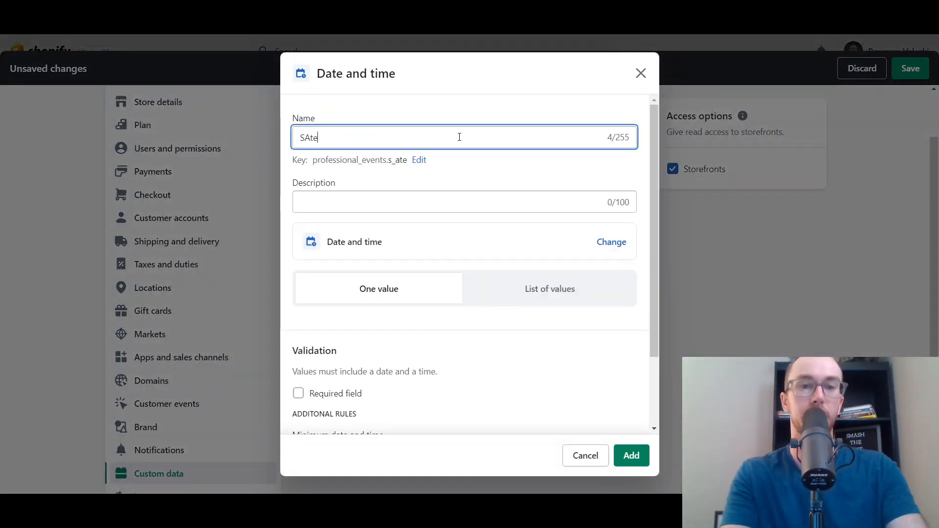
{"action": "key", "text": "BackSpace"}
{"action": "key", "text": "BackSpace"}
{"action": "type", "text": "date and time"}
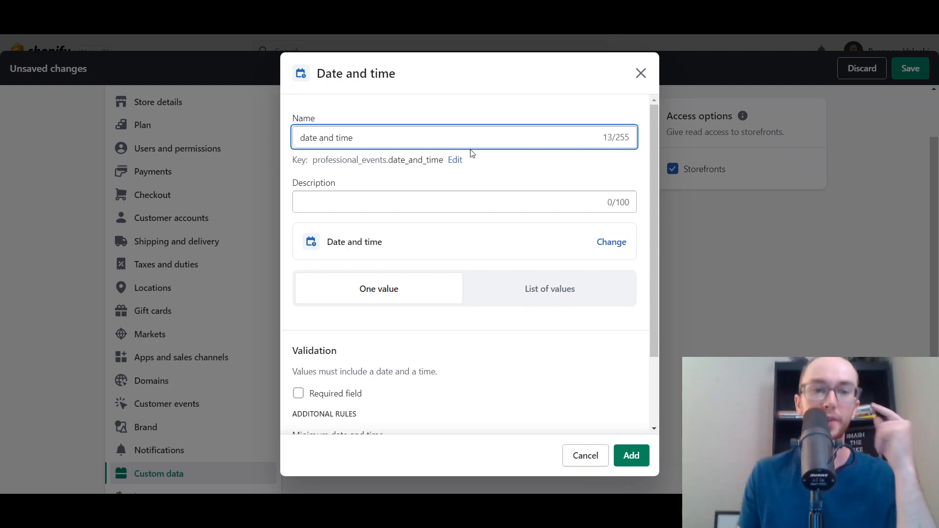
{"action": "left_click", "coordinate": [499, 178]}
{"action": "scroll", "coordinate": [499, 292], "scroll_direction": "down", "scroll_amount": 2}
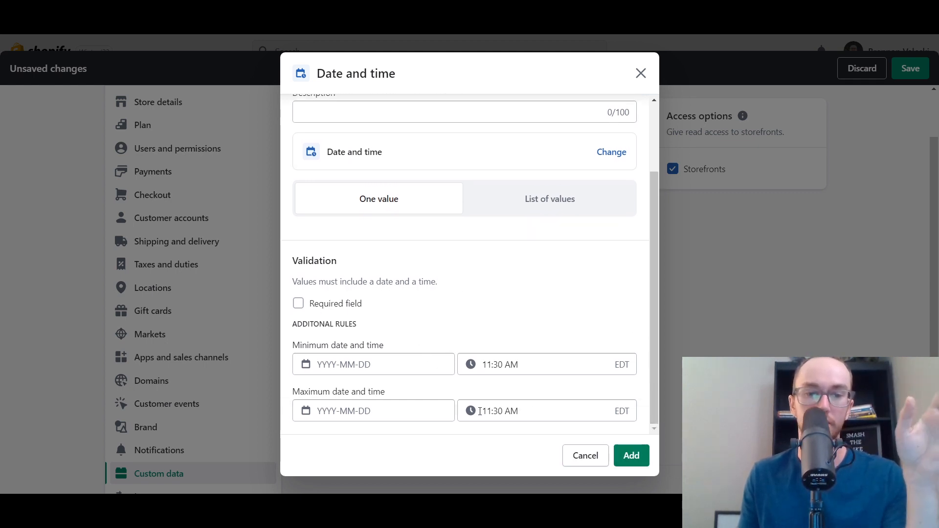
{"action": "left_click", "coordinate": [639, 459]}
Add a Money field named "price" to the Professional Events definition.
{"action": "scroll", "coordinate": [469, 294], "scroll_direction": "down", "scroll_amount": 2}
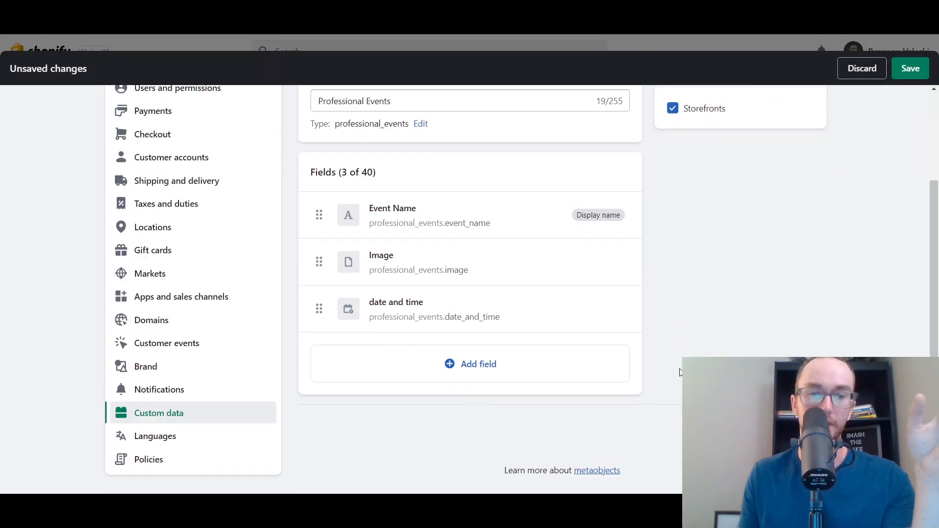
{"action": "left_click", "coordinate": [482, 368]}
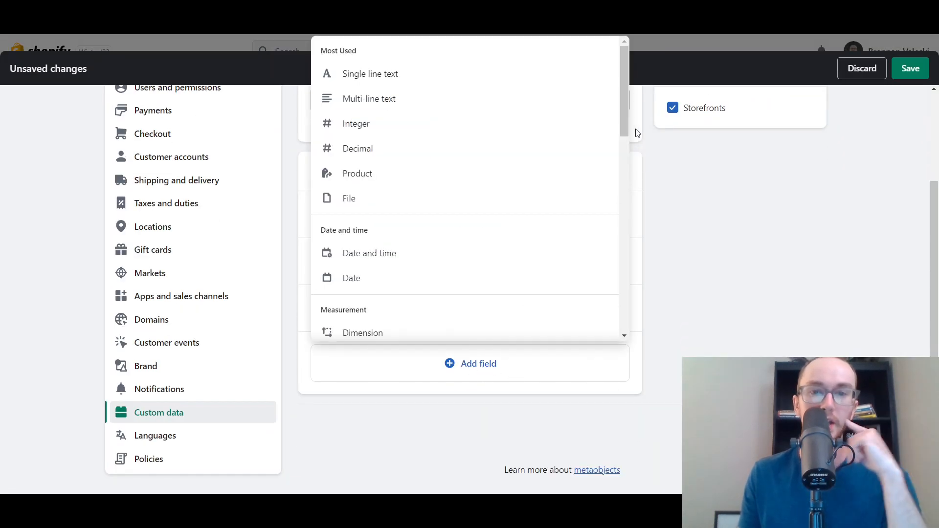
{"action": "left_click_drag", "start_coordinate": [626, 116], "coordinate": [608, 298]}
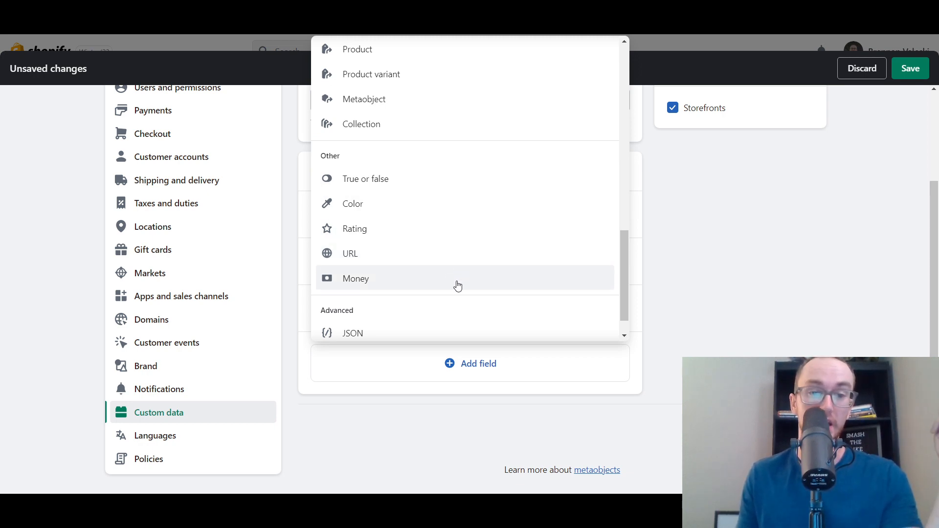
{"action": "scroll", "coordinate": [605, 283], "scroll_direction": "down", "scroll_amount": 1}
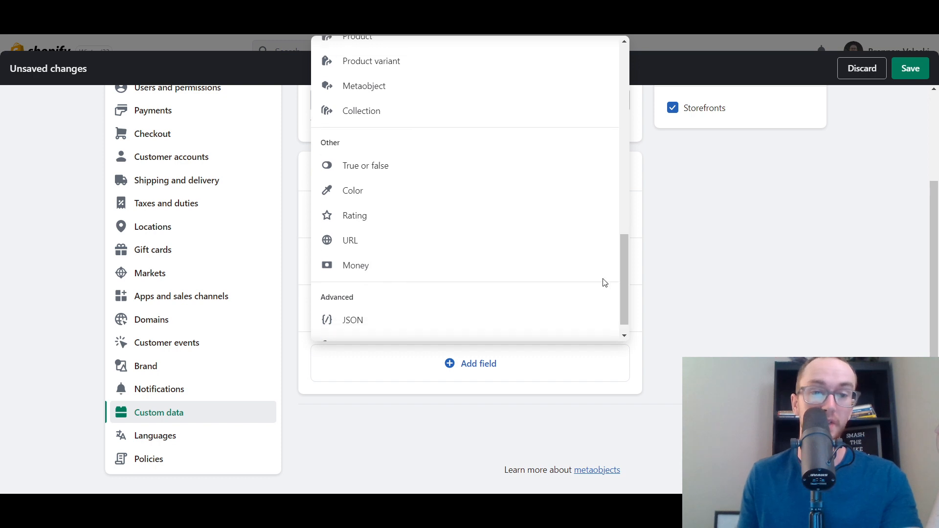
{"action": "left_click", "coordinate": [606, 281]}
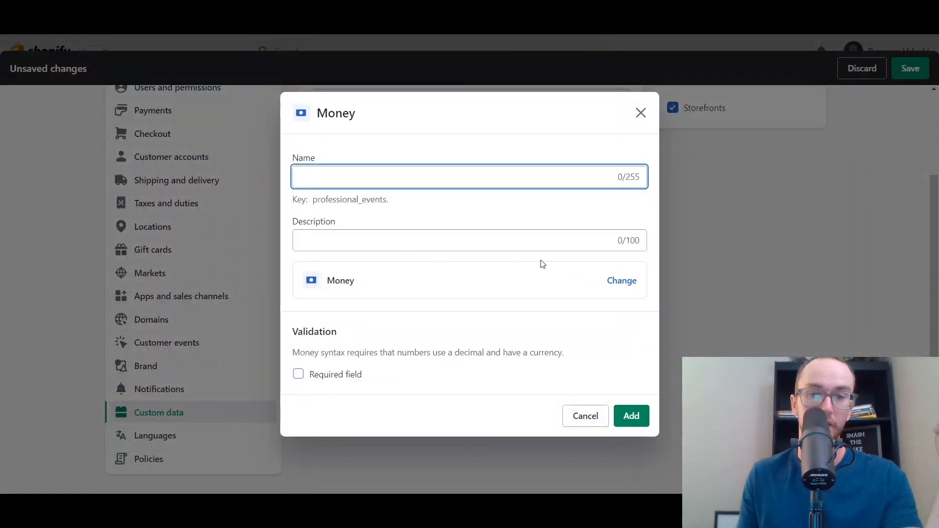
{"action": "left_click", "coordinate": [437, 221]}
{"action": "left_click", "coordinate": [431, 183]}
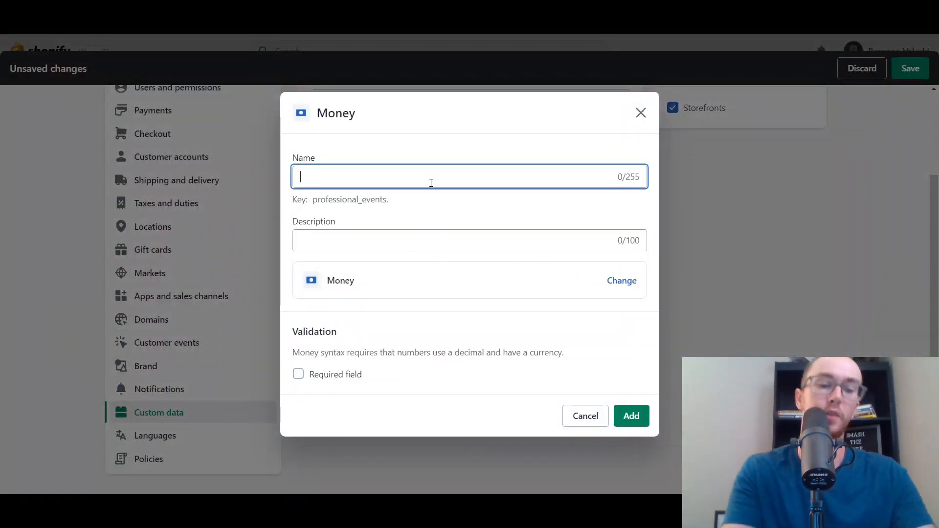
{"action": "type", "text": "price"}
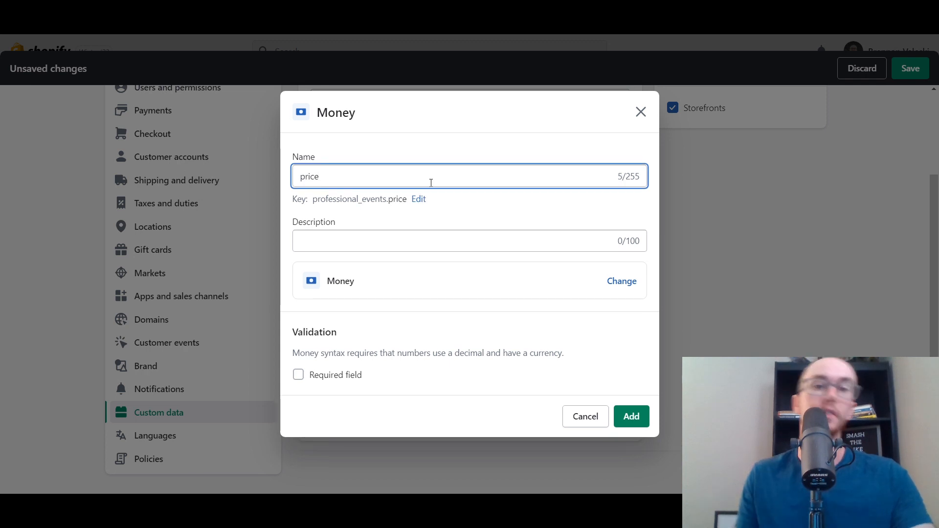
{"action": "left_click", "coordinate": [501, 216]}
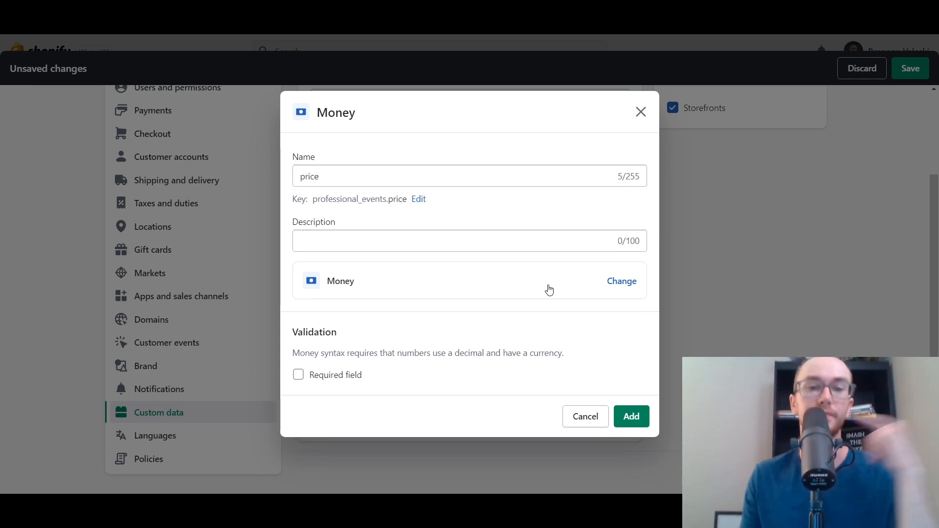
{"action": "left_click", "coordinate": [630, 416]}
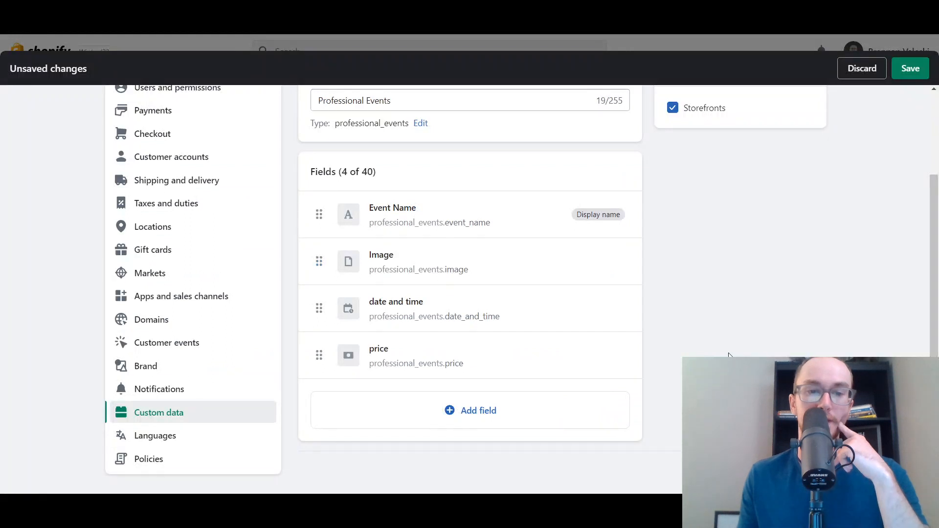
Examine the other field types available for the definition, from measurements and text to references, without adding one.
{"action": "scroll", "coordinate": [669, 413], "scroll_direction": "down", "scroll_amount": 2}
{"action": "scroll", "coordinate": [459, 227], "scroll_direction": "up", "scroll_amount": 1}
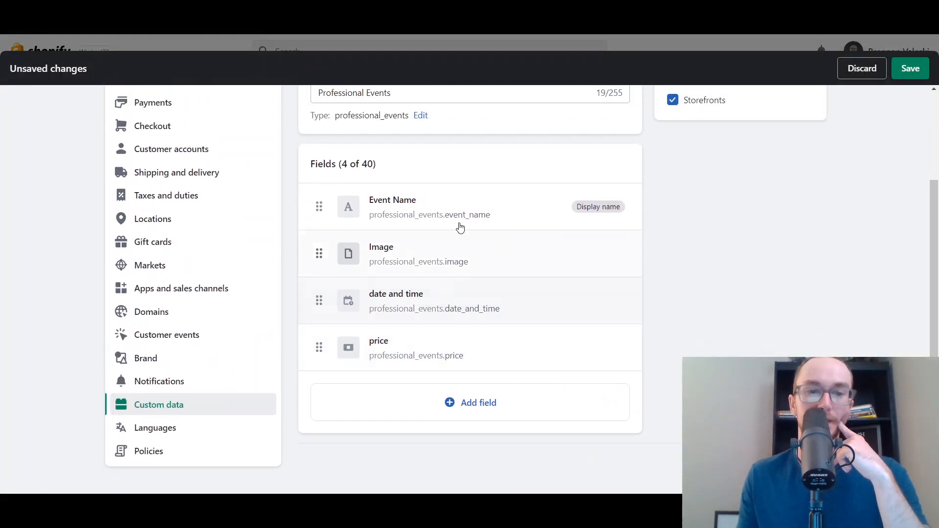
{"action": "left_click", "coordinate": [511, 397]}
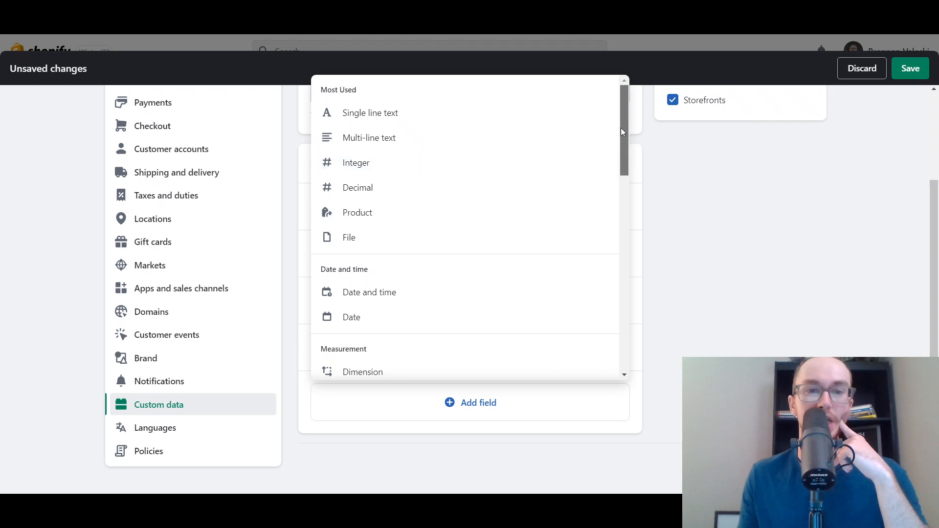
{"action": "left_click_drag", "start_coordinate": [621, 129], "coordinate": [625, 182]}
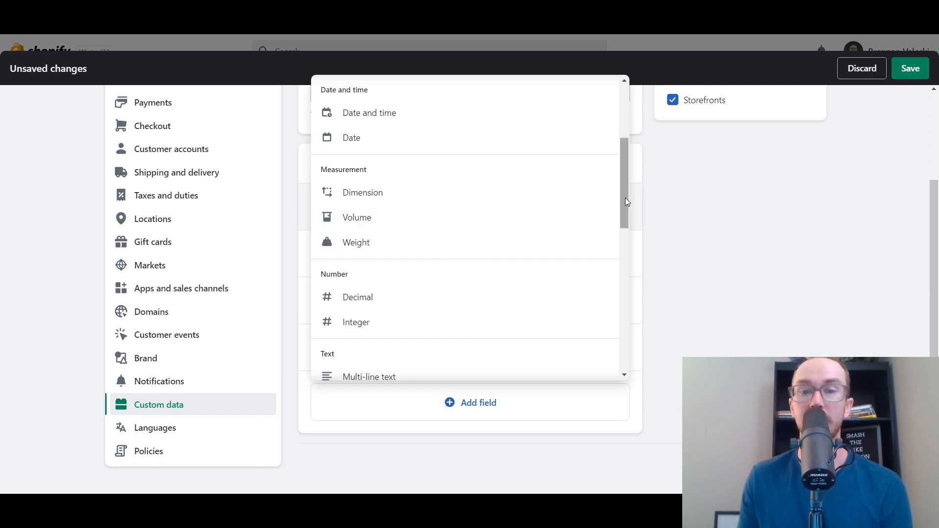
{"action": "left_click_drag", "start_coordinate": [626, 198], "coordinate": [623, 239]}
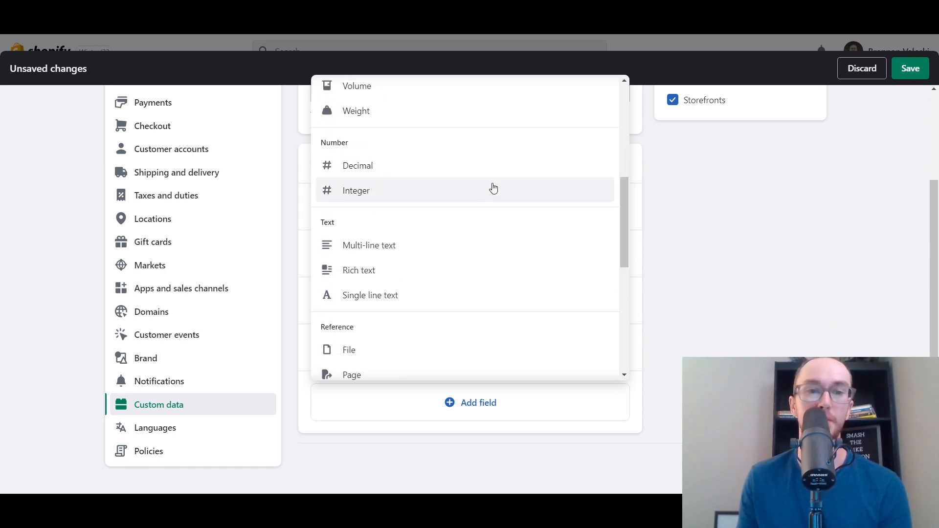
{"action": "scroll", "coordinate": [523, 334], "scroll_direction": "down", "scroll_amount": 5}
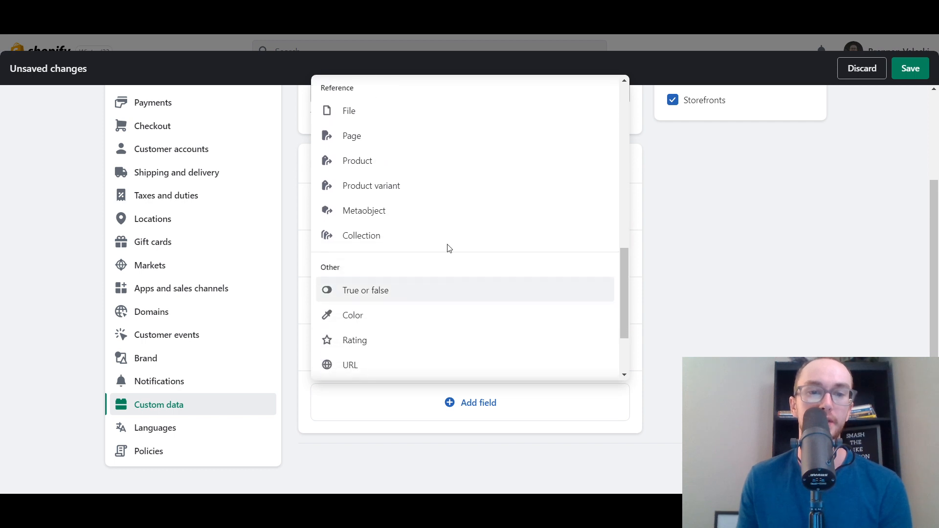
{"action": "left_click_drag", "start_coordinate": [624, 290], "coordinate": [632, 306]}
{"action": "left_click", "coordinate": [691, 295]}
Review the definition's name and fields, and save the Professional Events metaobject definition.
{"action": "scroll", "coordinate": [608, 331], "scroll_direction": "up", "scroll_amount": 2}
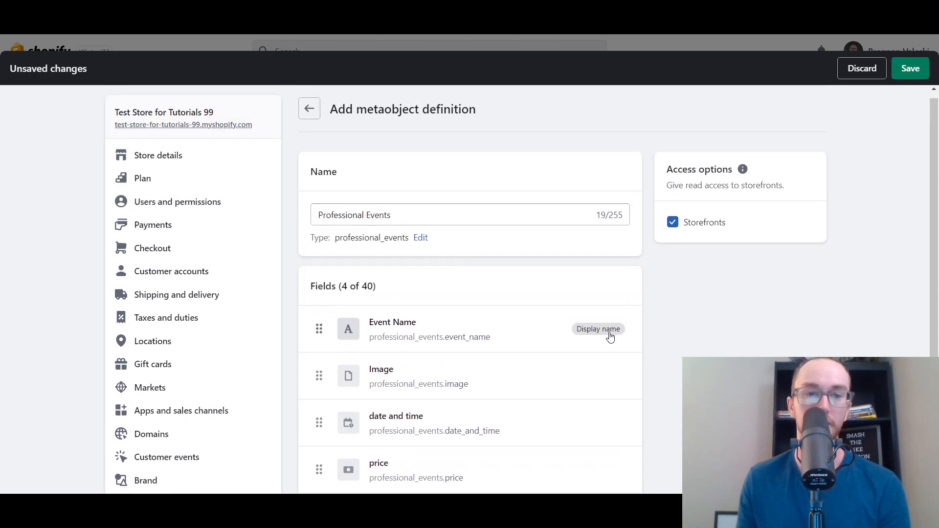
{"action": "scroll", "coordinate": [631, 345], "scroll_direction": "down", "scroll_amount": 2}
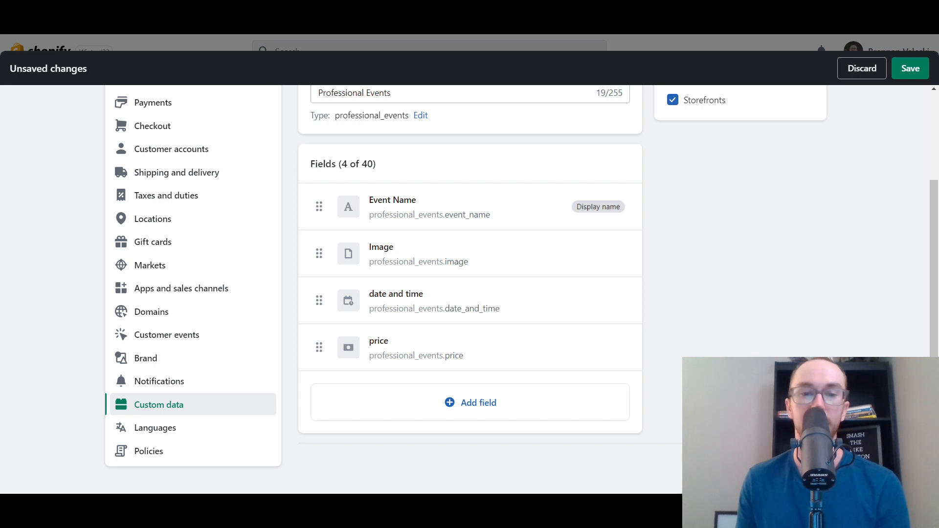
{"action": "left_click", "coordinate": [910, 68]}
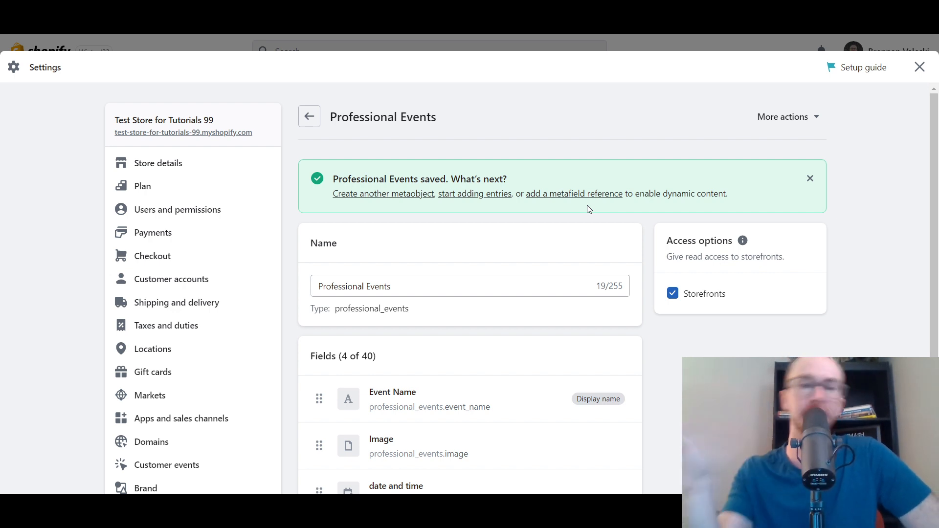
Leave the store settings and show the metaobject entries from the Professional Events definition.
{"action": "left_click", "coordinate": [920, 67]}
{"action": "left_click", "coordinate": [304, 94]}
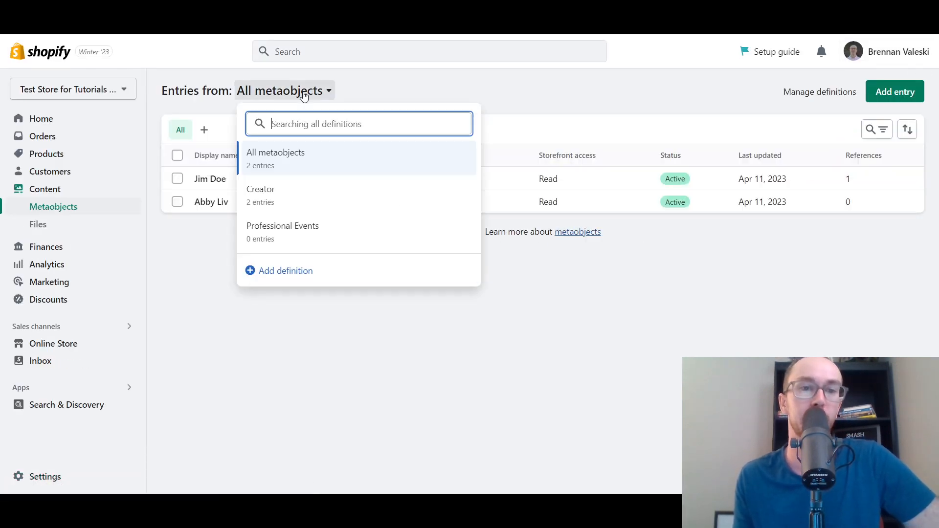
{"action": "left_click", "coordinate": [333, 241]}
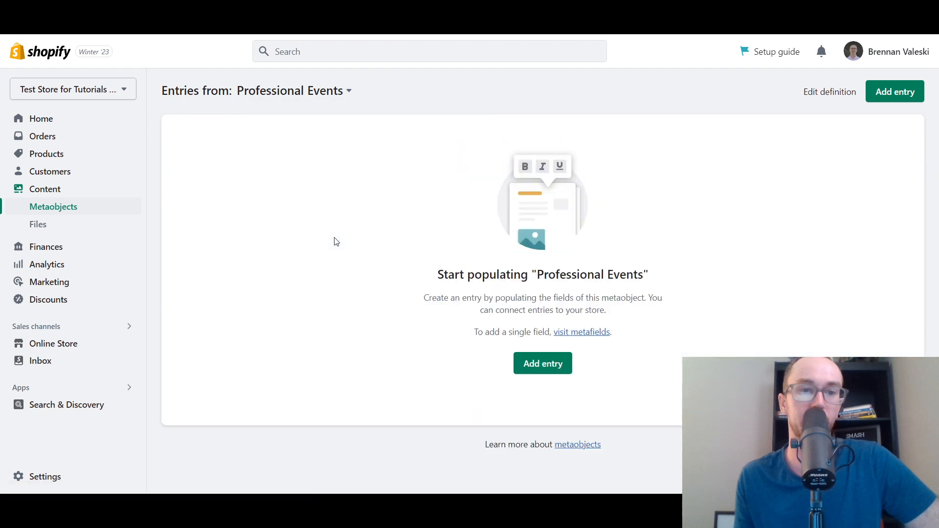
{"action": "left_click", "coordinate": [547, 363]}
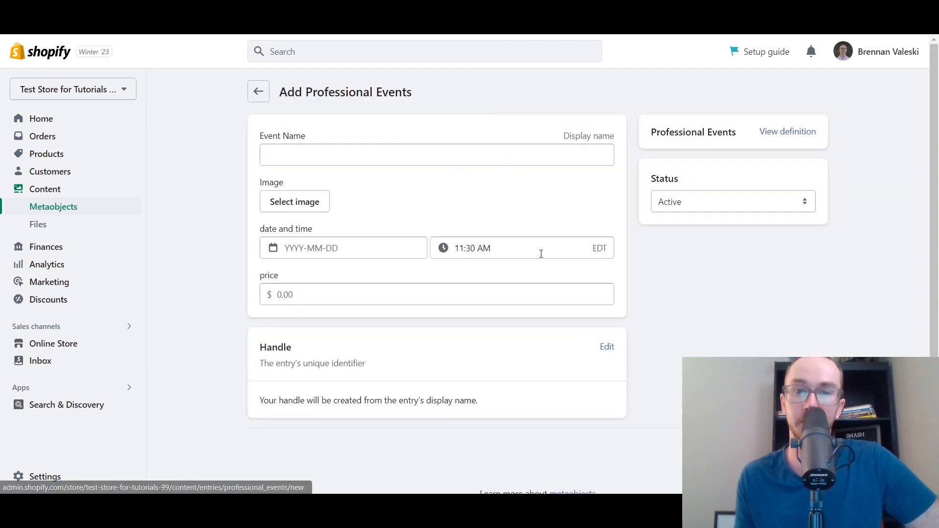
{"action": "left_click", "coordinate": [268, 99]}
{"action": "left_click_drag", "start_coordinate": [552, 298], "coordinate": [646, 321]}
{"action": "left_click", "coordinate": [552, 218]}
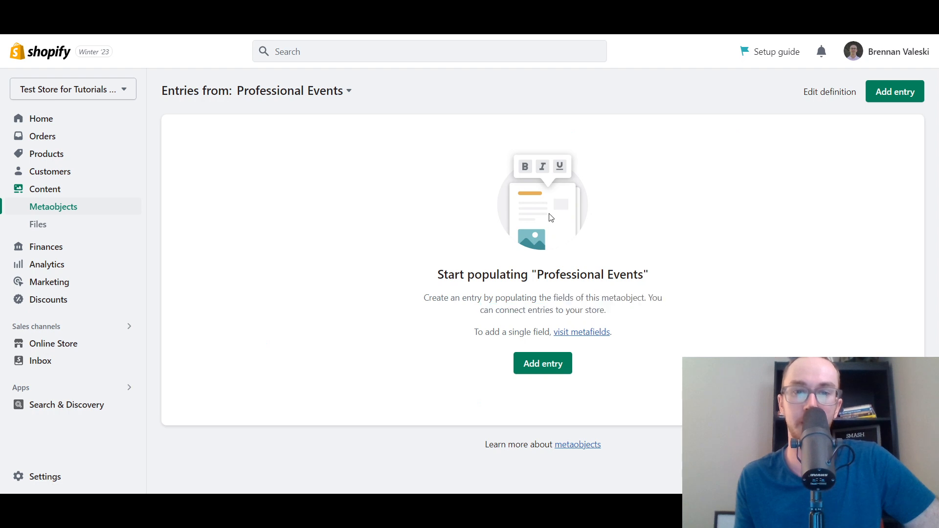
Start a new Professional Events entry and enter "Continuing Education" as its event name.
{"action": "left_click", "coordinate": [561, 365]}
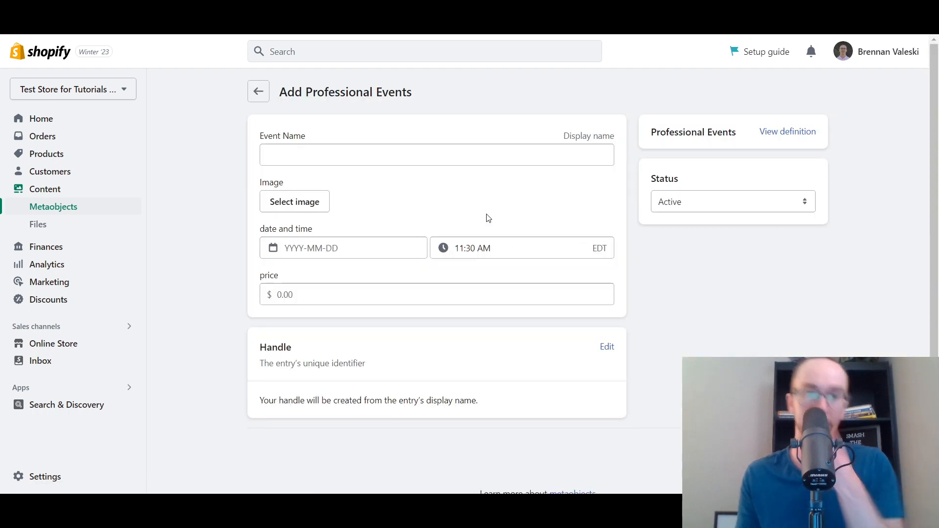
{"action": "left_click", "coordinate": [342, 155]}
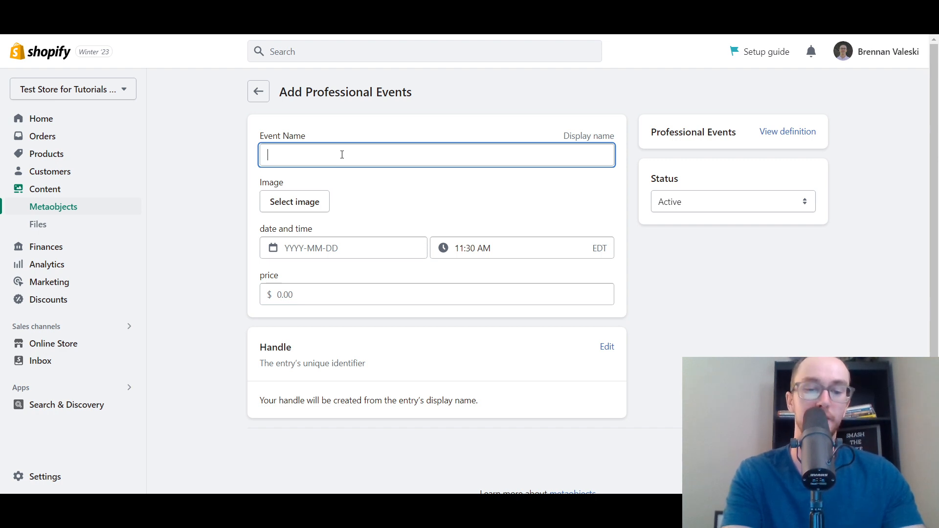
{"action": "type", "text": "Contin"}
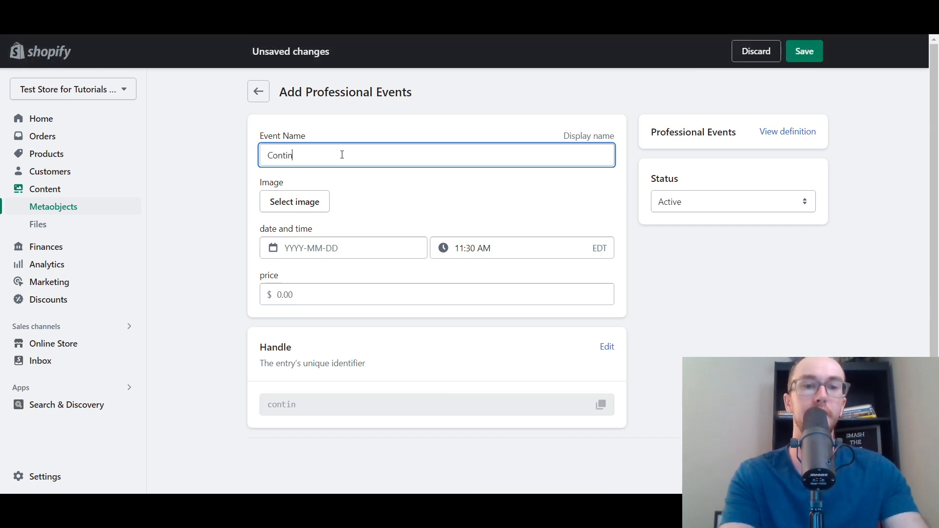
{"action": "type", "text": "uing E"}
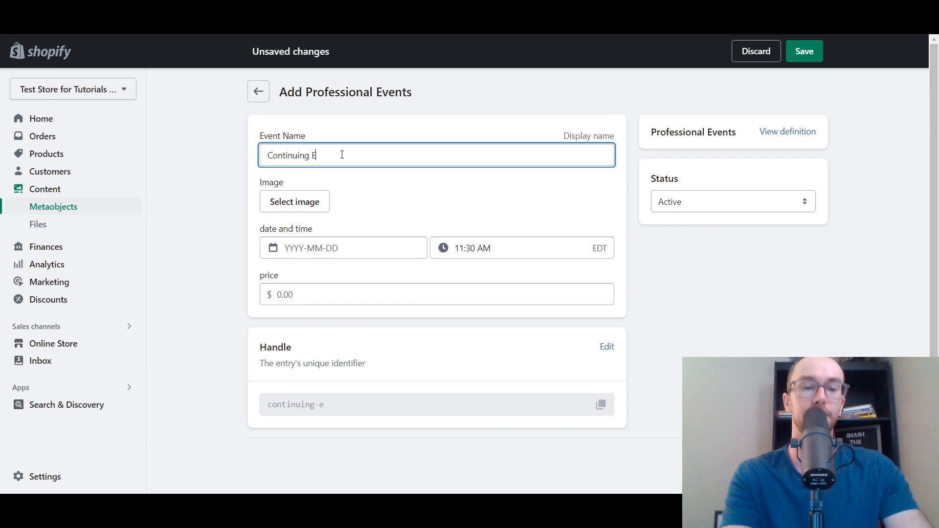
{"action": "key", "text": "BackSpace"}
{"action": "key", "text": "BackSpace"}
{"action": "type", "text": "ucation"}
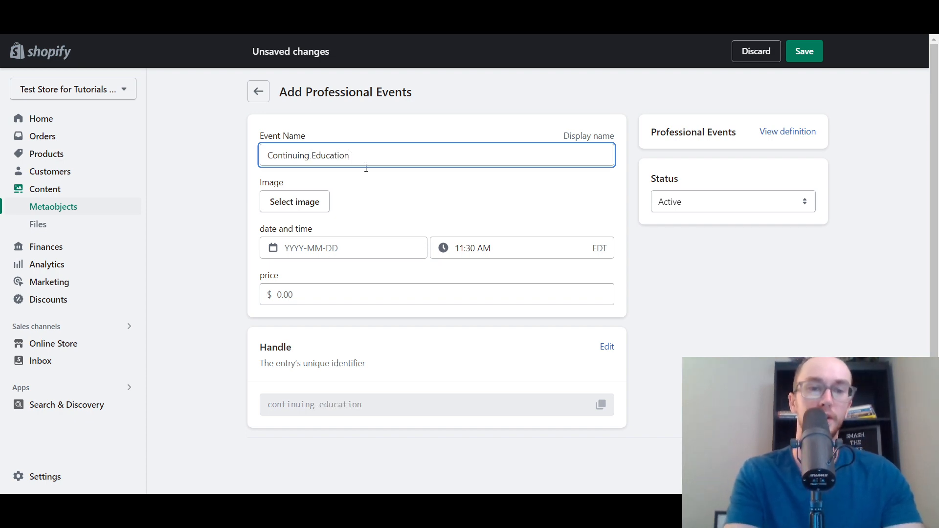
{"action": "left_click", "coordinate": [385, 185]}
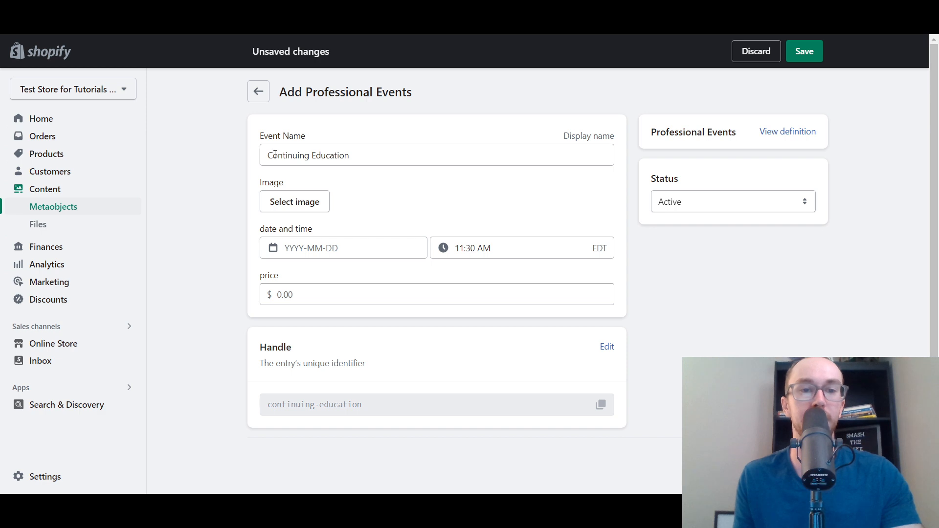
Change the entry's event name to "CE - Expanding your Influence".
{"action": "left_click_drag", "start_coordinate": [275, 154], "coordinate": [342, 151]}
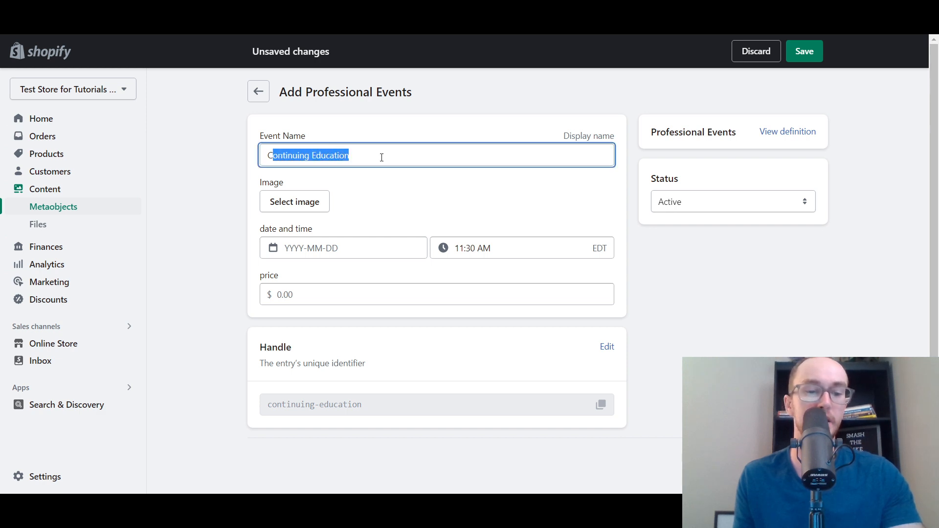
{"action": "type", "text": "E -"}
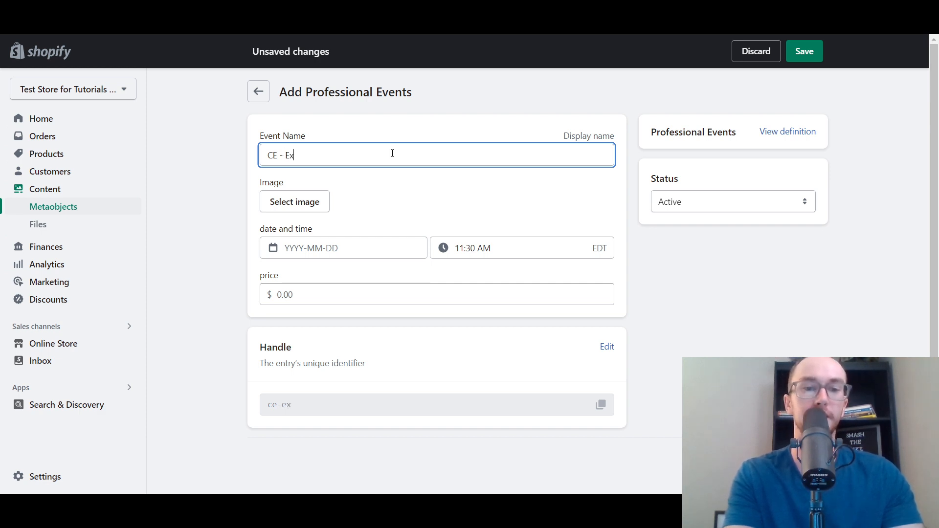
{"action": "type", "text": "Expanding "}
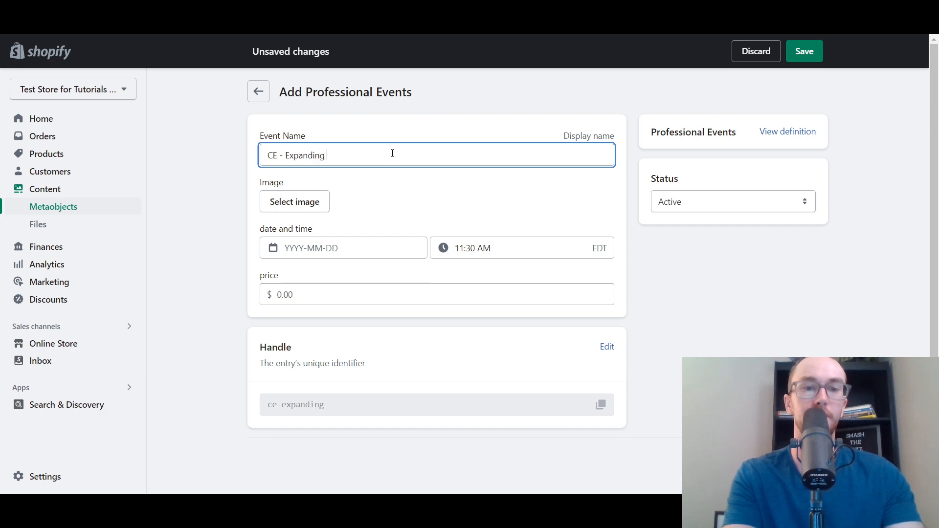
{"action": "type", "text": "your Inf"}
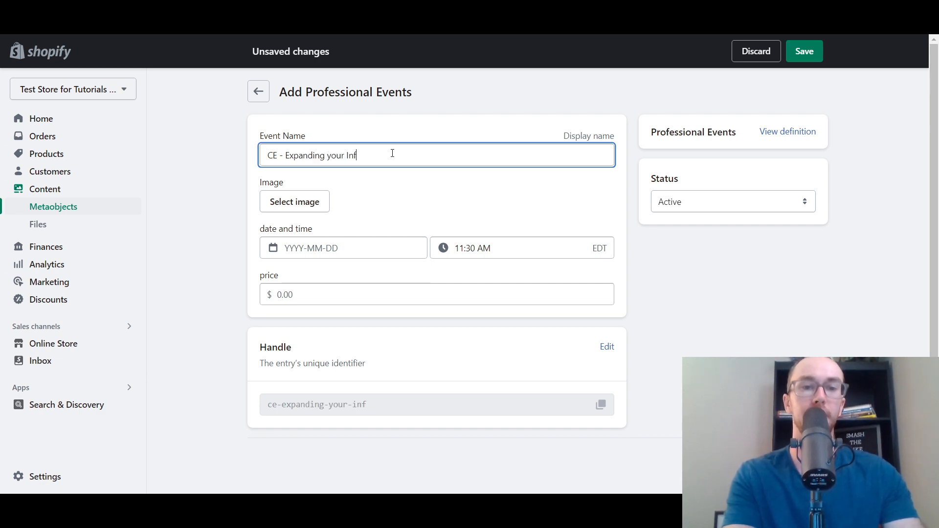
{"action": "type", "text": "luence"}
{"action": "left_click", "coordinate": [402, 183]}
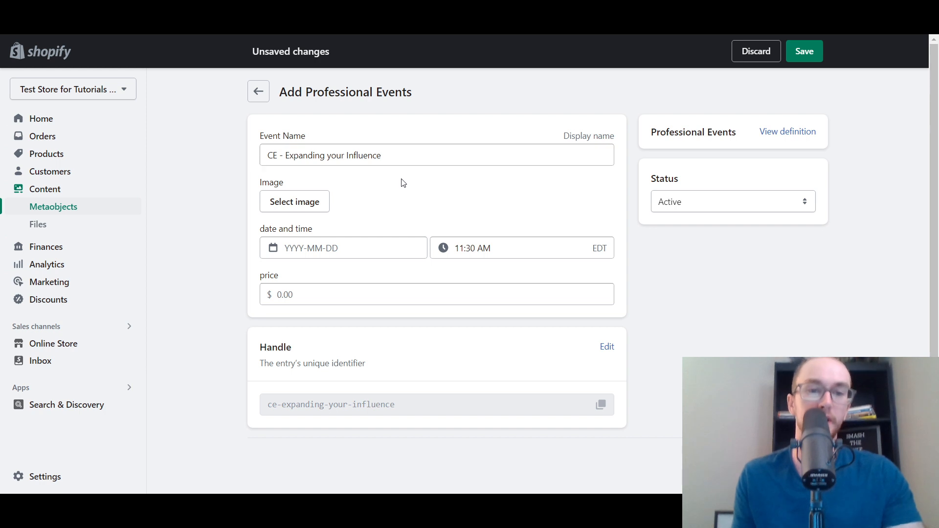
{"action": "left_click", "coordinate": [436, 155]}
{"action": "left_click", "coordinate": [432, 198]}
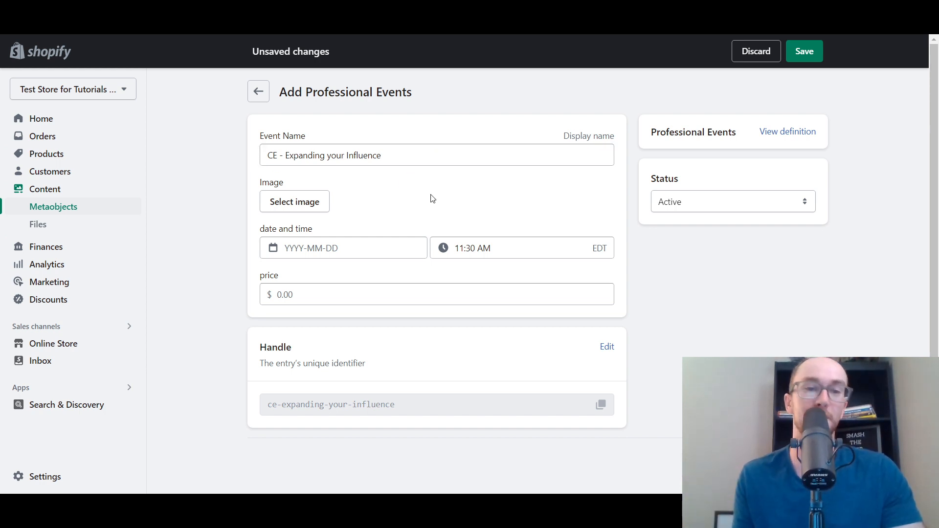
{"action": "left_click", "coordinate": [417, 160]}
{"action": "left_click", "coordinate": [417, 197]}
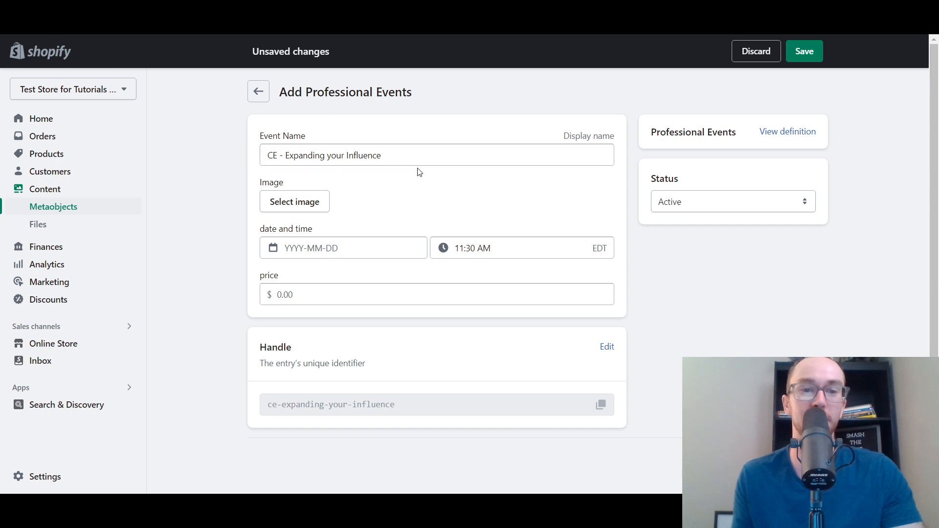
Select the existing portrait of the smiling woman in the red top as the entry's image.
{"action": "left_click", "coordinate": [319, 208]}
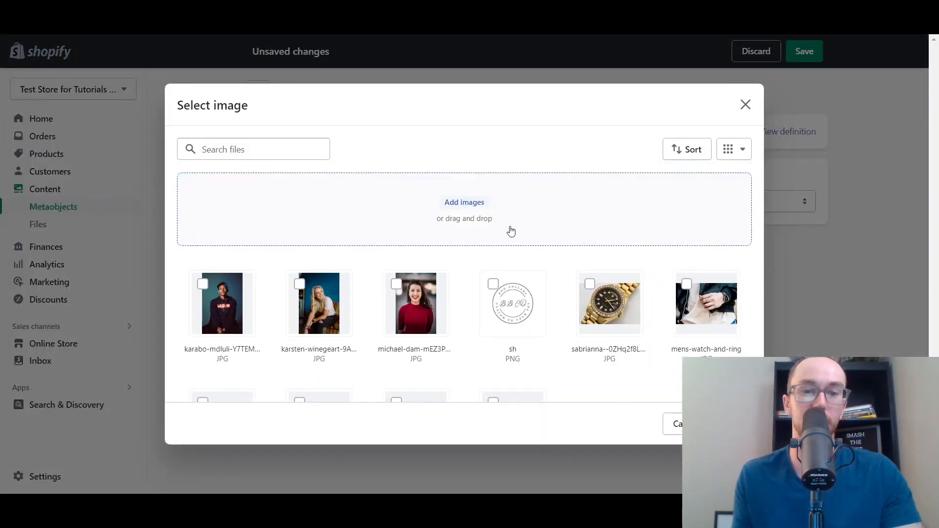
{"action": "scroll", "coordinate": [755, 272], "scroll_direction": "down", "scroll_amount": 2}
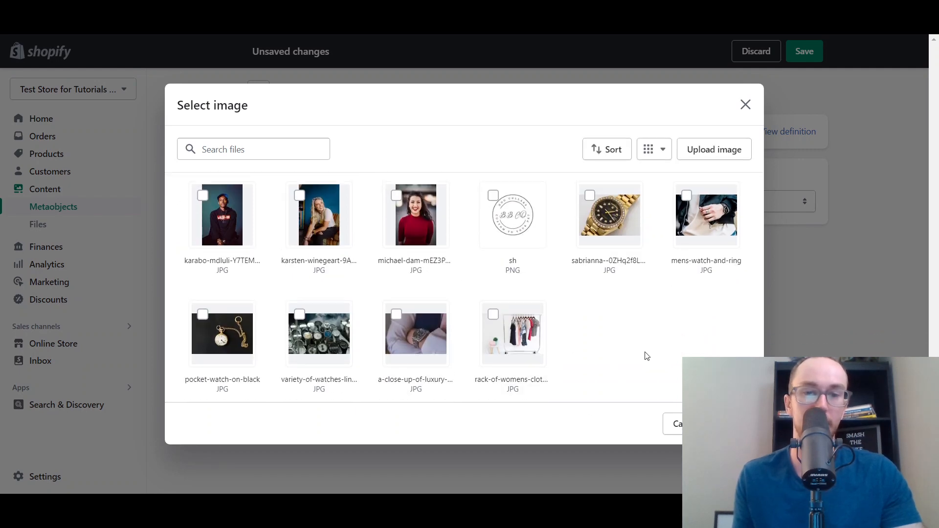
{"action": "scroll", "coordinate": [644, 357], "scroll_direction": "up", "scroll_amount": 3}
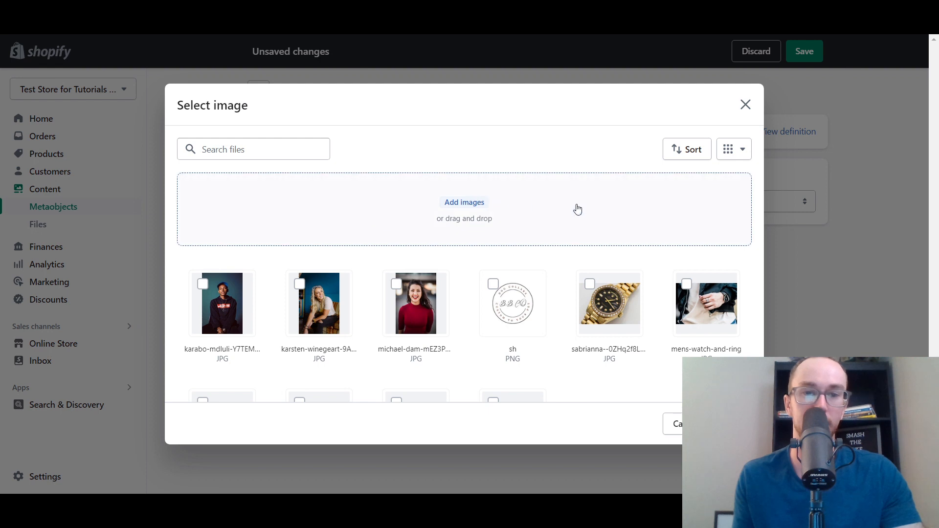
{"action": "scroll", "coordinate": [576, 207], "scroll_direction": "down", "scroll_amount": 2}
{"action": "scroll", "coordinate": [439, 252], "scroll_direction": "up", "scroll_amount": 2}
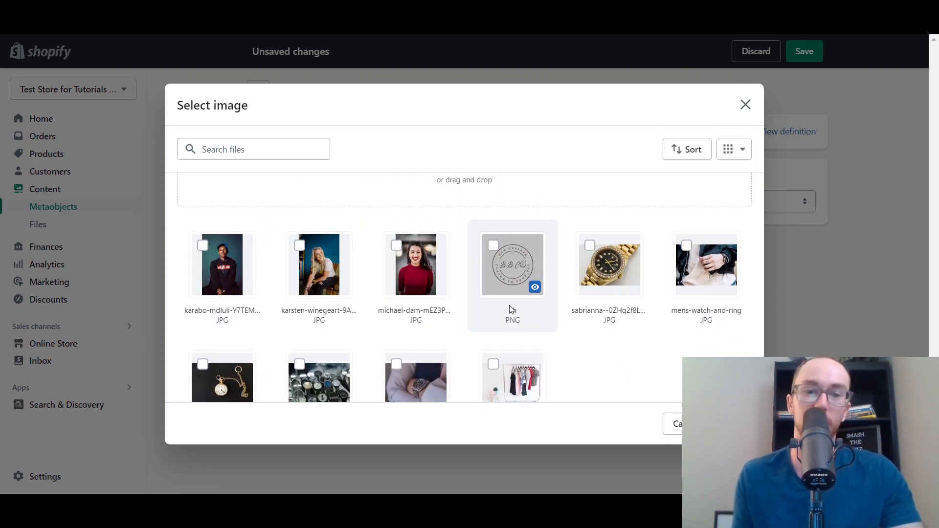
{"action": "left_click", "coordinate": [397, 246]}
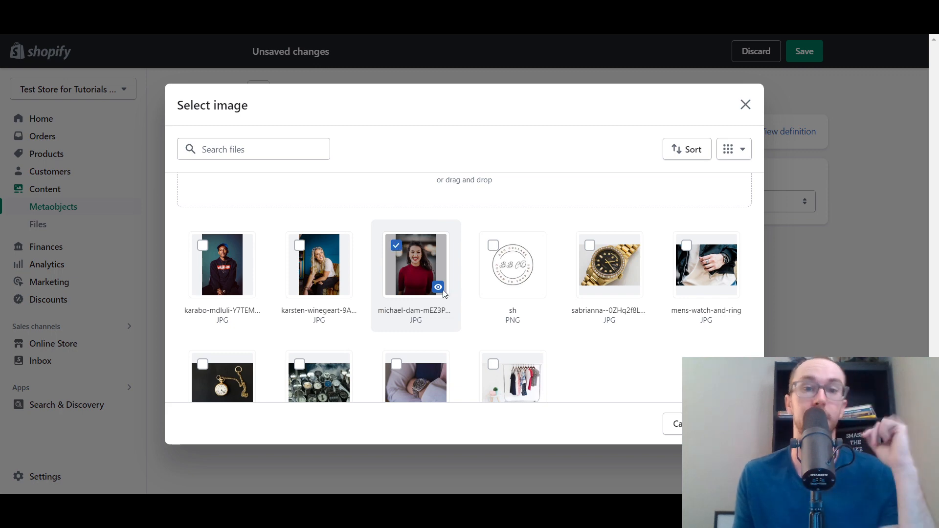
{"action": "left_click", "coordinate": [733, 424]}
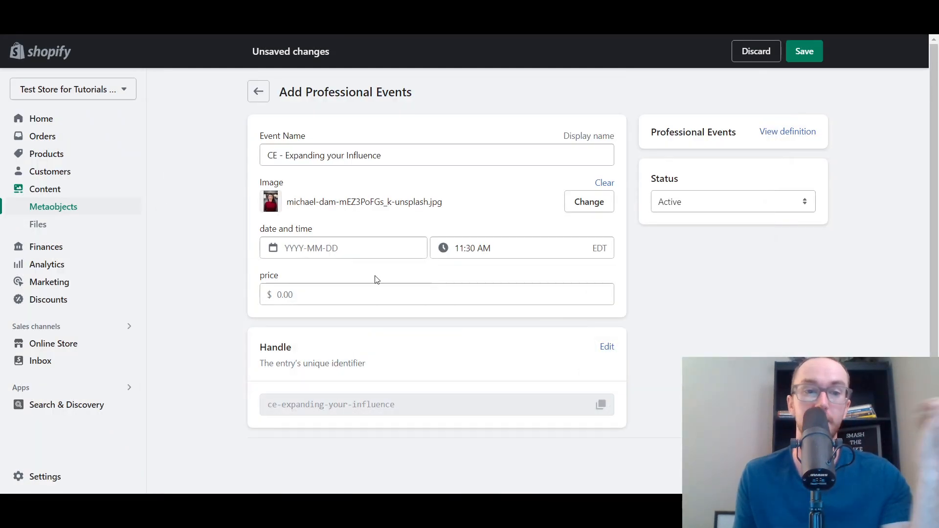
{"action": "left_click", "coordinate": [443, 159]}
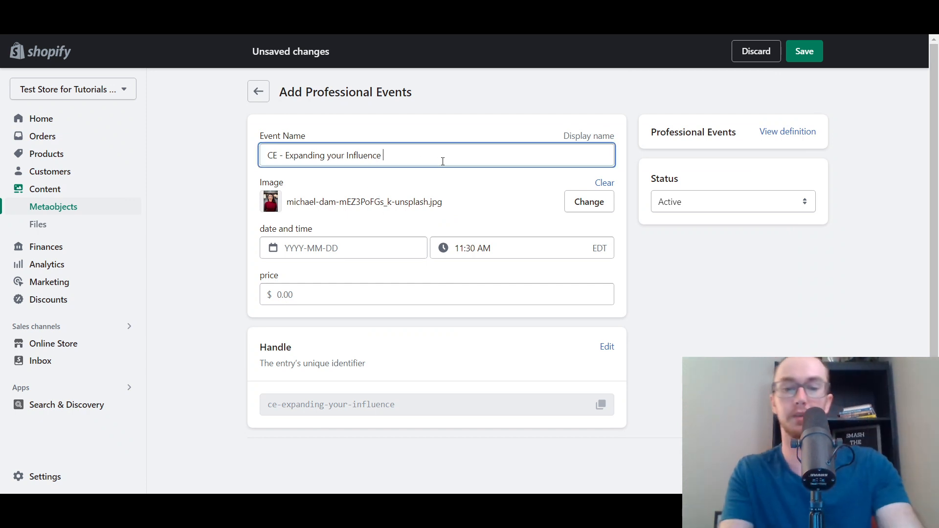
{"action": "key", "text": "BackSpace"}
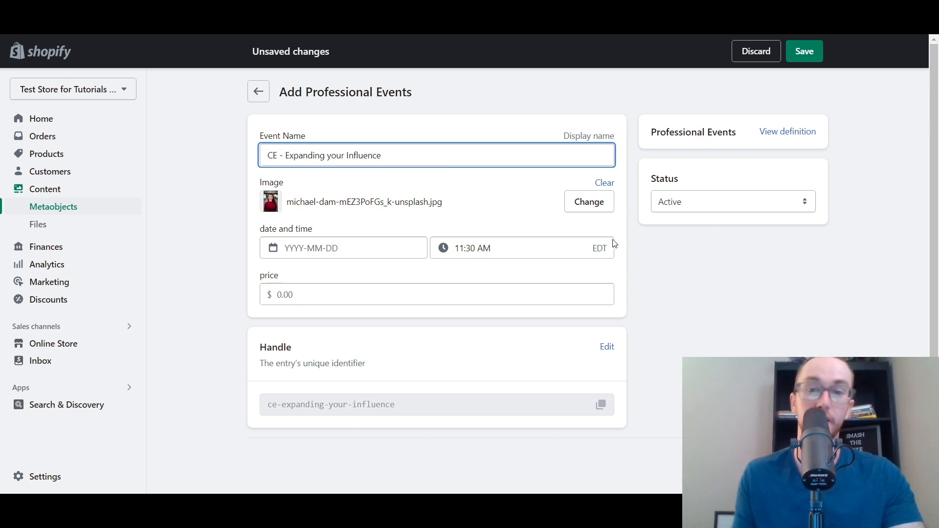
{"action": "left_click", "coordinate": [740, 306]}
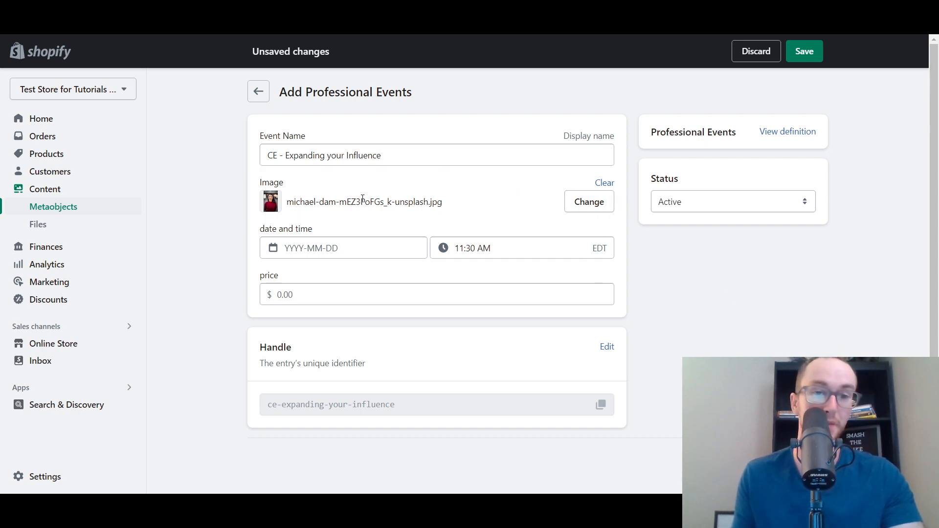
Set the event's date to May 5, 2023 and its time to 9:30 AM.
{"action": "left_click", "coordinate": [376, 250]}
{"action": "left_click", "coordinate": [463, 276]}
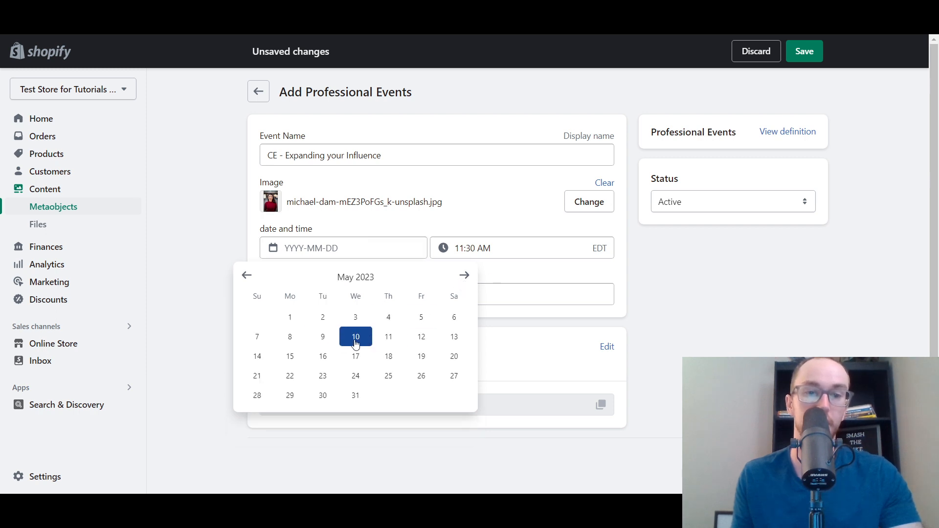
{"action": "left_click", "coordinate": [419, 318]}
{"action": "left_click", "coordinate": [508, 249]}
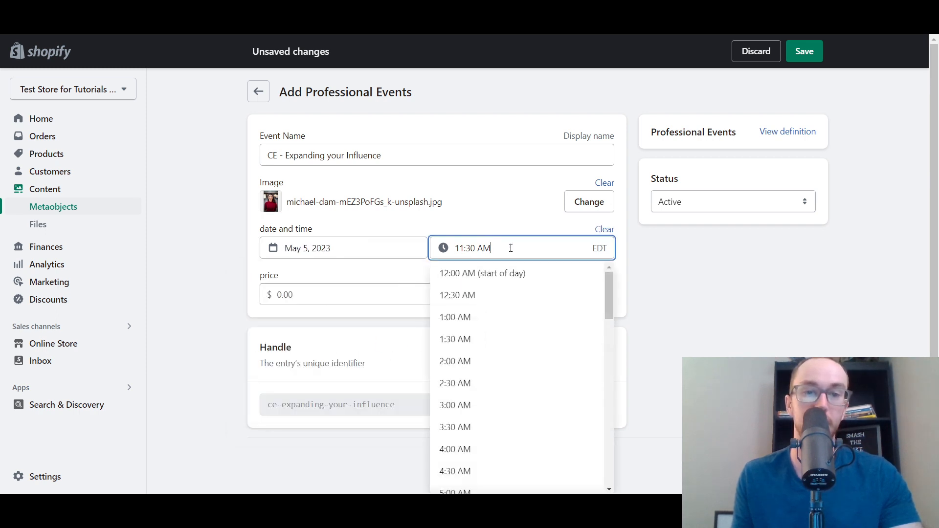
{"action": "scroll", "coordinate": [564, 383], "scroll_direction": "down", "scroll_amount": 3}
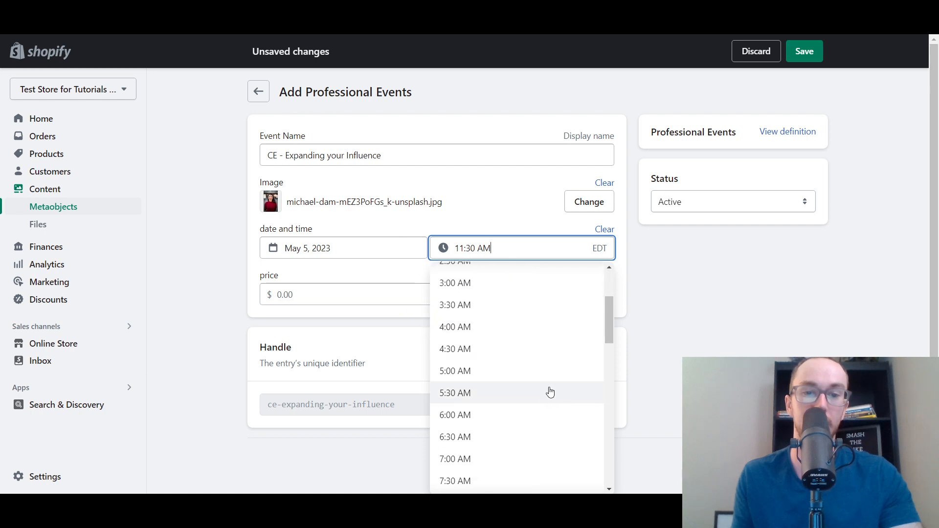
{"action": "left_click_drag", "start_coordinate": [611, 326], "coordinate": [601, 382]}
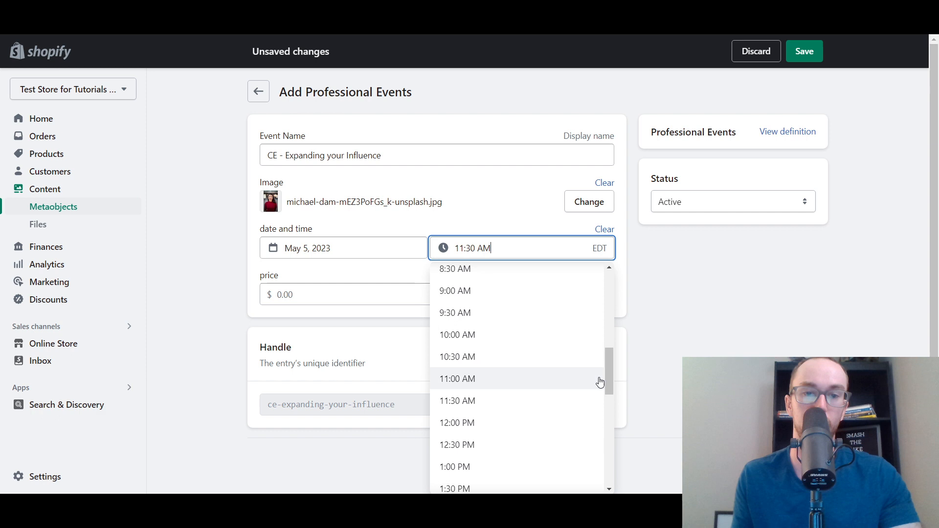
{"action": "left_click", "coordinate": [534, 316]}
Enter a price of $99.00 for the event.
{"action": "left_click", "coordinate": [358, 297]}
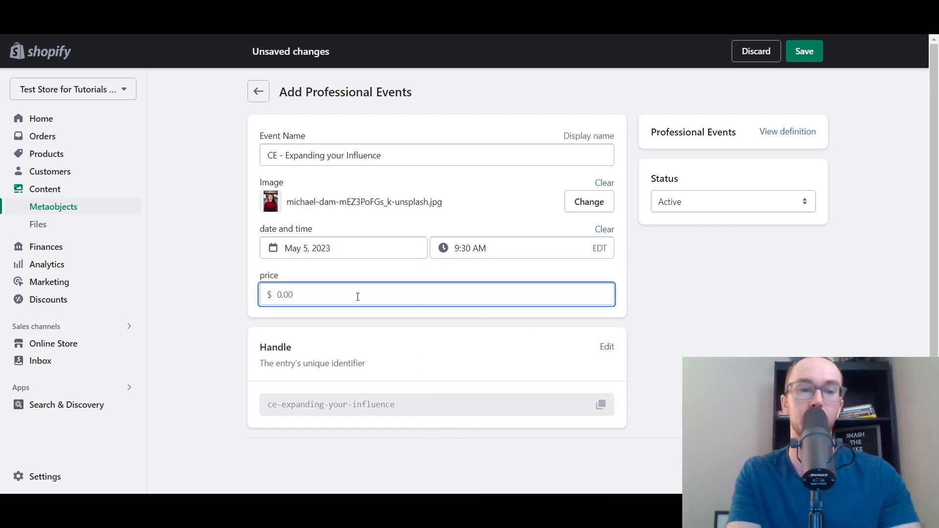
{"action": "type", "text": "300"}
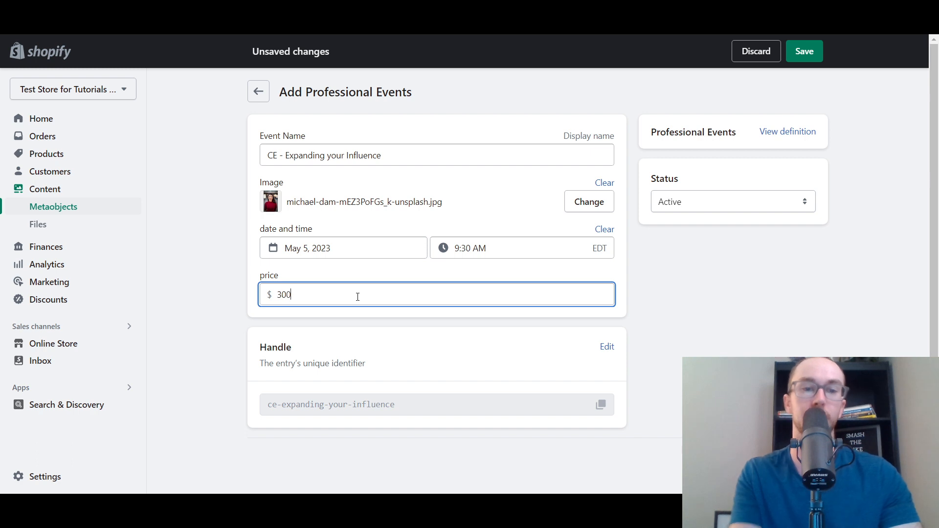
{"action": "left_click_drag", "start_coordinate": [357, 296], "coordinate": [289, 302]}
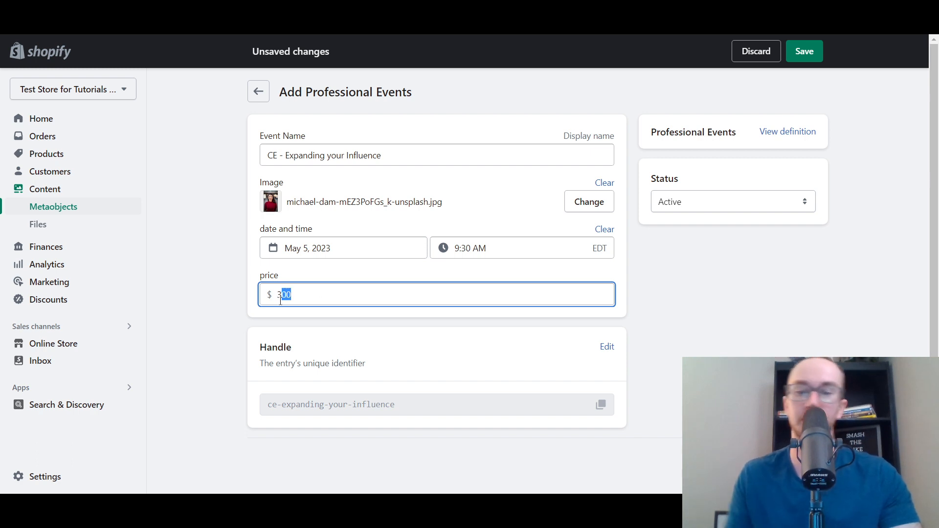
{"action": "key", "text": "BackSpace"}
{"action": "key", "text": "BackSpace"}
{"action": "type", "text": "99"}
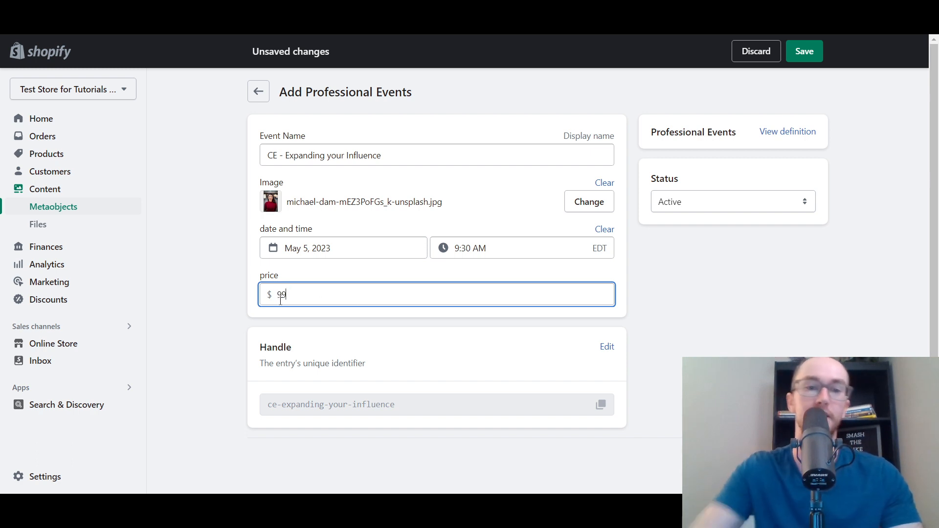
{"action": "left_click", "coordinate": [299, 325]}
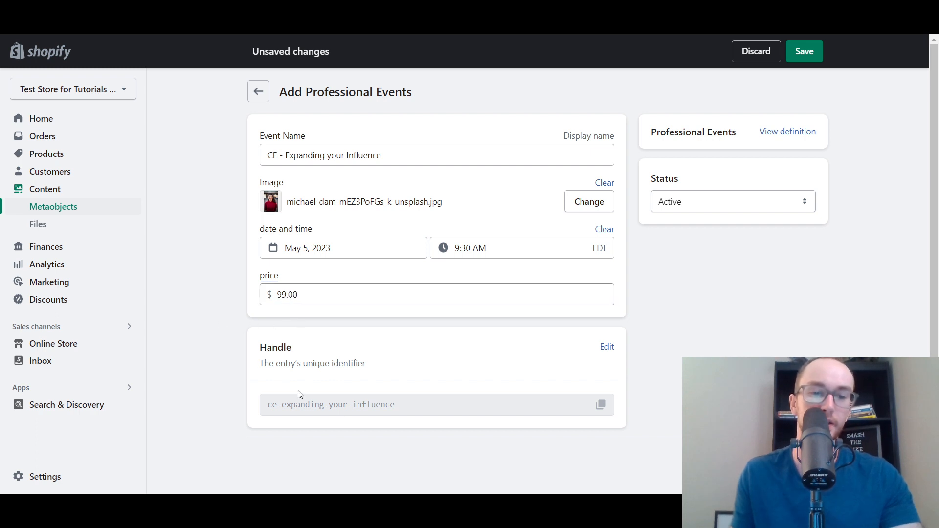
Set the event's price to $150.00.
{"action": "left_click", "coordinate": [270, 296]}
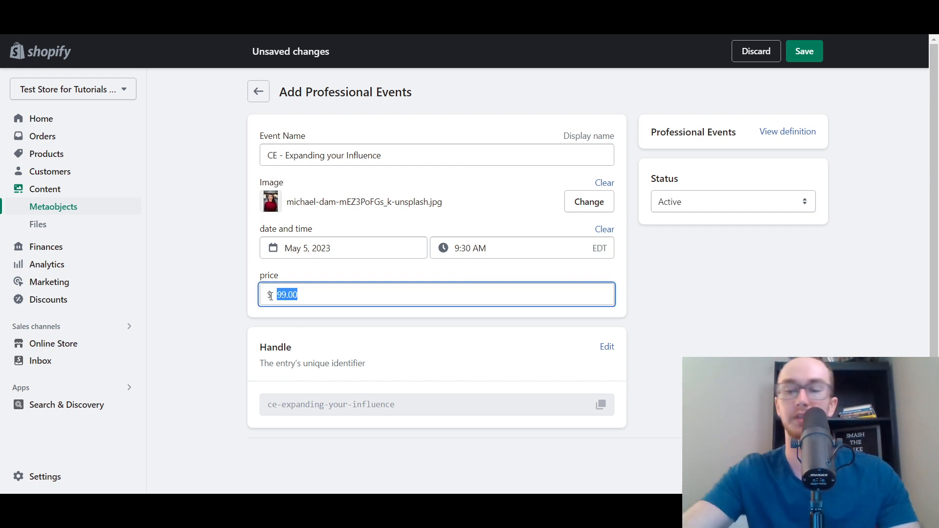
{"action": "type", "text": "150.00"}
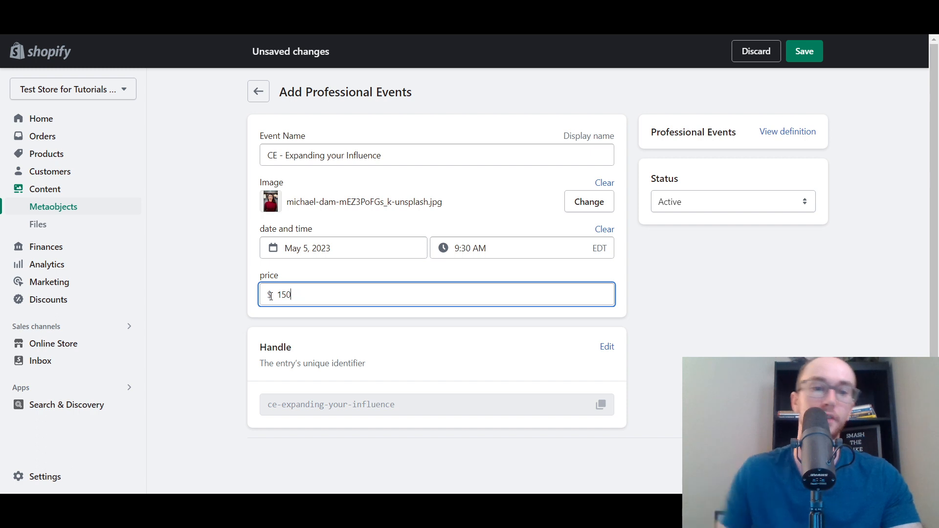
{"action": "left_click", "coordinate": [227, 283]}
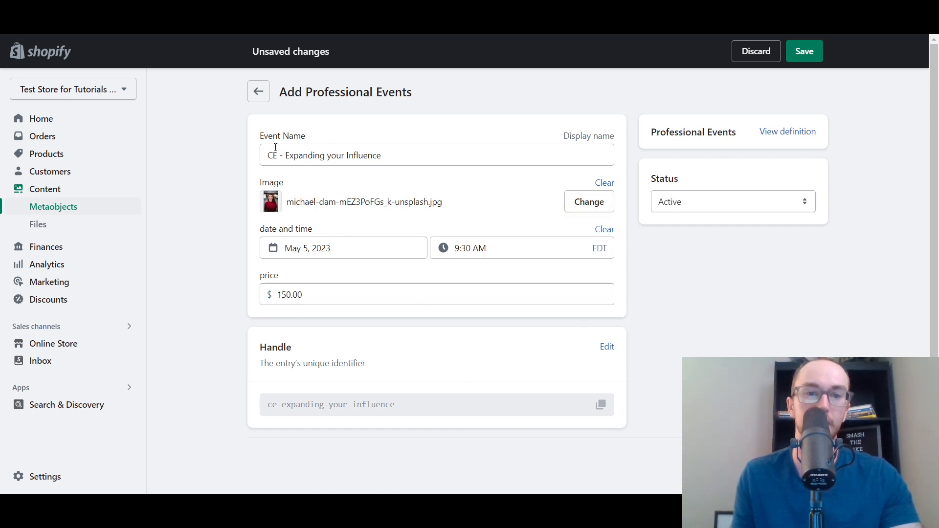
{"action": "left_click", "coordinate": [586, 204]}
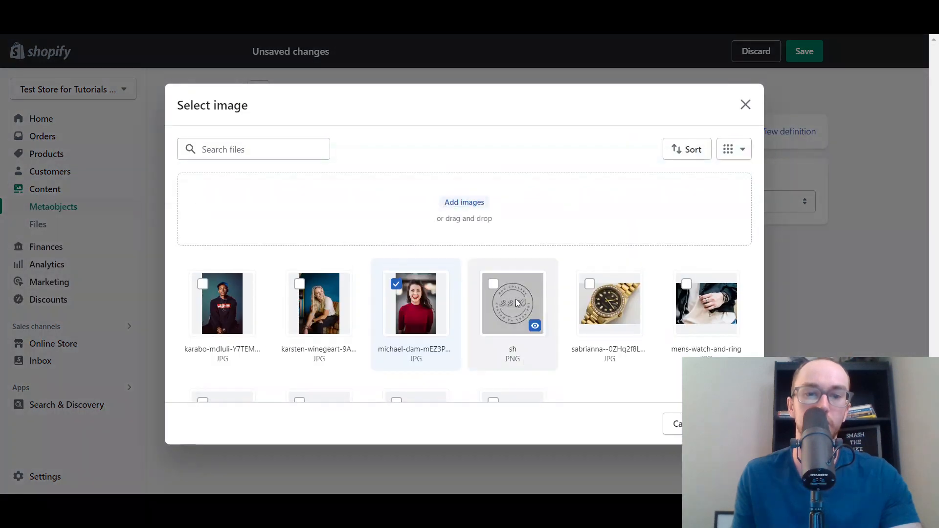
{"action": "scroll", "coordinate": [516, 299], "scroll_direction": "down", "scroll_amount": 3}
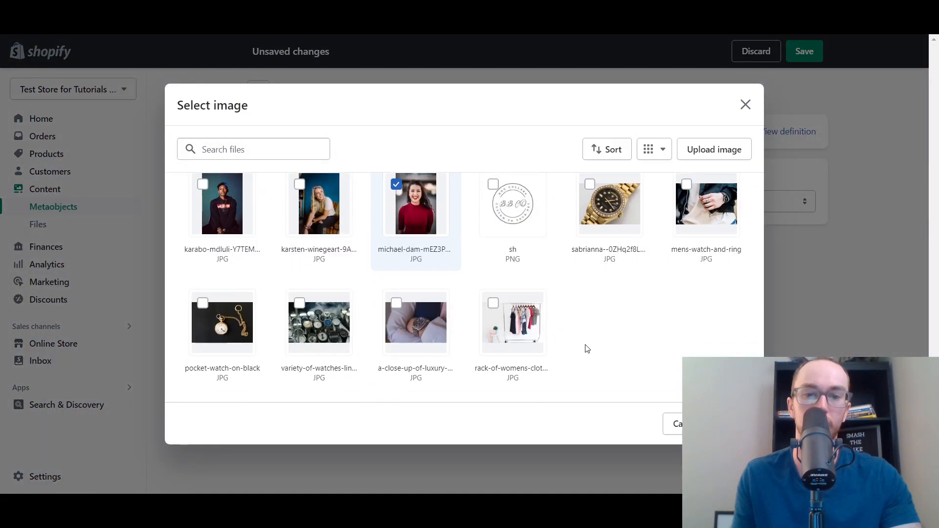
{"action": "scroll", "coordinate": [634, 316], "scroll_direction": "up", "scroll_amount": 3}
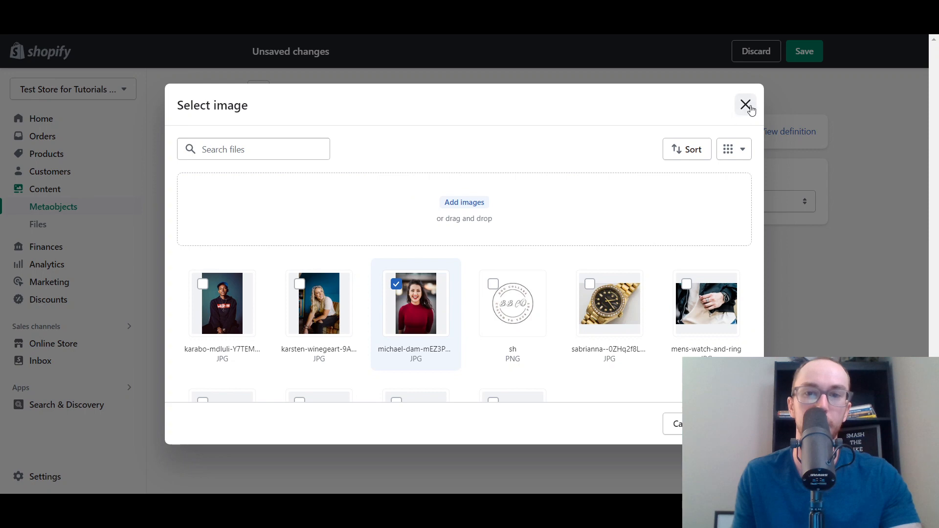
{"action": "left_click", "coordinate": [744, 104]}
Change the event name to "CE - Clothing Experts, expanding your influence".
{"action": "left_click_drag", "start_coordinate": [382, 156], "coordinate": [281, 156]}
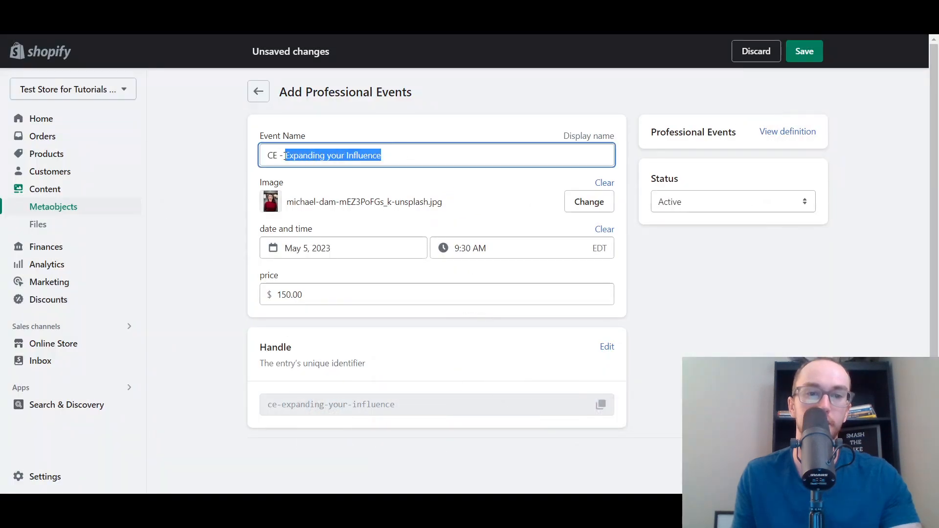
{"action": "type", "text": "CLo"}
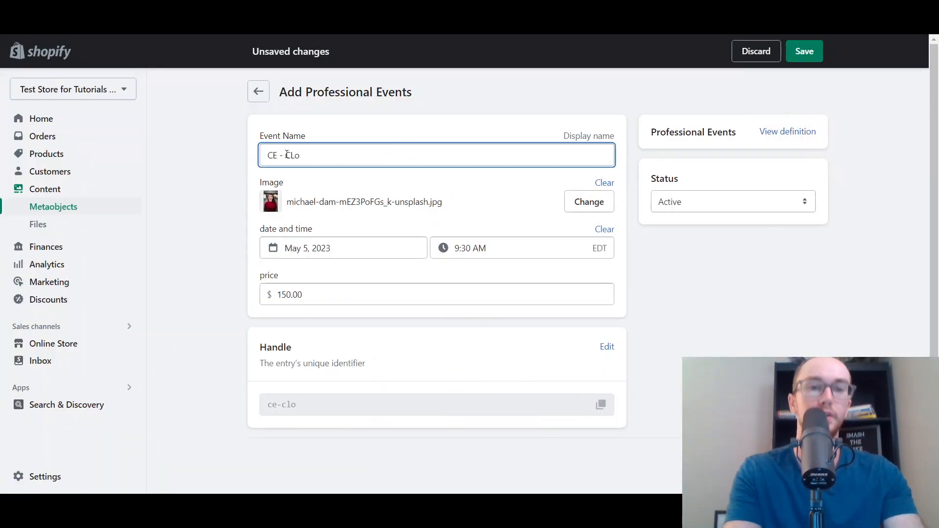
{"action": "key", "text": "BackSpace"}
{"action": "key", "text": "BackSpace"}
{"action": "type", "text": "lothing"}
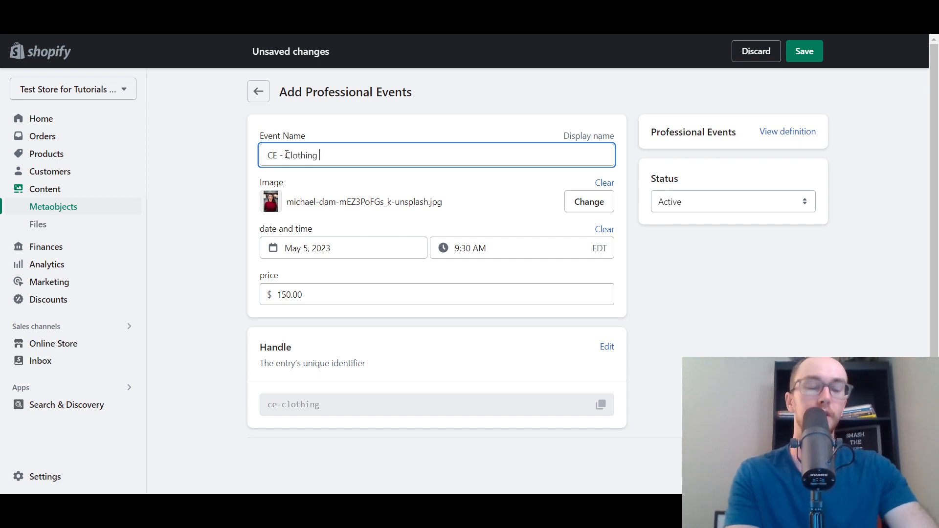
{"action": "type", "text": " Ex"}
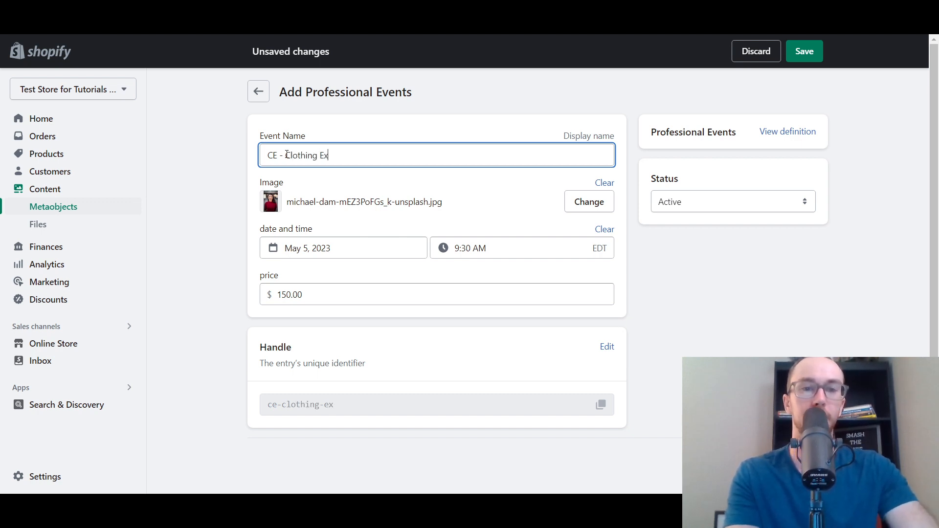
{"action": "type", "text": "perts, ex"}
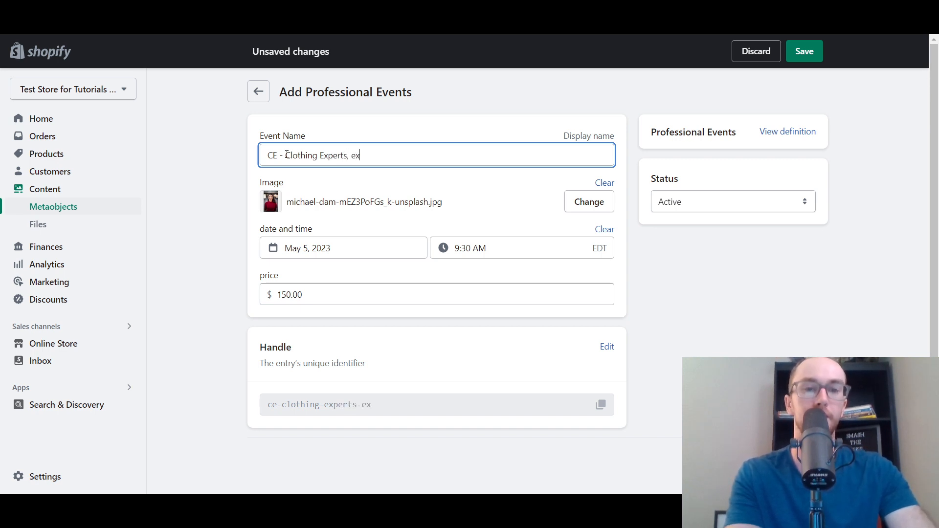
{"action": "type", "text": "pani"}
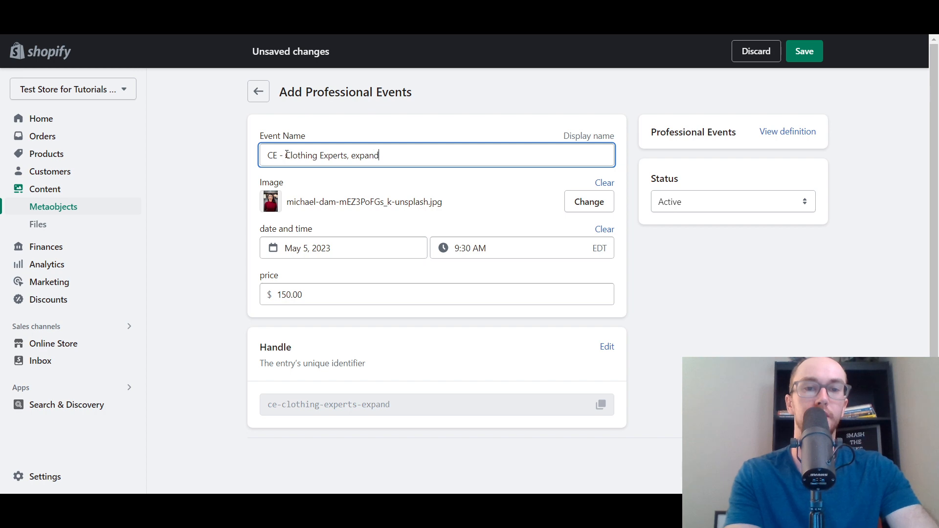
{"action": "type", "text": "ing your influence"}
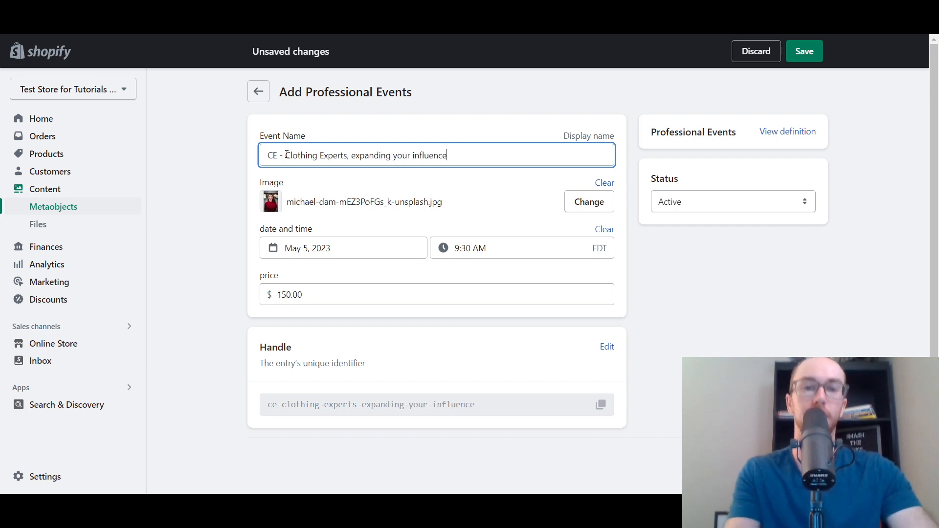
{"action": "left_click", "coordinate": [362, 184]}
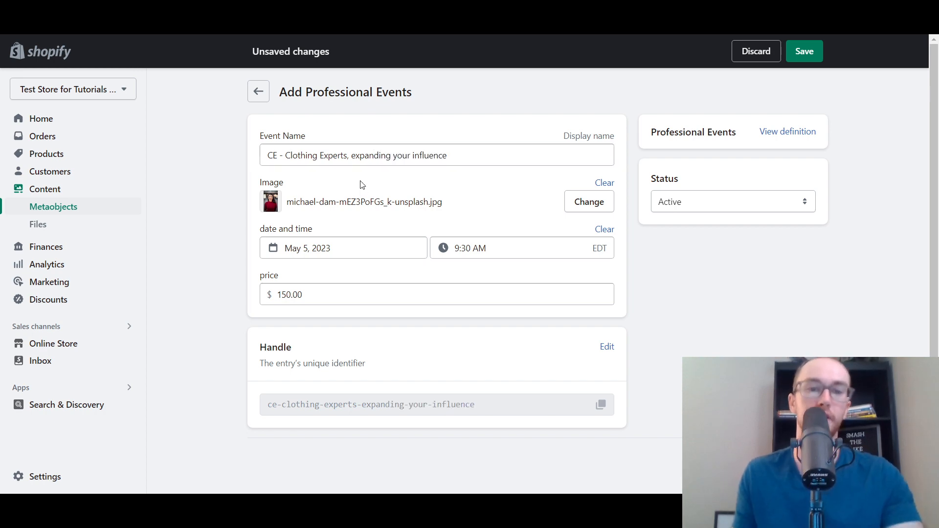
Replace the event's image with rack-of-womens-clothing.jpg and save the entry.
{"action": "left_click", "coordinate": [592, 205]}
{"action": "scroll", "coordinate": [499, 384], "scroll_direction": "down", "scroll_amount": 2}
{"action": "left_click", "coordinate": [489, 320]}
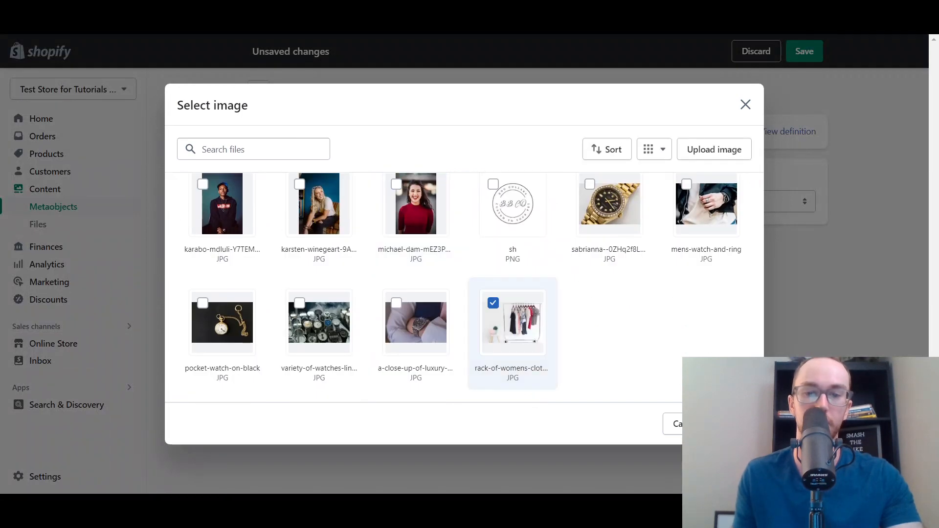
{"action": "left_click", "coordinate": [733, 424]}
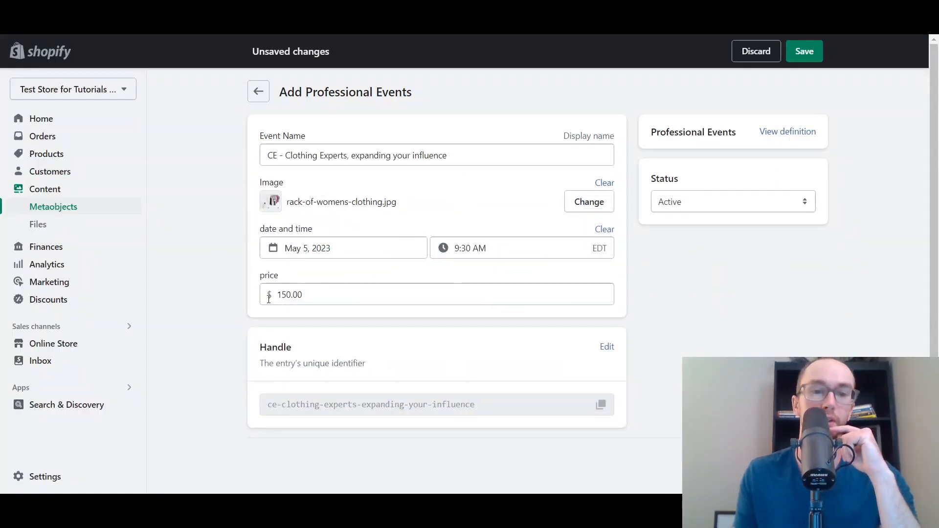
{"action": "left_click", "coordinate": [804, 51]}
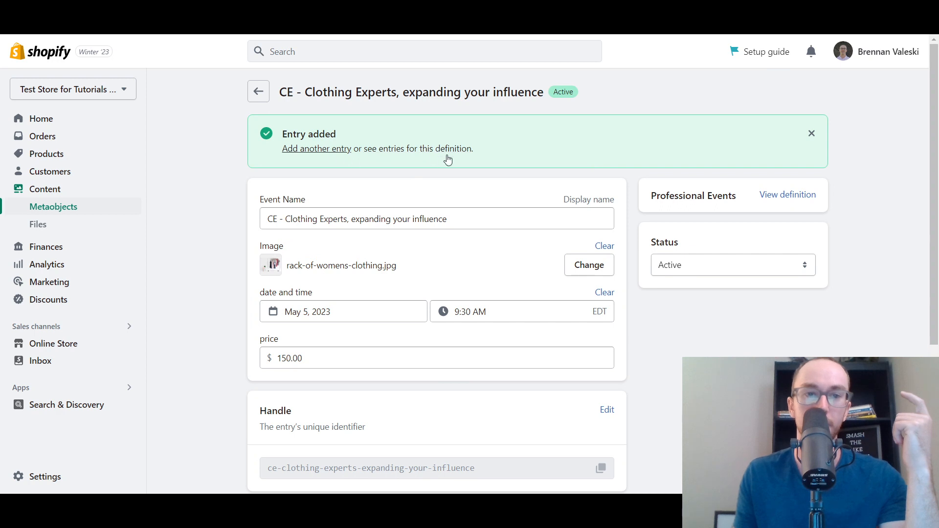
Return to the Professional Events entries and look over the list of available metaobject definitions.
{"action": "left_click", "coordinate": [264, 100]}
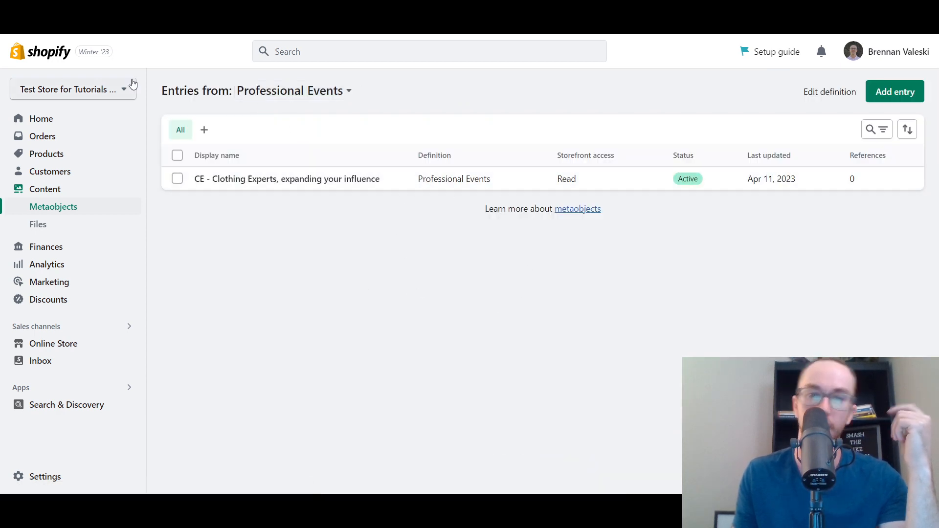
{"action": "left_click", "coordinate": [269, 93]}
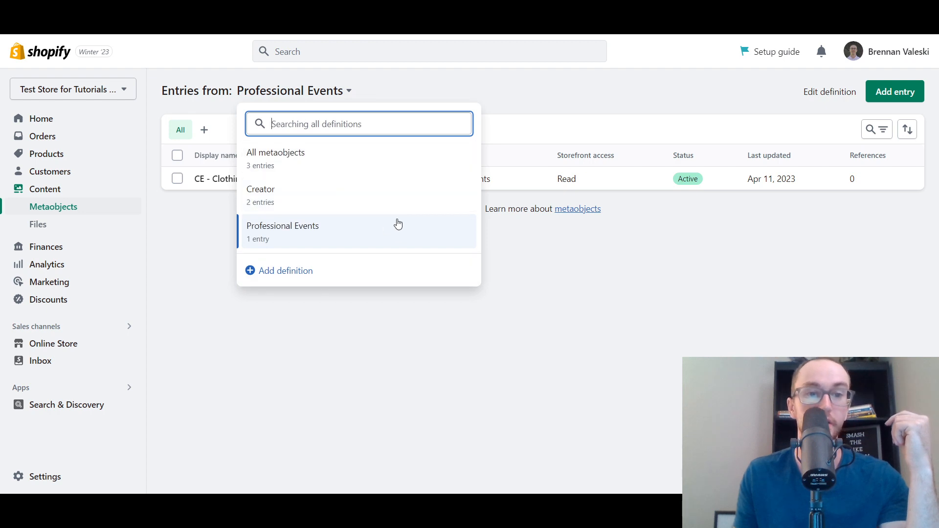
{"action": "left_click", "coordinate": [579, 268]}
{"action": "left_click", "coordinate": [294, 99]}
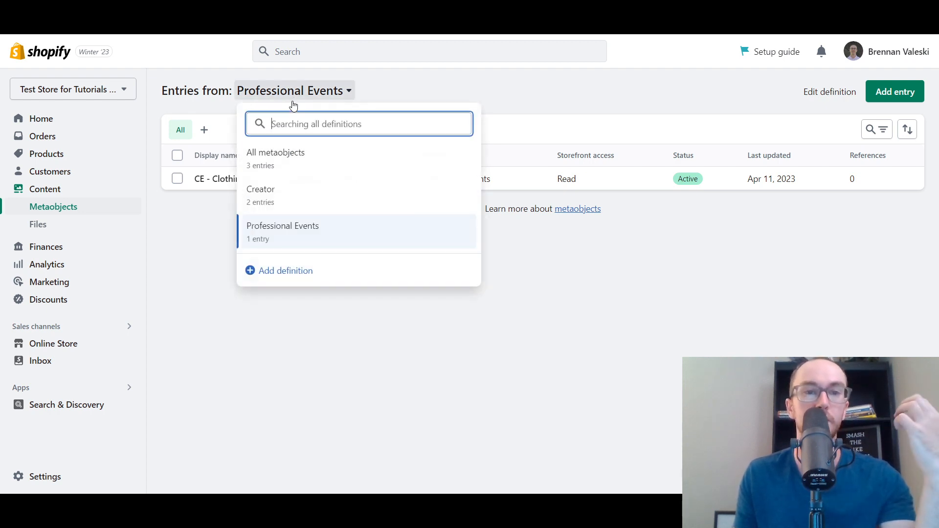
{"action": "left_click", "coordinate": [614, 249]}
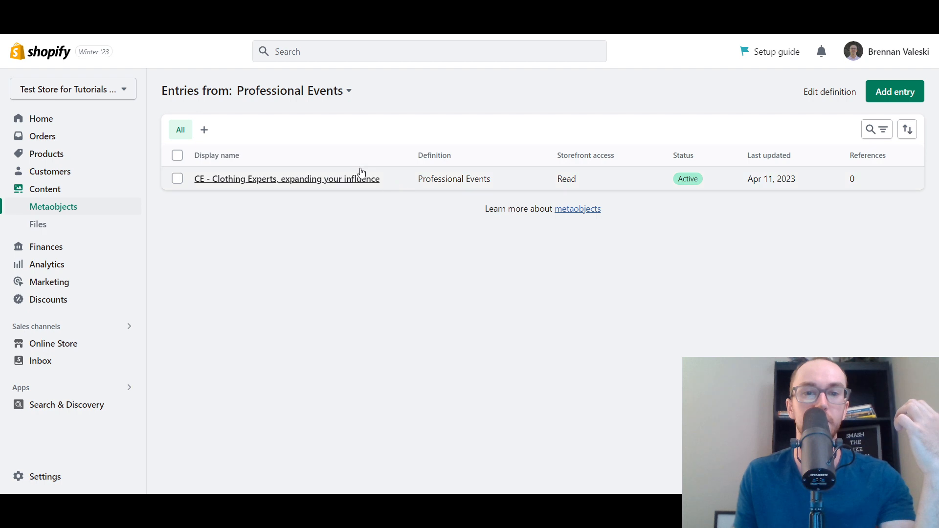
Open the Clothing Experts entry, review its fields, handle and references, and return to the entries list.
{"action": "left_click", "coordinate": [405, 185]}
{"action": "scroll", "coordinate": [440, 245], "scroll_direction": "down", "scroll_amount": 3}
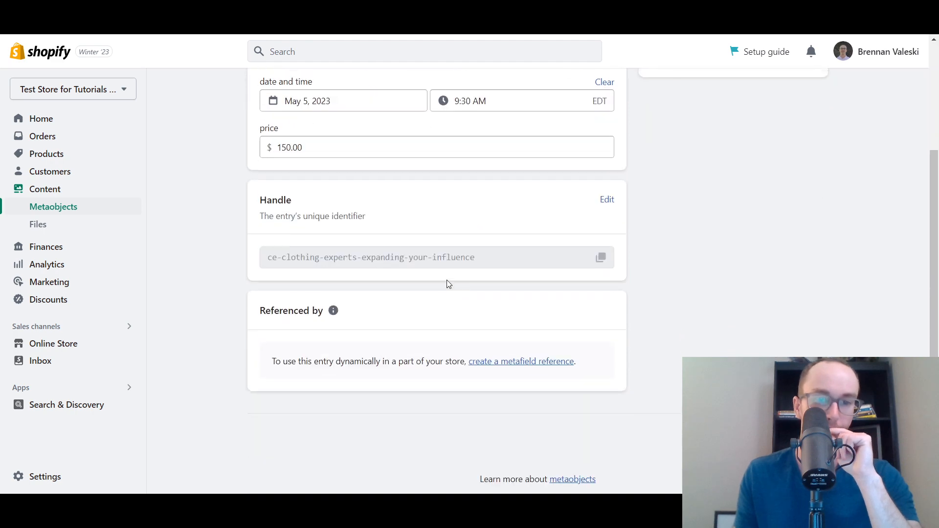
{"action": "scroll", "coordinate": [445, 280], "scroll_direction": "up", "scroll_amount": 3}
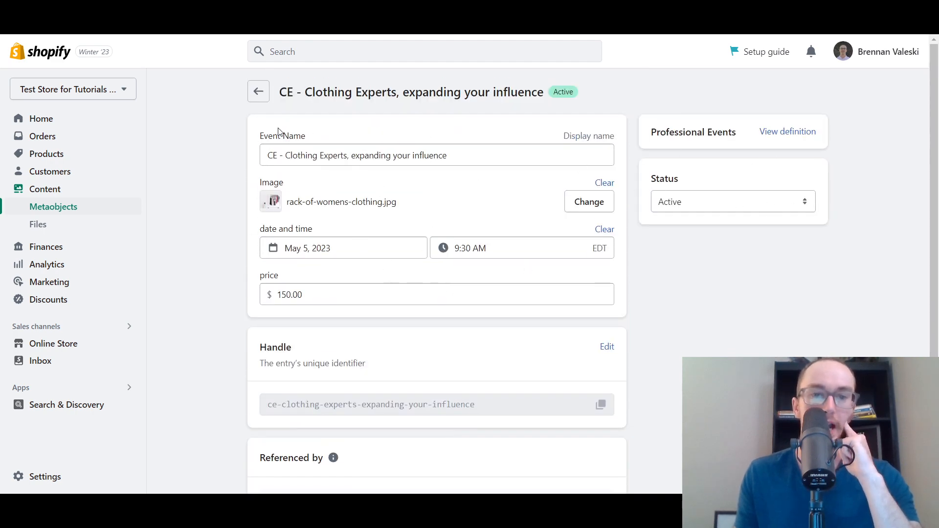
{"action": "left_click", "coordinate": [262, 97]}
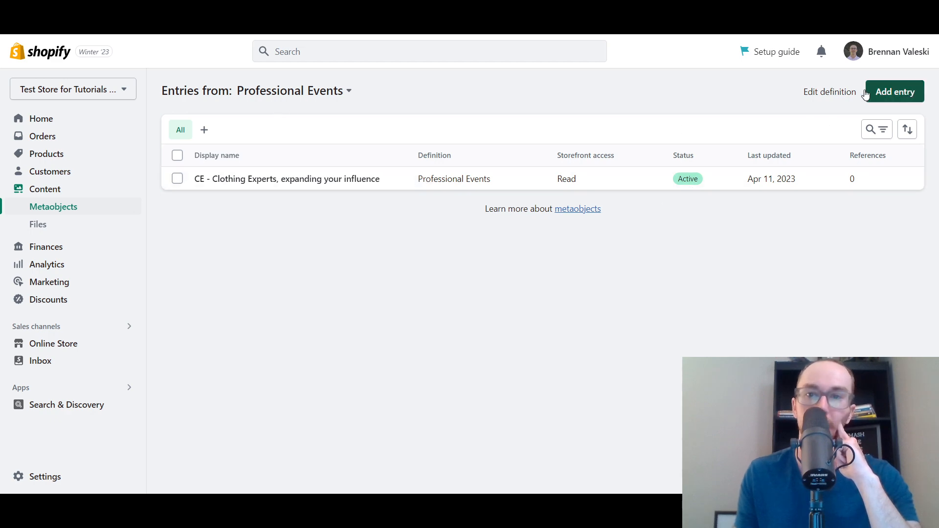
Add a single line text field named "Host" with a list of values to the Professional Events definition, and move it directly below Image.
{"action": "left_click", "coordinate": [847, 94]}
{"action": "scroll", "coordinate": [713, 295], "scroll_direction": "down", "scroll_amount": 3}
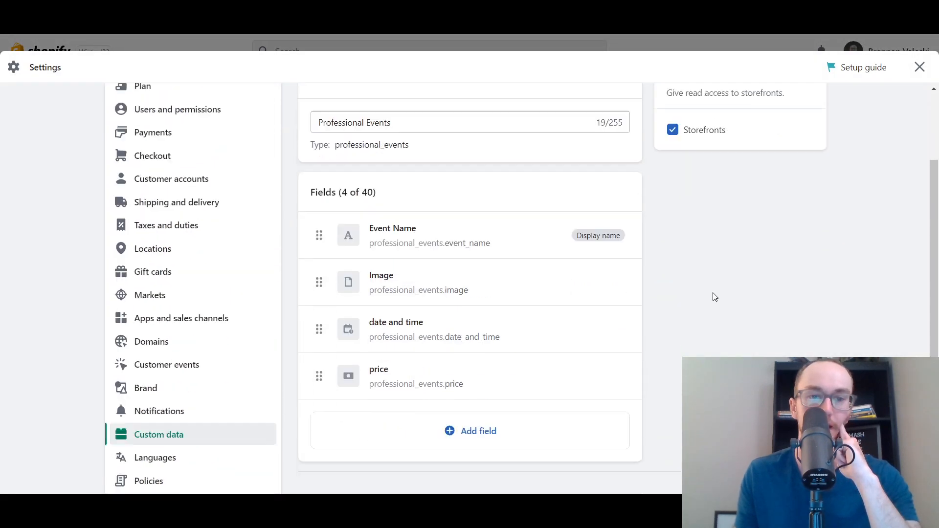
{"action": "left_click", "coordinate": [442, 415]}
{"action": "scroll", "coordinate": [382, 176], "scroll_direction": "down", "scroll_amount": 1}
{"action": "scroll", "coordinate": [370, 140], "scroll_direction": "up", "scroll_amount": 1}
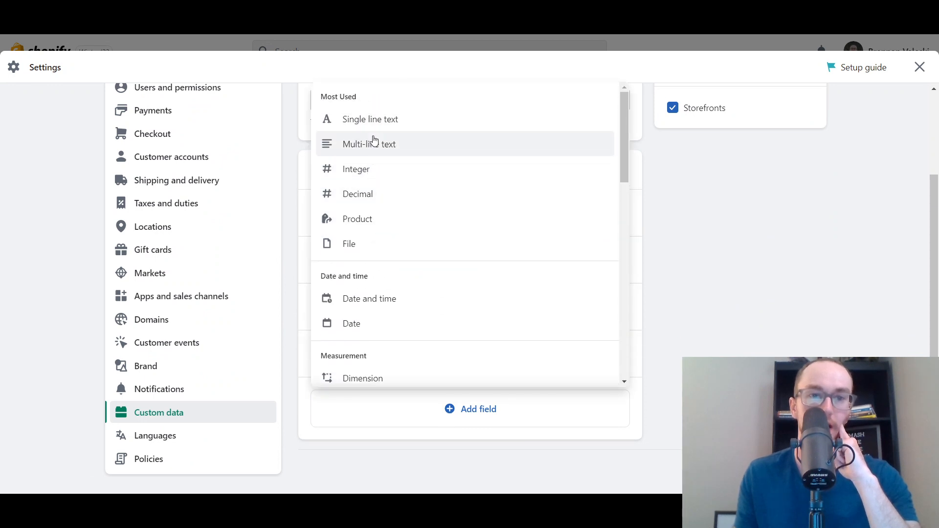
{"action": "left_click", "coordinate": [386, 122]}
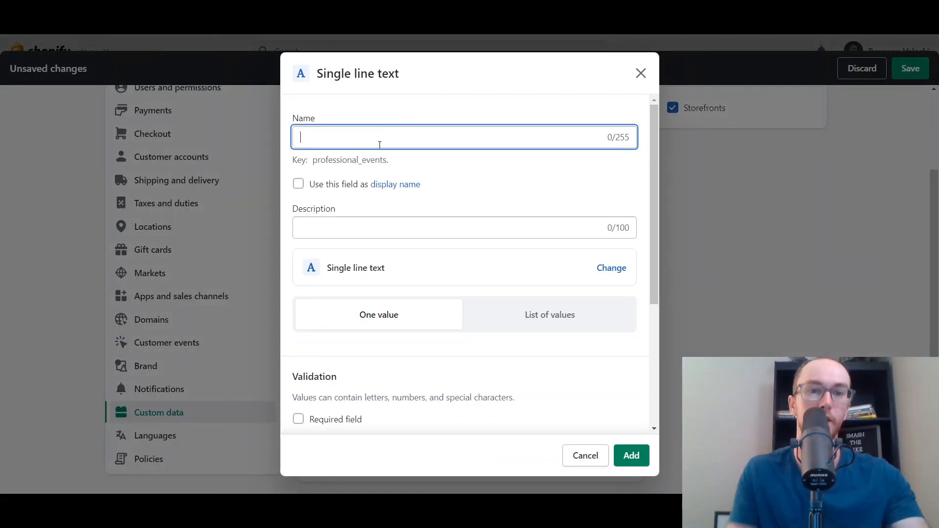
{"action": "type", "text": "Host"}
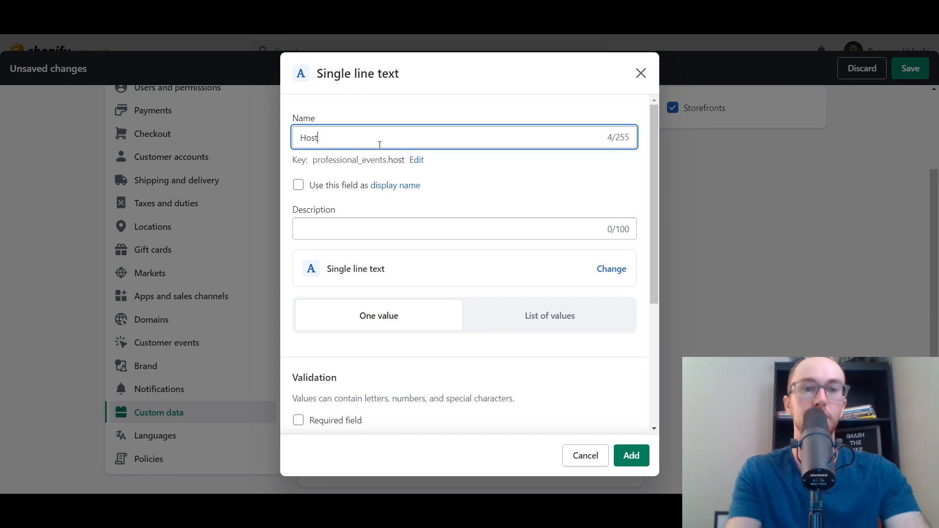
{"action": "left_click", "coordinate": [501, 174]}
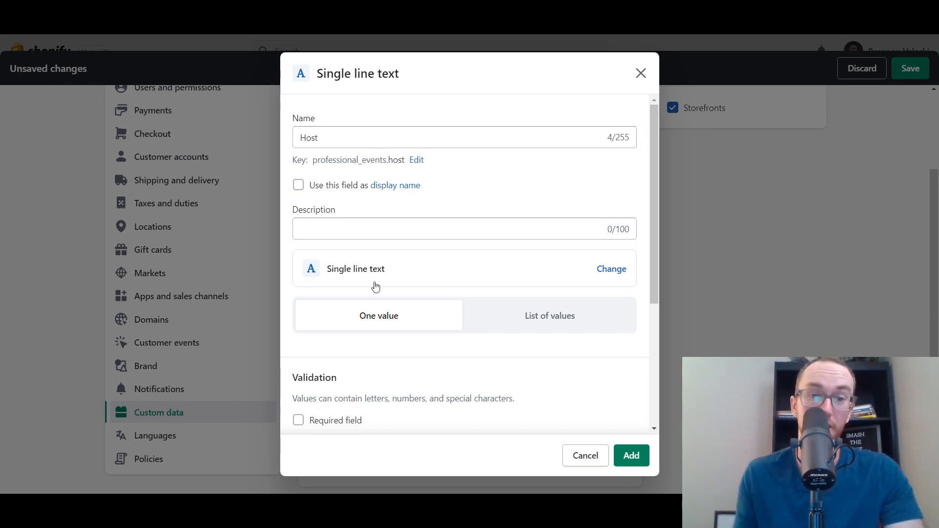
{"action": "left_click", "coordinate": [555, 324]}
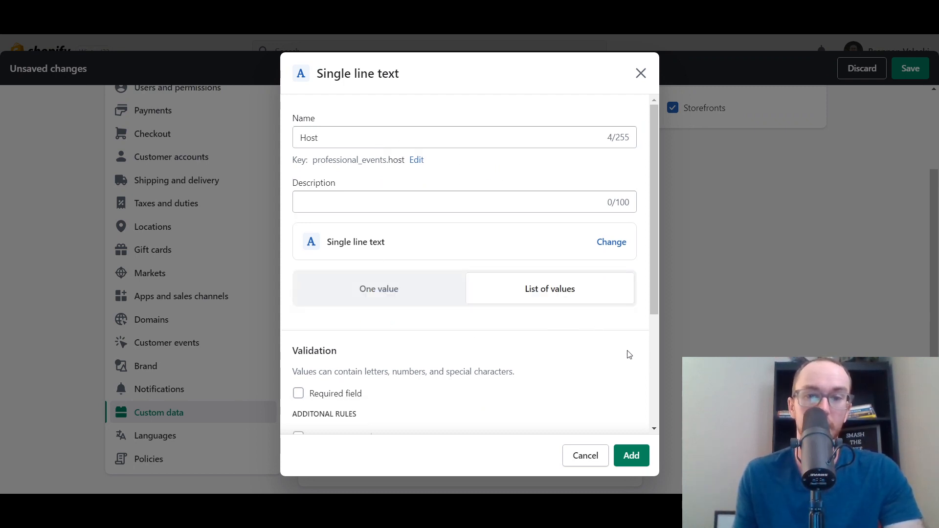
{"action": "left_click_drag", "start_coordinate": [654, 281], "coordinate": [656, 233]}
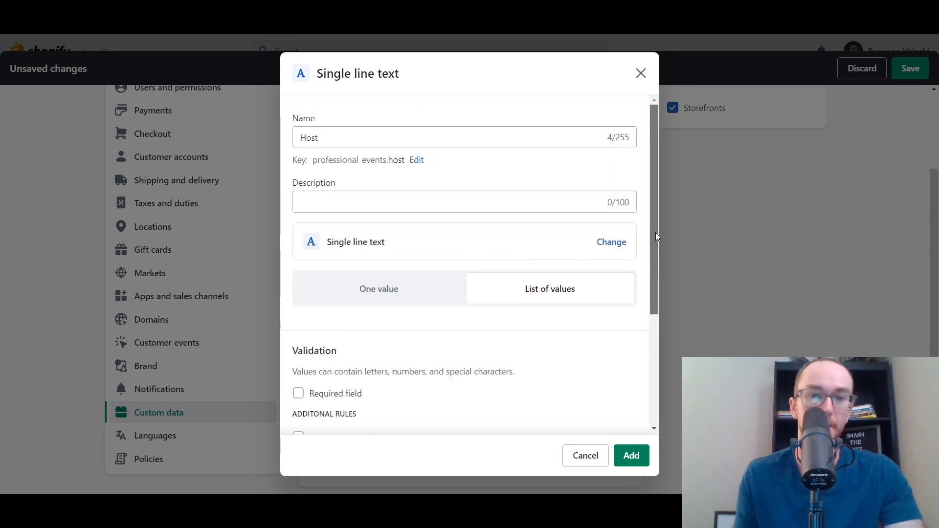
{"action": "left_click", "coordinate": [637, 463]}
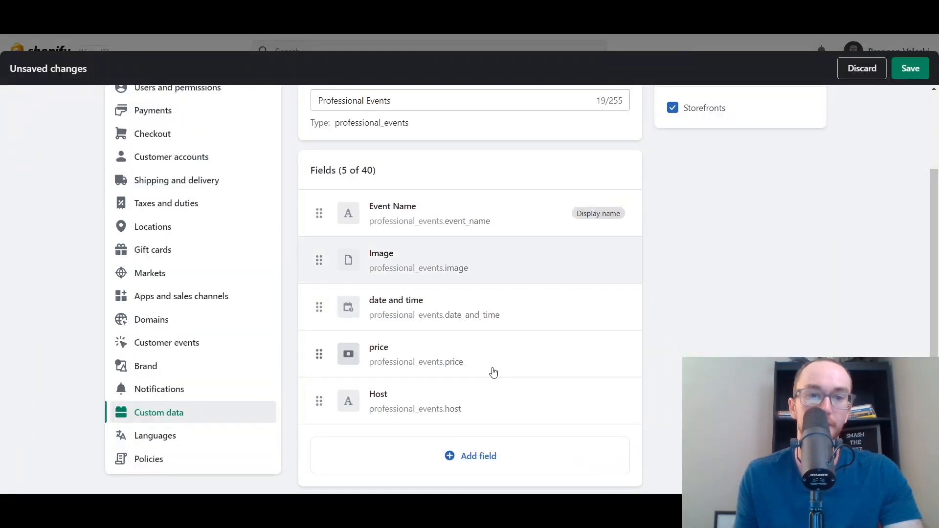
{"action": "left_click_drag", "start_coordinate": [319, 402], "coordinate": [300, 315]}
Create a URL field named "Eventbrite link" for the Professional Events definition.
{"action": "scroll", "coordinate": [743, 313], "scroll_direction": "down", "scroll_amount": 2}
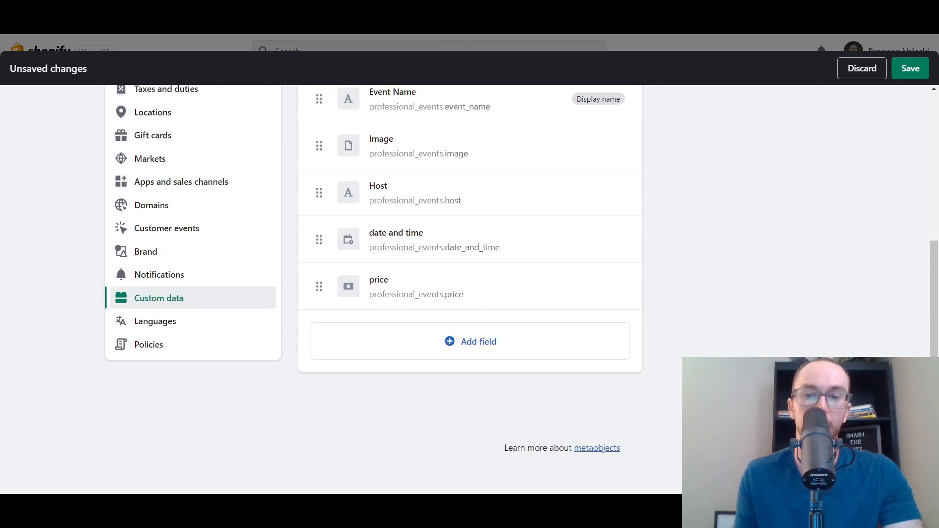
{"action": "left_click", "coordinate": [497, 345]}
{"action": "scroll", "coordinate": [395, 188], "scroll_direction": "down", "scroll_amount": 5}
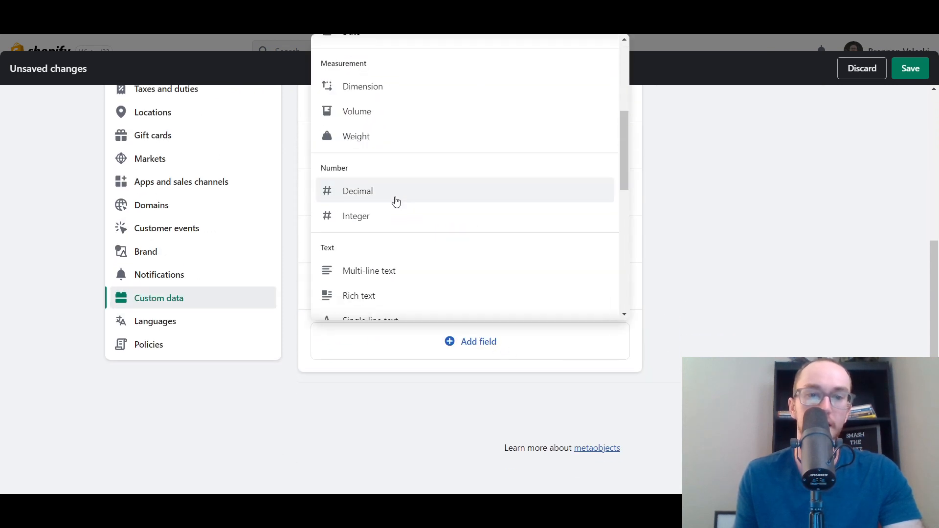
{"action": "scroll", "coordinate": [396, 206], "scroll_direction": "down", "scroll_amount": 5}
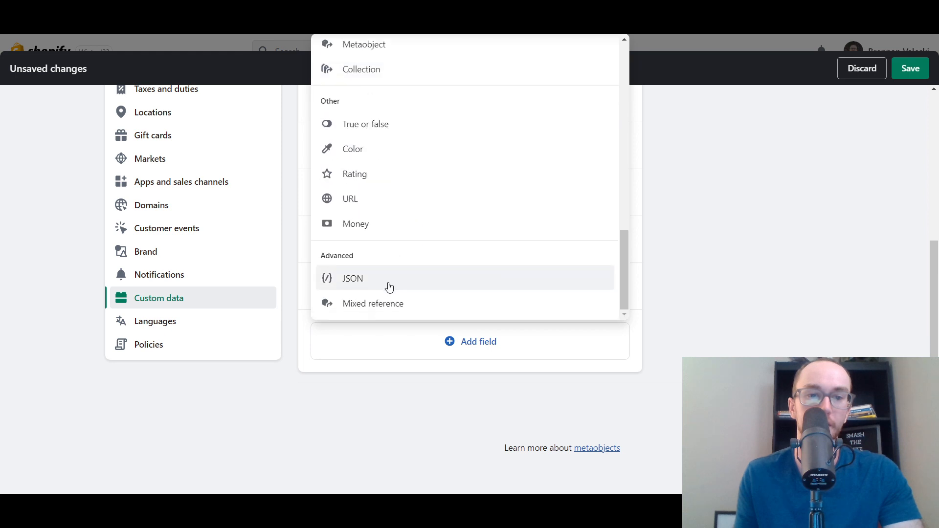
{"action": "scroll", "coordinate": [386, 283], "scroll_direction": "up", "scroll_amount": 3}
{"action": "scroll", "coordinate": [389, 255], "scroll_direction": "up", "scroll_amount": 1}
{"action": "scroll", "coordinate": [410, 169], "scroll_direction": "down", "scroll_amount": 4}
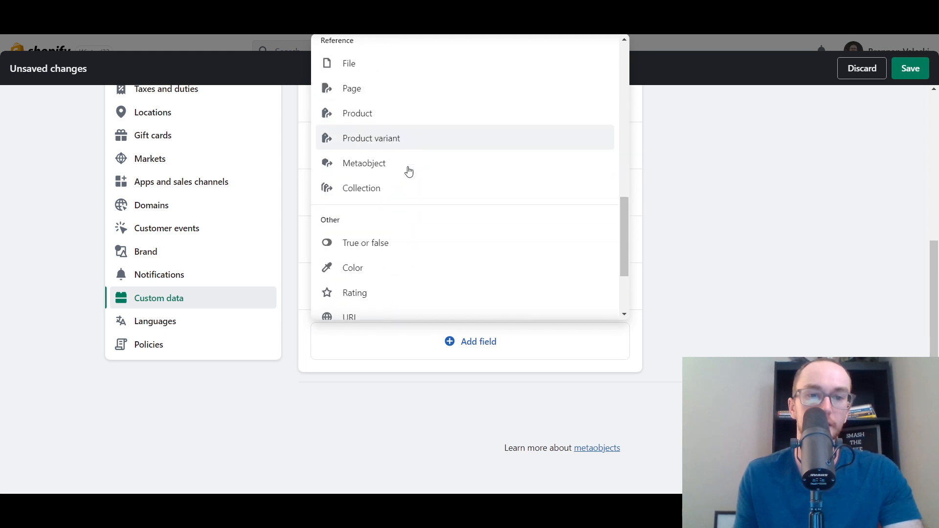
{"action": "left_click", "coordinate": [407, 199]}
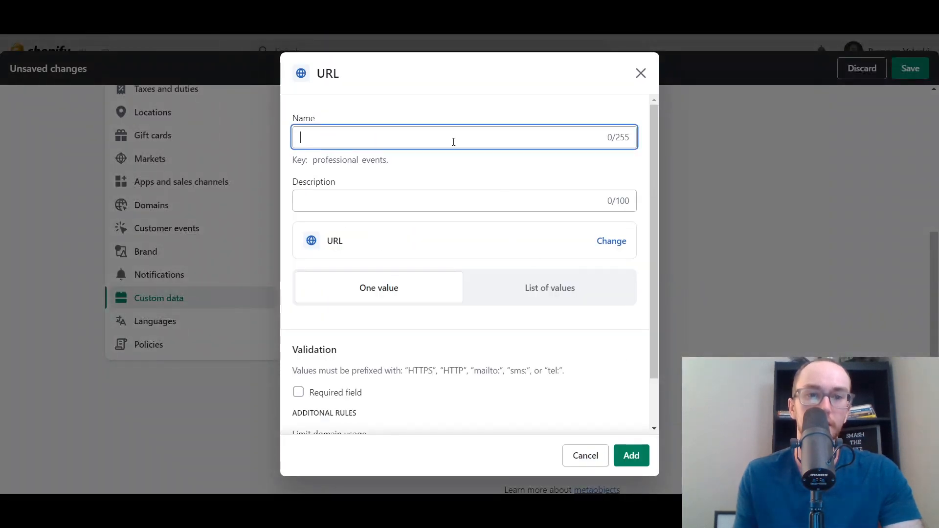
{"action": "type", "text": "Even"}
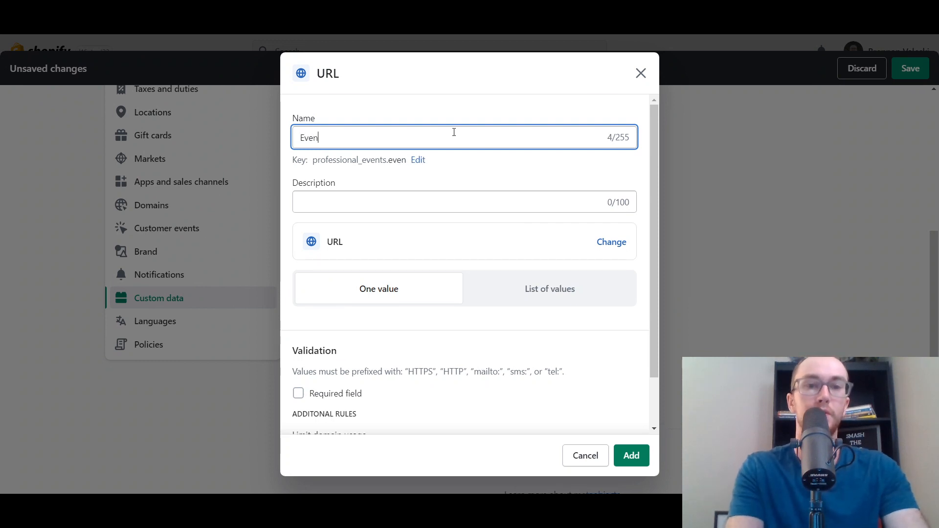
{"action": "type", "text": "tbrite l"}
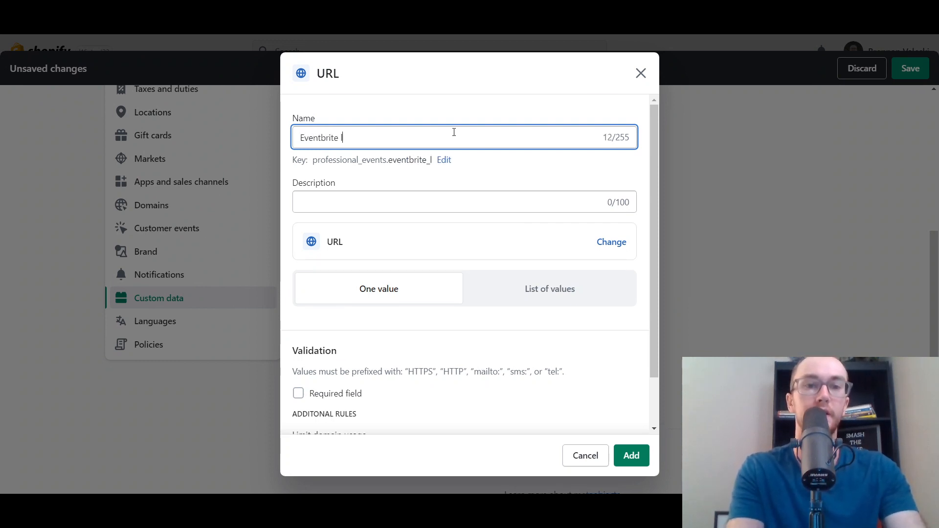
{"action": "type", "text": "ink"}
{"action": "left_click", "coordinate": [502, 174]}
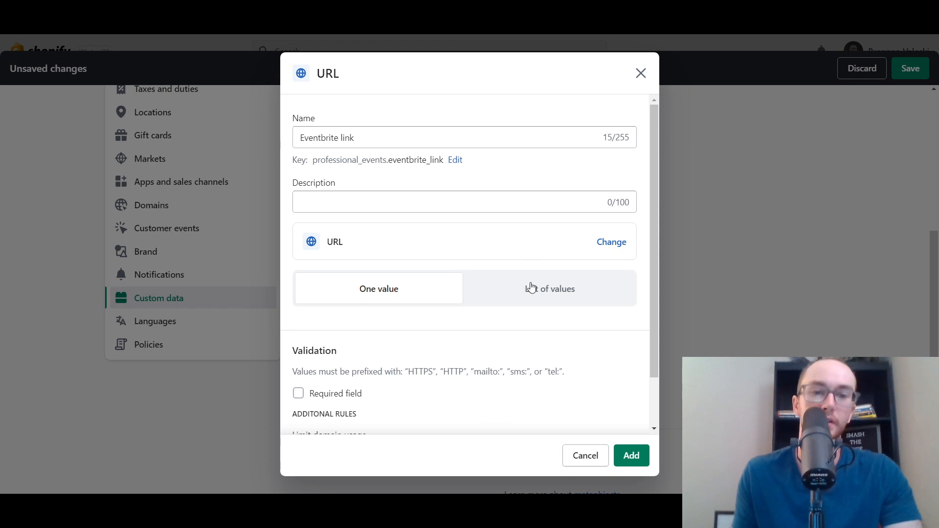
Add the single-value Eventbrite link URL field to the Professional Events definition and save the definition.
{"action": "scroll", "coordinate": [531, 288], "scroll_direction": "down", "scroll_amount": 2}
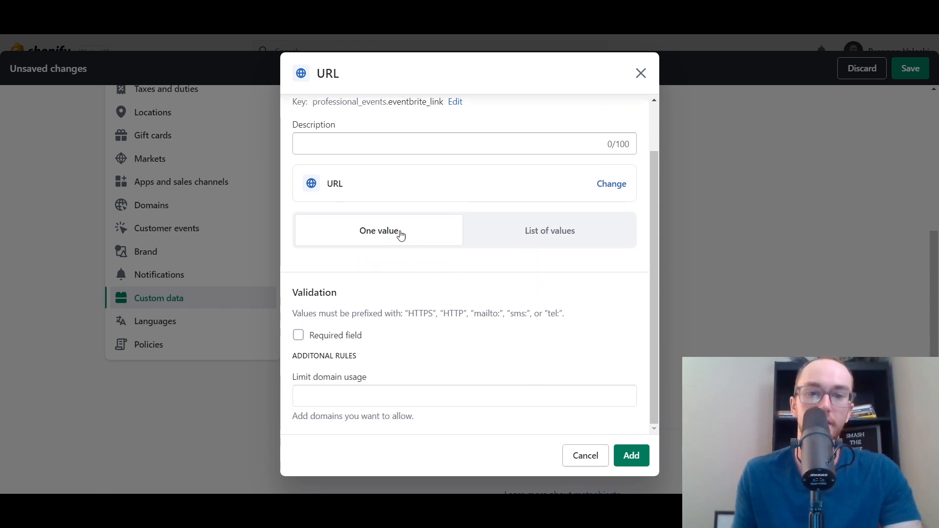
{"action": "left_click", "coordinate": [632, 455]}
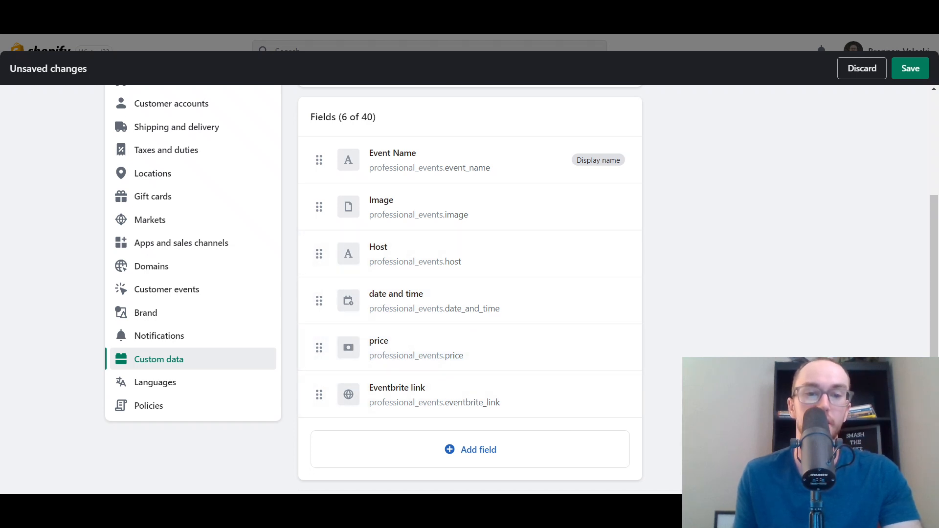
{"action": "scroll", "coordinate": [675, 377], "scroll_direction": "down", "scroll_amount": 2}
{"action": "scroll", "coordinate": [636, 332], "scroll_direction": "up", "scroll_amount": 2}
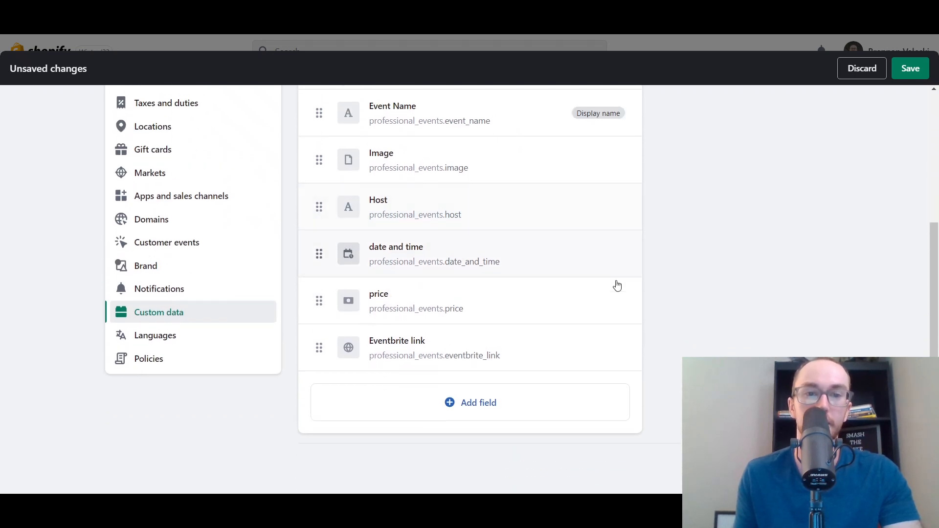
{"action": "scroll", "coordinate": [617, 286], "scroll_direction": "down", "scroll_amount": 2}
{"action": "left_click", "coordinate": [911, 68]}
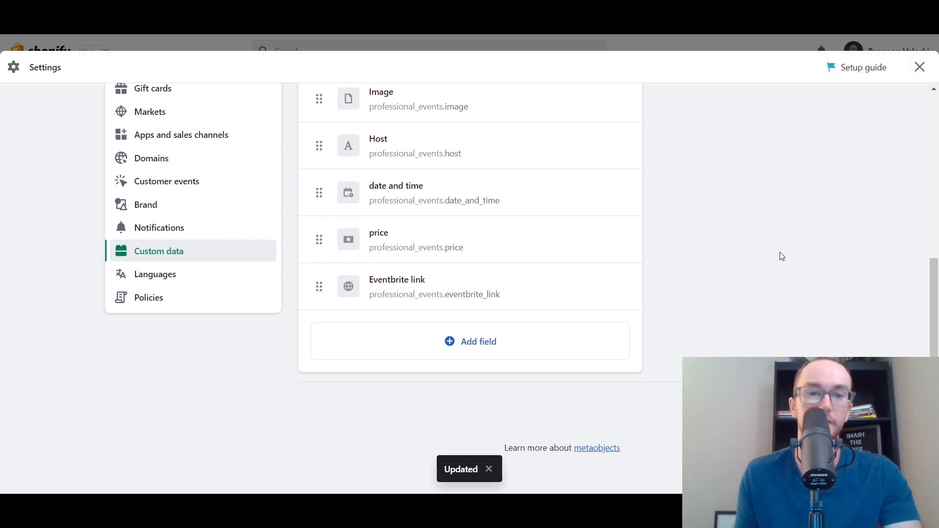
Leave the settings and examine the Host field in the "CE - Clothing Experts, expanding your influence" entry.
{"action": "scroll", "coordinate": [822, 240], "scroll_direction": "up", "scroll_amount": 5}
{"action": "left_click", "coordinate": [918, 67]}
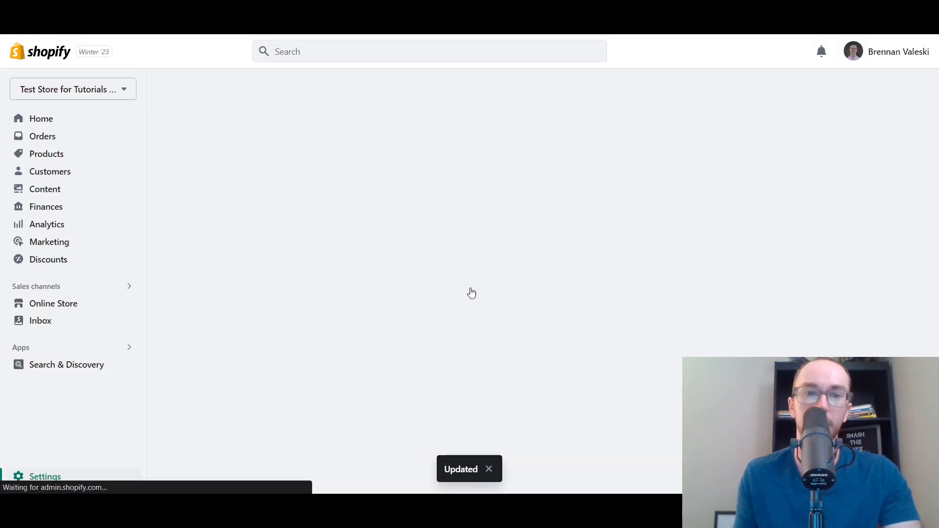
{"action": "left_click", "coordinate": [380, 185]}
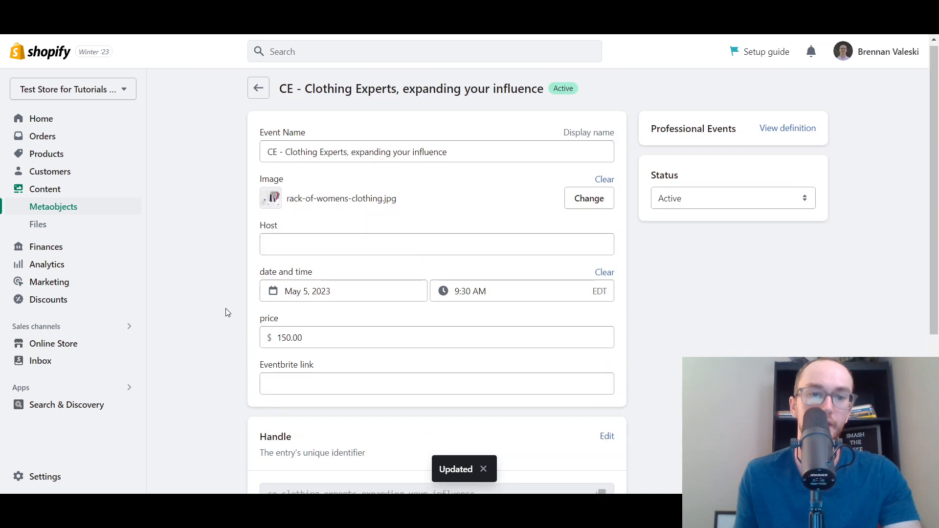
{"action": "scroll", "coordinate": [226, 310], "scroll_direction": "down", "scroll_amount": 3}
{"action": "scroll", "coordinate": [226, 310], "scroll_direction": "up", "scroll_amount": 2}
{"action": "left_click", "coordinate": [386, 188]}
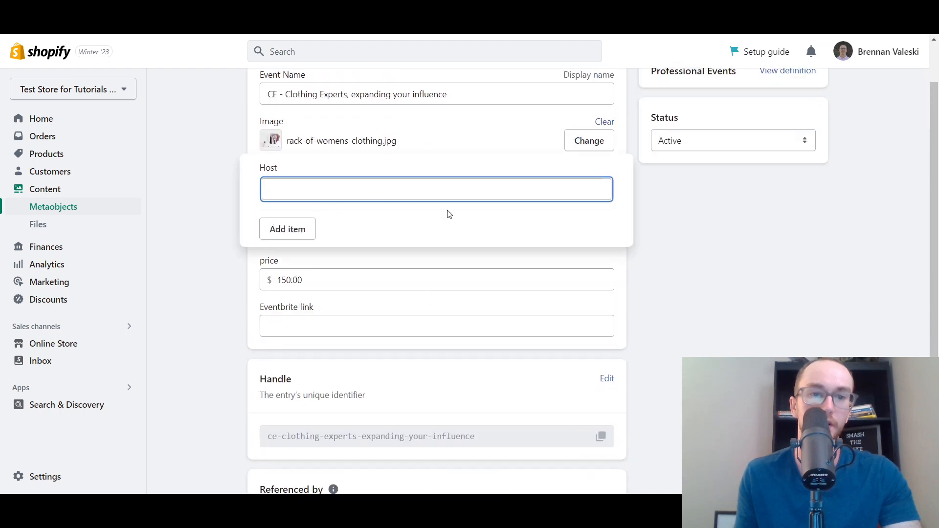
{"action": "scroll", "coordinate": [645, 232], "scroll_direction": "up", "scroll_amount": 1}
{"action": "left_click", "coordinate": [726, 339]}
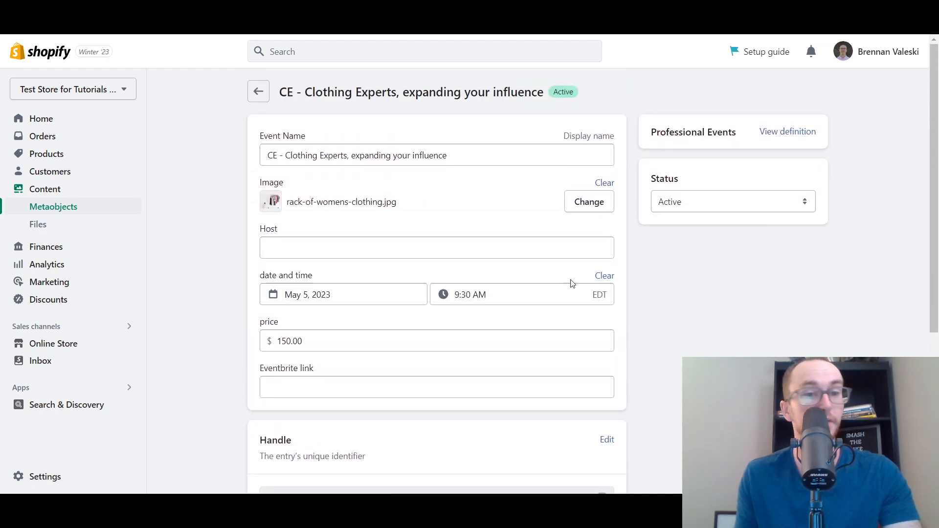
{"action": "left_click", "coordinate": [397, 245]}
{"action": "left_click", "coordinate": [739, 262]}
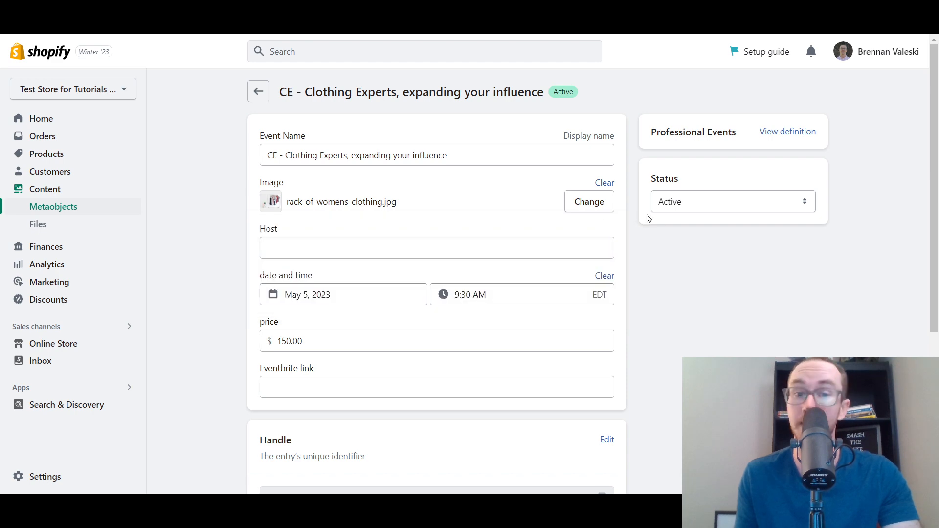
Go back to the Professional Events entries, view the available metaobject definitions, and look at the Clothing Experts entry again.
{"action": "left_click", "coordinate": [265, 100]}
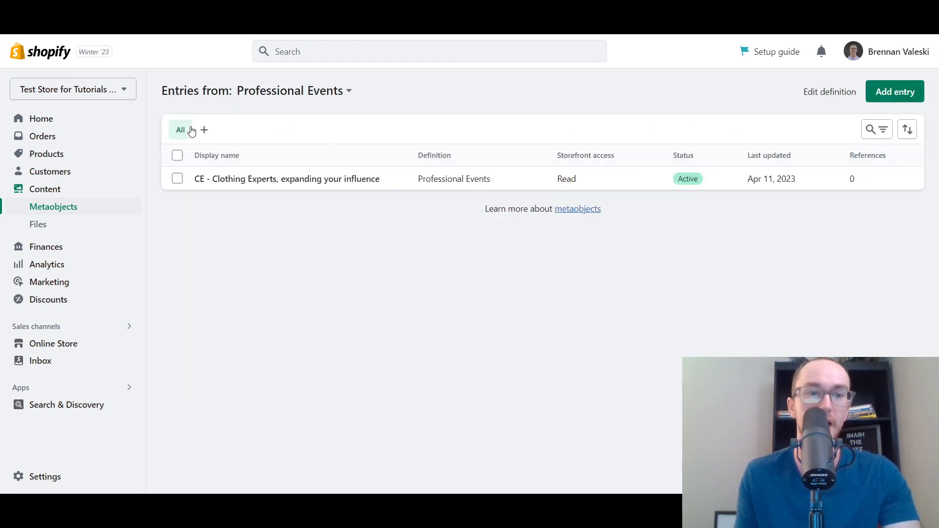
{"action": "left_click", "coordinate": [240, 92]}
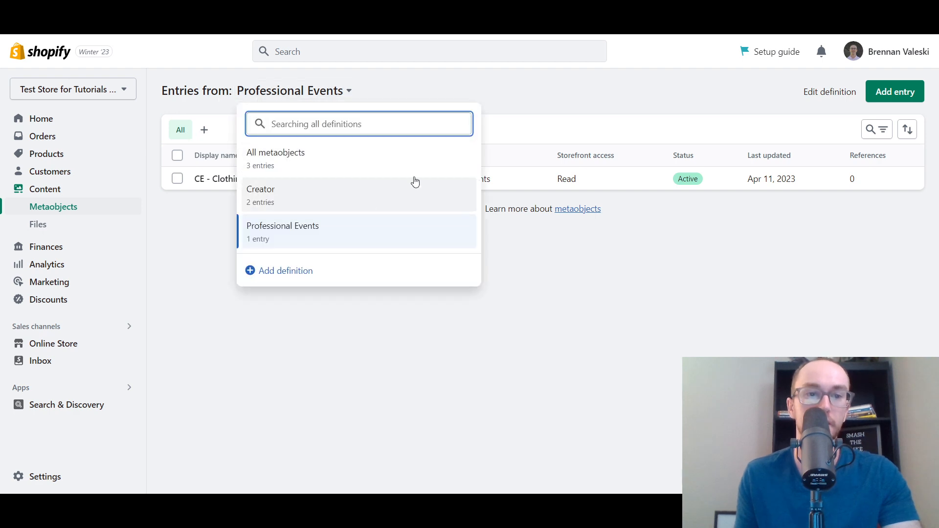
{"action": "left_click", "coordinate": [539, 112]}
{"action": "left_click", "coordinate": [410, 186]}
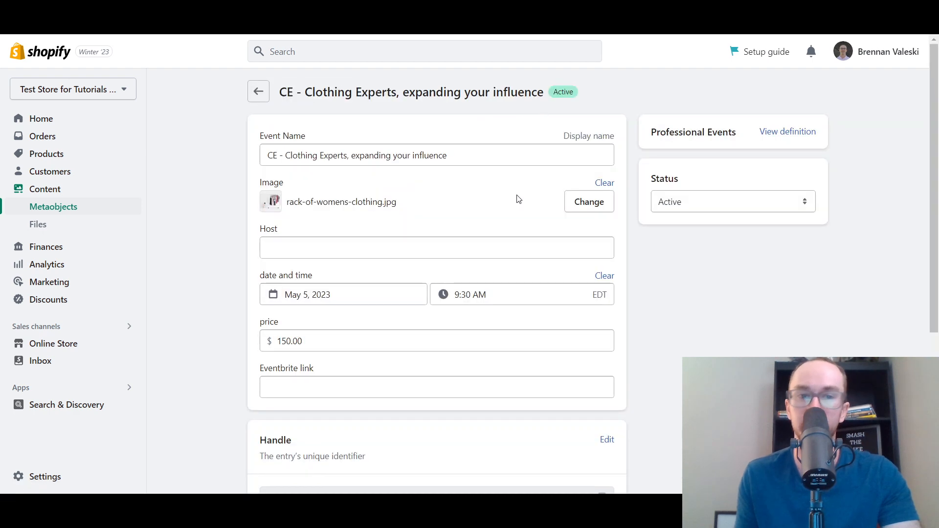
{"action": "left_click", "coordinate": [258, 91]}
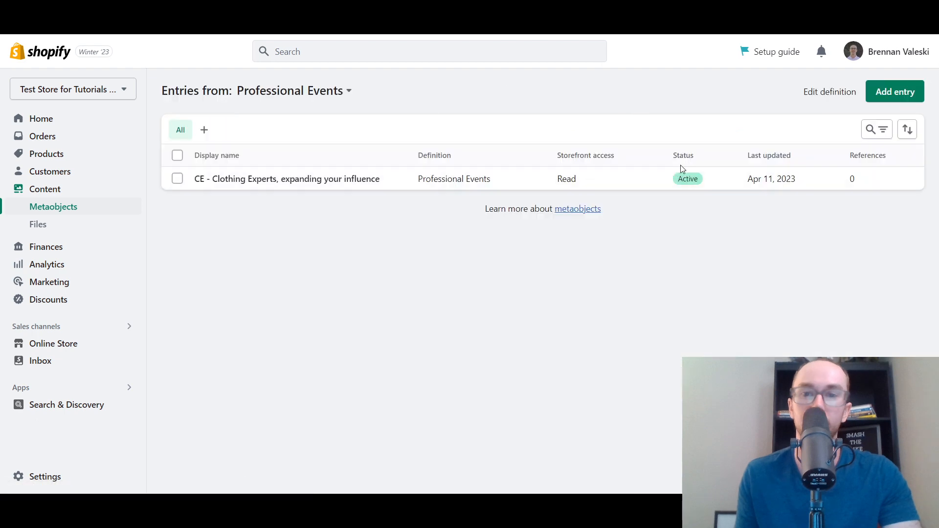
Open the Professional Events definition for editing and delete its single line text field Host.
{"action": "left_click", "coordinate": [845, 98]}
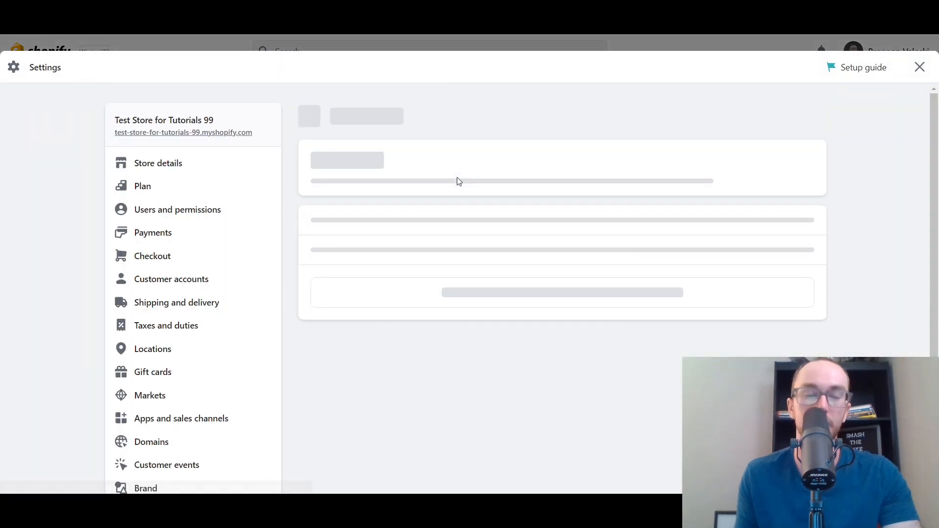
{"action": "scroll", "coordinate": [520, 276], "scroll_direction": "down", "scroll_amount": 3}
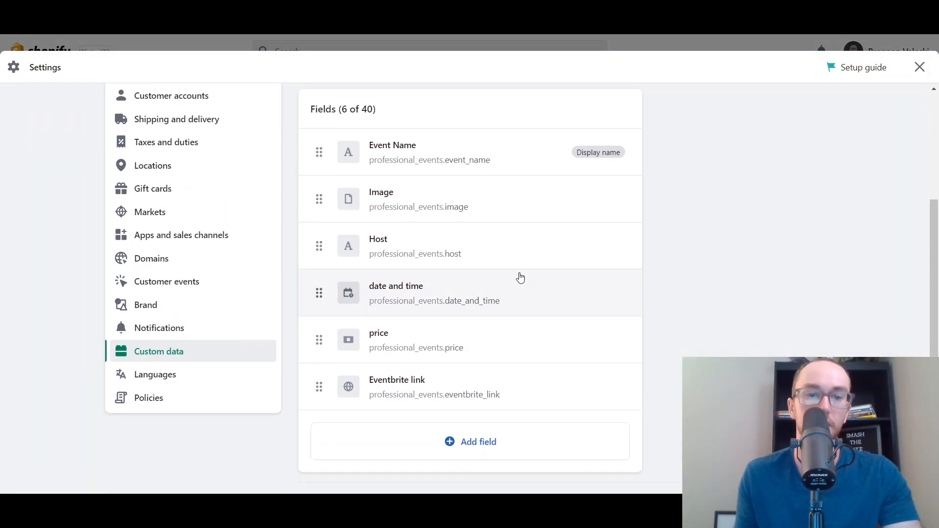
{"action": "left_click", "coordinate": [497, 243]}
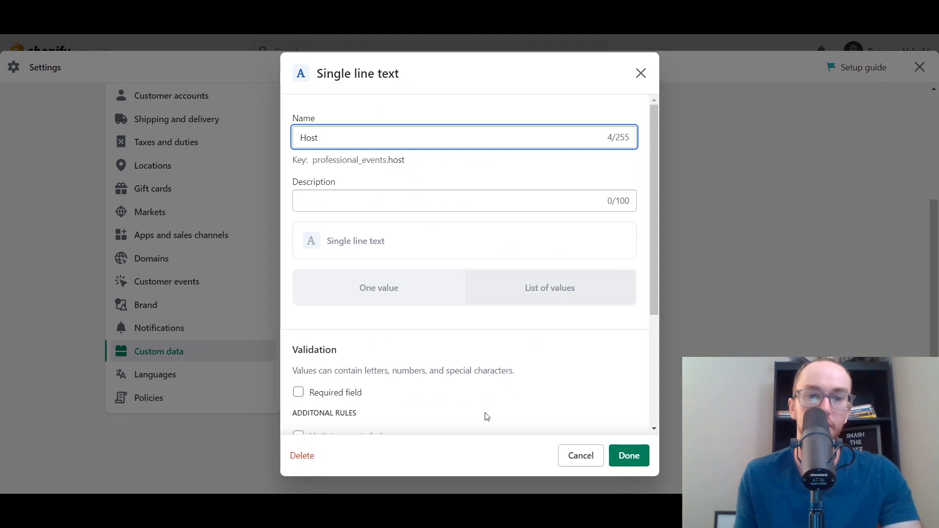
{"action": "left_click", "coordinate": [308, 457]}
{"action": "left_click", "coordinate": [625, 310]}
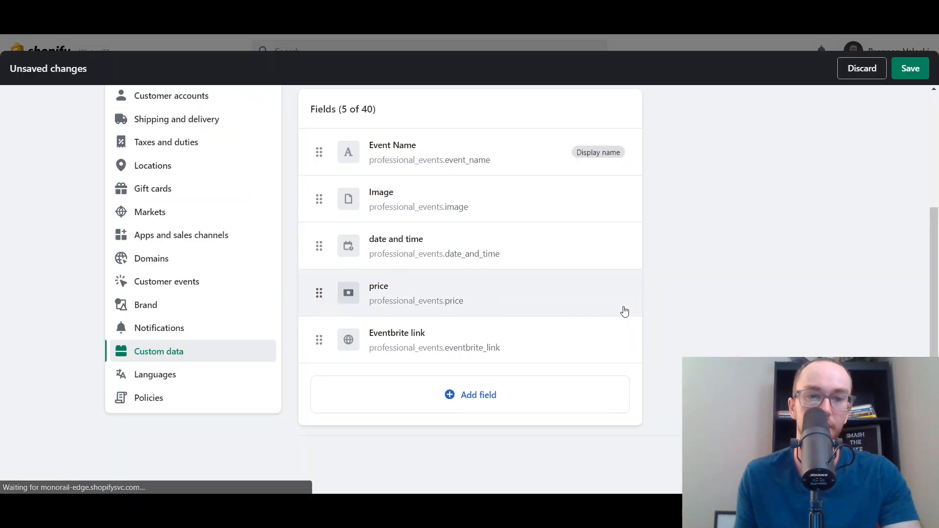
Create a metaobject reference field in Professional Events that references Creator and accepts a list of entries.
{"action": "left_click", "coordinate": [510, 397]}
{"action": "scroll", "coordinate": [500, 254], "scroll_direction": "down", "scroll_amount": 6}
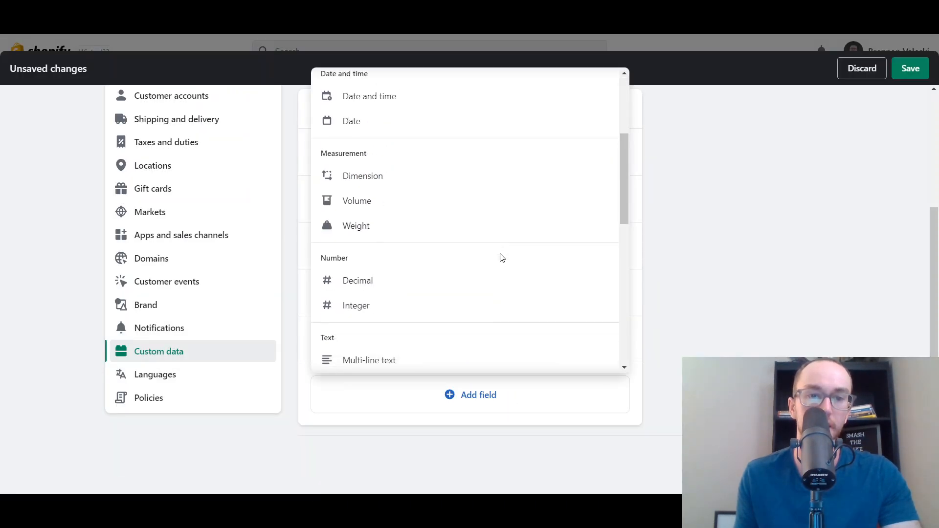
{"action": "scroll", "coordinate": [500, 273], "scroll_direction": "down", "scroll_amount": 2}
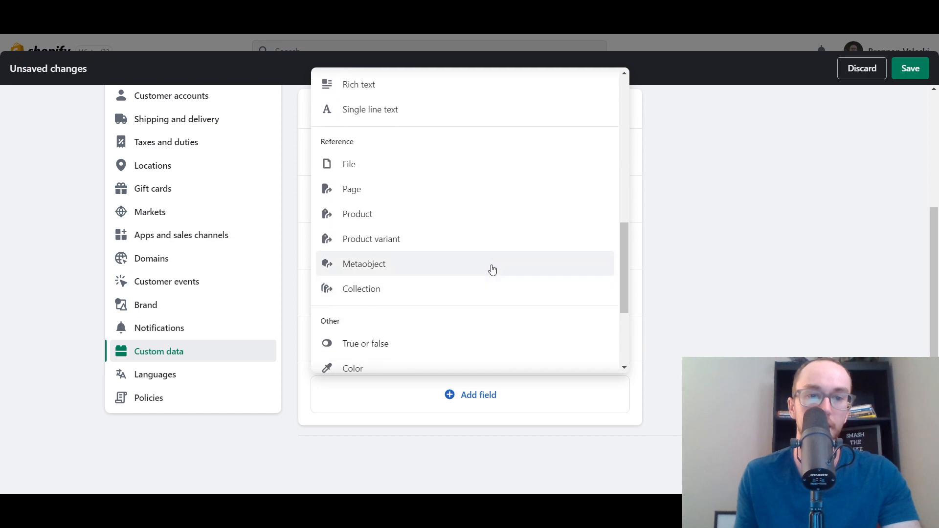
{"action": "left_click", "coordinate": [492, 266]}
{"action": "left_click", "coordinate": [522, 295]}
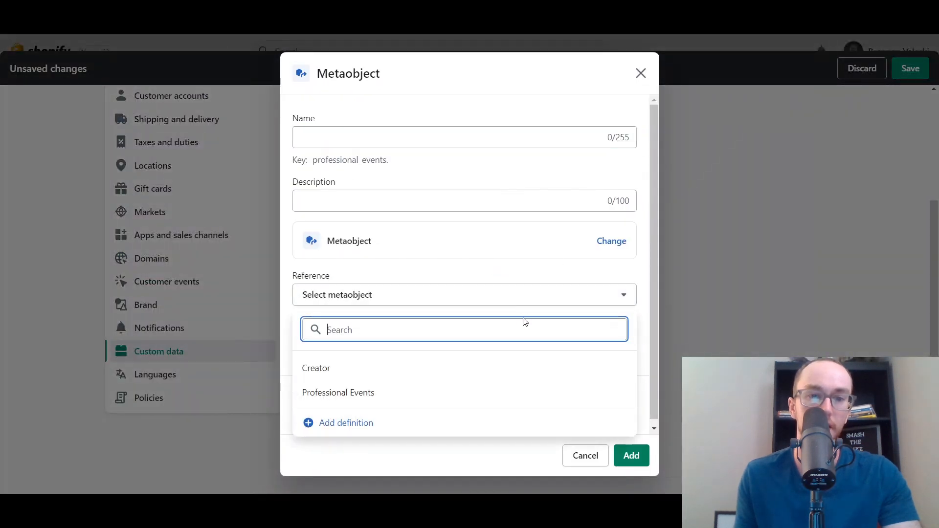
{"action": "left_click", "coordinate": [473, 375]}
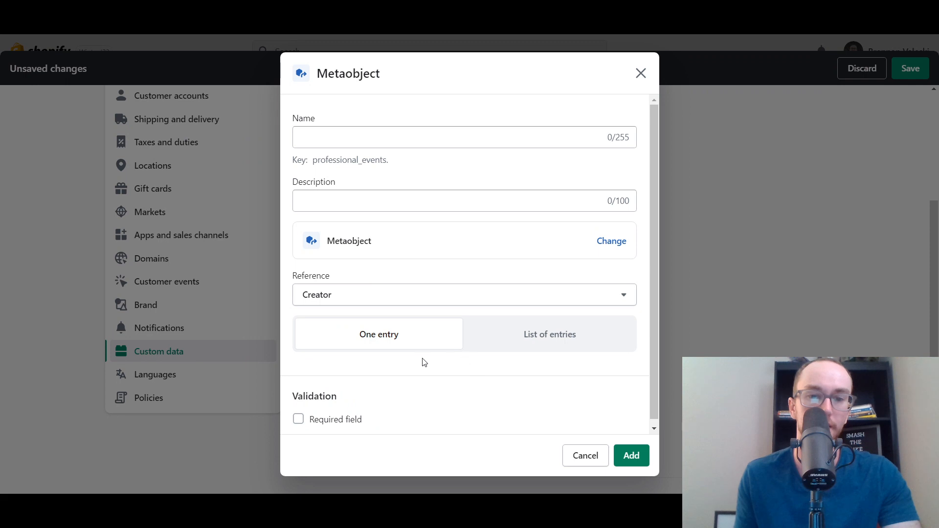
{"action": "left_click", "coordinate": [563, 342]}
{"action": "scroll", "coordinate": [651, 376], "scroll_direction": "down", "scroll_amount": 1}
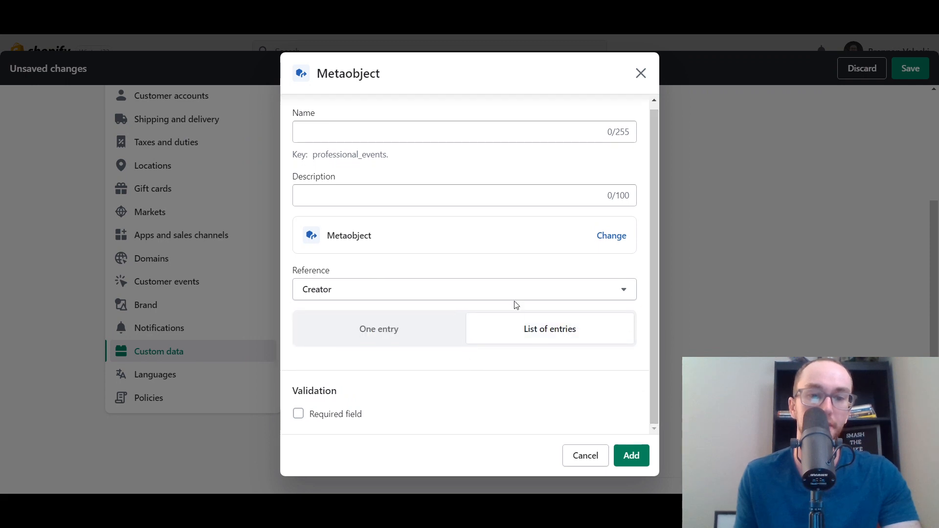
{"action": "scroll", "coordinate": [652, 343], "scroll_direction": "up", "scroll_amount": 1}
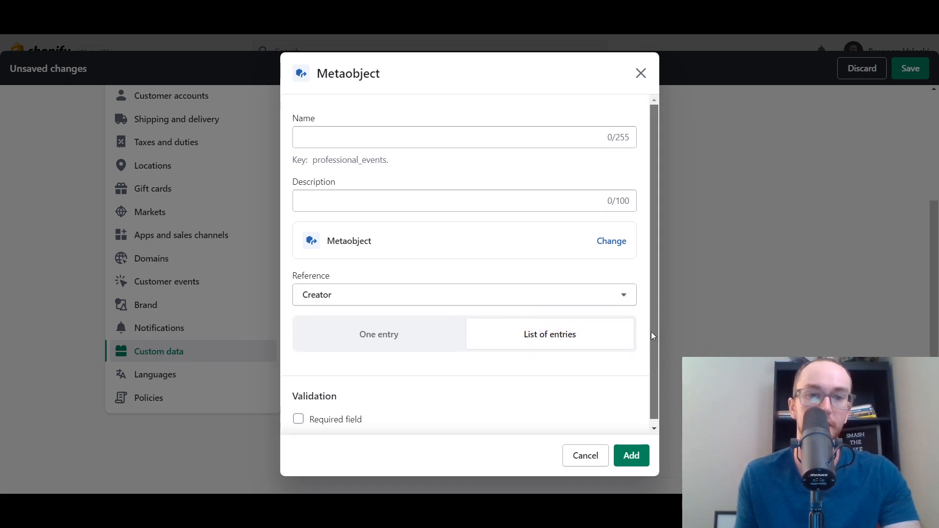
Name the new metaobject field Host and add it to the definition.
{"action": "left_click", "coordinate": [378, 129]}
{"action": "type", "text": "H"}
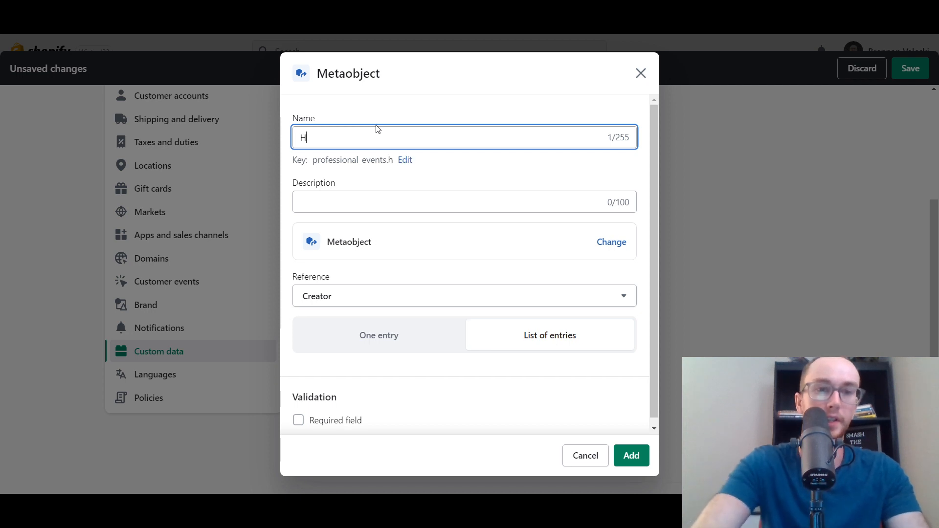
{"action": "type", "text": "ost"}
{"action": "left_click", "coordinate": [478, 183]}
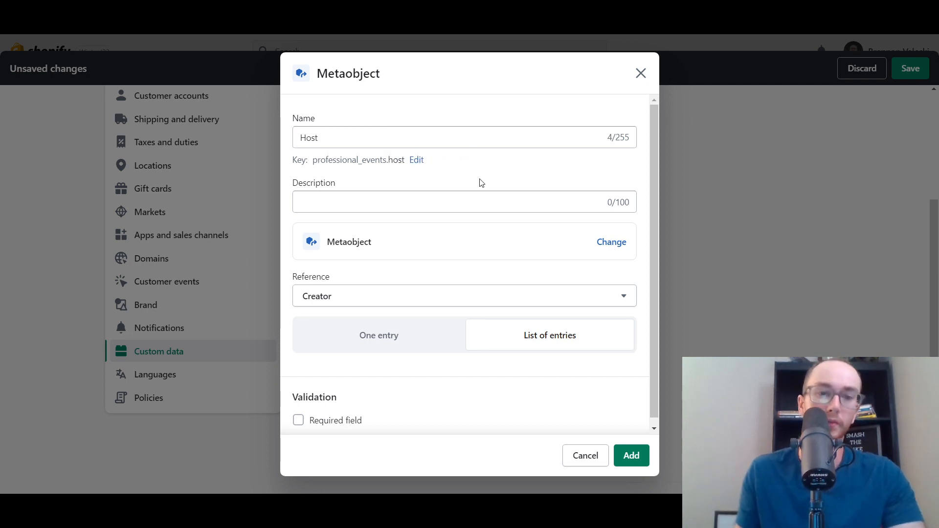
{"action": "scroll", "coordinate": [509, 311], "scroll_direction": "down", "scroll_amount": 1}
{"action": "left_click", "coordinate": [638, 454]}
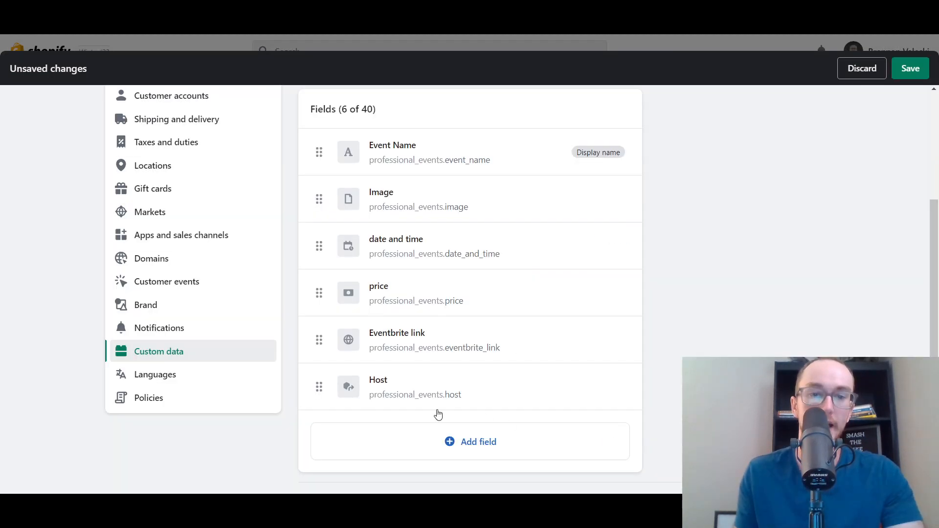
Move the Host field directly below Image in the field order and try to save the definition.
{"action": "left_click_drag", "start_coordinate": [320, 393], "coordinate": [321, 245]}
{"action": "scroll", "coordinate": [734, 330], "scroll_direction": "up", "scroll_amount": 1}
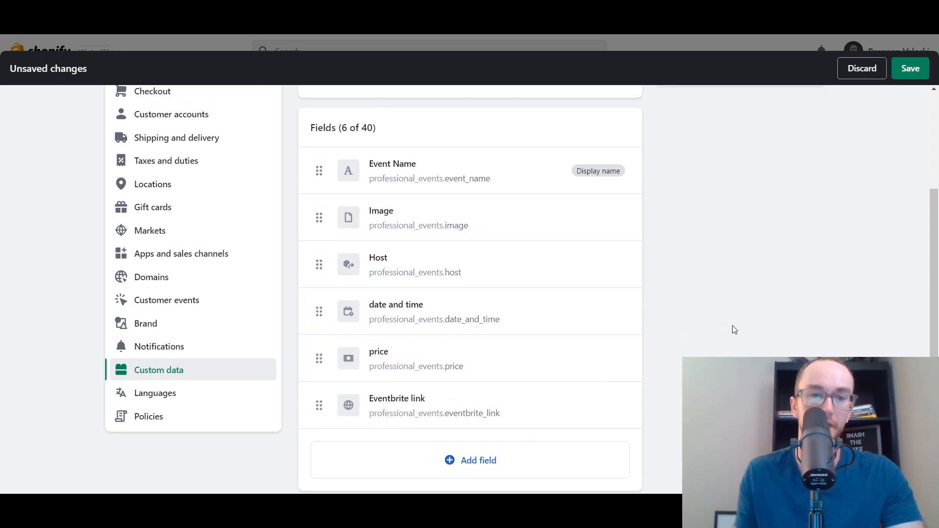
{"action": "scroll", "coordinate": [734, 329], "scroll_direction": "up", "scroll_amount": 3}
{"action": "left_click", "coordinate": [910, 68]}
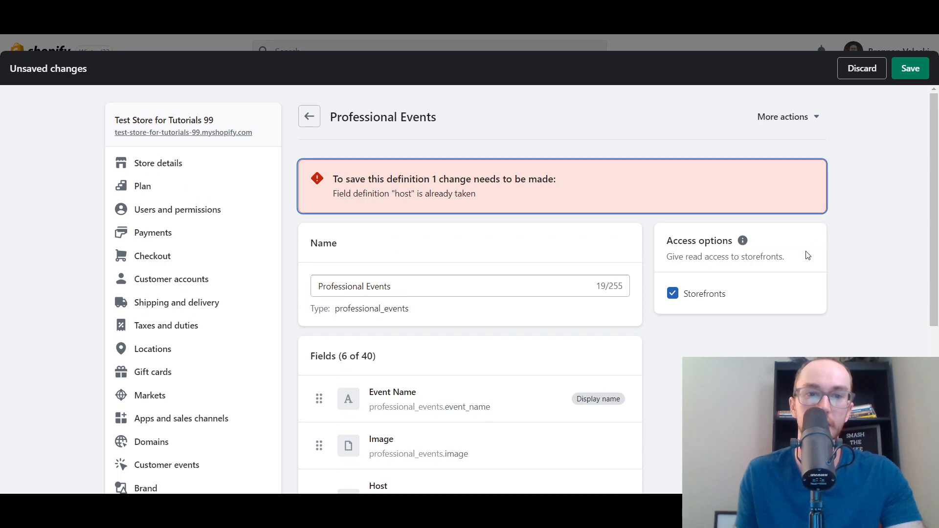
Rename the Host metaobject field as "Host for event" and save the Professional Events definition.
{"action": "scroll", "coordinate": [470, 206], "scroll_direction": "down", "scroll_amount": 4}
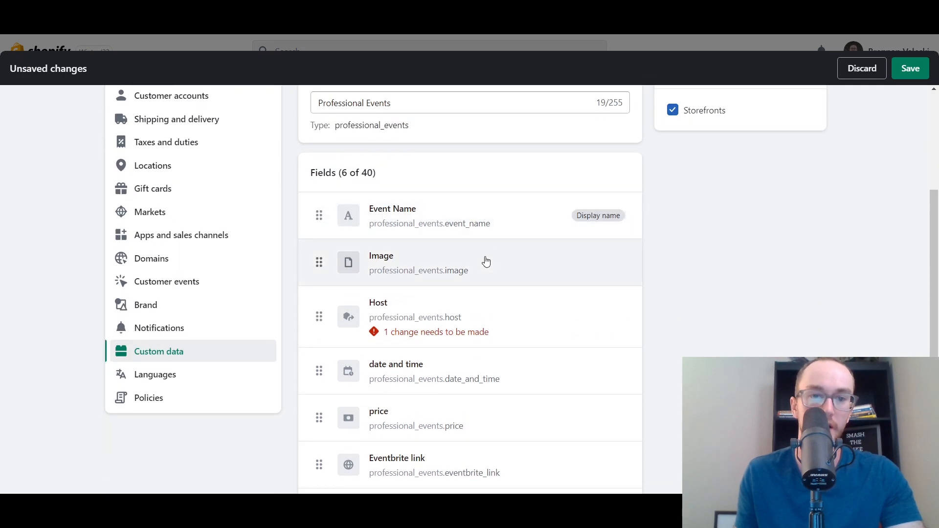
{"action": "left_click", "coordinate": [483, 311]}
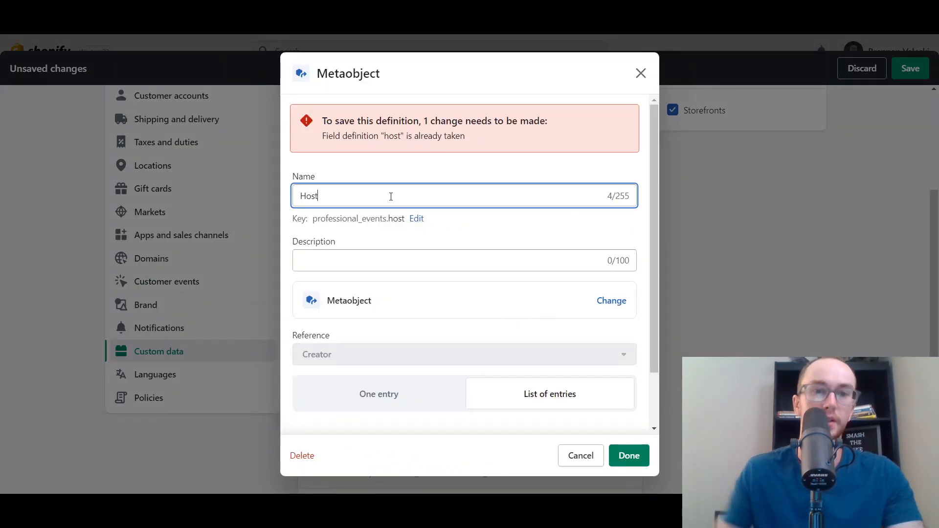
{"action": "type", "text": "c"}
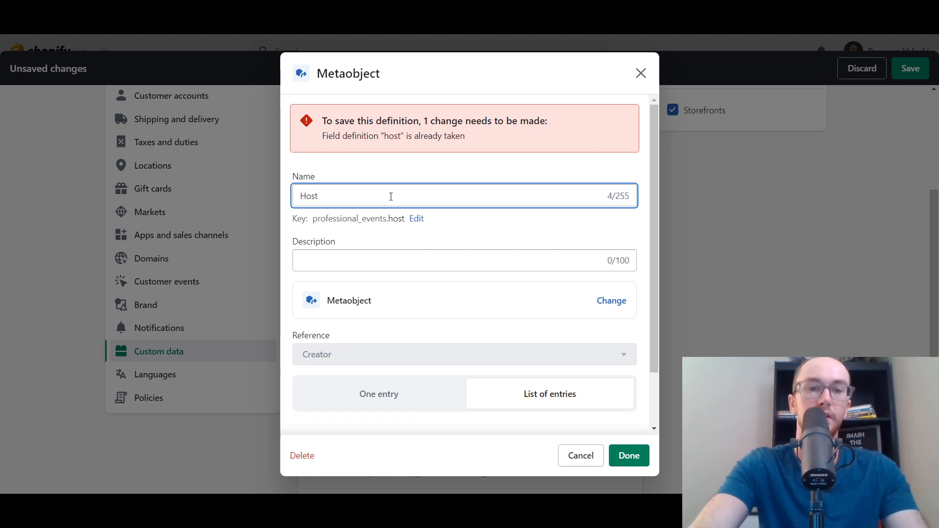
{"action": "type", "text": "or event"}
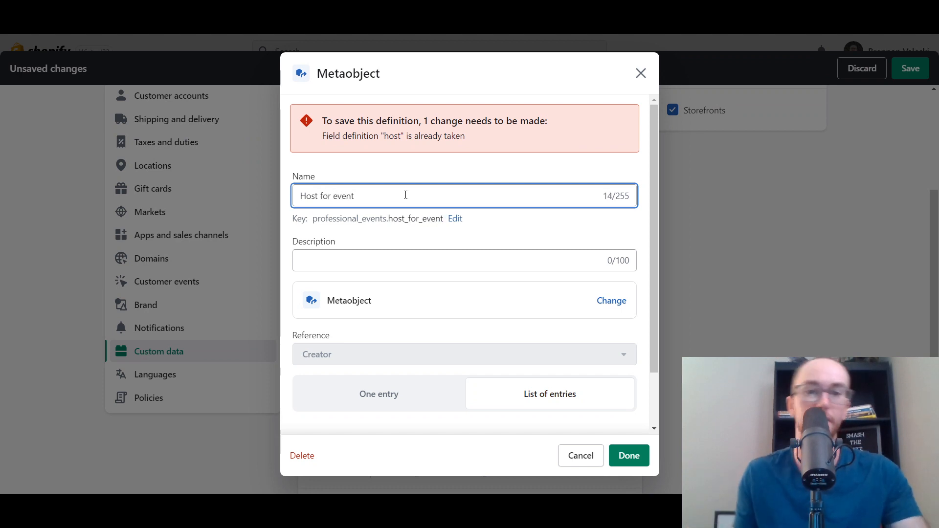
{"action": "left_click", "coordinate": [645, 399]}
{"action": "left_click", "coordinate": [636, 459]}
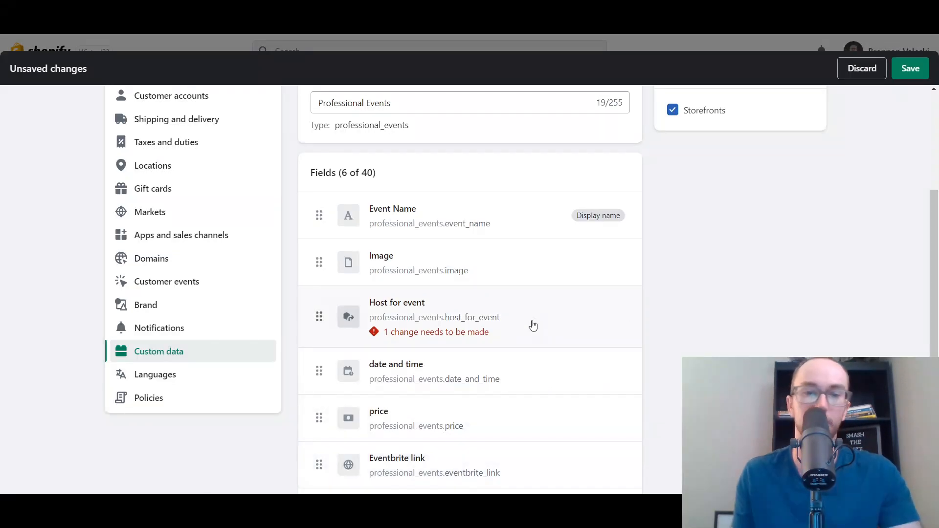
{"action": "left_click", "coordinate": [910, 69]}
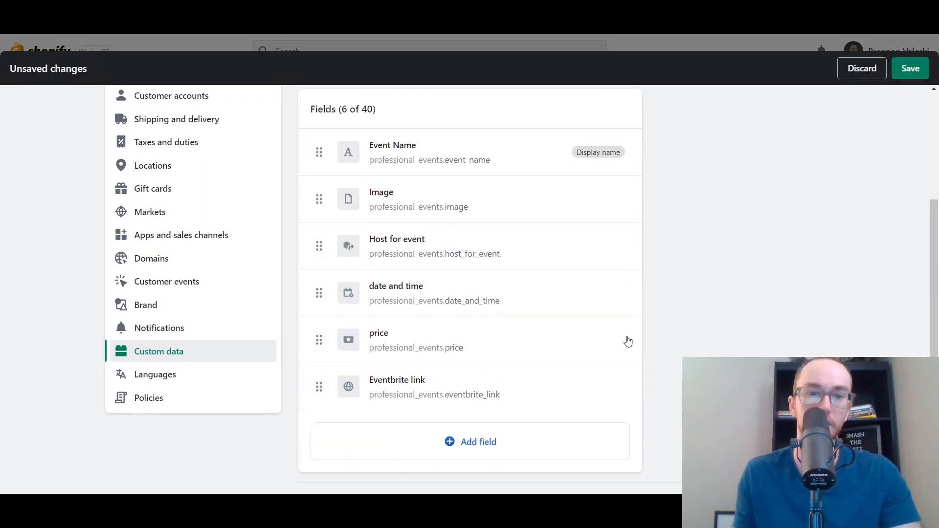
{"action": "scroll", "coordinate": [705, 338], "scroll_direction": "up", "scroll_amount": 4}
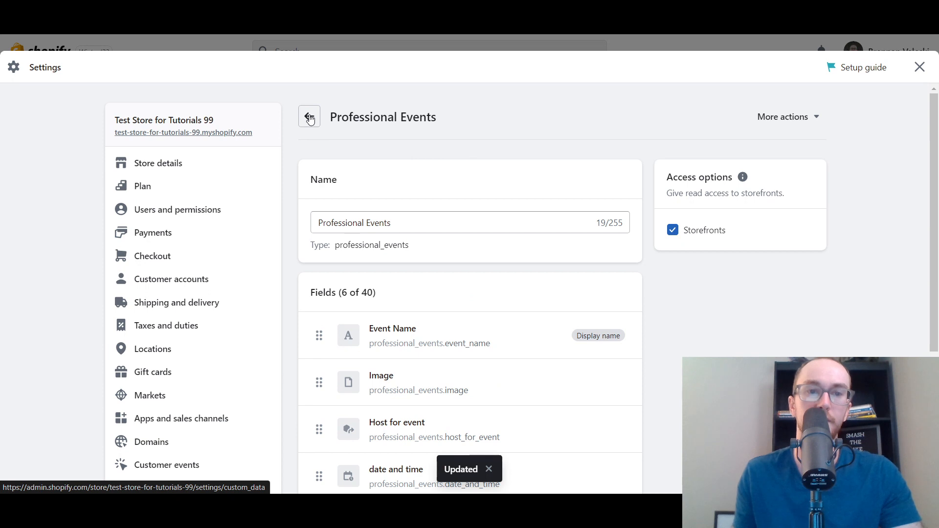
Assign both Creator entries as Host for event in the "CE - Clothing Experts, expanding your influence" entry.
{"action": "left_click", "coordinate": [918, 69]}
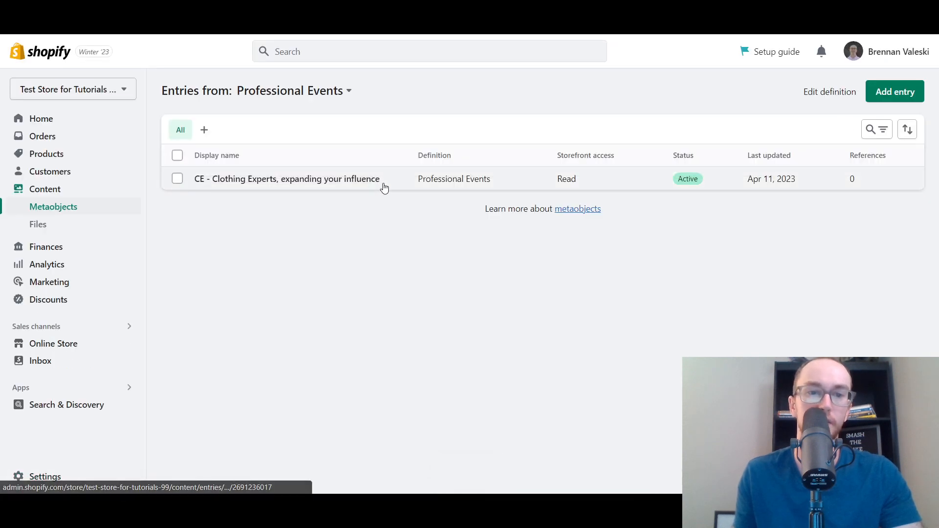
{"action": "left_click", "coordinate": [384, 189]}
{"action": "left_click", "coordinate": [342, 245]}
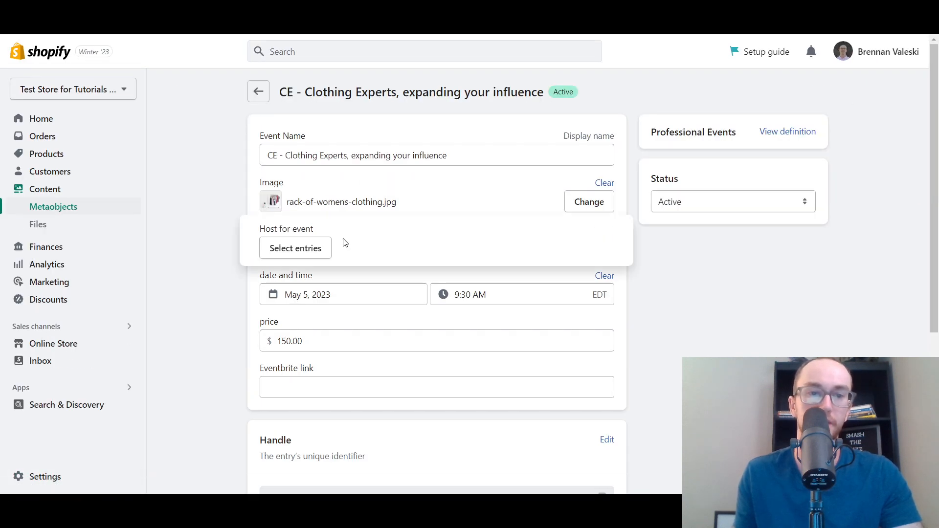
{"action": "left_click", "coordinate": [324, 252]}
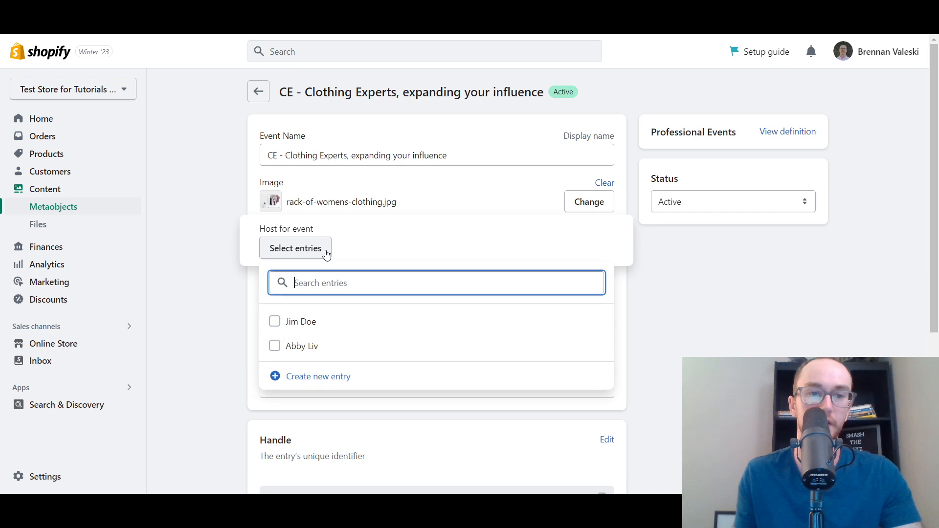
{"action": "left_click", "coordinate": [275, 324]}
{"action": "left_click", "coordinate": [274, 347]}
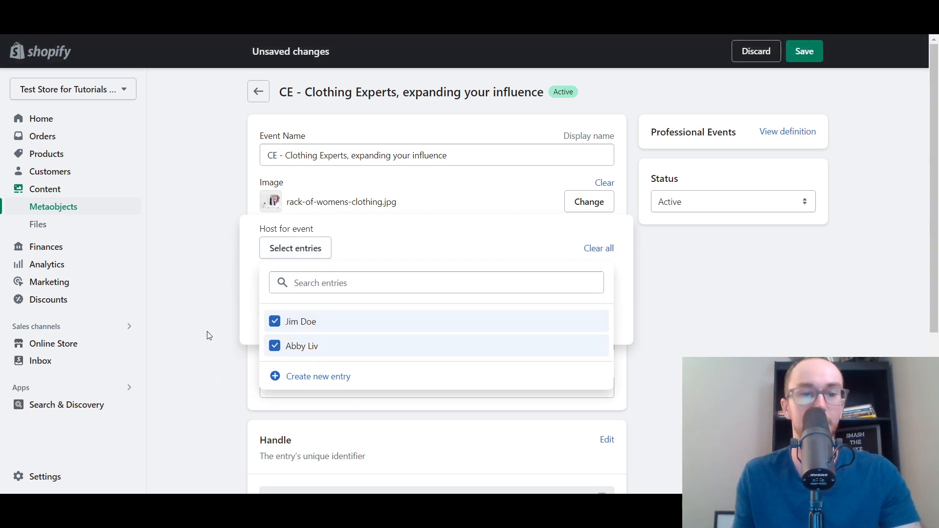
{"action": "left_click", "coordinate": [198, 296]}
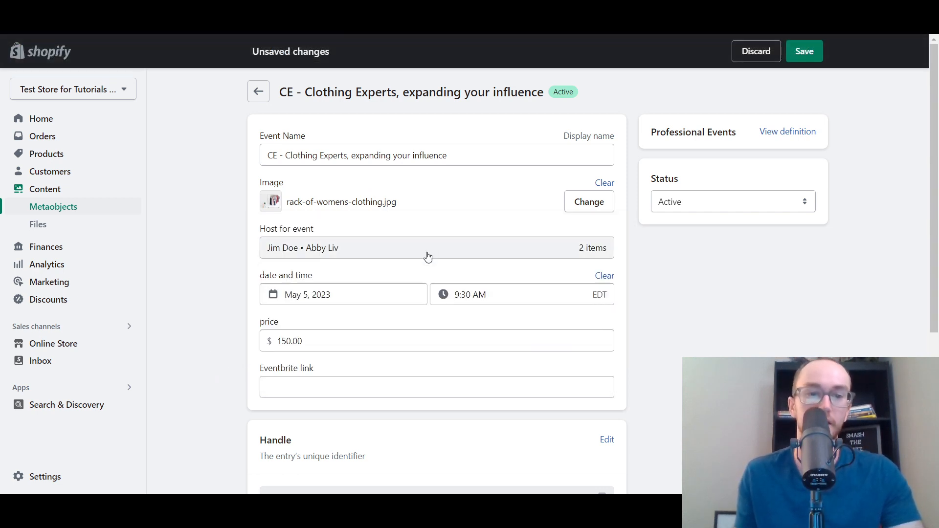
Review the event entry's fields, save it and return to the Professional Events entries list.
{"action": "mouse_move", "coordinate": [933, 239]}
{"action": "left_mouse_down"}
{"action": "mouse_move", "coordinate": [933, 266]}
{"action": "mouse_move", "coordinate": [931, 237]}
{"action": "left_mouse_up"}
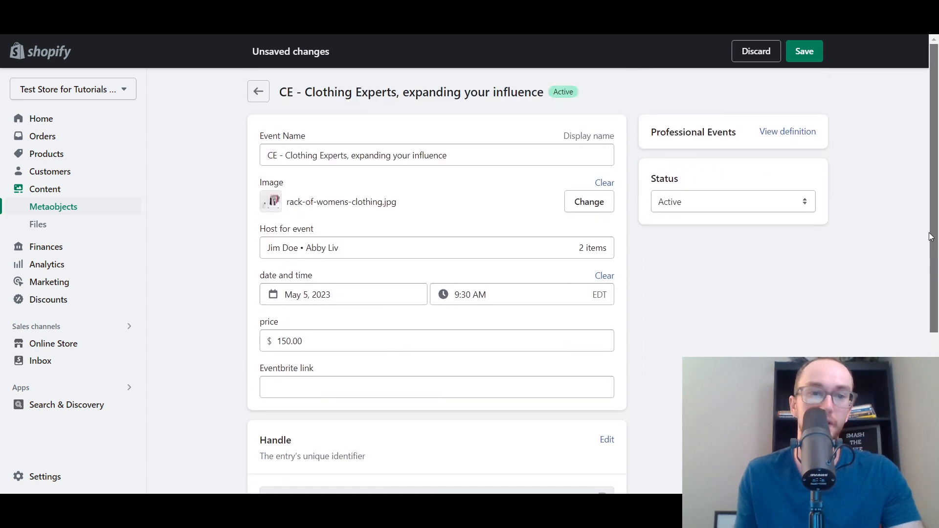
{"action": "scroll", "coordinate": [920, 250], "scroll_direction": "down", "scroll_amount": 1}
{"action": "scroll", "coordinate": [910, 250], "scroll_direction": "up", "scroll_amount": 1}
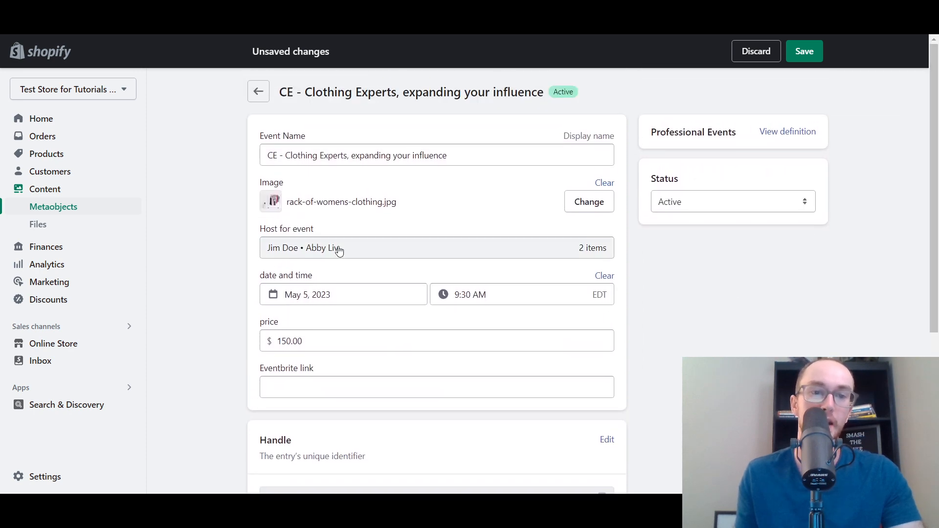
{"action": "scroll", "coordinate": [703, 325], "scroll_direction": "down", "scroll_amount": 3}
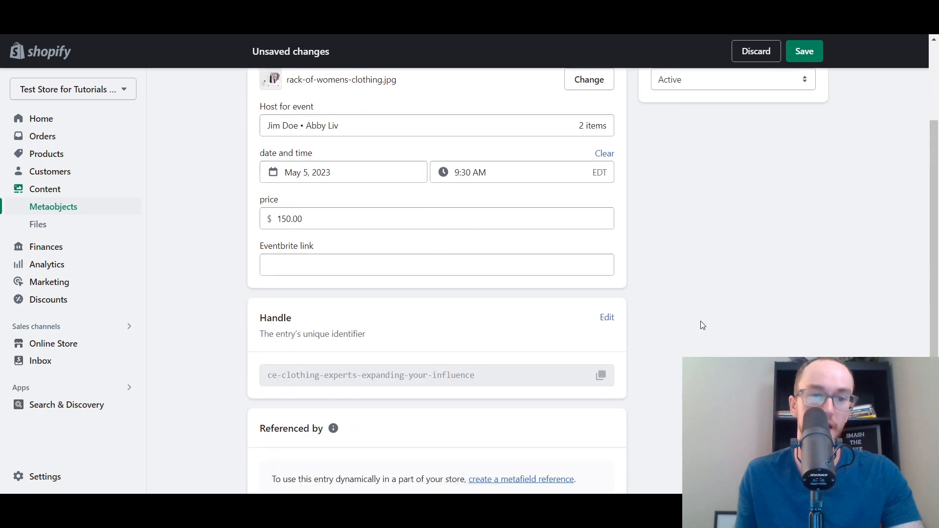
{"action": "scroll", "coordinate": [194, 274], "scroll_direction": "down", "scroll_amount": 2}
{"action": "scroll", "coordinate": [193, 274], "scroll_direction": "up", "scroll_amount": 5}
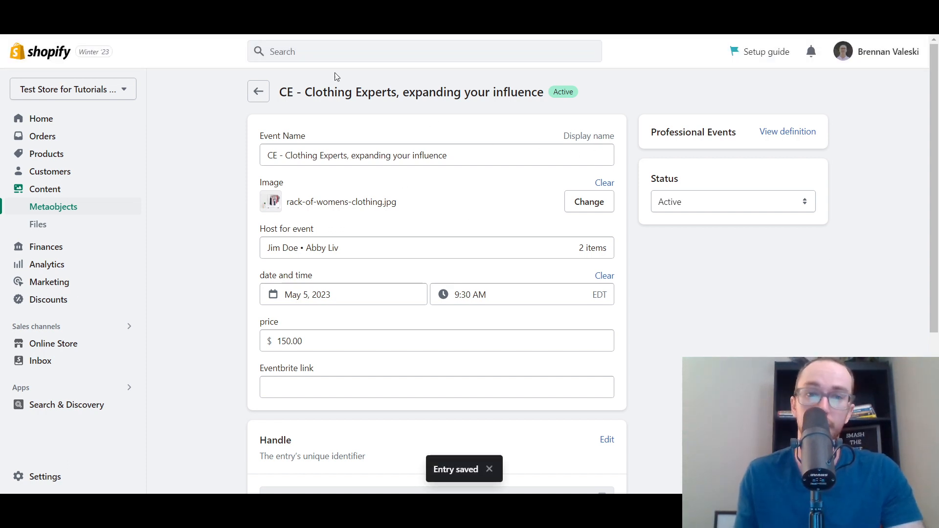
{"action": "left_click", "coordinate": [258, 95]}
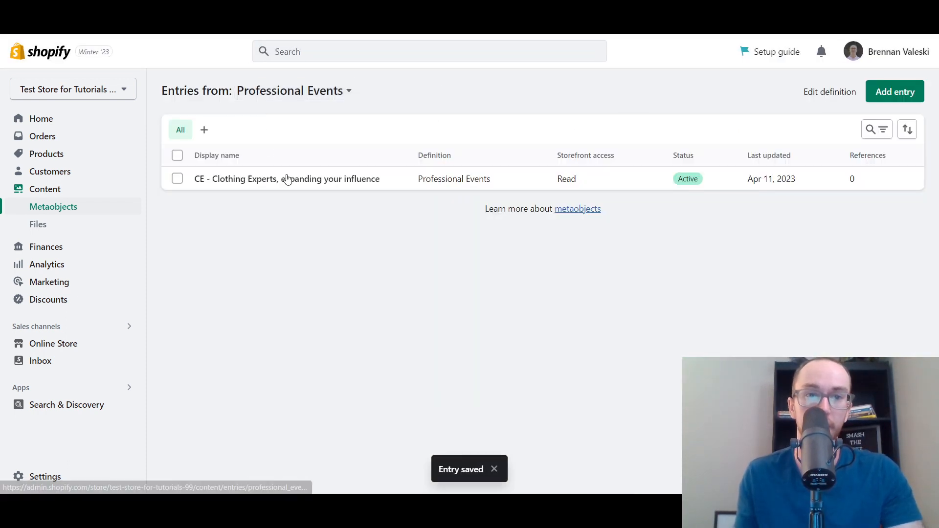
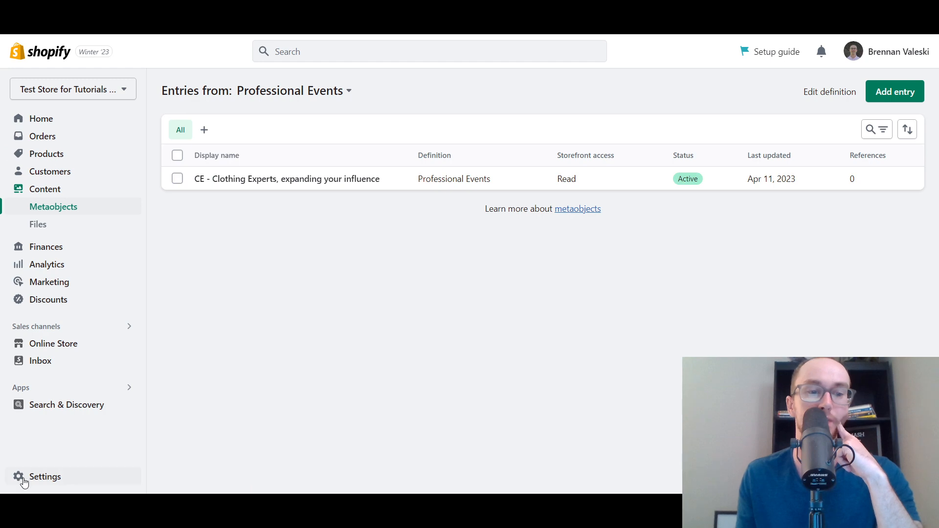
Open the blog post metafield definitions in the store's custom data settings.
{"action": "left_click", "coordinate": [82, 478]}
{"action": "scroll", "coordinate": [211, 382], "scroll_direction": "down", "scroll_amount": 8}
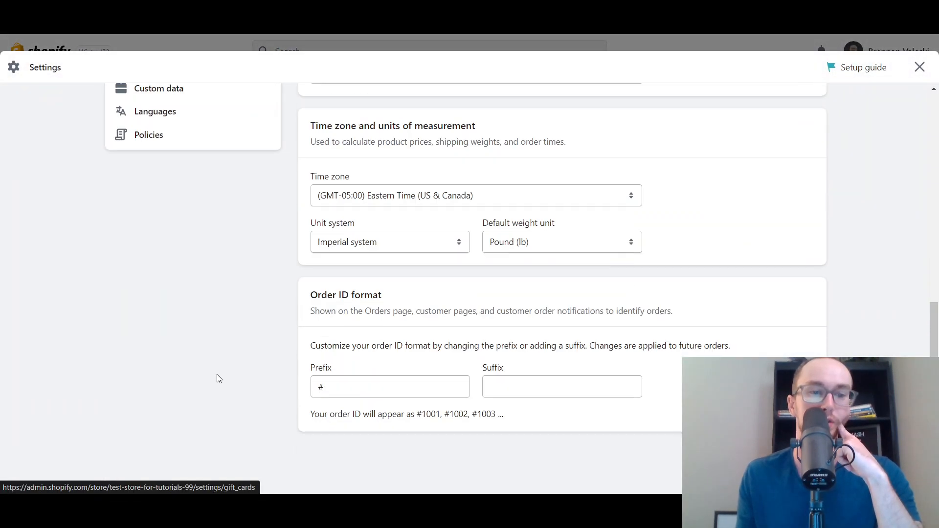
{"action": "scroll", "coordinate": [215, 378], "scroll_direction": "up", "scroll_amount": 3}
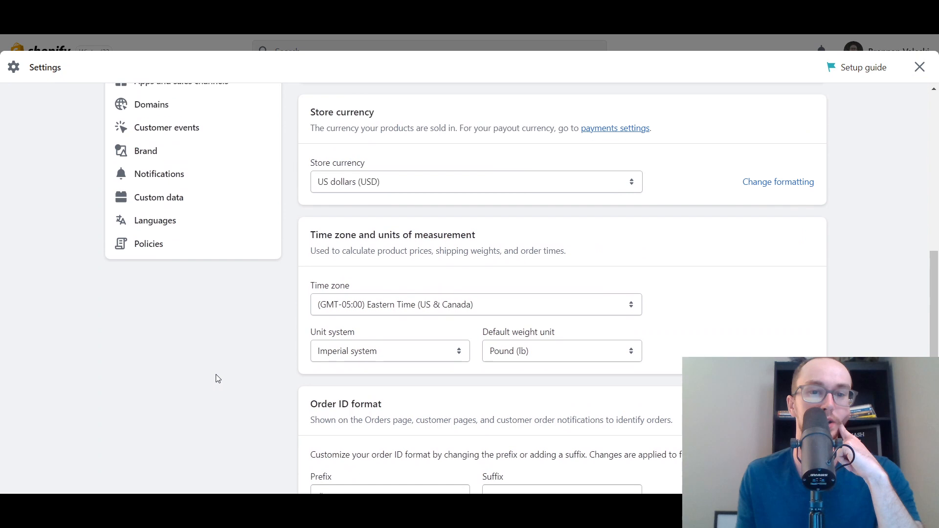
{"action": "left_click", "coordinate": [166, 199]}
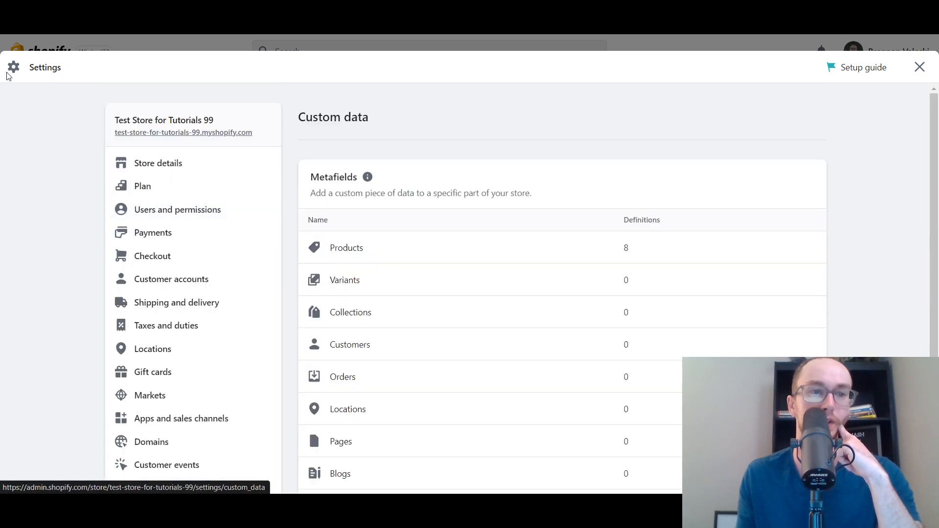
{"action": "left_click_drag", "start_coordinate": [933, 129], "coordinate": [909, 301]}
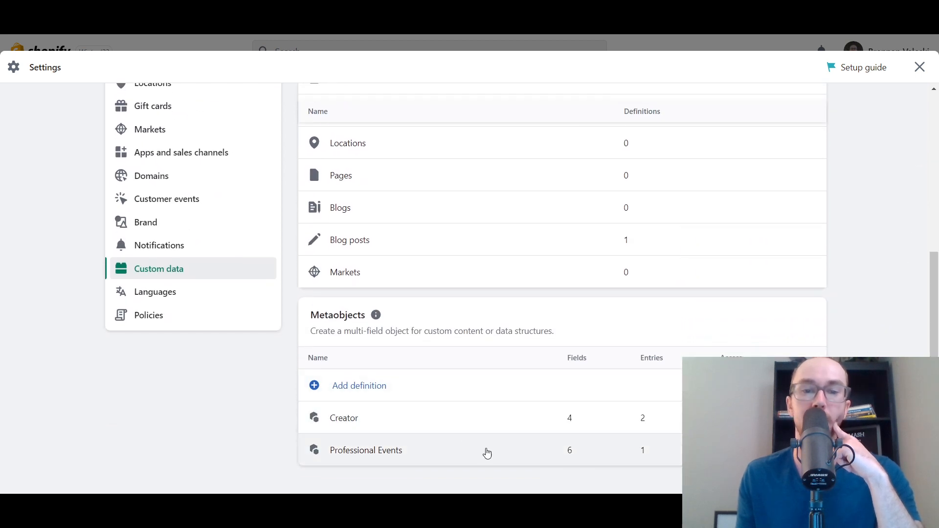
{"action": "left_click_drag", "start_coordinate": [934, 396], "coordinate": [938, 302]}
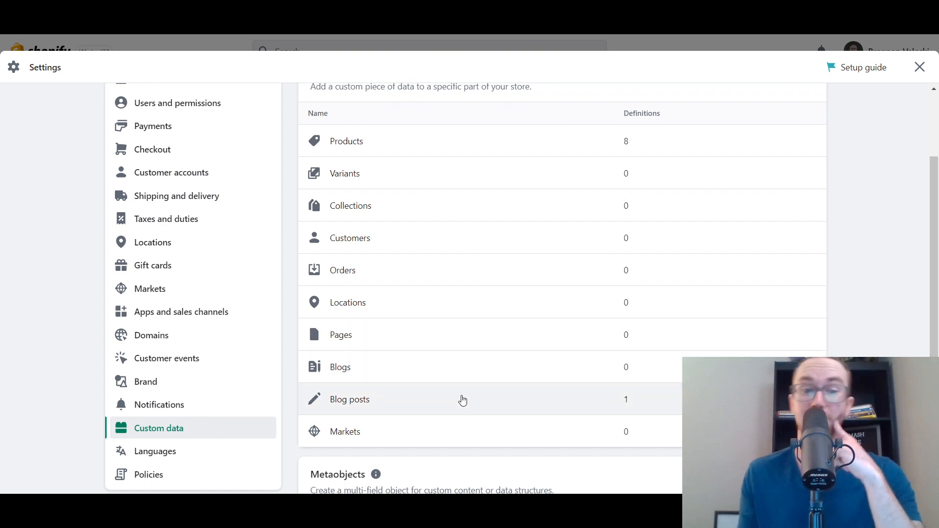
{"action": "left_click", "coordinate": [429, 404]}
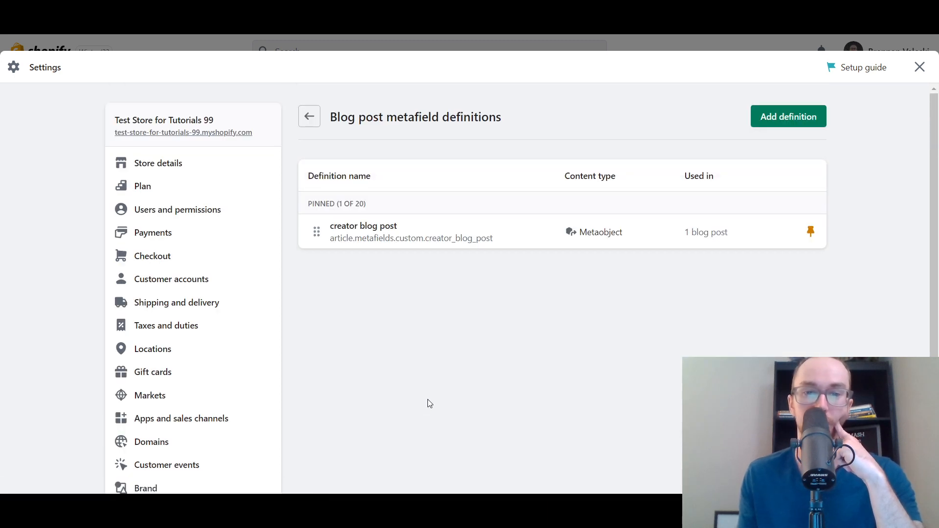
Start a new blog post metafield definition with Storefronts access and name it "professional events".
{"action": "left_click", "coordinate": [786, 122]}
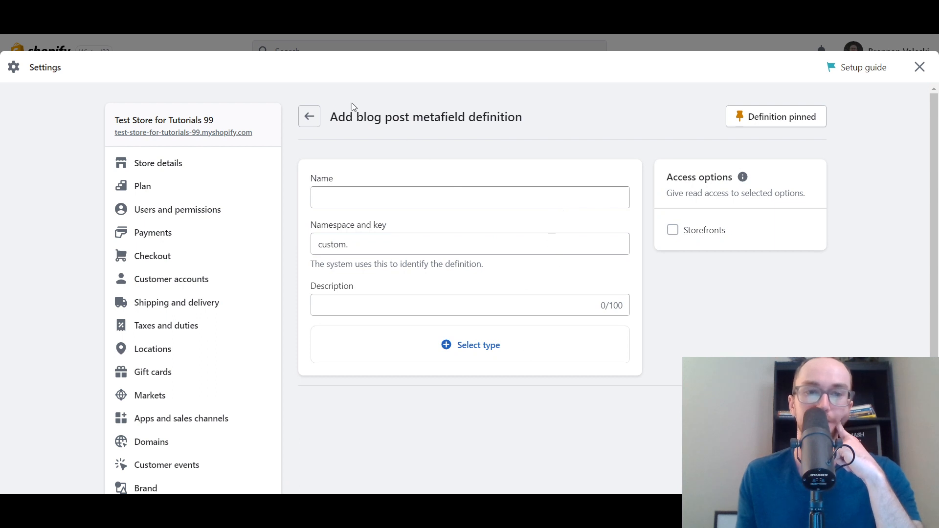
{"action": "left_click", "coordinate": [310, 117]}
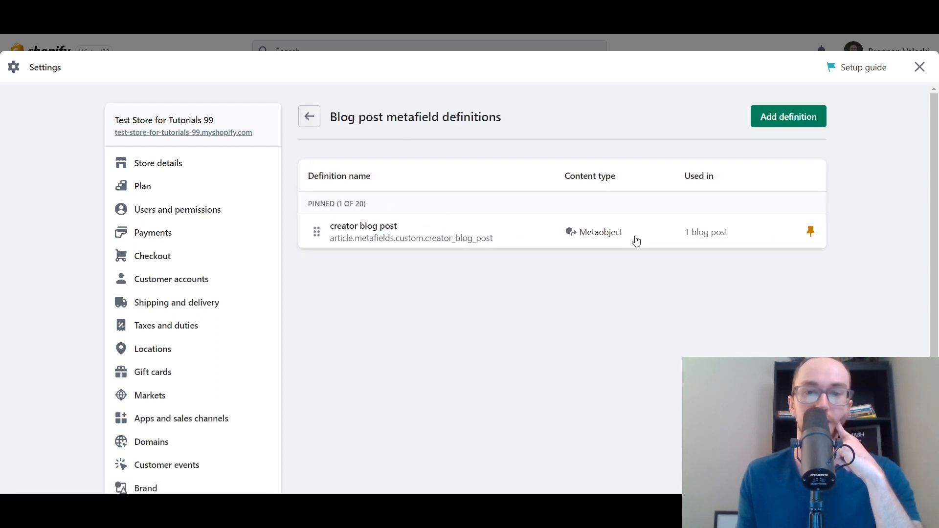
{"action": "left_click", "coordinate": [789, 117]}
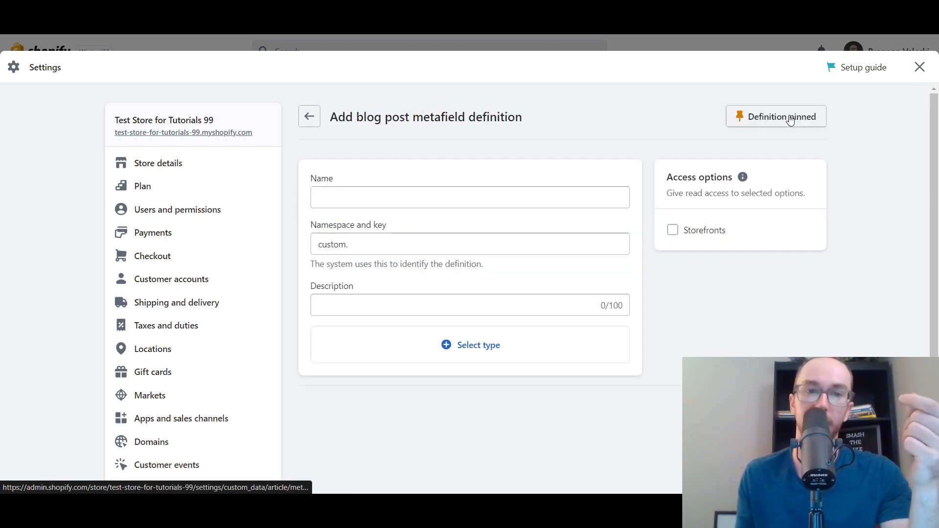
{"action": "left_click", "coordinate": [673, 231]}
{"action": "left_click", "coordinate": [446, 198]}
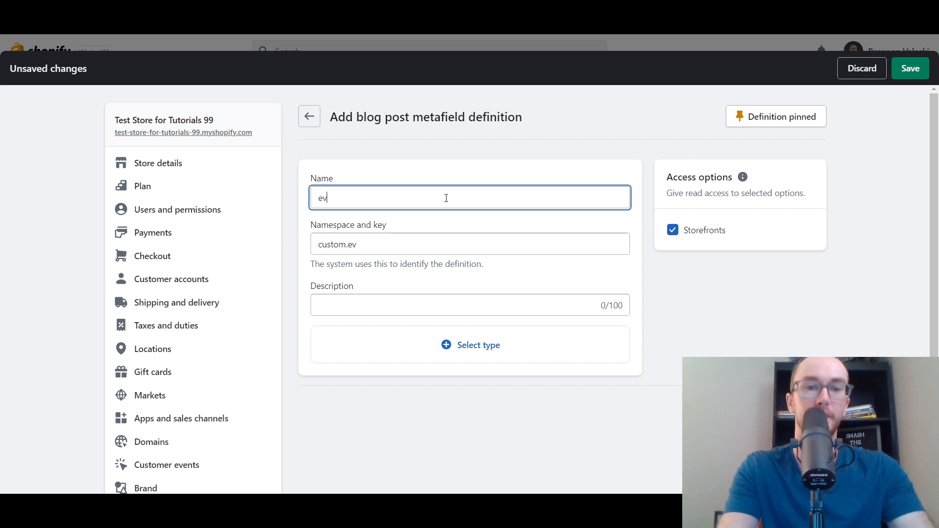
{"action": "type", "text": "eve"}
{"action": "key", "text": "BackSpace"}
{"action": "key", "text": "BackSpace"}
{"action": "key", "text": "BackSpace"}
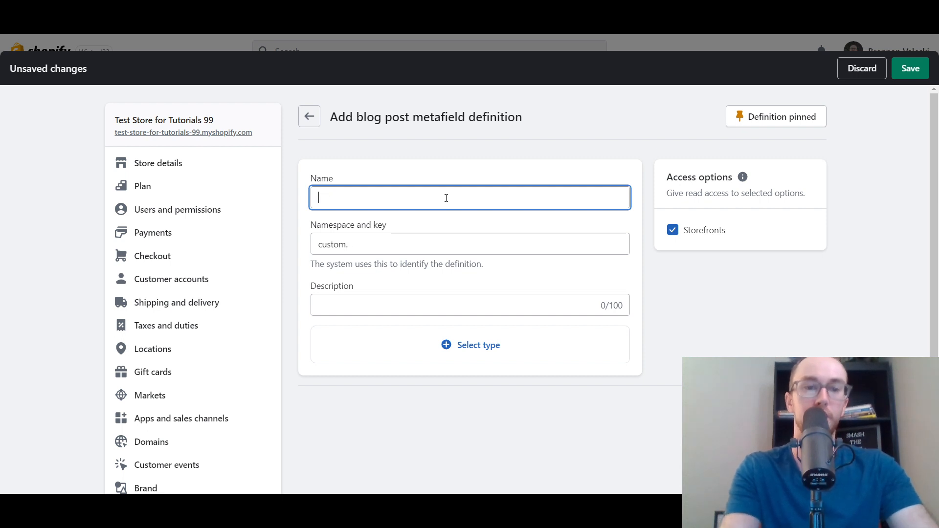
{"action": "type", "text": "profession"}
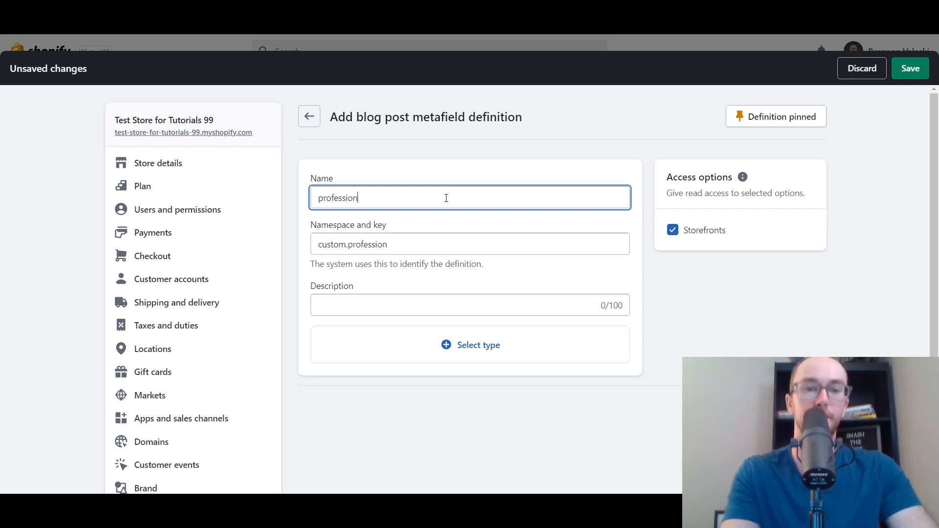
{"action": "type", "text": "al events"}
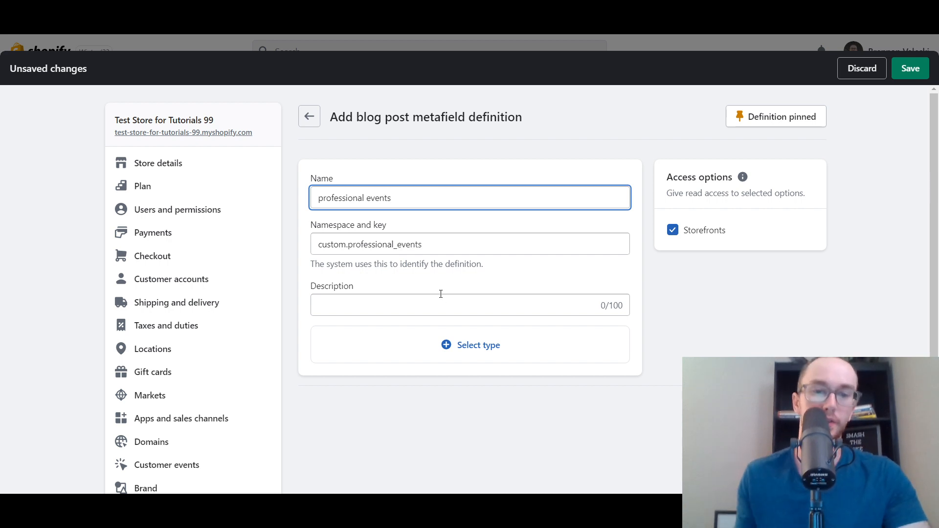
Leave the description empty and set the blog post metafield's type to Metaobject.
{"action": "left_click", "coordinate": [440, 283]}
{"action": "left_click", "coordinate": [412, 297]}
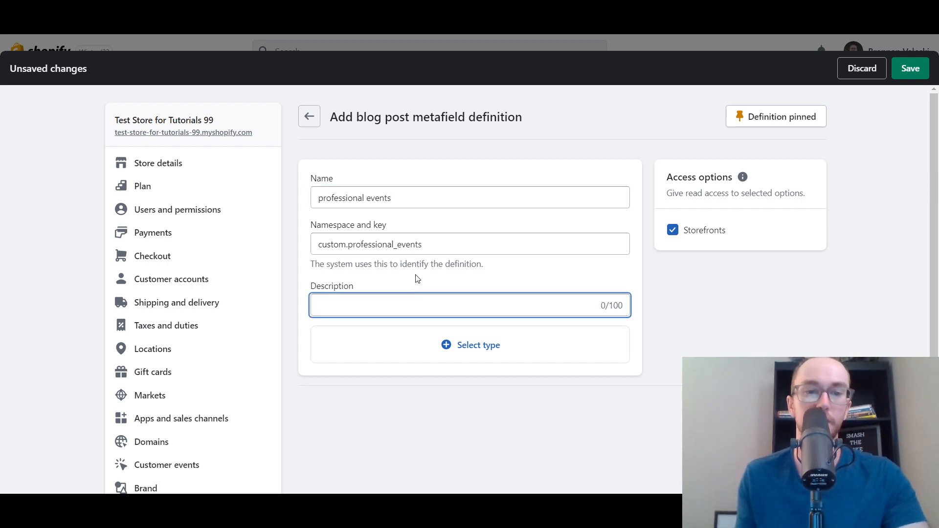
{"action": "left_click", "coordinate": [418, 281]}
{"action": "left_click", "coordinate": [455, 354]}
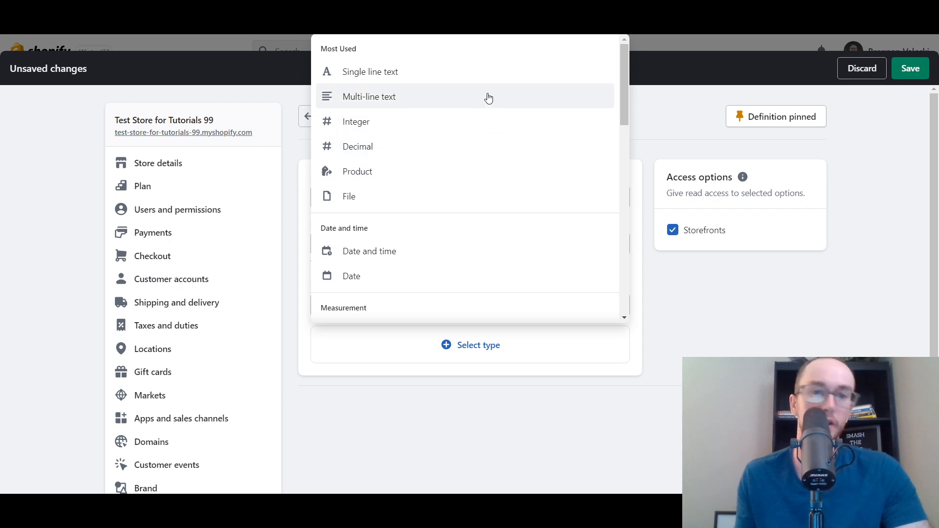
{"action": "scroll", "coordinate": [622, 101], "scroll_direction": "down", "scroll_amount": 1}
{"action": "left_click_drag", "start_coordinate": [624, 106], "coordinate": [620, 260]}
{"action": "left_click", "coordinate": [522, 137]}
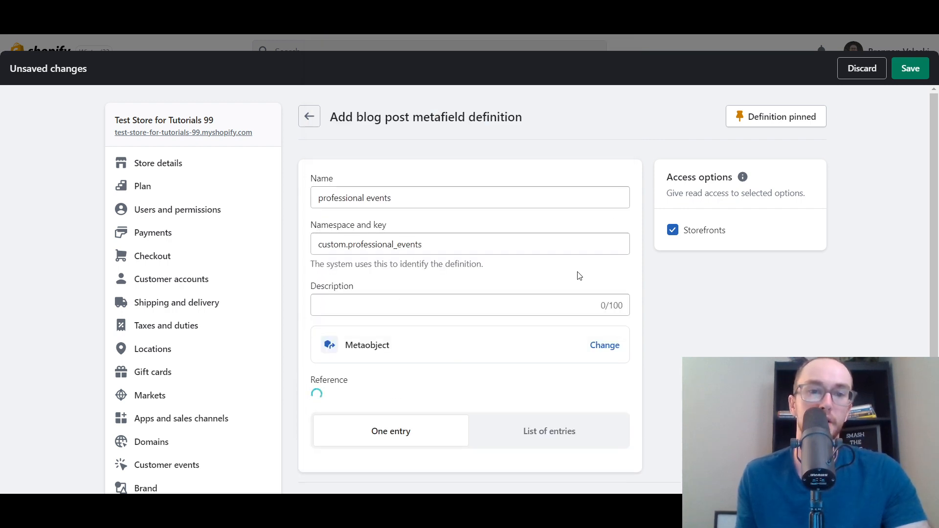
Reference the Professional Events metaobject with one entry and save the blog post metafield definition.
{"action": "left_click", "coordinate": [519, 410]}
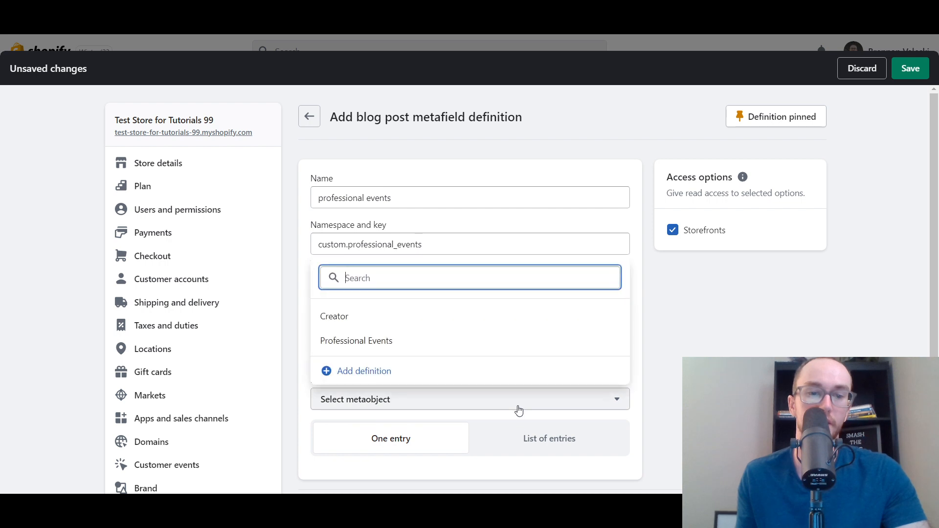
{"action": "left_click", "coordinate": [512, 348]}
{"action": "left_click", "coordinate": [617, 400]}
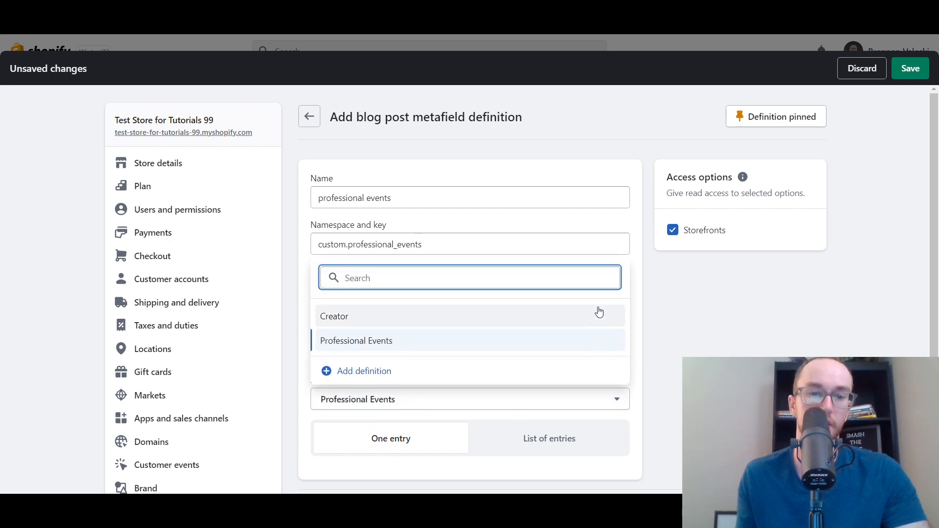
{"action": "left_click", "coordinate": [709, 348]}
{"action": "scroll", "coordinate": [700, 354], "scroll_direction": "down", "scroll_amount": 1}
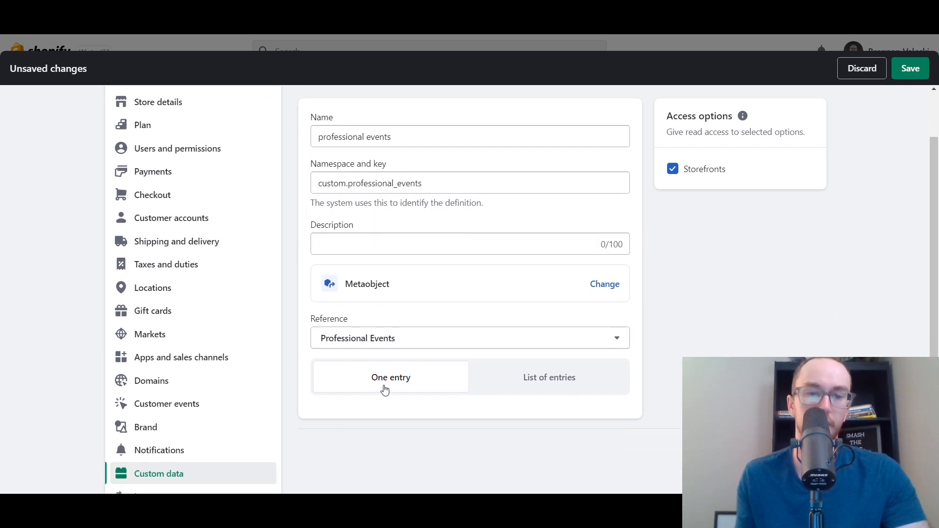
{"action": "scroll", "coordinate": [388, 475], "scroll_direction": "up", "scroll_amount": 1}
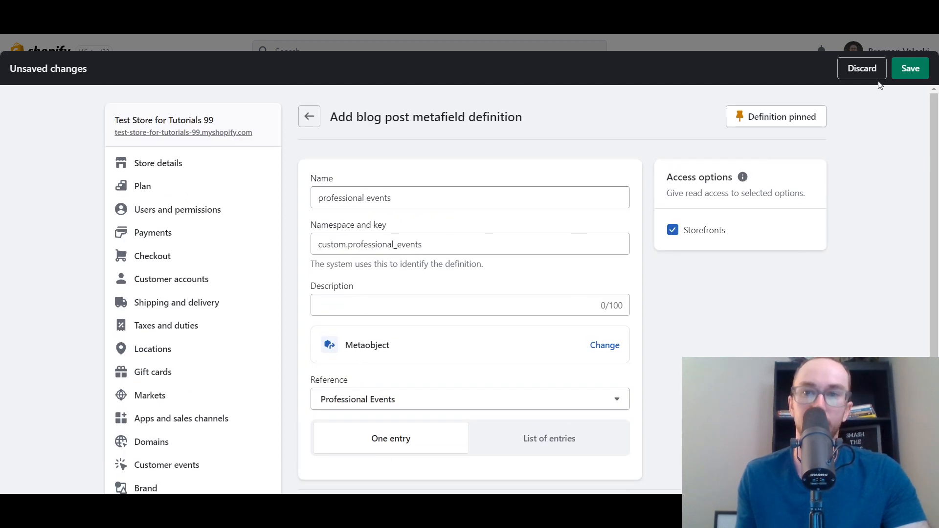
{"action": "scroll", "coordinate": [837, 261], "scroll_direction": "down", "scroll_amount": 2}
{"action": "left_click", "coordinate": [808, 390]}
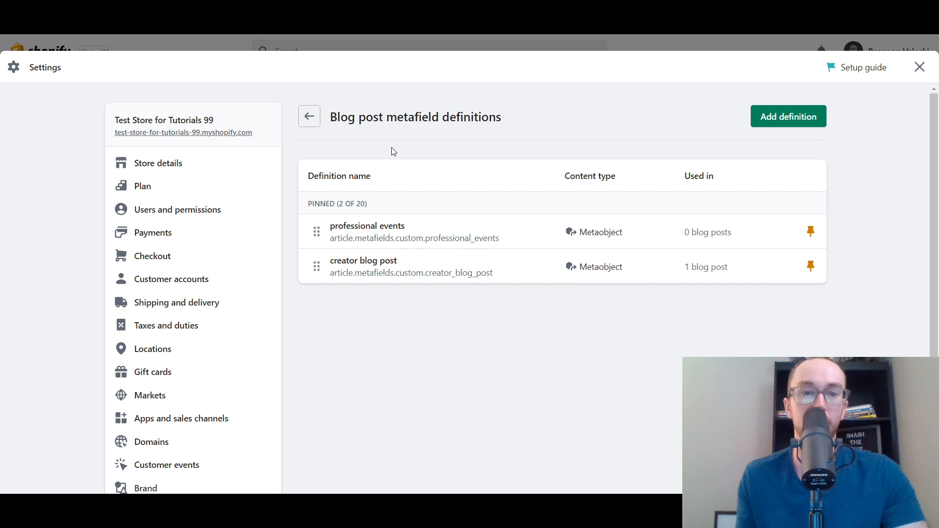
Go back to the custom data overview, look through the metafield categories, and close the store settings.
{"action": "left_click", "coordinate": [309, 117]}
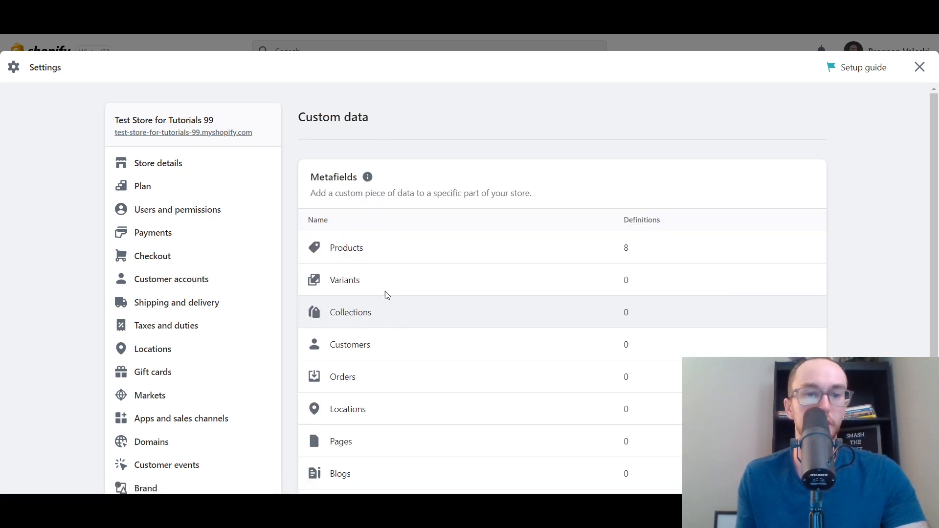
{"action": "scroll", "coordinate": [900, 260], "scroll_direction": "down", "scroll_amount": 2}
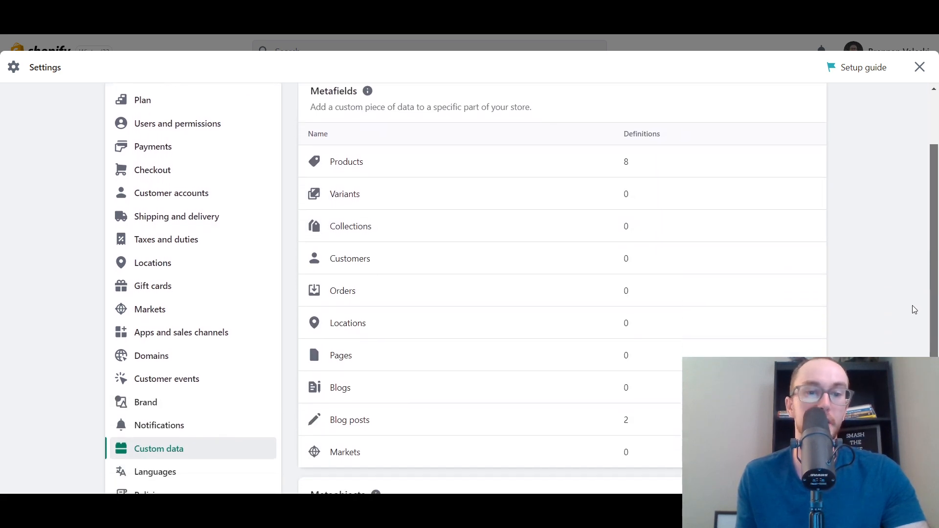
{"action": "scroll", "coordinate": [902, 323], "scroll_direction": "down", "scroll_amount": 1}
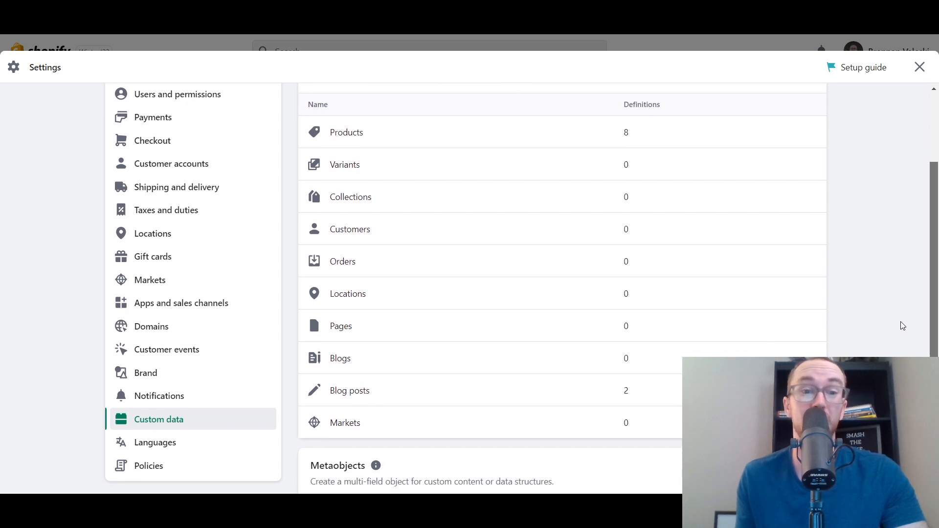
{"action": "scroll", "coordinate": [902, 333], "scroll_direction": "down", "scroll_amount": 1}
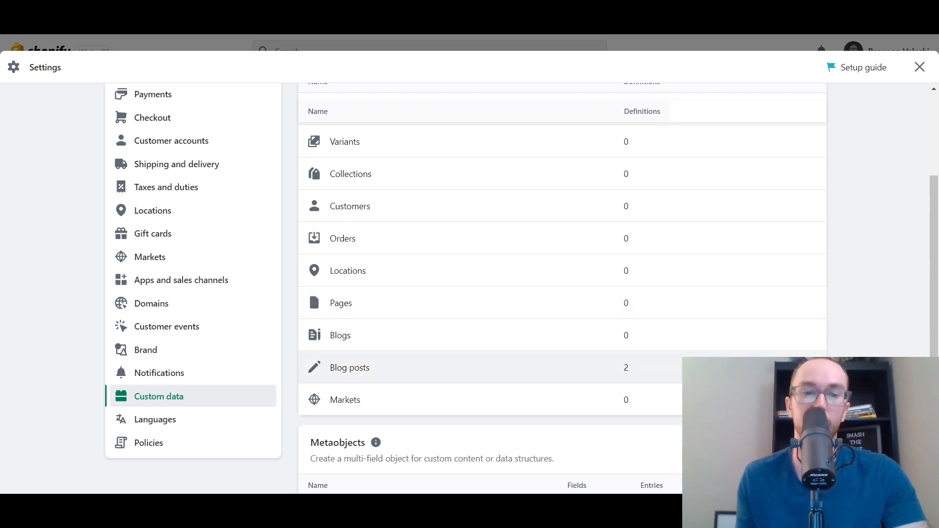
{"action": "left_click", "coordinate": [920, 76]}
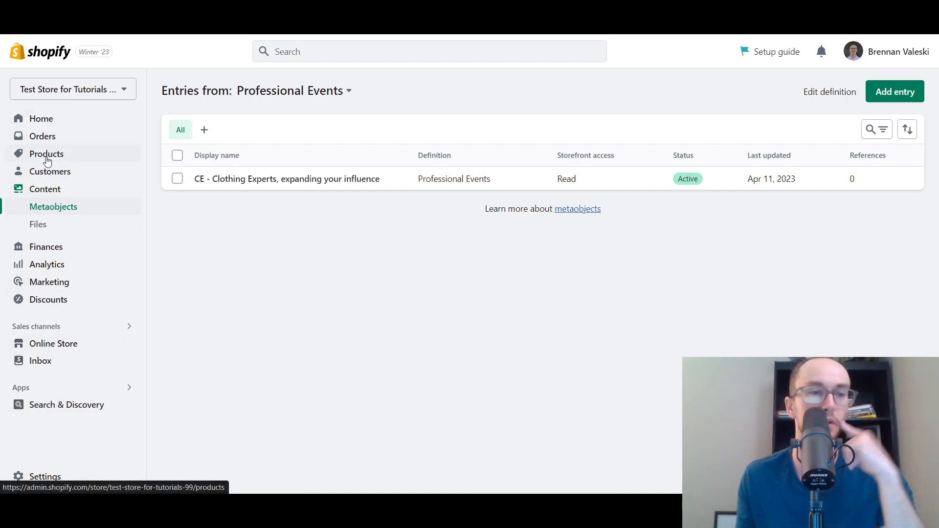
Open the "Can a Rolex Get Wet?" post from the online store's blog posts.
{"action": "left_click", "coordinate": [51, 348]}
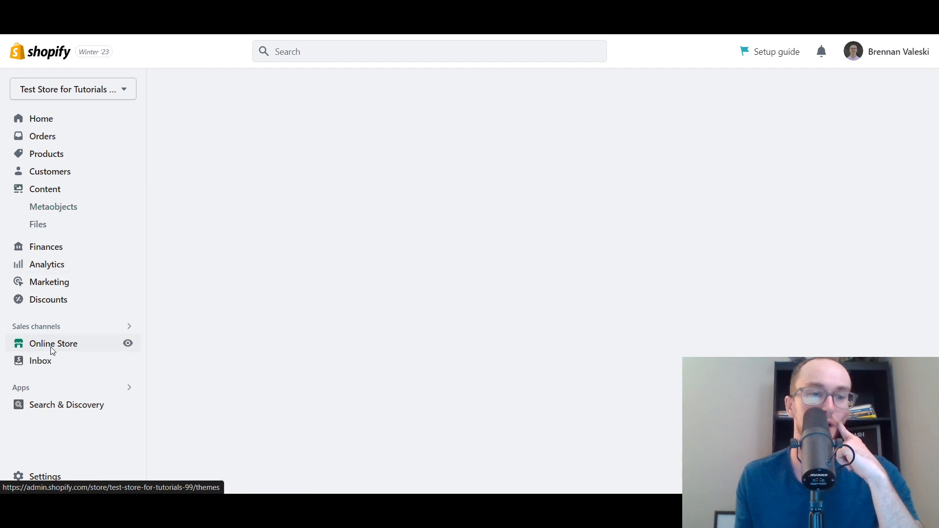
{"action": "left_click", "coordinate": [51, 340]}
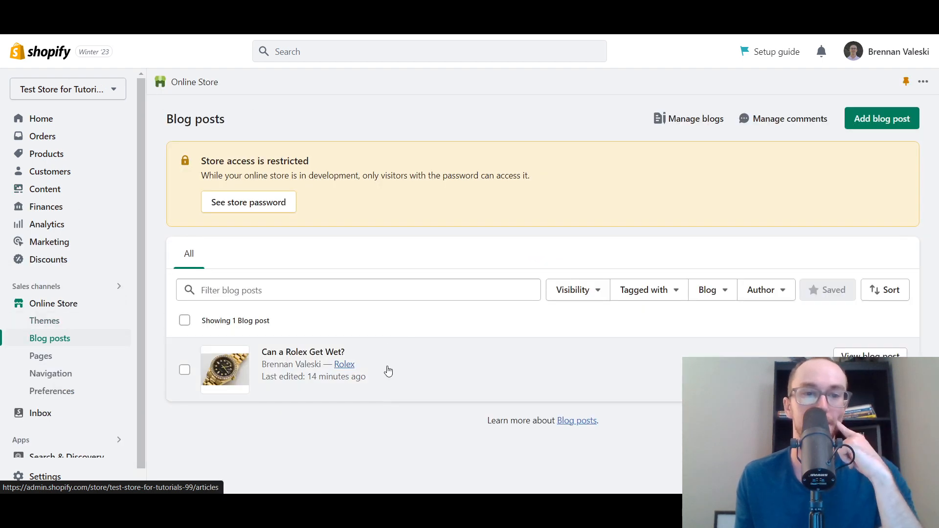
{"action": "left_click", "coordinate": [388, 372]}
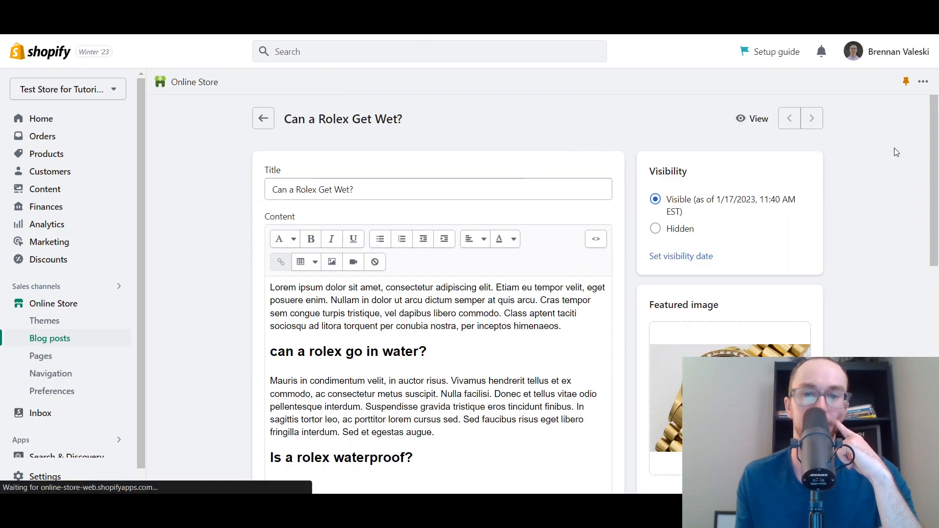
Show all metafields of the "Can a Rolex Get Wet?" blog post.
{"action": "scroll", "coordinate": [934, 259], "scroll_direction": "down", "scroll_amount": 3}
{"action": "left_click_drag", "start_coordinate": [935, 259], "coordinate": [935, 459]}
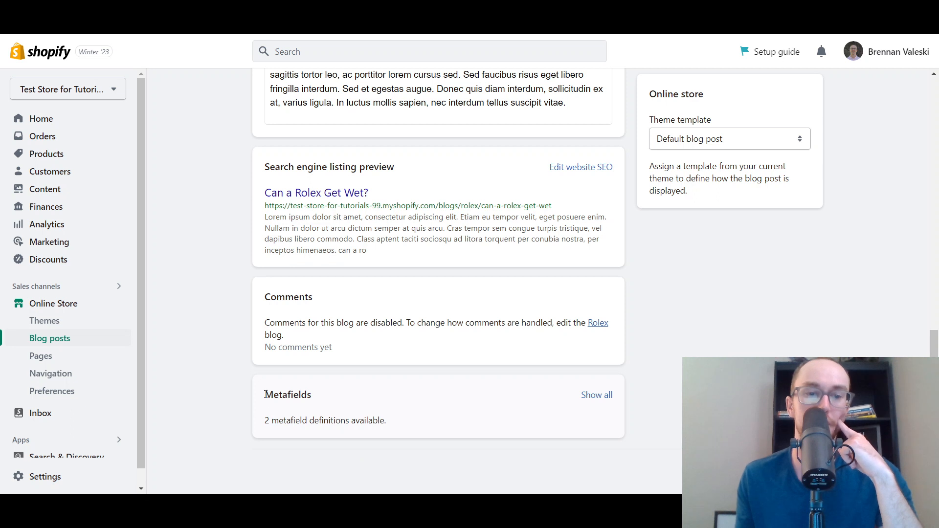
{"action": "left_click_drag", "start_coordinate": [266, 395], "coordinate": [344, 403]}
{"action": "left_click", "coordinate": [324, 424]}
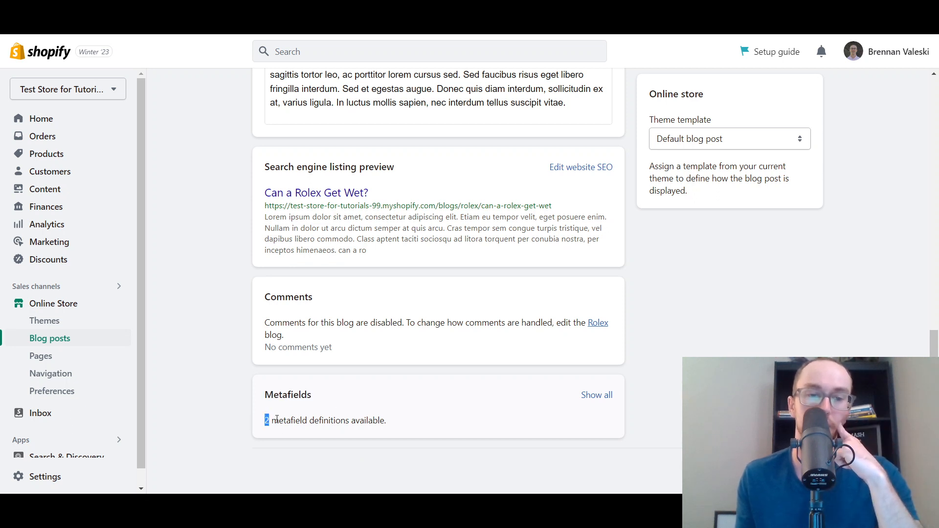
{"action": "left_click_drag", "start_coordinate": [276, 419], "coordinate": [449, 424]}
{"action": "left_click", "coordinate": [531, 423]}
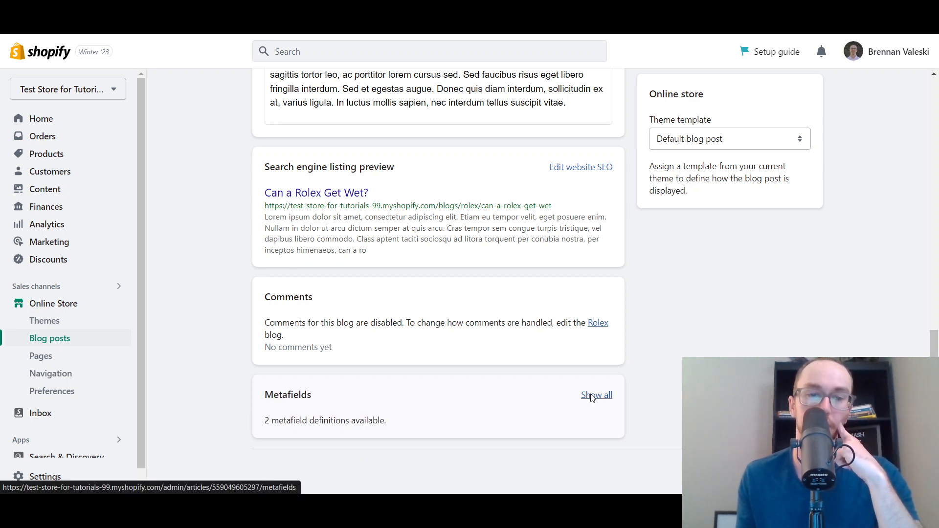
{"action": "left_click", "coordinate": [592, 396]}
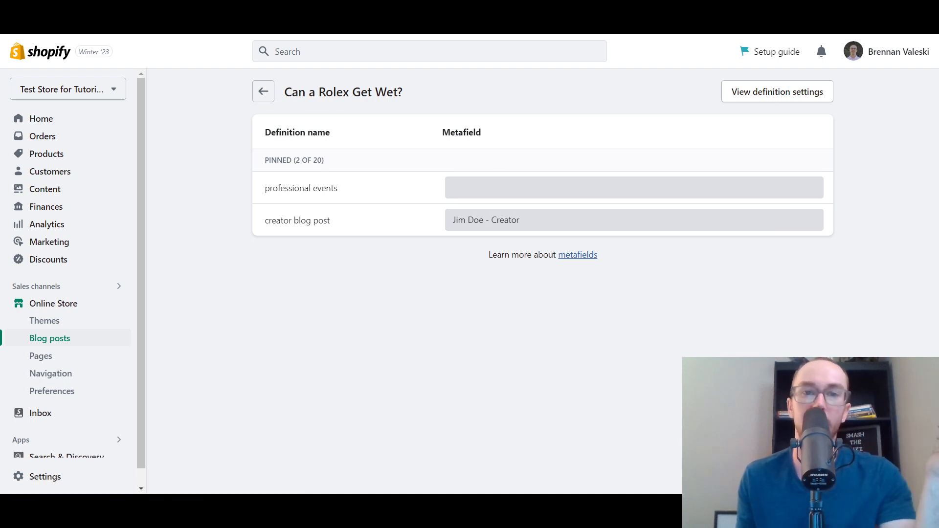
Assign the "CE - Clothing Experts, expanding your influence" entry to the post's professional events metafield and save.
{"action": "left_click", "coordinate": [504, 187]}
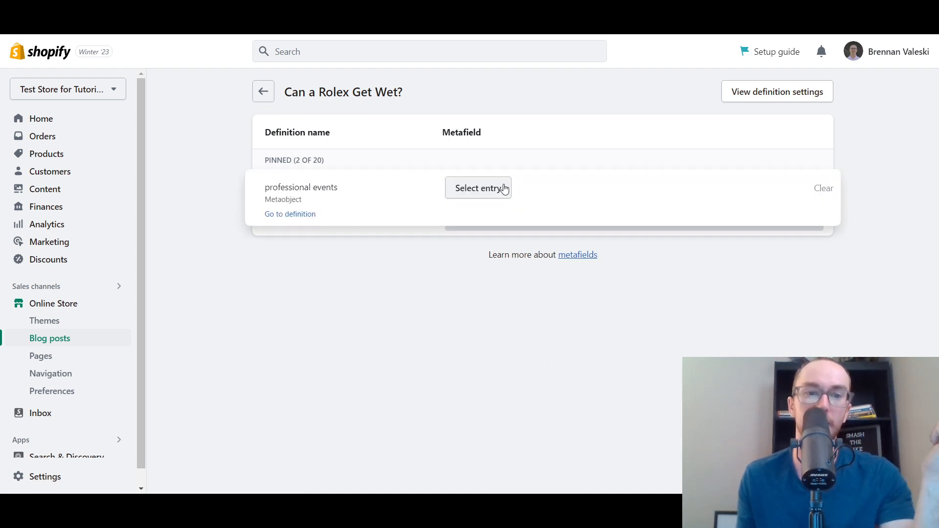
{"action": "left_click", "coordinate": [461, 194]}
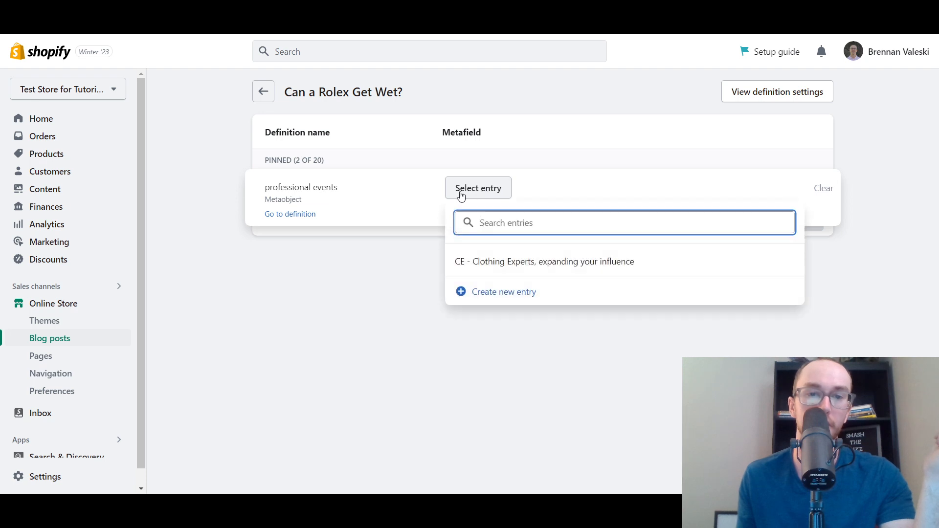
{"action": "left_click", "coordinate": [504, 259]}
{"action": "left_click", "coordinate": [419, 279]}
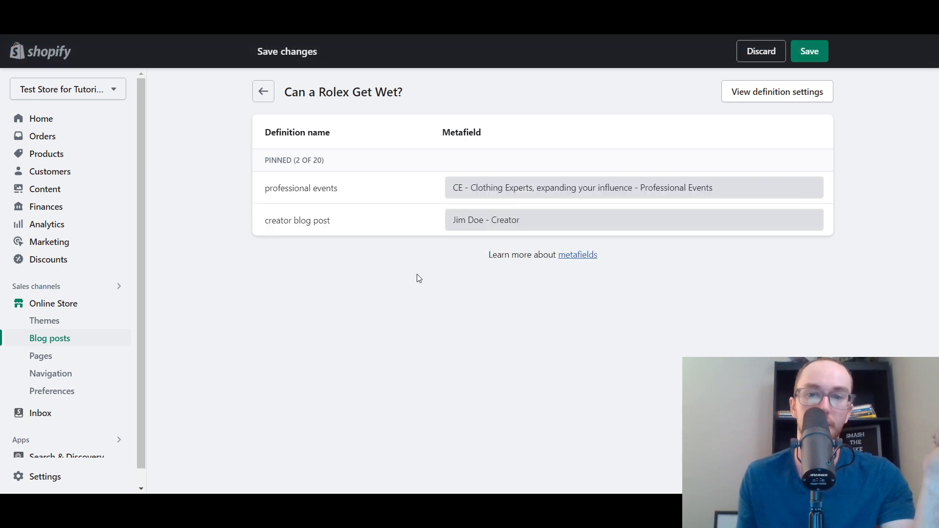
{"action": "left_click", "coordinate": [809, 51]}
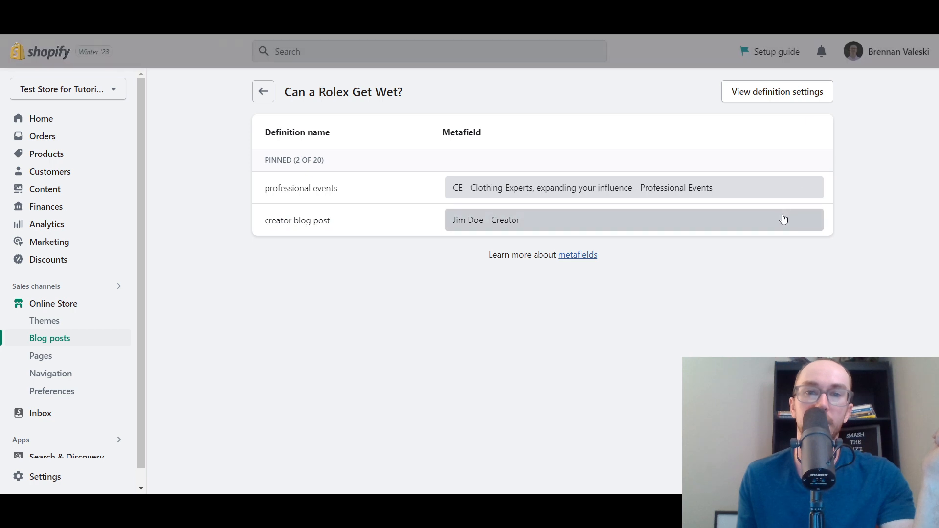
Review the entry assigned to the post's professional events metafield.
{"action": "left_click", "coordinate": [502, 197]}
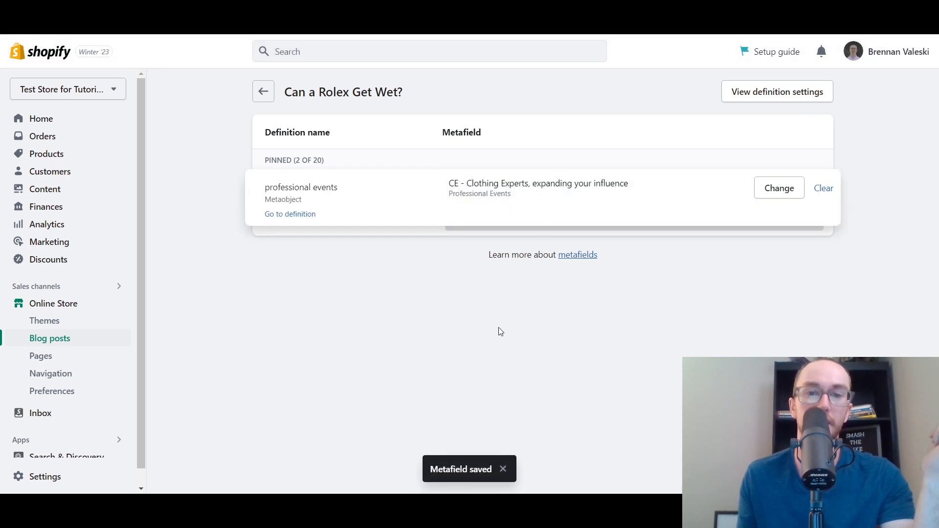
{"action": "left_click", "coordinate": [484, 334]}
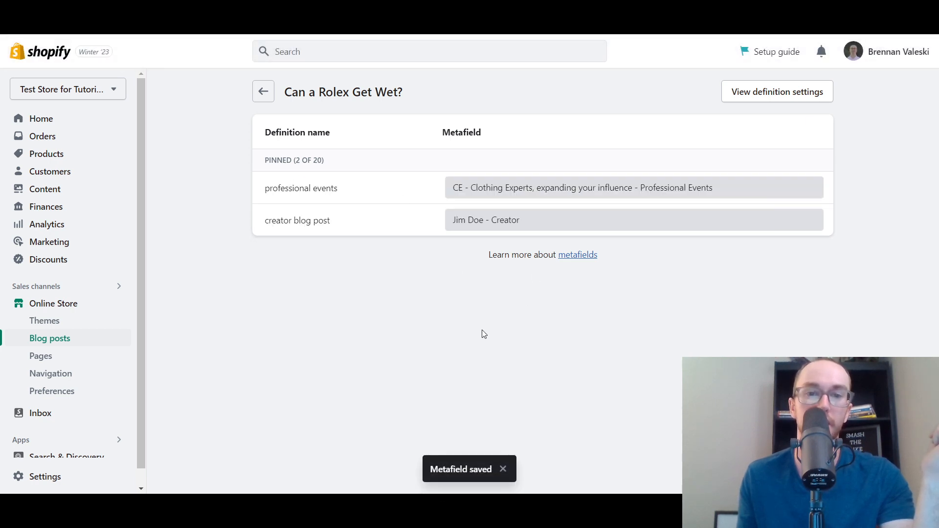
{"action": "left_click", "coordinate": [465, 194]}
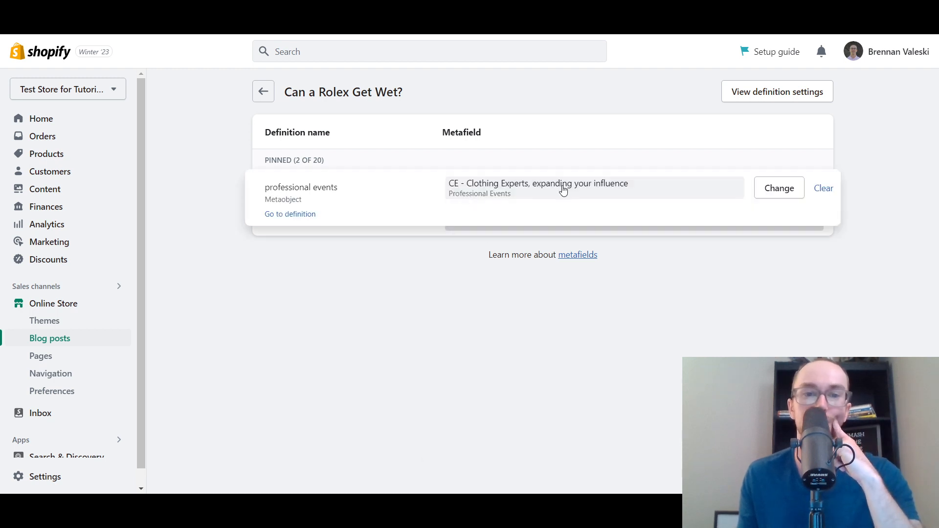
{"action": "left_click", "coordinate": [550, 331]}
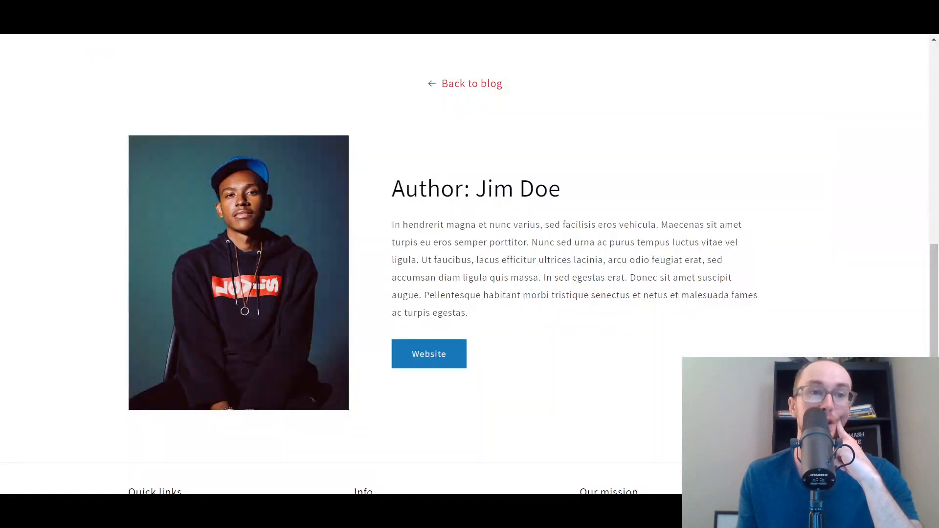
Reload the blog post's storefront page and examine its content and the author section for the professional event.
{"action": "key", "text": "F5"}
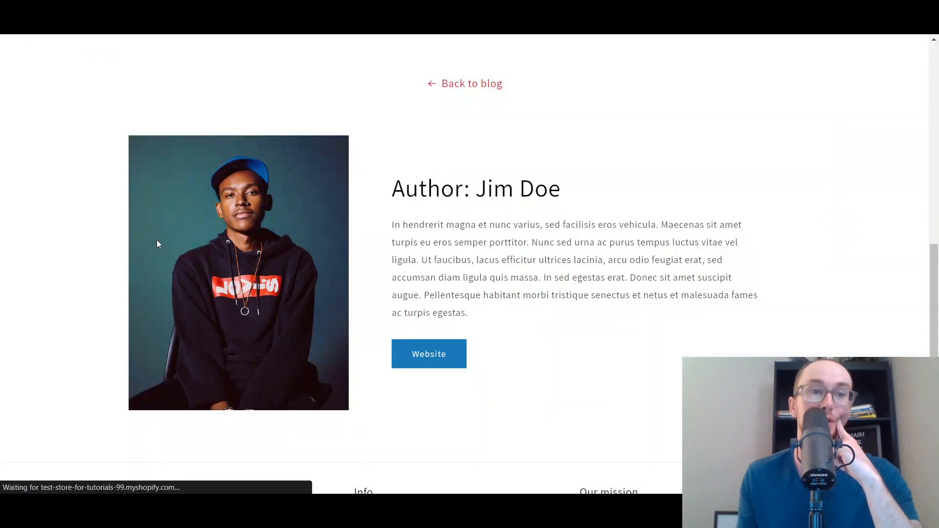
{"action": "scroll", "coordinate": [630, 325], "scroll_direction": "down", "scroll_amount": 5}
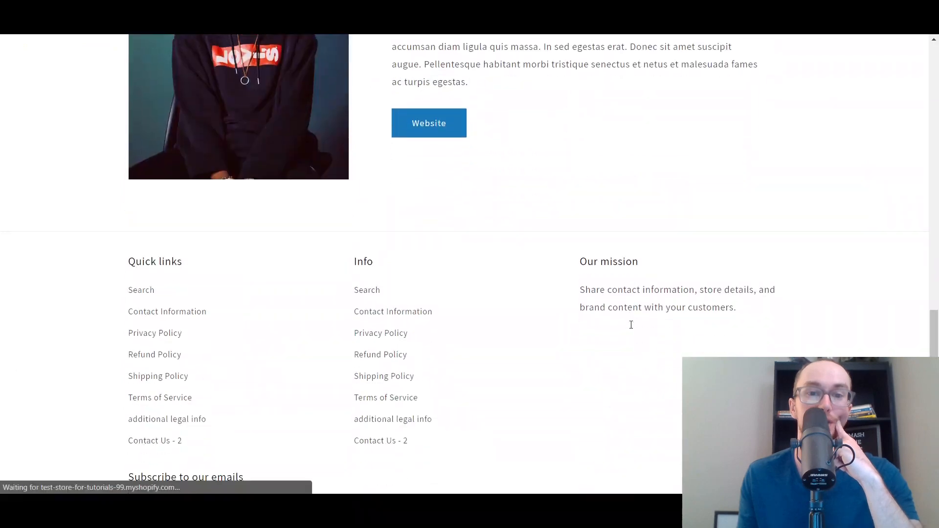
{"action": "scroll", "coordinate": [592, 244], "scroll_direction": "up", "scroll_amount": 5}
{"action": "scroll", "coordinate": [563, 251], "scroll_direction": "up", "scroll_amount": 10}
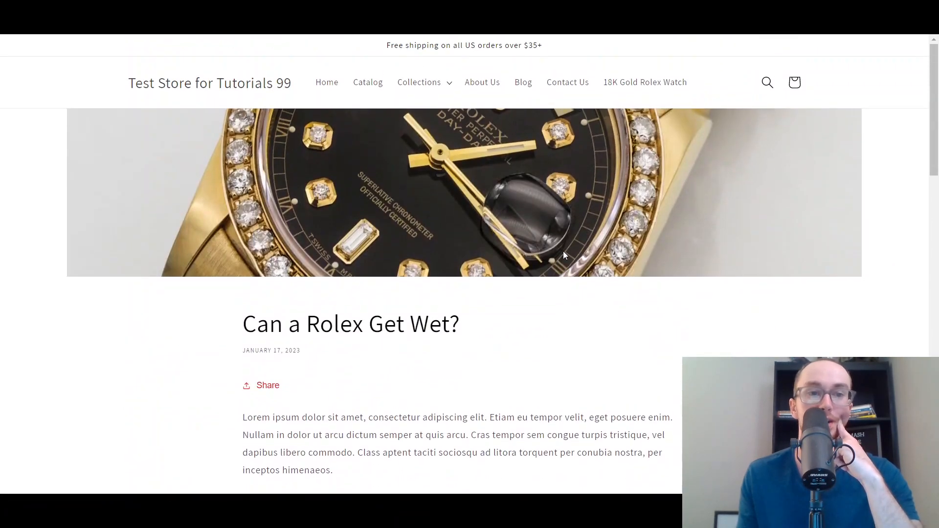
{"action": "scroll", "coordinate": [563, 251], "scroll_direction": "down", "scroll_amount": 8}
{"action": "scroll", "coordinate": [563, 251], "scroll_direction": "down", "scroll_amount": 7}
{"action": "scroll", "coordinate": [562, 256], "scroll_direction": "up", "scroll_amount": 1}
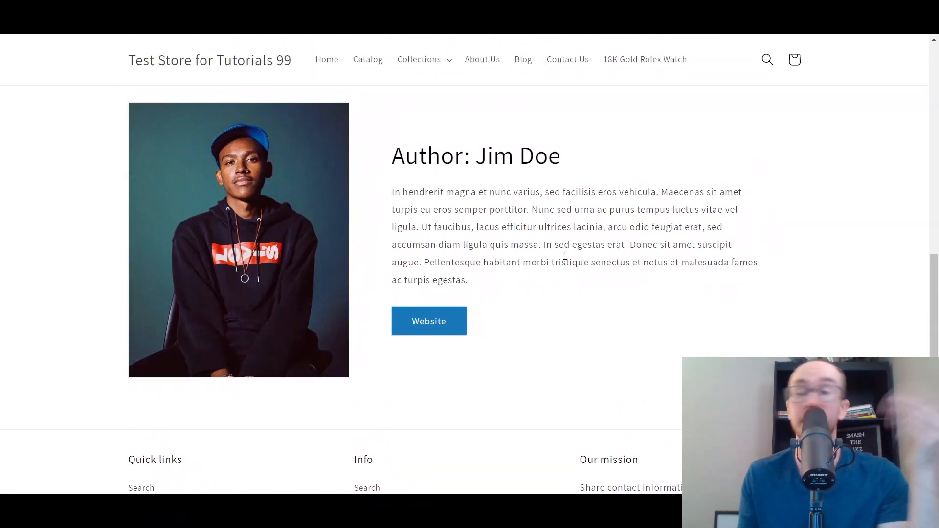
{"action": "scroll", "coordinate": [565, 250], "scroll_direction": "up", "scroll_amount": 1}
{"action": "scroll", "coordinate": [651, 225], "scroll_direction": "down", "scroll_amount": 1}
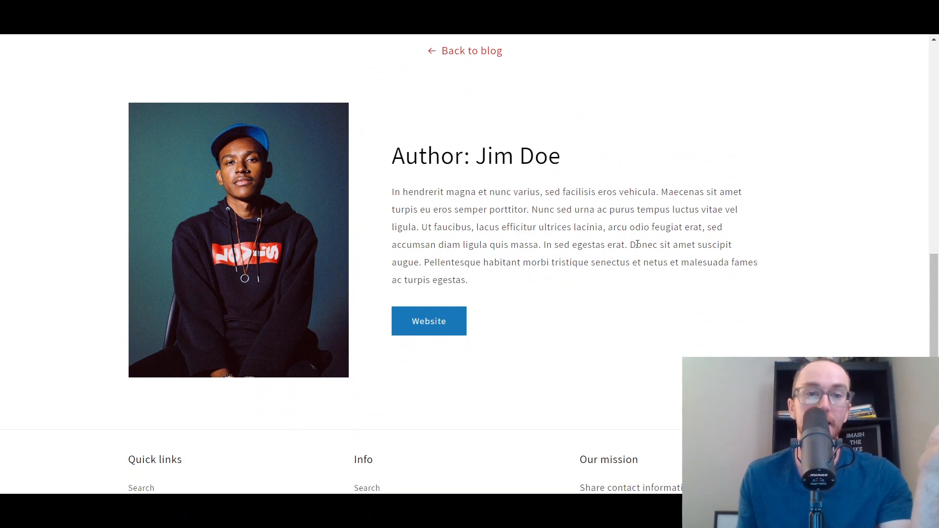
{"action": "scroll", "coordinate": [602, 289], "scroll_direction": "down", "scroll_amount": 1}
{"action": "scroll", "coordinate": [602, 289], "scroll_direction": "up", "scroll_amount": 12}
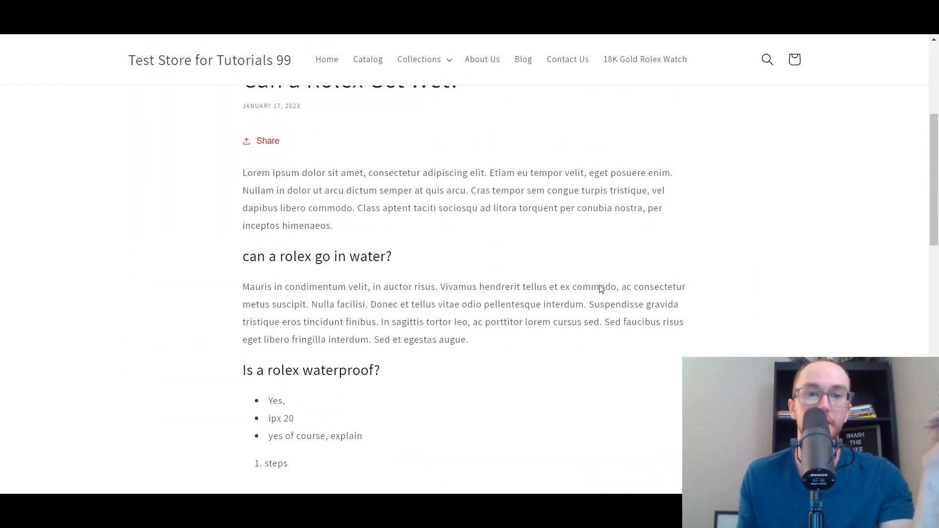
{"action": "scroll", "coordinate": [601, 289], "scroll_direction": "down", "scroll_amount": 10}
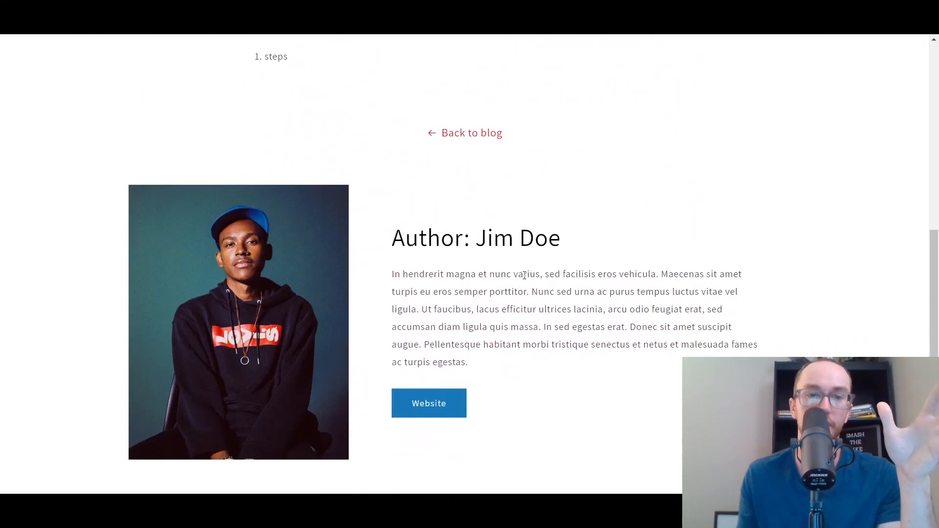
Compare the post's metafield values in the admin with its storefront page, checking the article body and author section.
{"action": "key", "text": "ctrl+shift+Tab"}
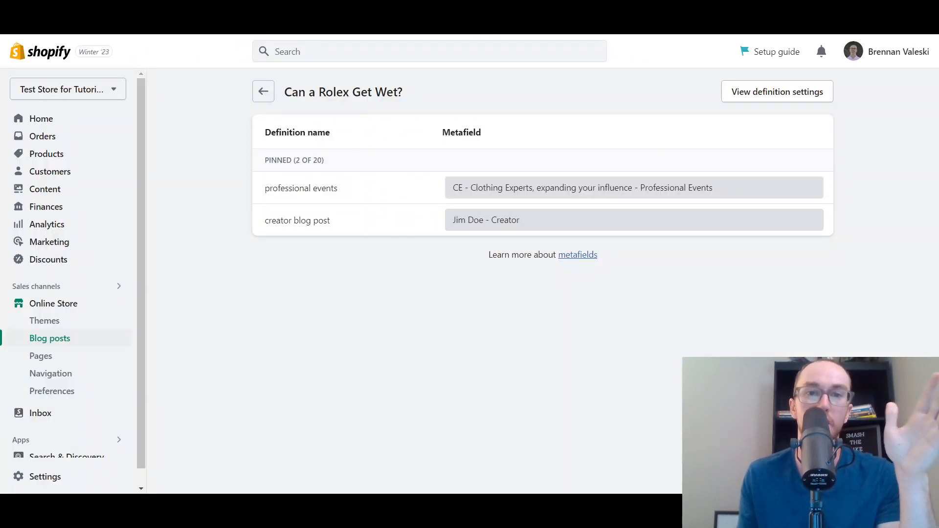
{"action": "key", "text": "ctrl+Tab"}
{"action": "scroll", "coordinate": [547, 341], "scroll_direction": "down", "scroll_amount": 4}
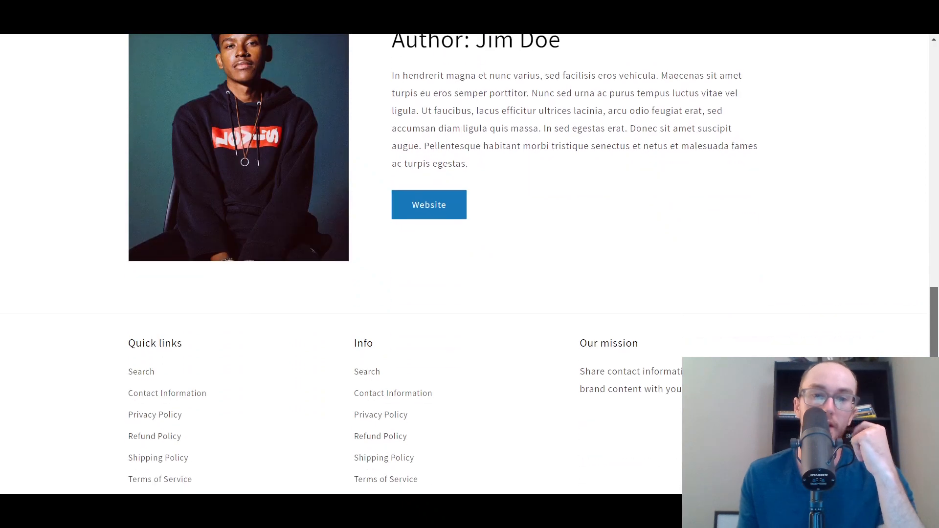
{"action": "key", "text": "ctrl+shift+Tab"}
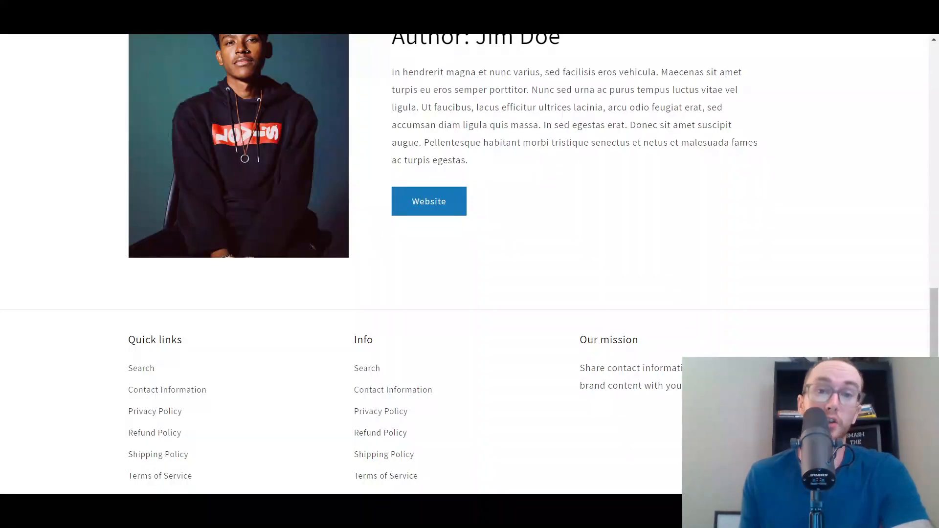
{"action": "scroll", "coordinate": [437, 221], "scroll_direction": "up", "scroll_amount": 3}
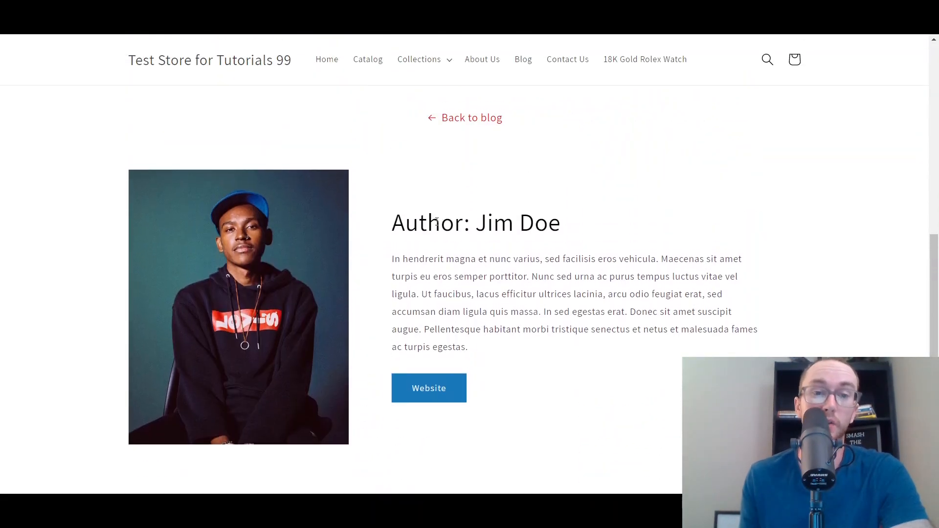
{"action": "scroll", "coordinate": [432, 222], "scroll_direction": "up", "scroll_amount": 10}
{"action": "scroll", "coordinate": [424, 226], "scroll_direction": "down", "scroll_amount": 12}
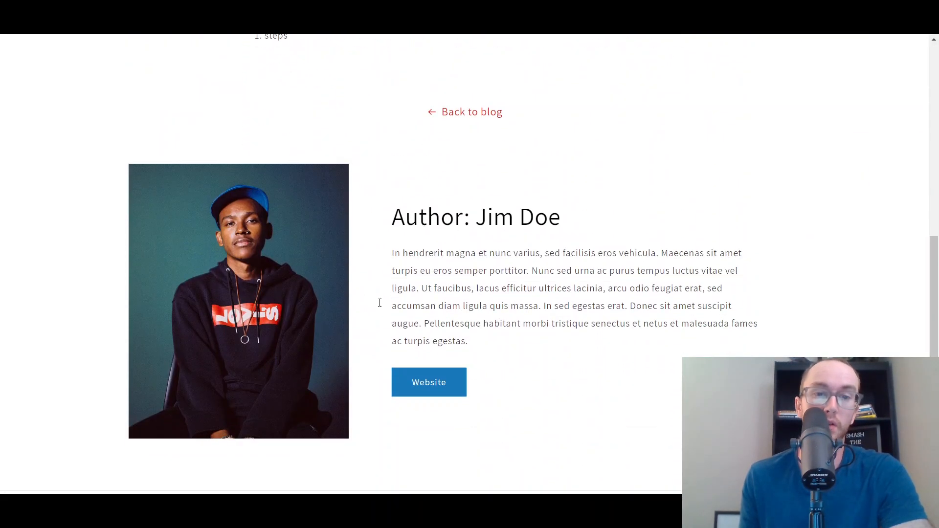
{"action": "scroll", "coordinate": [387, 301], "scroll_direction": "up", "scroll_amount": 12}
{"action": "scroll", "coordinate": [512, 265], "scroll_direction": "down", "scroll_amount": 5}
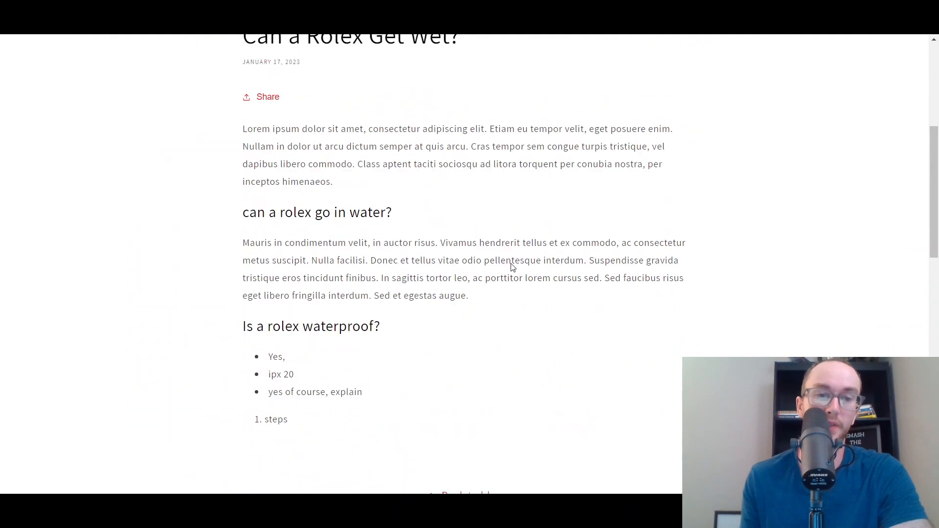
{"action": "scroll", "coordinate": [511, 267], "scroll_direction": "down", "scroll_amount": 10}
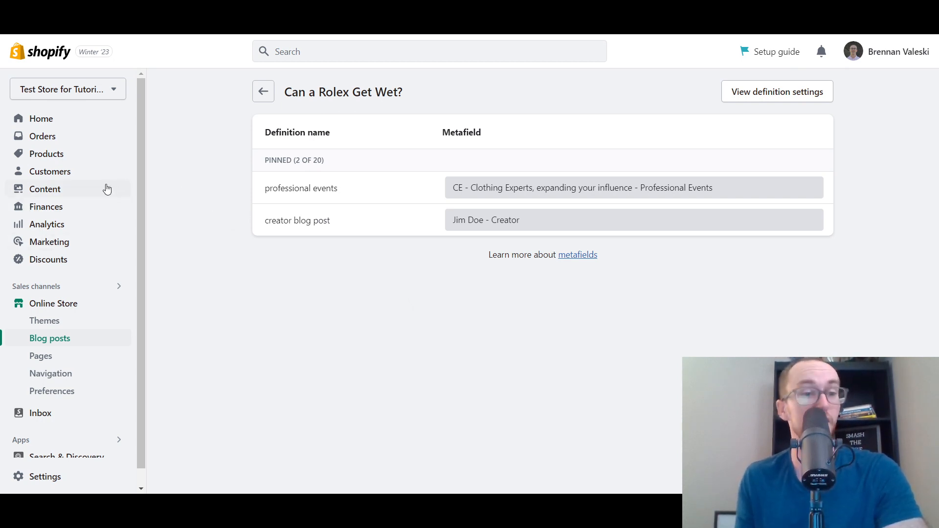
Open the current theme "Updated copy of Dawn" for customization and switch to the Default blog post template.
{"action": "left_click", "coordinate": [59, 309]}
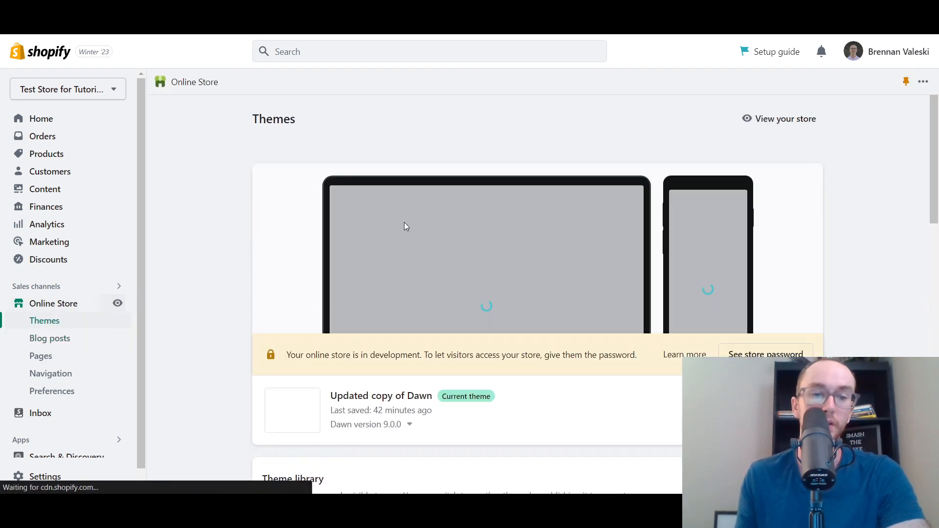
{"action": "scroll", "coordinate": [936, 208], "scroll_direction": "down", "scroll_amount": 1}
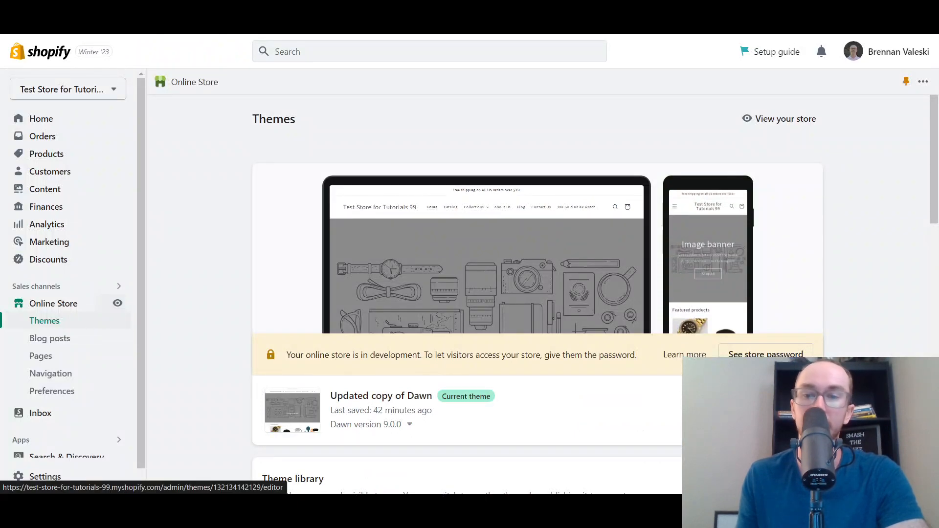
{"action": "left_click", "coordinate": [783, 410]}
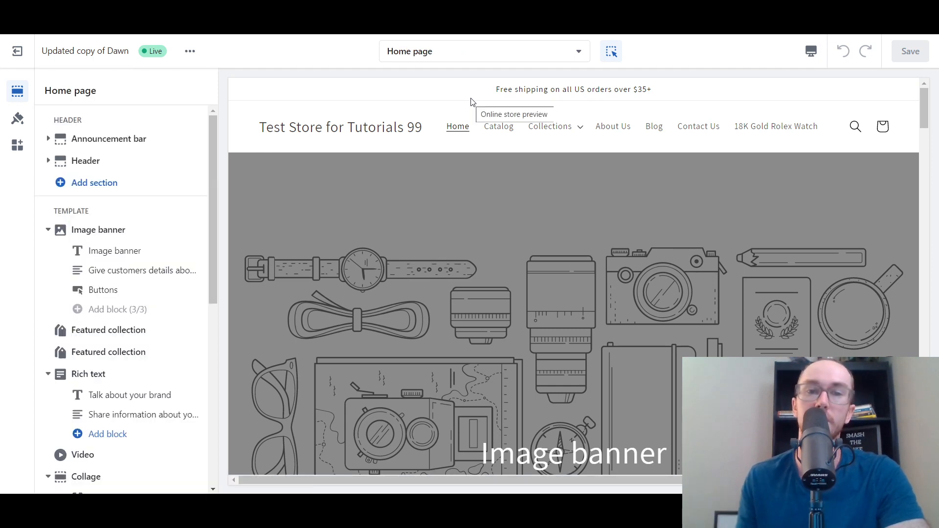
{"action": "scroll", "coordinate": [927, 113], "scroll_direction": "down", "scroll_amount": 1}
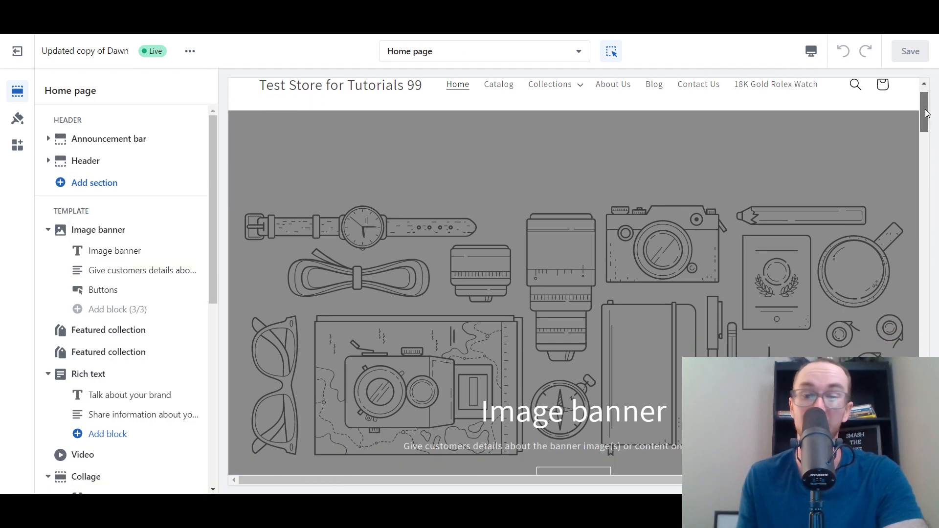
{"action": "mouse_move", "coordinate": [926, 113]}
{"action": "left_mouse_down"}
{"action": "mouse_move", "coordinate": [925, 167]}
{"action": "mouse_move", "coordinate": [923, 106]}
{"action": "left_mouse_up"}
{"action": "left_click", "coordinate": [559, 58]}
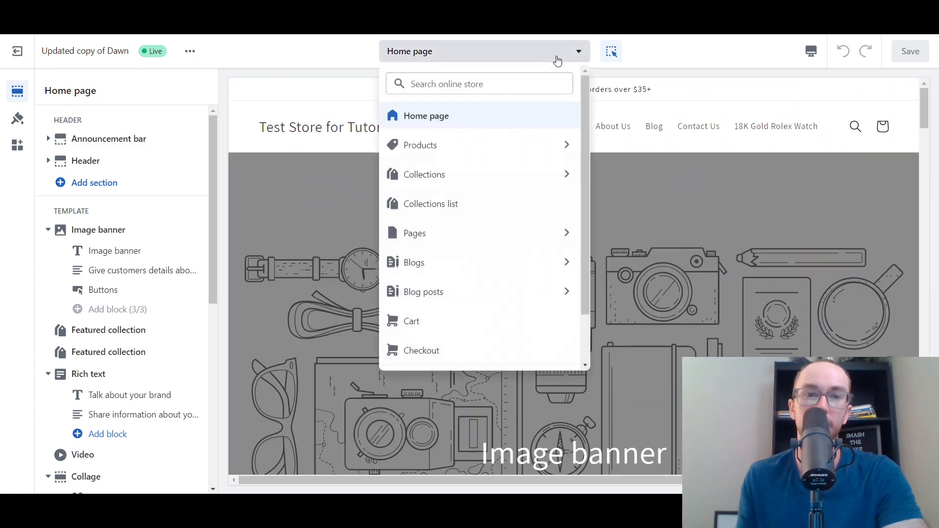
{"action": "left_click", "coordinate": [493, 304]}
{"action": "left_click", "coordinate": [498, 145]}
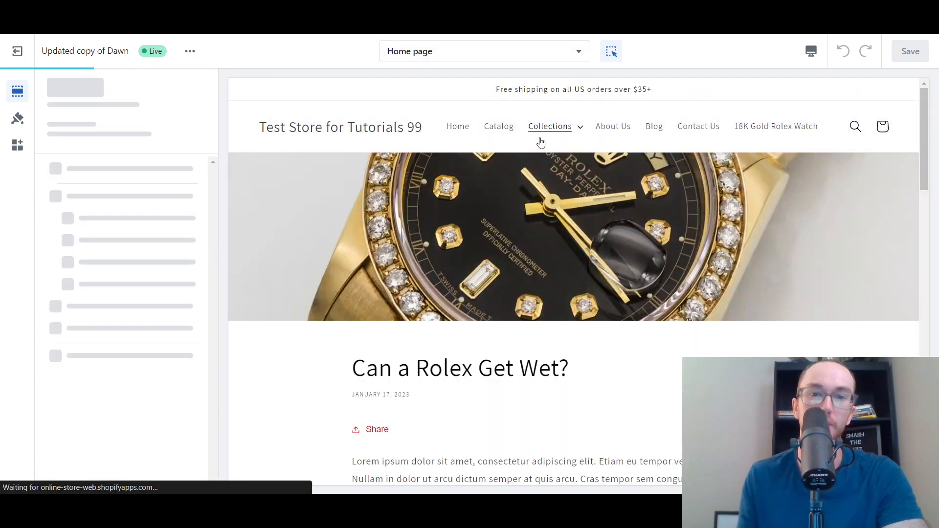
Add an Image with text section to the blog post template directly below the author section.
{"action": "left_click_drag", "start_coordinate": [928, 126], "coordinate": [908, 323]}
{"action": "scroll", "coordinate": [494, 173], "scroll_direction": "up", "scroll_amount": 2}
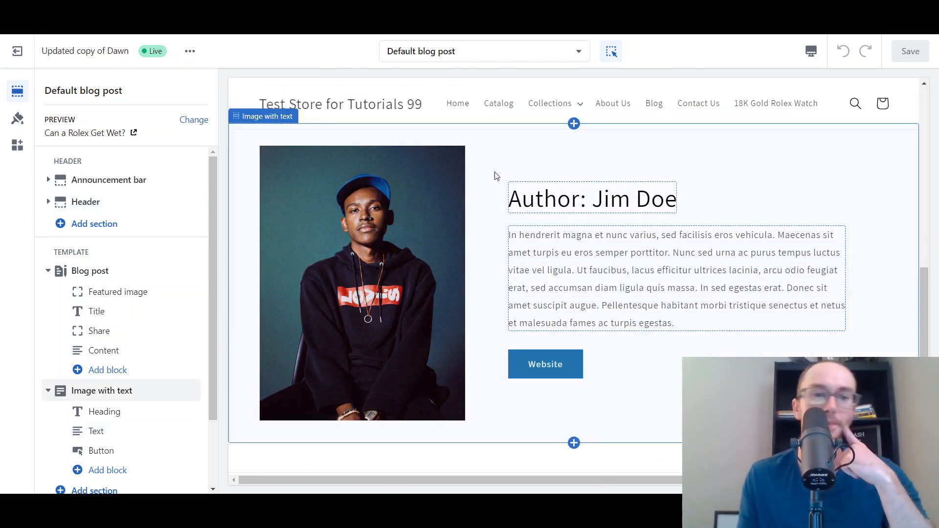
{"action": "scroll", "coordinate": [494, 174], "scroll_direction": "down", "scroll_amount": 2}
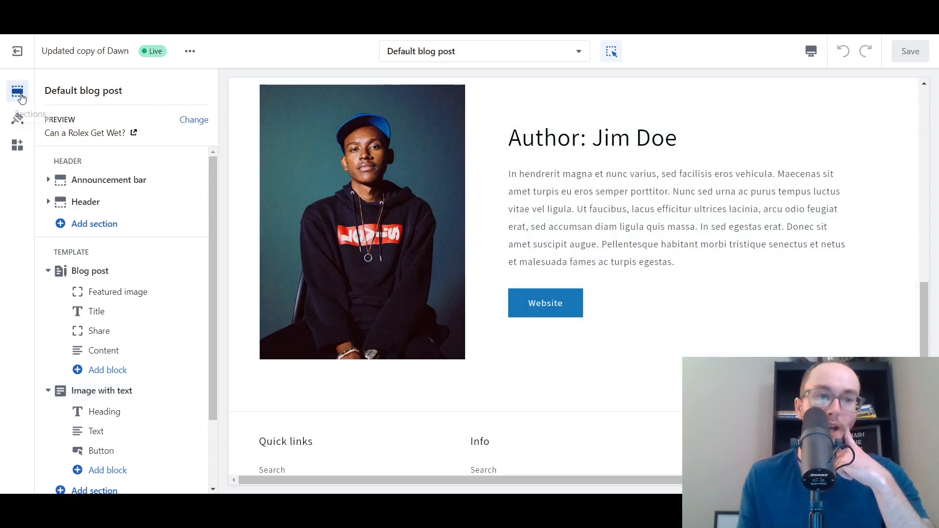
{"action": "mouse_move", "coordinate": [577, 386]}
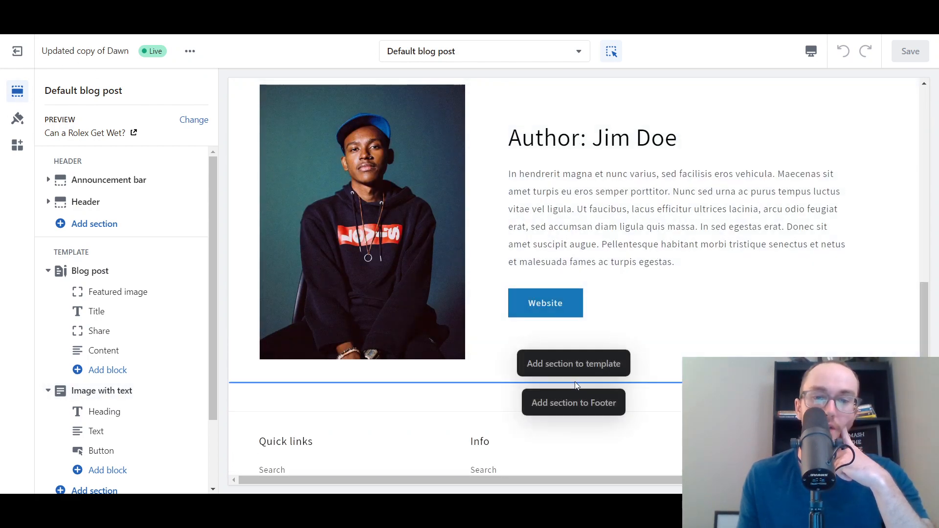
{"action": "left_click", "coordinate": [572, 367]}
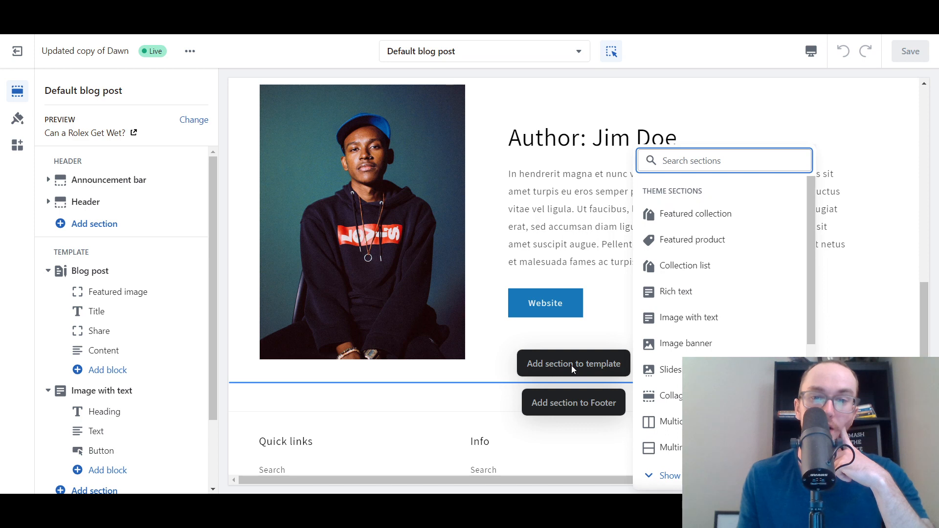
{"action": "mouse_move", "coordinate": [809, 268]}
{"action": "left_mouse_down"}
{"action": "mouse_move", "coordinate": [809, 310]}
{"action": "mouse_move", "coordinate": [808, 262]}
{"action": "left_mouse_up"}
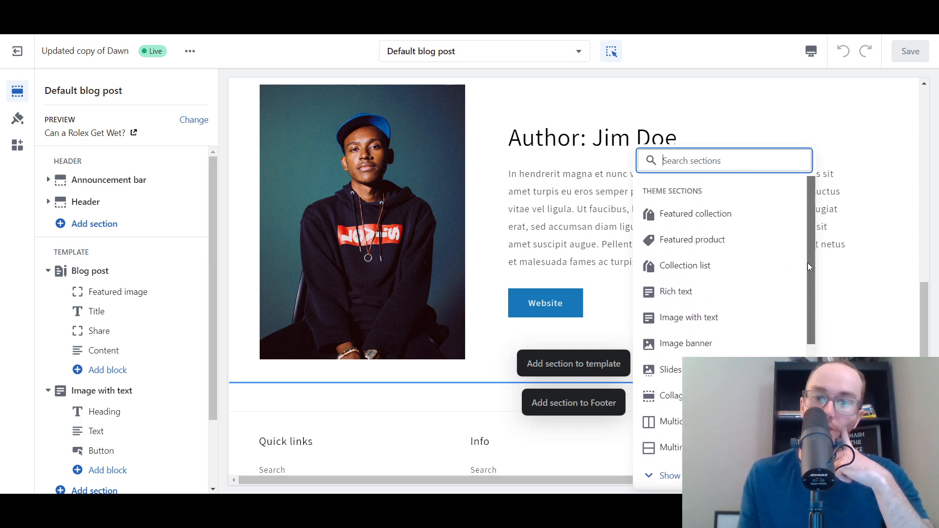
{"action": "left_click", "coordinate": [746, 324]}
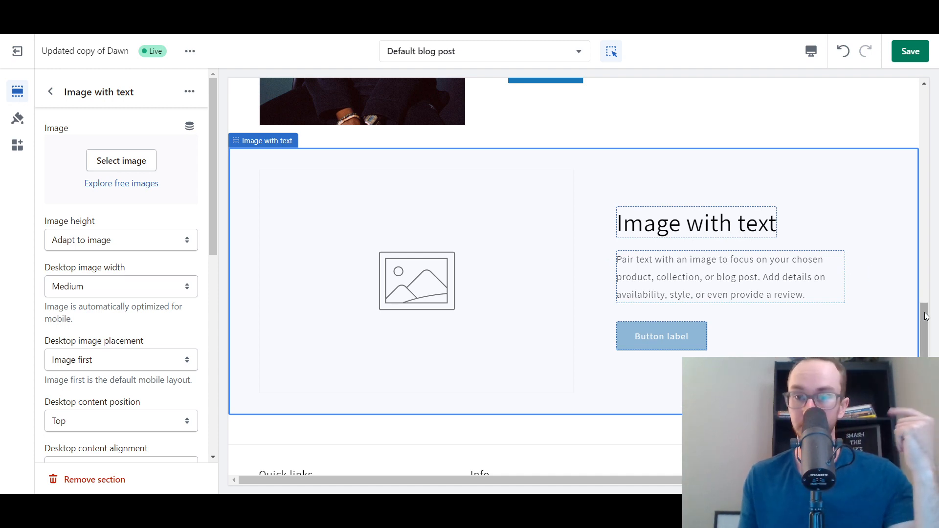
{"action": "left_click_drag", "start_coordinate": [926, 317], "coordinate": [916, 227]}
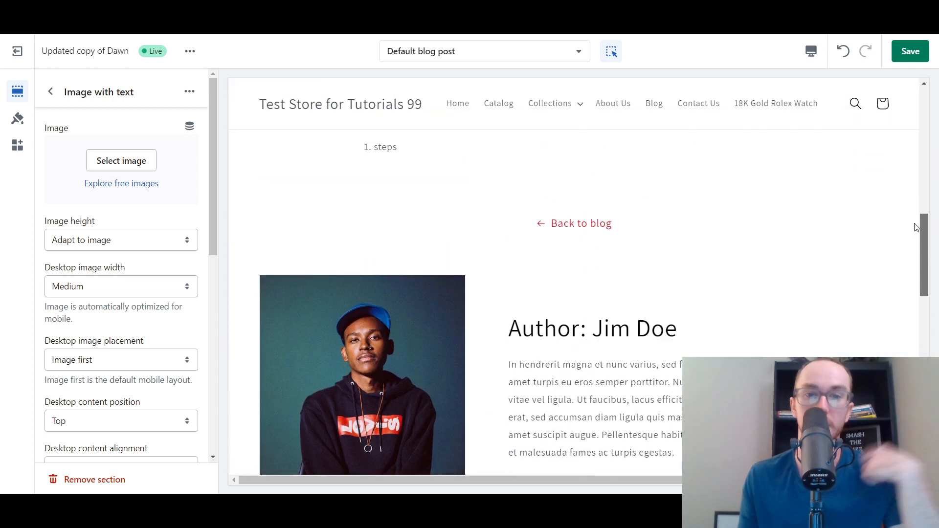
{"action": "scroll", "coordinate": [680, 339], "scroll_direction": "down", "scroll_amount": 10}
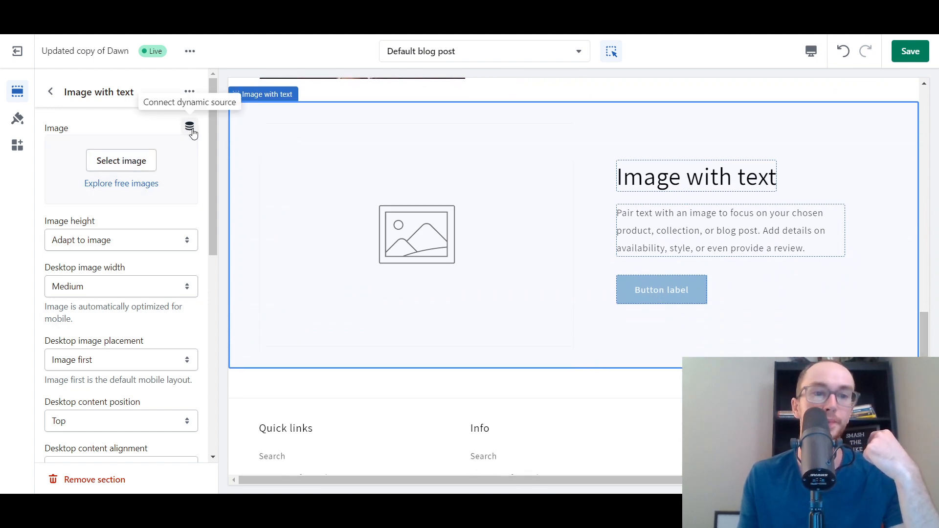
{"action": "left_click", "coordinate": [50, 91]}
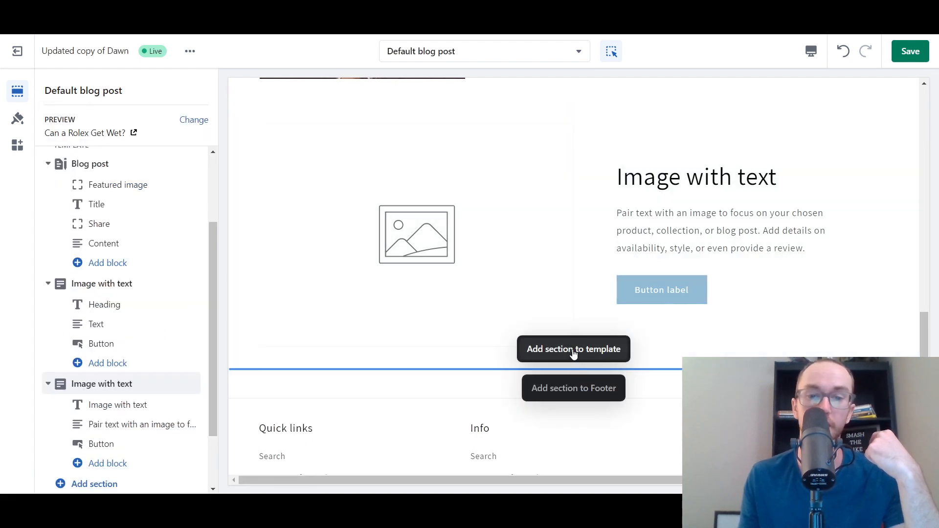
{"action": "left_click", "coordinate": [575, 350]}
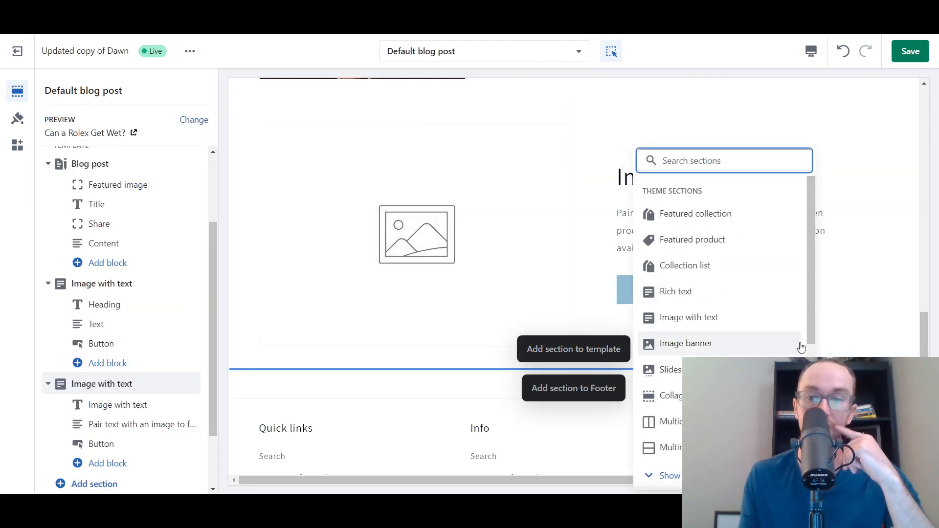
{"action": "scroll", "coordinate": [809, 353], "scroll_direction": "down", "scroll_amount": 1}
{"action": "scroll", "coordinate": [809, 352], "scroll_direction": "down", "scroll_amount": 3}
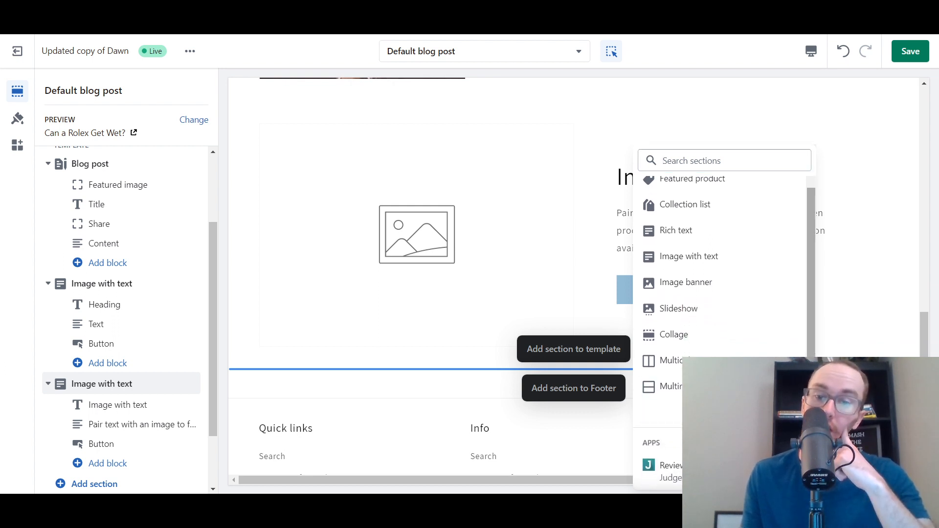
{"action": "scroll", "coordinate": [807, 344], "scroll_direction": "down", "scroll_amount": 2}
{"action": "left_click_drag", "start_coordinate": [805, 341], "coordinate": [805, 313]}
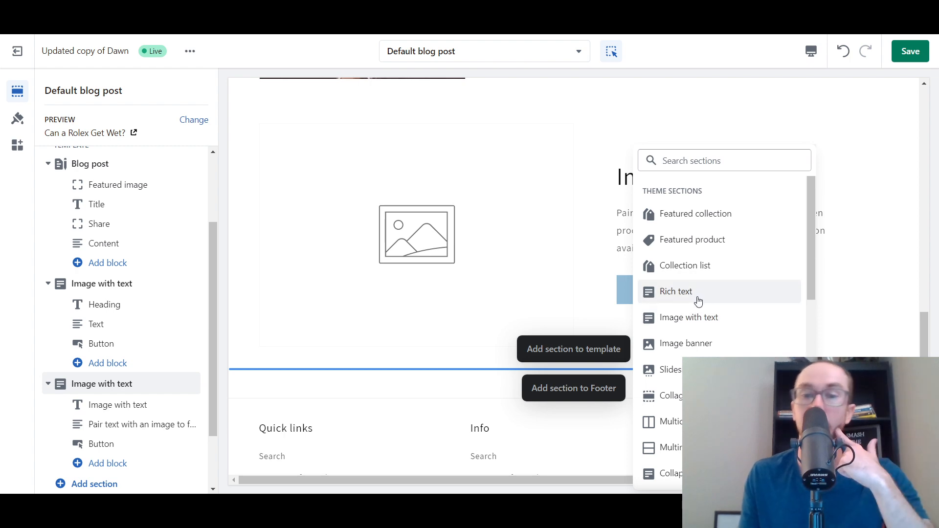
{"action": "key", "text": "Escape"}
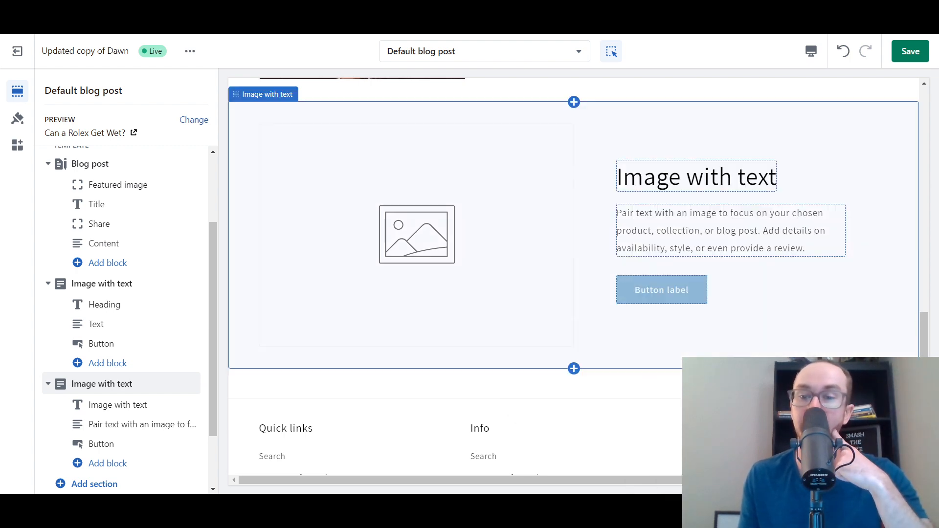
{"action": "left_click", "coordinate": [871, 397]}
{"action": "left_click_drag", "start_coordinate": [925, 385], "coordinate": [926, 256]}
{"action": "scroll", "coordinate": [688, 216], "scroll_direction": "down", "scroll_amount": 5}
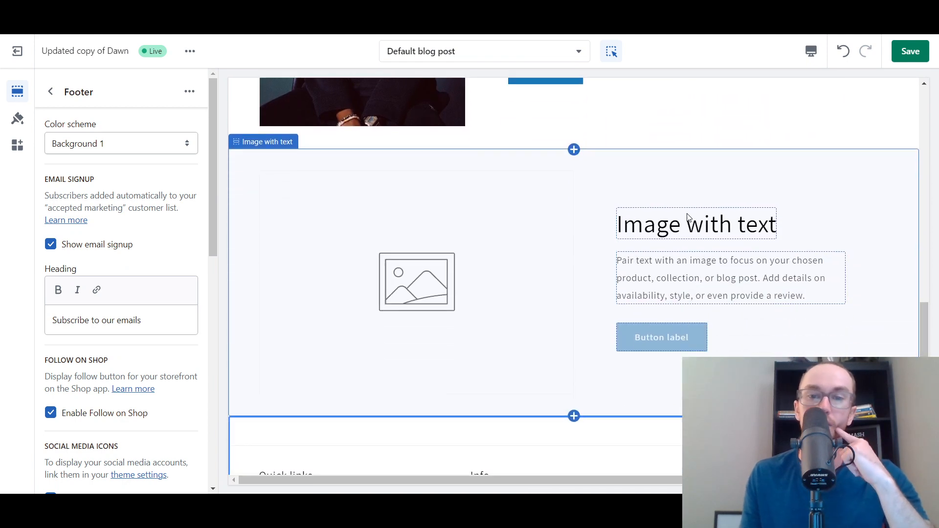
Connect the new Image with text section's image to the Image field of the professional events metafield.
{"action": "left_click", "coordinate": [465, 239]}
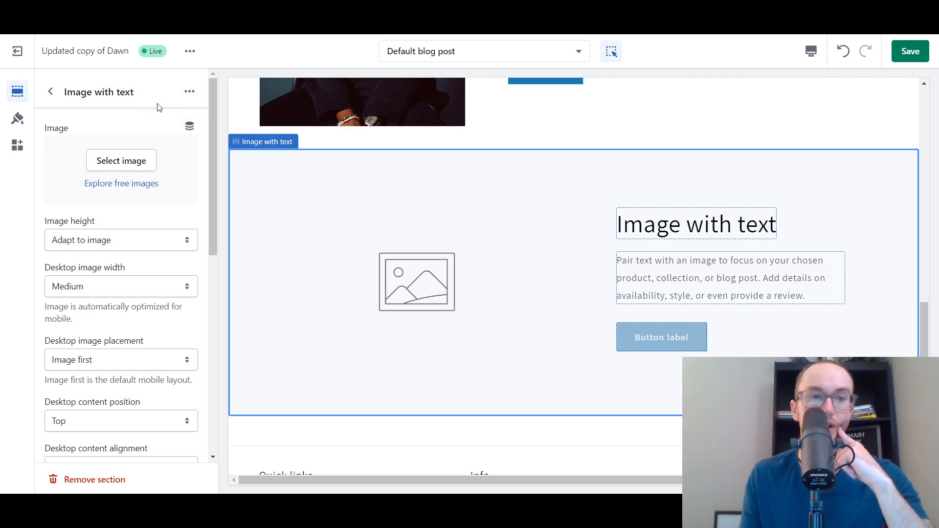
{"action": "left_click", "coordinate": [190, 128]}
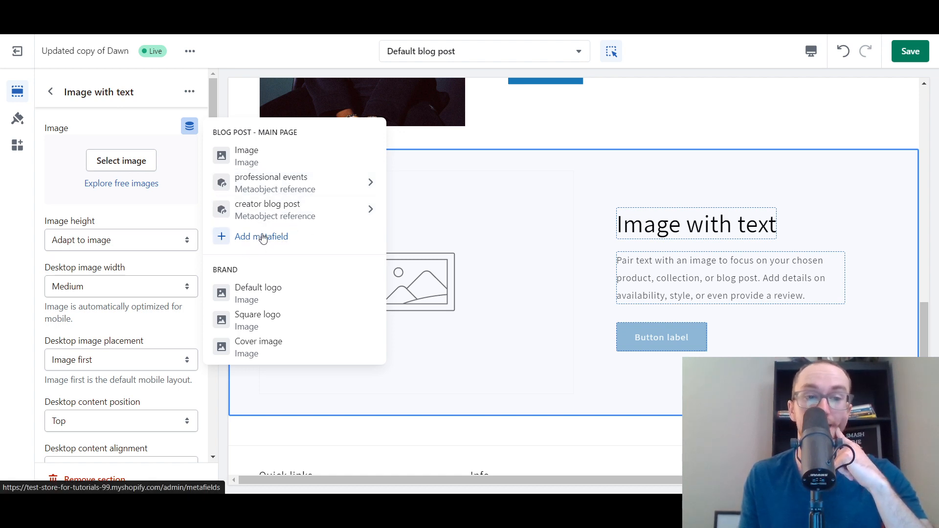
{"action": "left_click", "coordinate": [278, 195]}
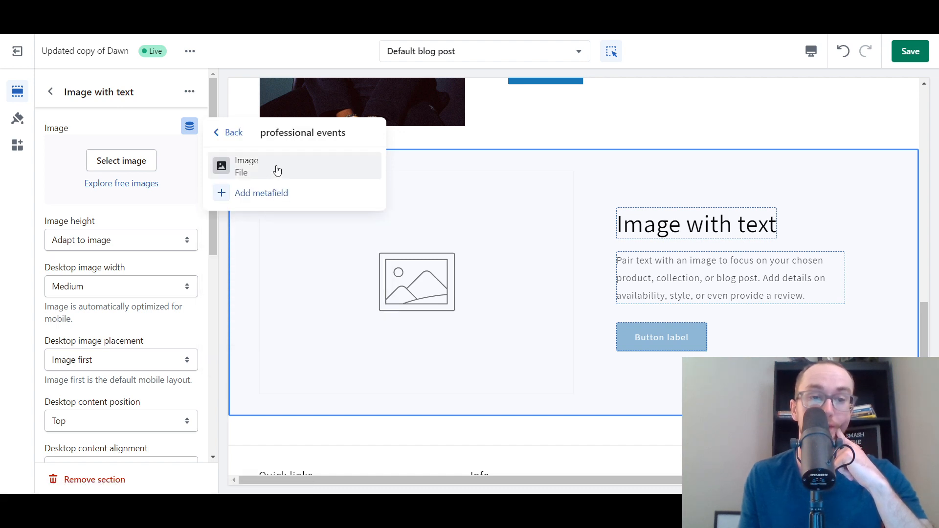
{"action": "left_click", "coordinate": [281, 170]}
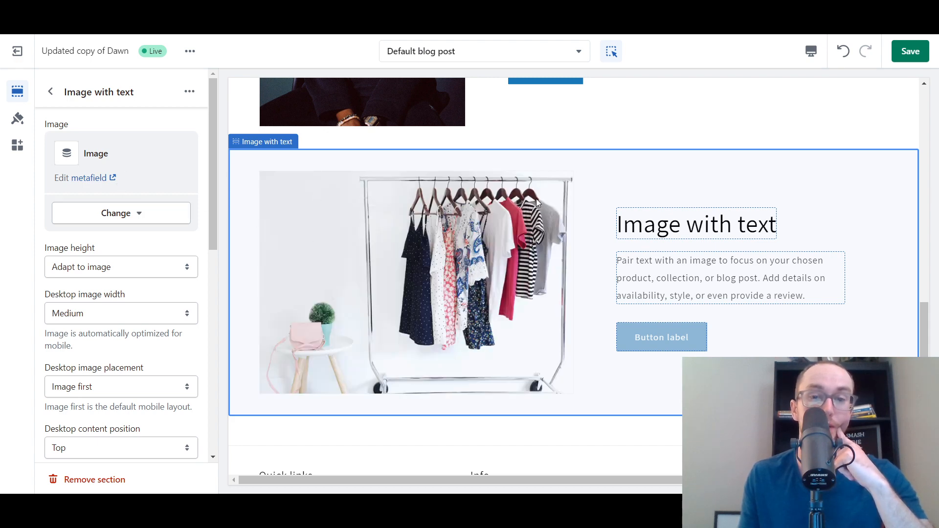
{"action": "left_click", "coordinate": [50, 91]}
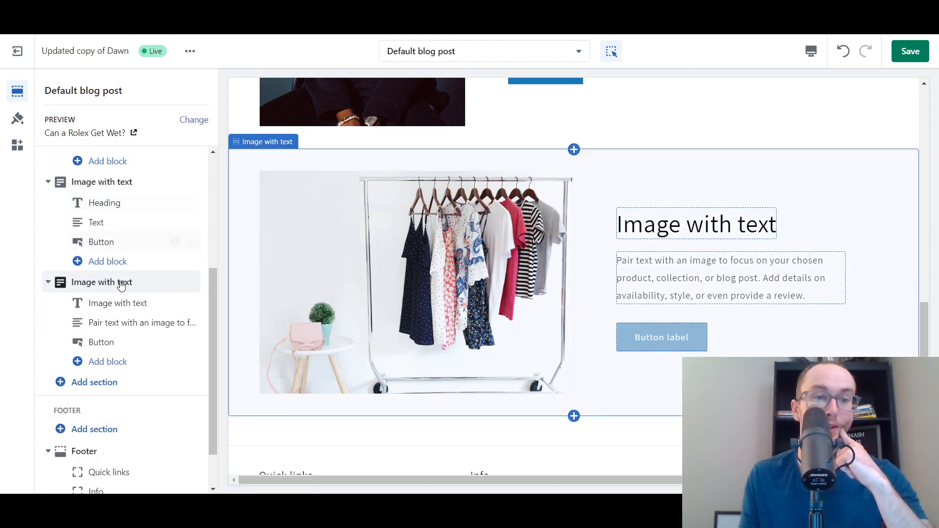
Connect the new section's heading to the professional events Event Name and delete the placeholder text "Image with text".
{"action": "left_click", "coordinate": [122, 308]}
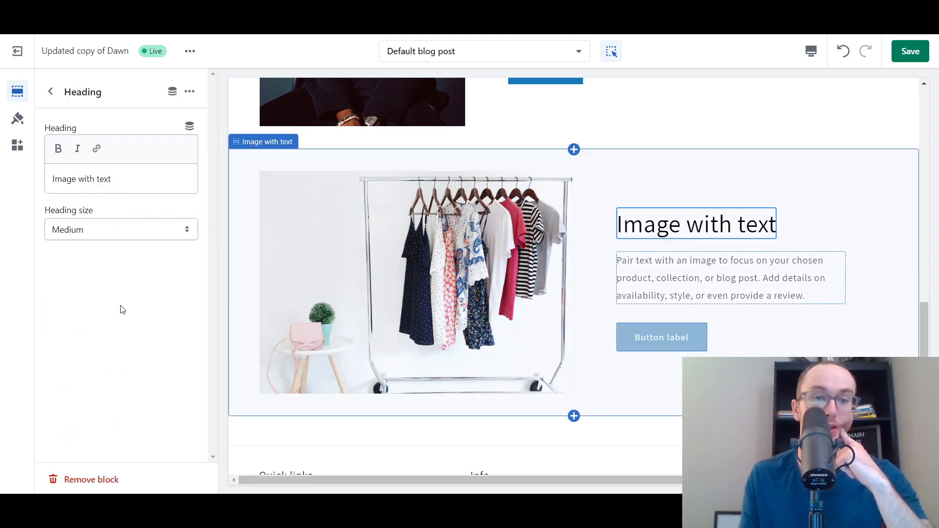
{"action": "left_click", "coordinate": [190, 126]}
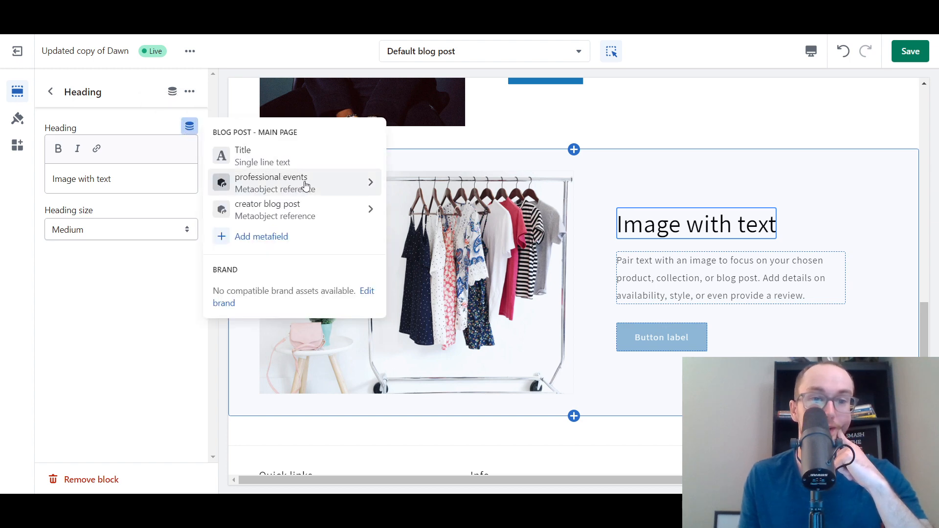
{"action": "left_click", "coordinate": [306, 185]}
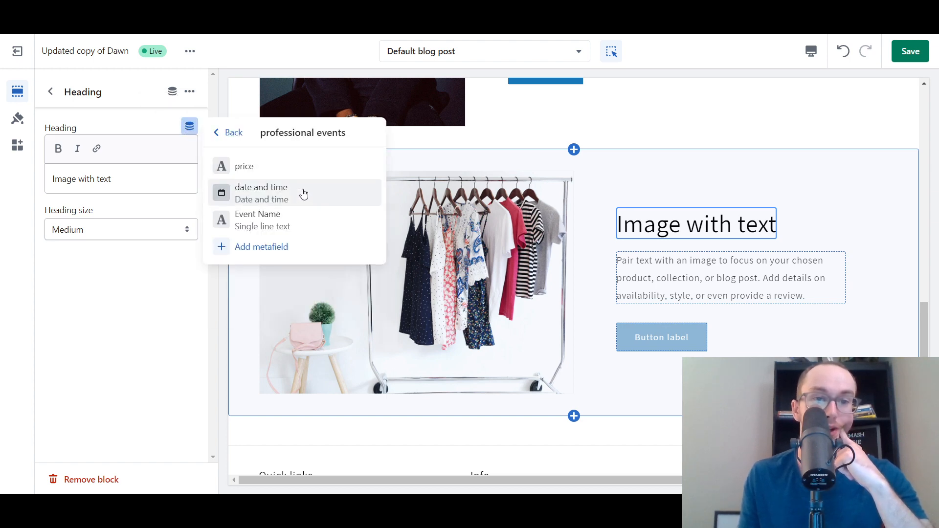
{"action": "left_click", "coordinate": [296, 224]}
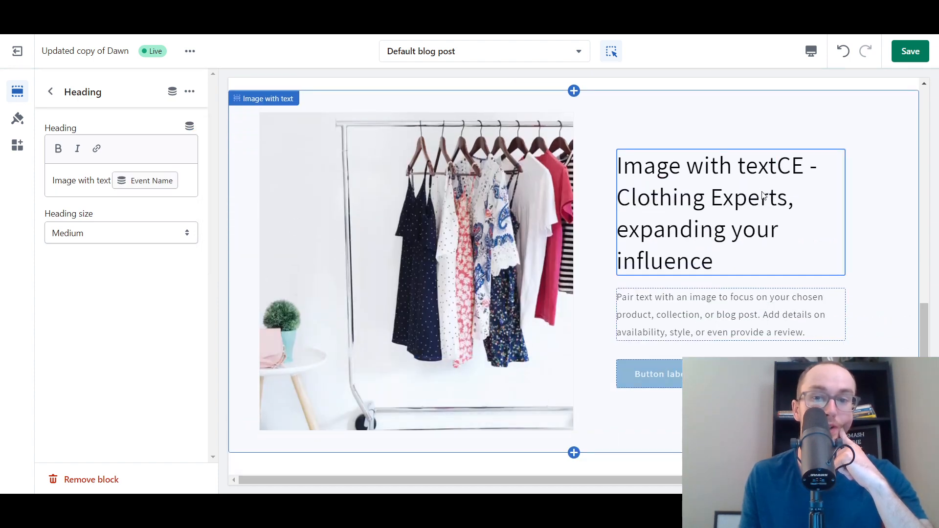
{"action": "left_click", "coordinate": [87, 181]}
{"action": "left_click_drag", "start_coordinate": [100, 181], "coordinate": [52, 181]}
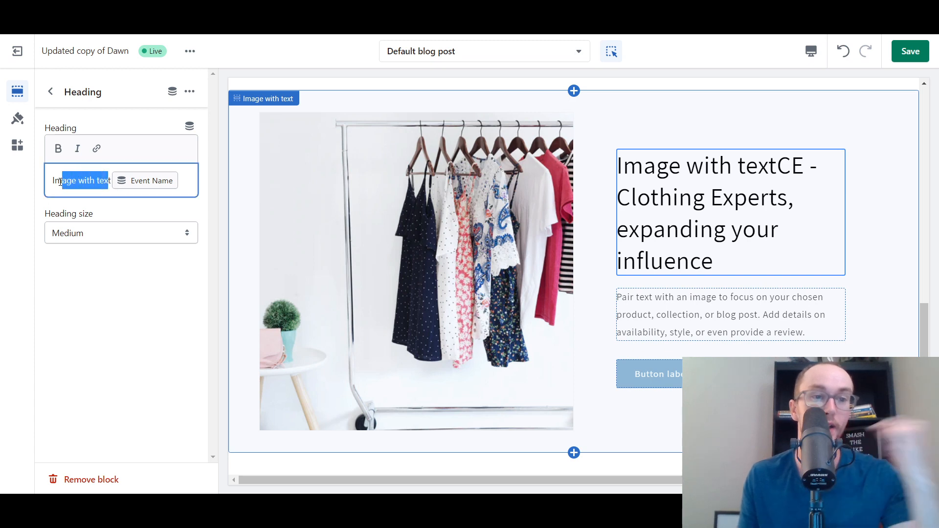
{"action": "key", "text": "BackSpace"}
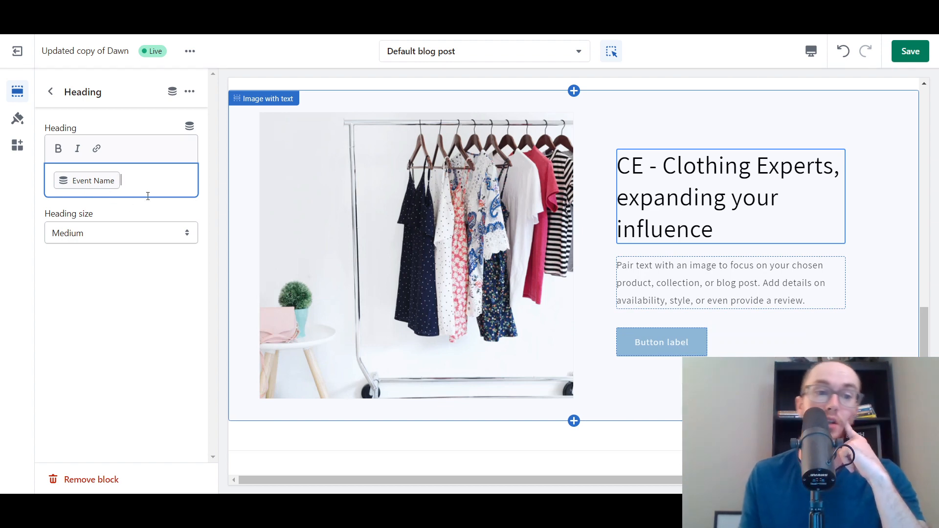
Set the event heading's size to Small and make the Event Name bold.
{"action": "left_click", "coordinate": [146, 230]}
{"action": "left_click", "coordinate": [138, 247]}
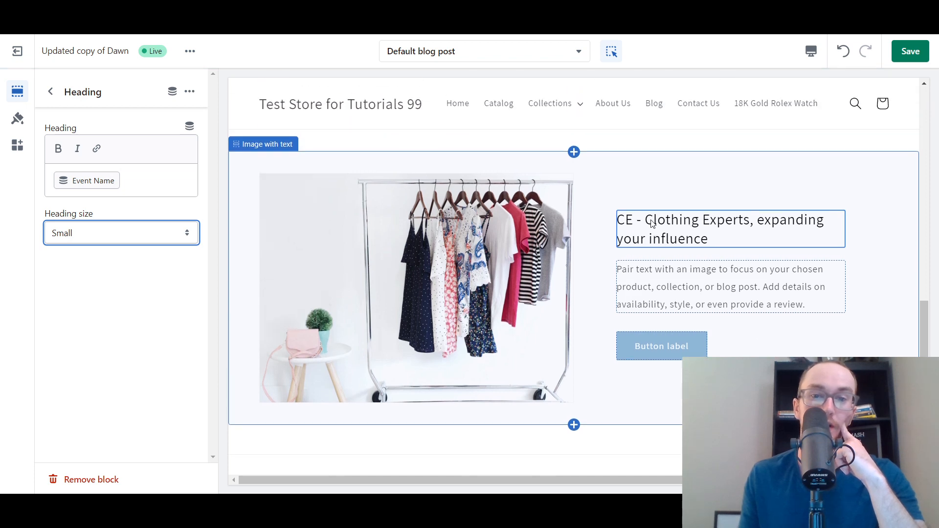
{"action": "left_click", "coordinate": [52, 181]}
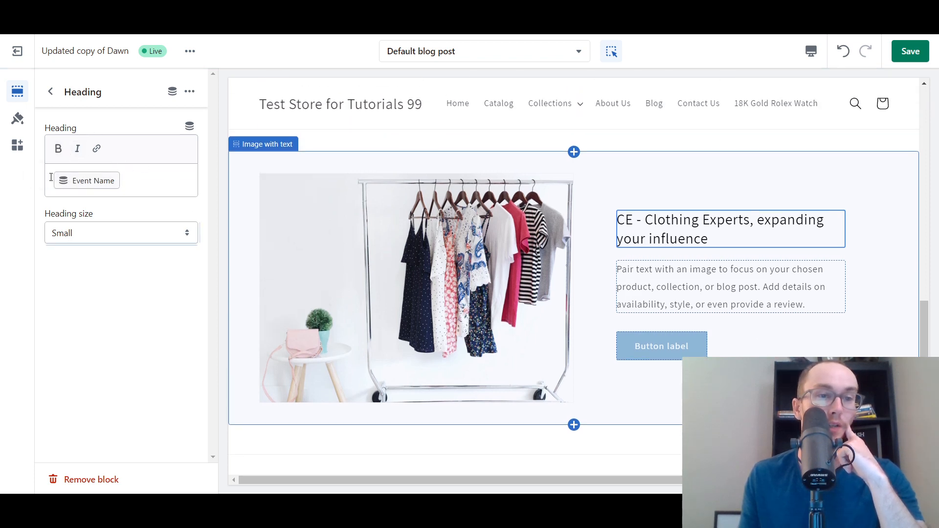
{"action": "left_click", "coordinate": [59, 153]}
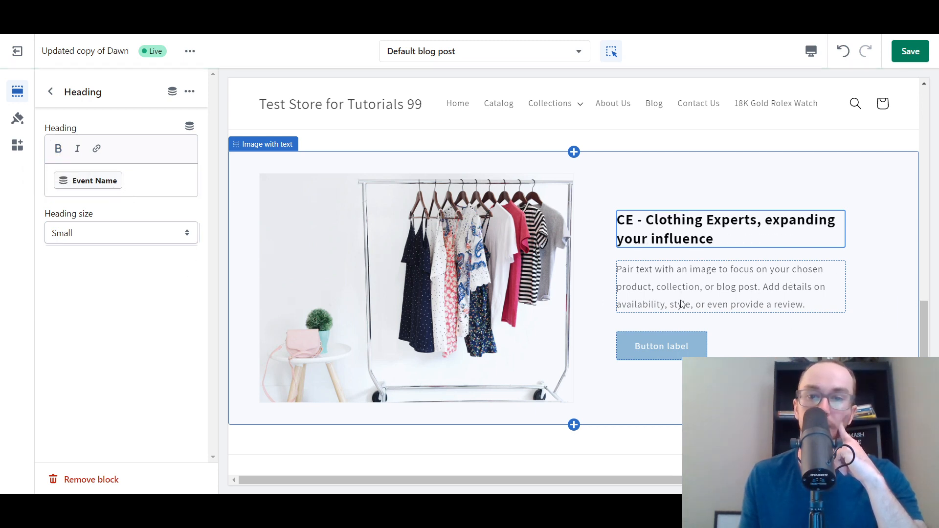
{"action": "left_click", "coordinate": [50, 91]}
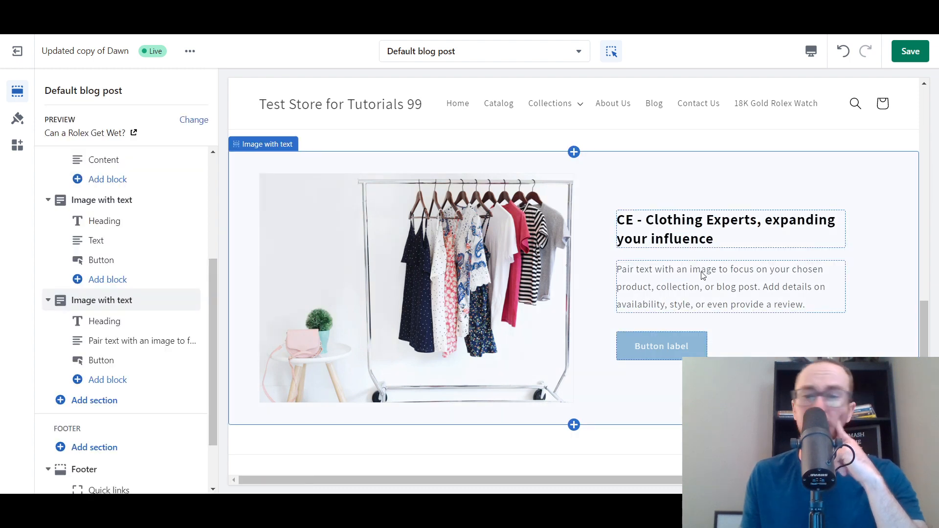
Connect the event section's text block to the professional events date and time and delete the placeholder paragraph.
{"action": "left_click", "coordinate": [126, 342]}
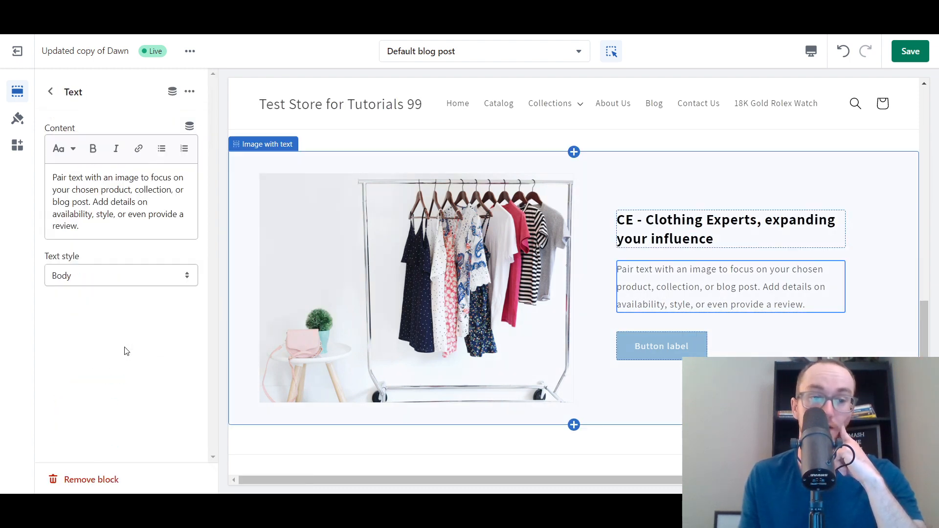
{"action": "left_click", "coordinate": [190, 126]}
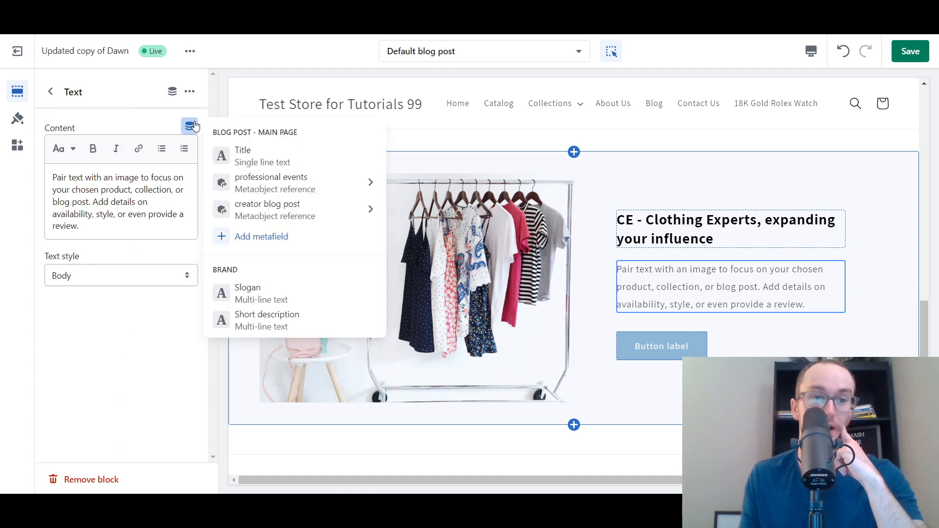
{"action": "left_click", "coordinate": [301, 193]}
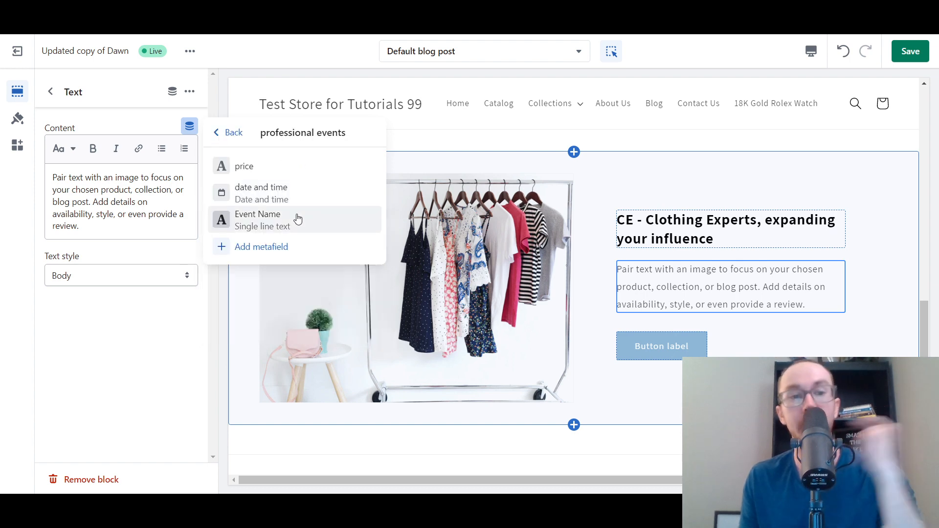
{"action": "left_click", "coordinate": [300, 199]}
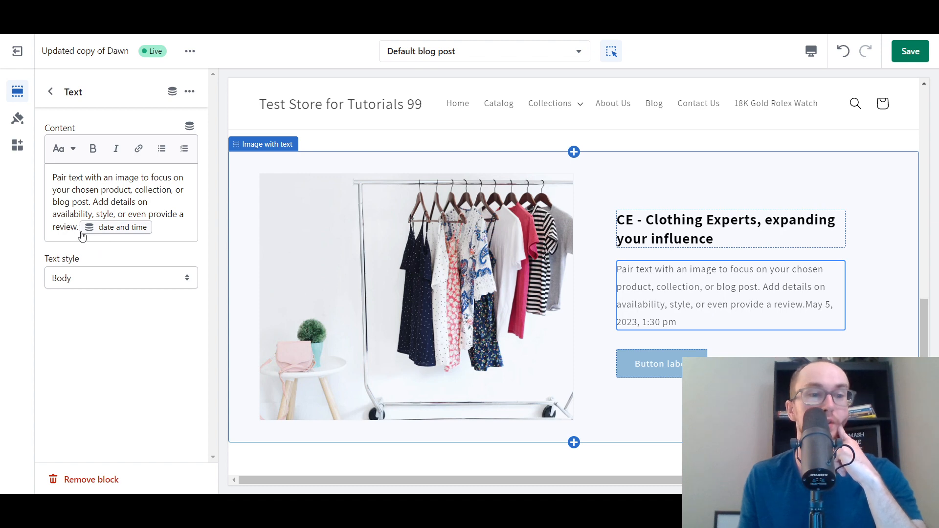
{"action": "left_click_drag", "start_coordinate": [79, 226], "coordinate": [54, 175]}
{"action": "type", "text": "\\"}
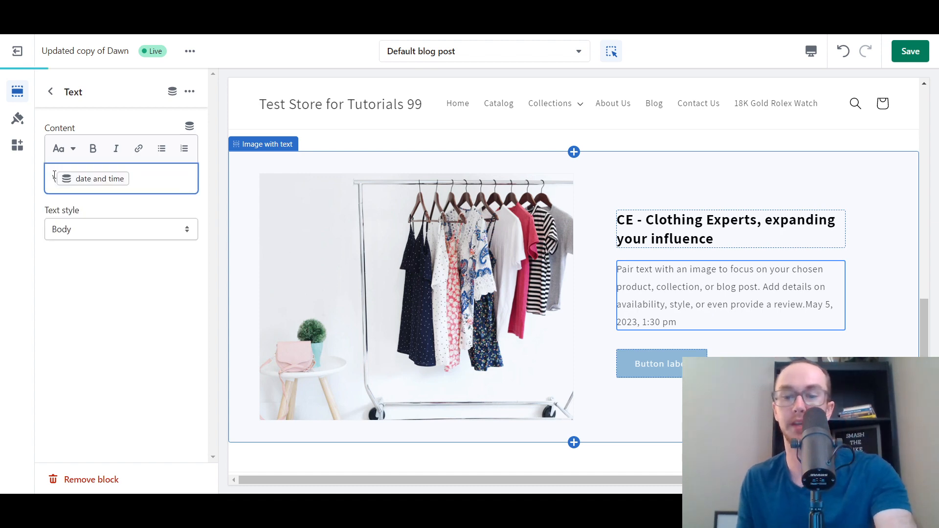
{"action": "key", "text": "BackSpace"}
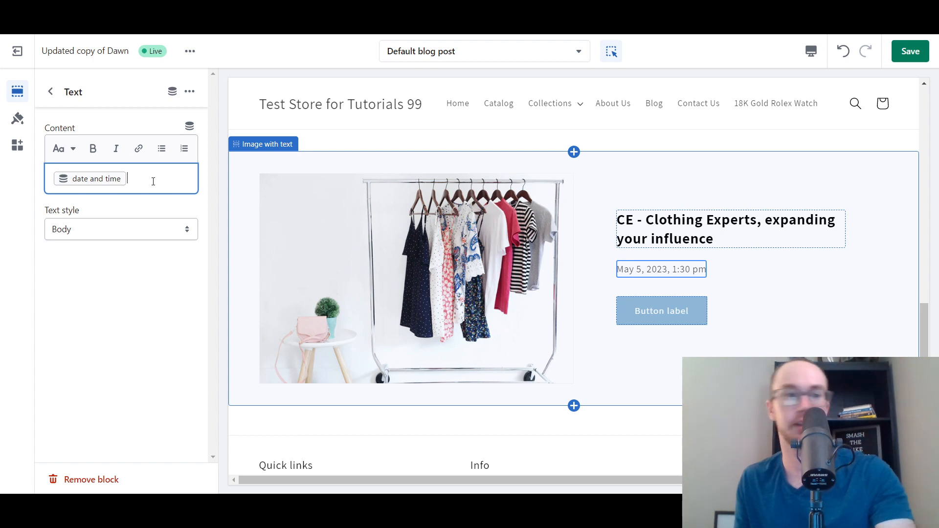
Add the professional events price on a new line below the date and time in the text block.
{"action": "left_click", "coordinate": [190, 126]}
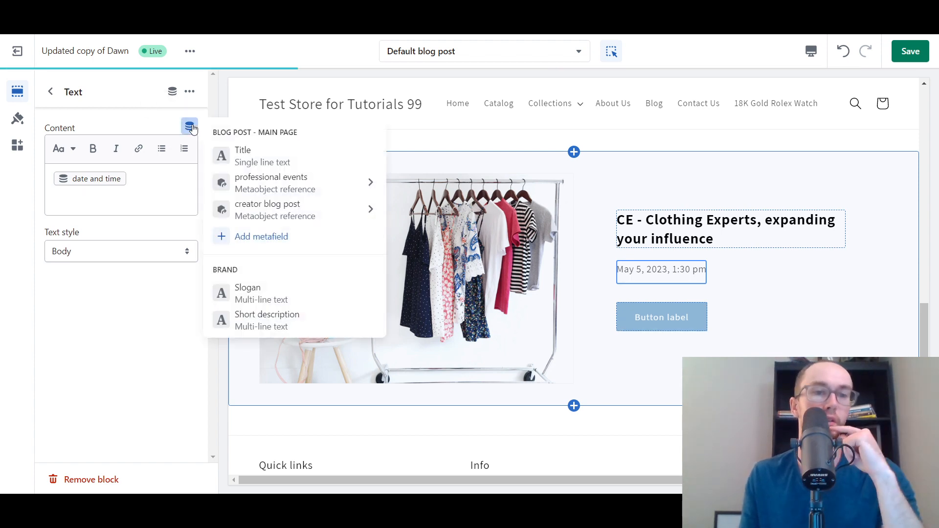
{"action": "left_click", "coordinate": [273, 194]}
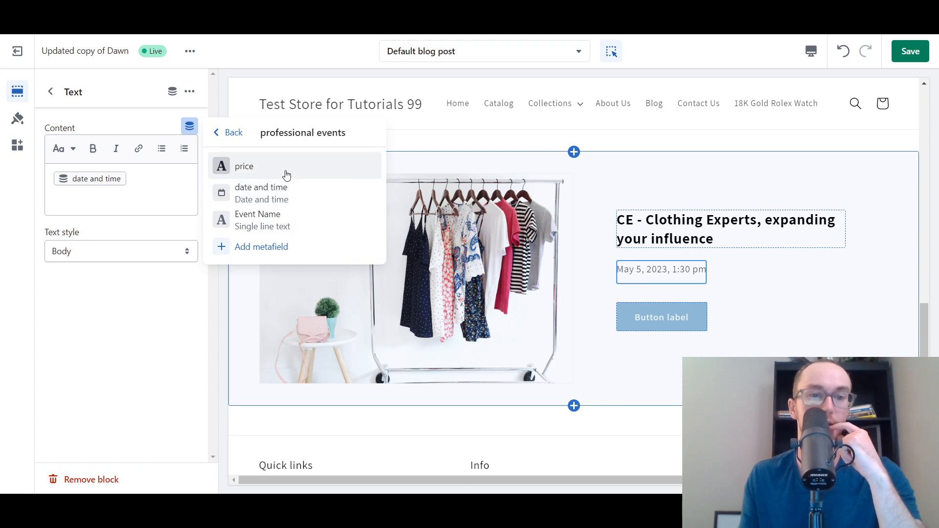
{"action": "left_click", "coordinate": [286, 175]}
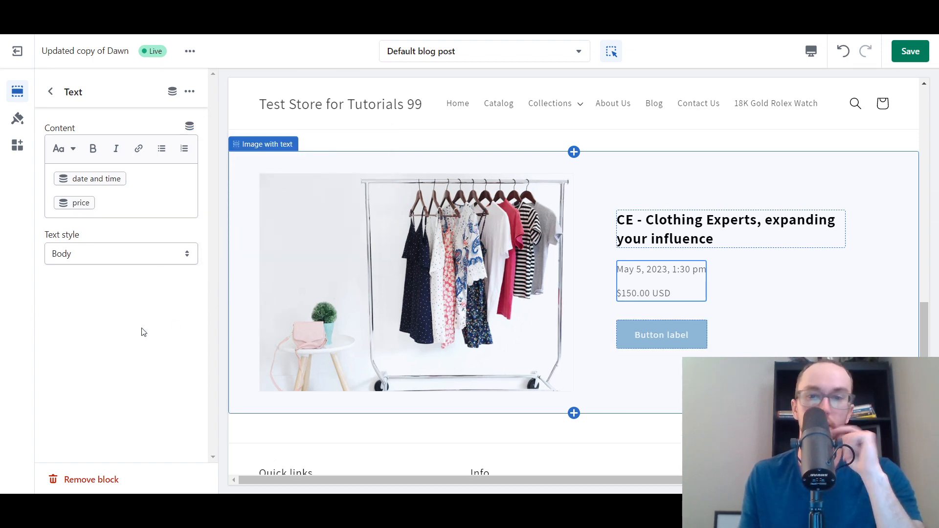
{"action": "mouse_move", "coordinate": [924, 344]}
{"action": "left_mouse_down"}
{"action": "mouse_move", "coordinate": [924, 319]}
{"action": "mouse_move", "coordinate": [924, 349]}
{"action": "left_mouse_up"}
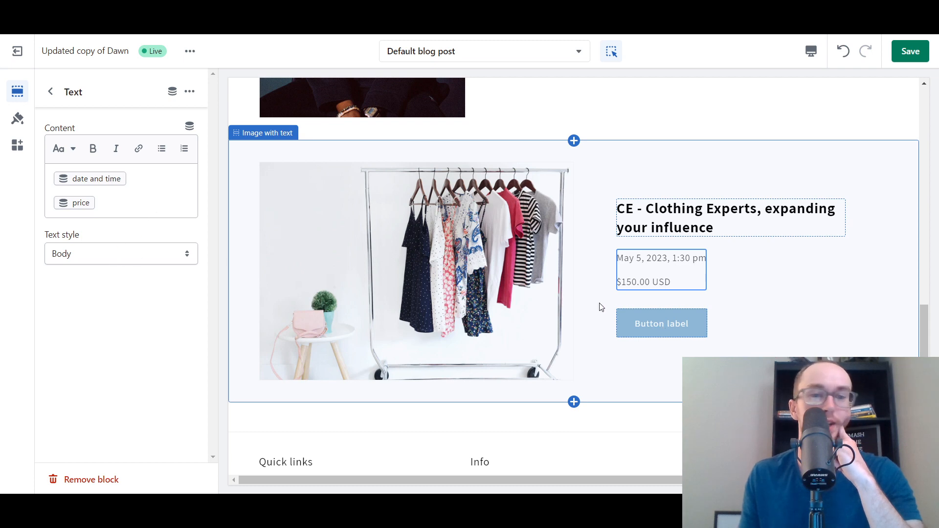
Set the label of the event section's button to "Book event".
{"action": "left_click", "coordinate": [50, 98]}
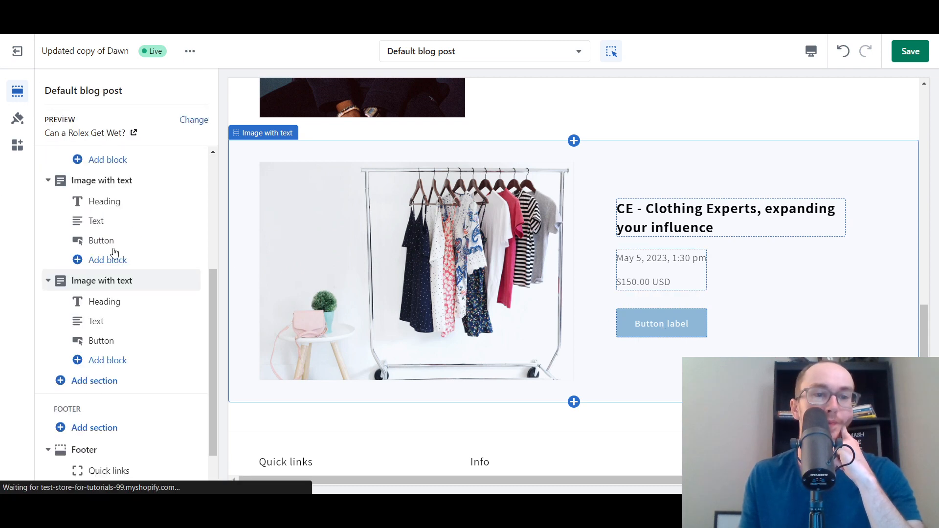
{"action": "left_click", "coordinate": [113, 340]}
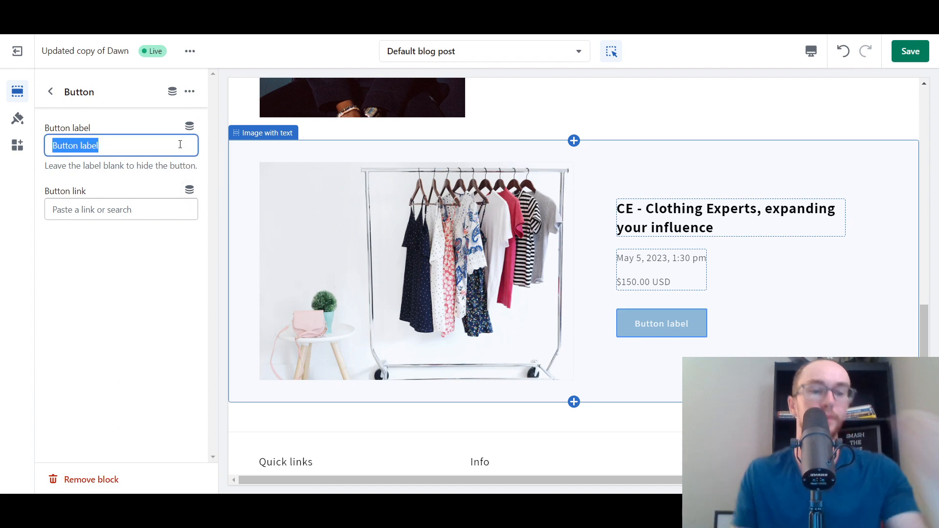
{"action": "type", "text": "E"}
{"action": "key", "text": "BackSpace"}
{"action": "key", "text": "BackSpace"}
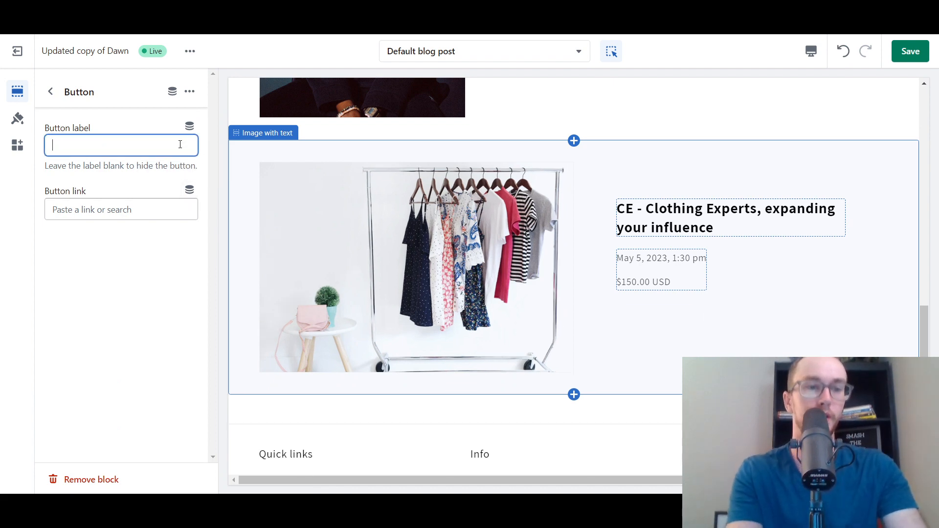
{"action": "type", "text": "Book"}
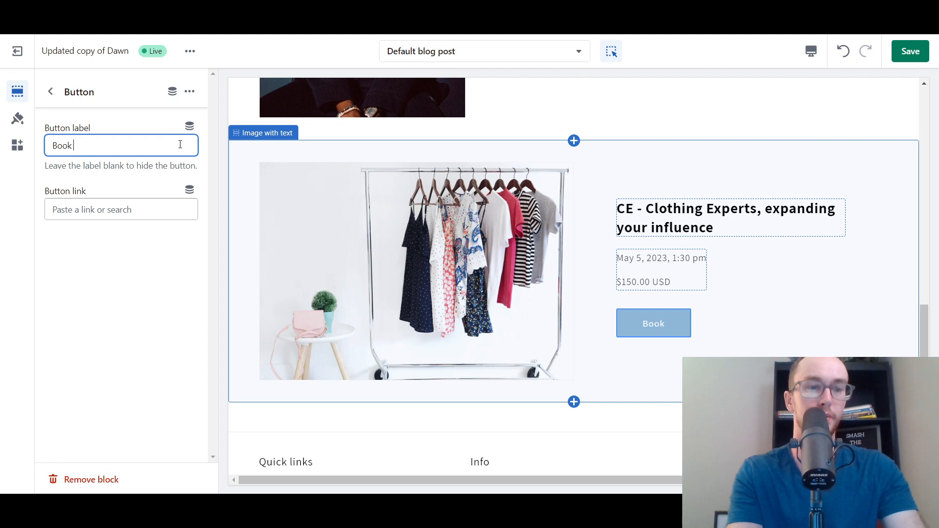
{"action": "type", "text": " event"}
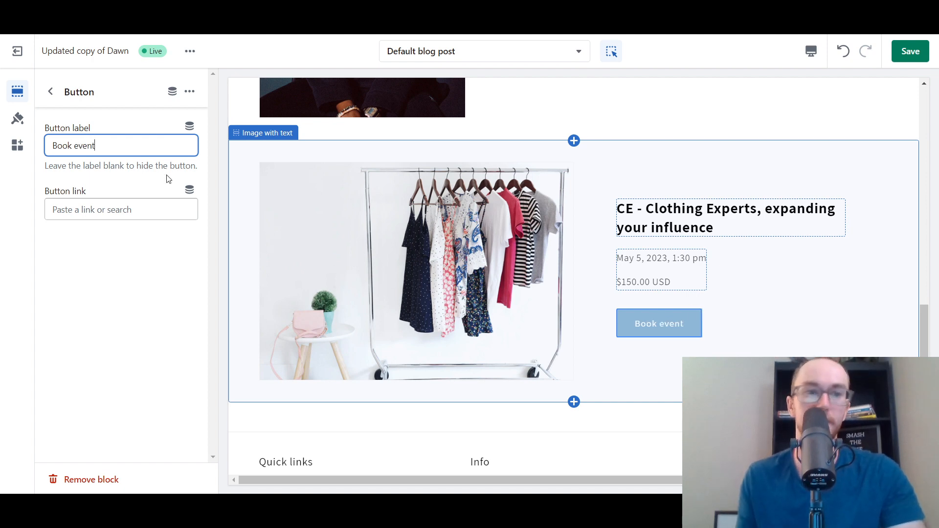
Connect the Book event button's link to the Eventbrite link of the professional events metafield.
{"action": "left_click", "coordinate": [167, 208]}
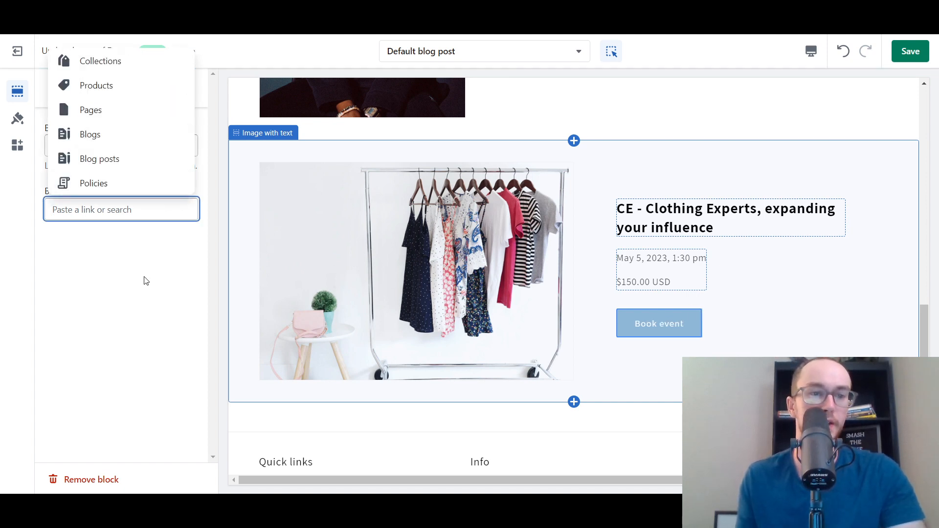
{"action": "left_click", "coordinate": [144, 279]}
{"action": "left_click", "coordinate": [190, 190]}
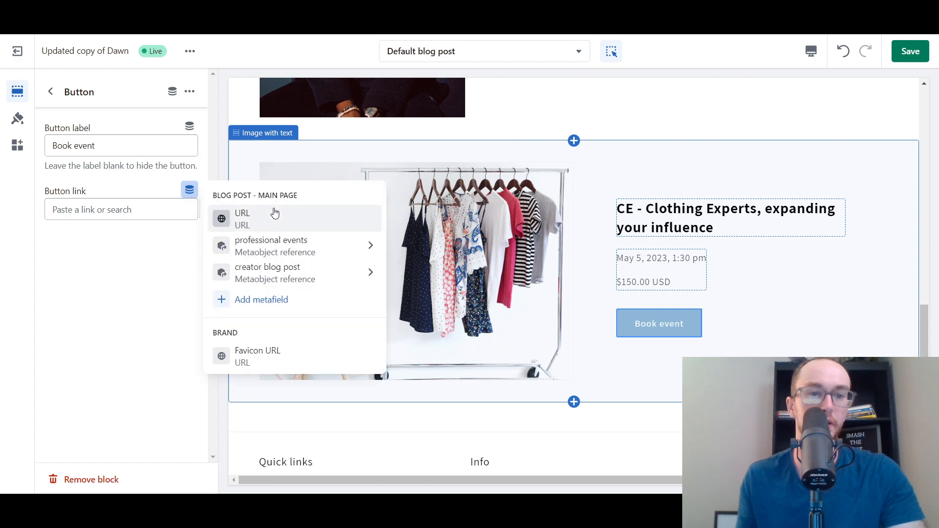
{"action": "left_click", "coordinate": [328, 255]}
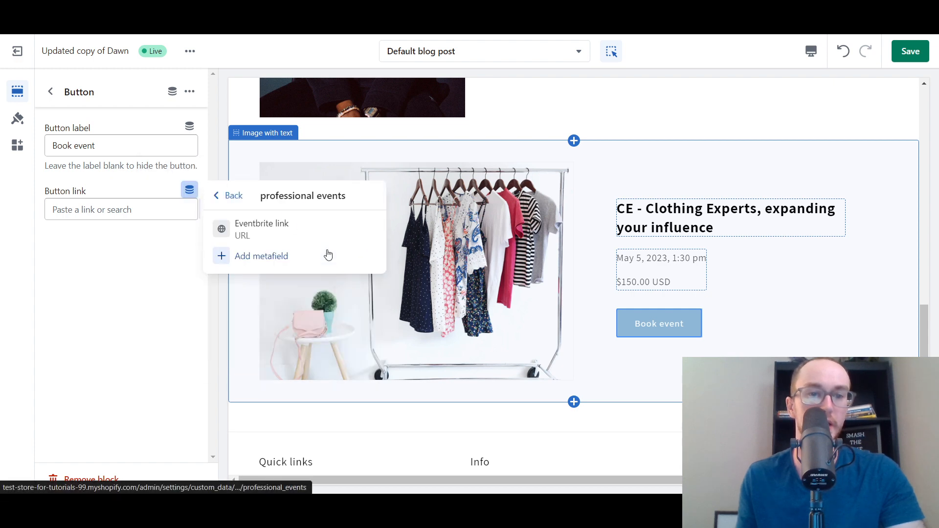
{"action": "left_click", "coordinate": [321, 232]}
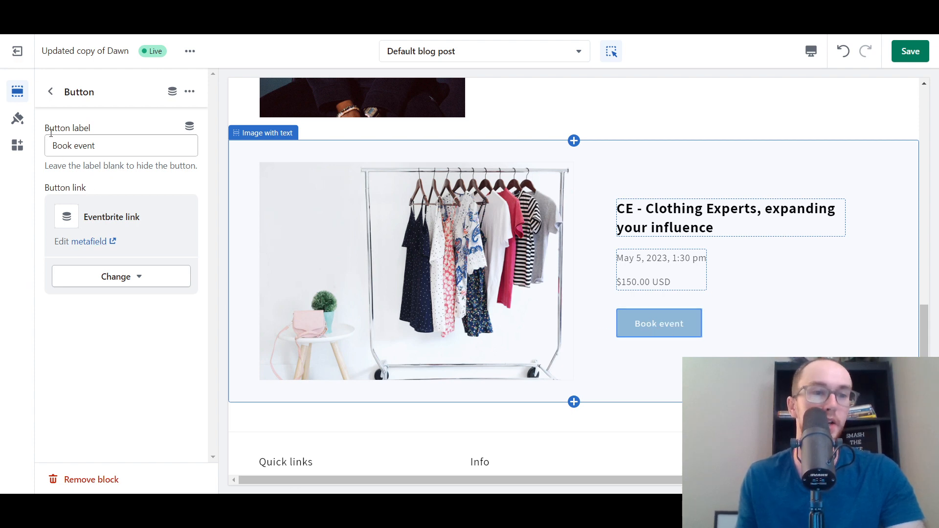
{"action": "left_click", "coordinate": [49, 93]}
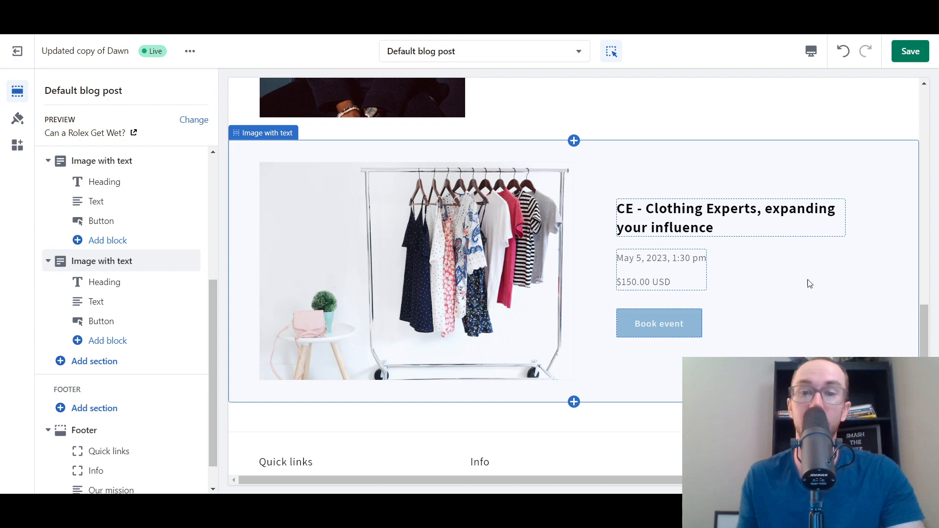
Set the desktop image width of the event's Image with text section to Small.
{"action": "mouse_move", "coordinate": [929, 345]}
{"action": "left_mouse_down"}
{"action": "mouse_move", "coordinate": [931, 123]}
{"action": "mouse_move", "coordinate": [936, 351]}
{"action": "left_mouse_up"}
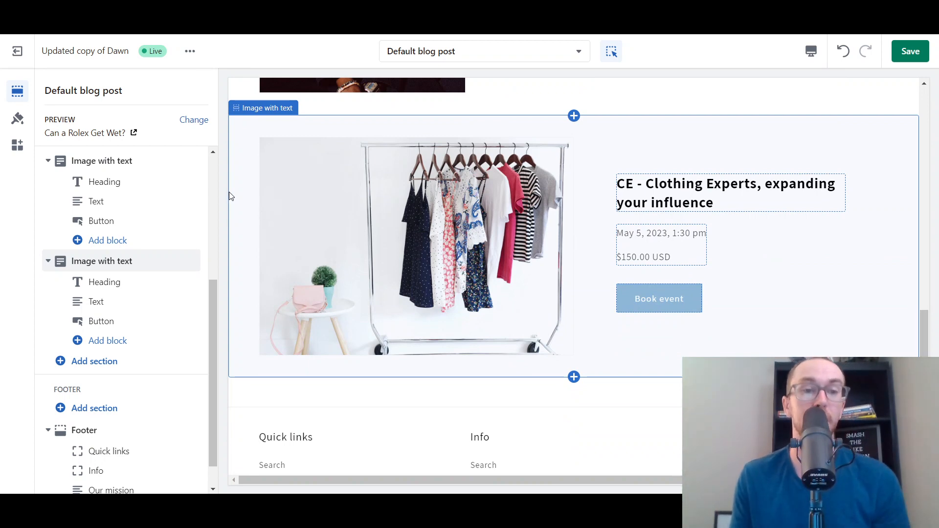
{"action": "left_click_drag", "start_coordinate": [216, 290], "coordinate": [215, 283]}
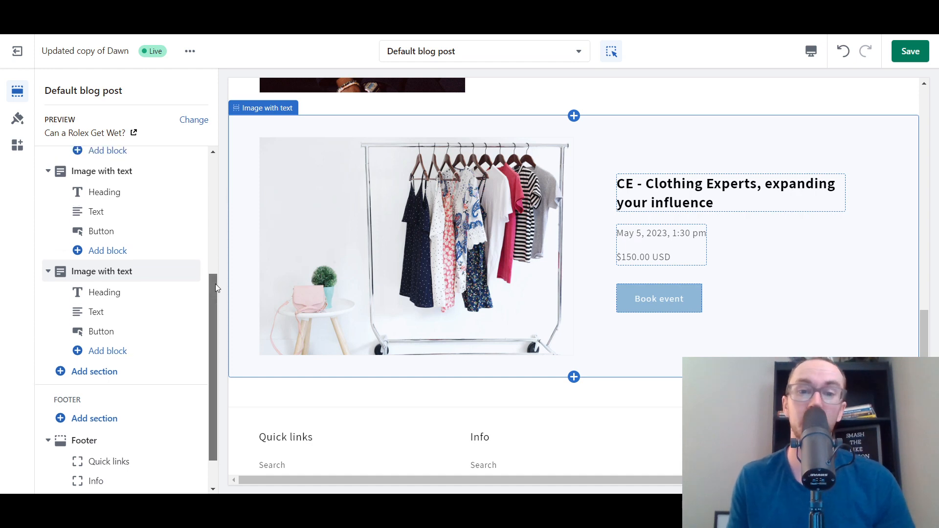
{"action": "left_click", "coordinate": [292, 392]}
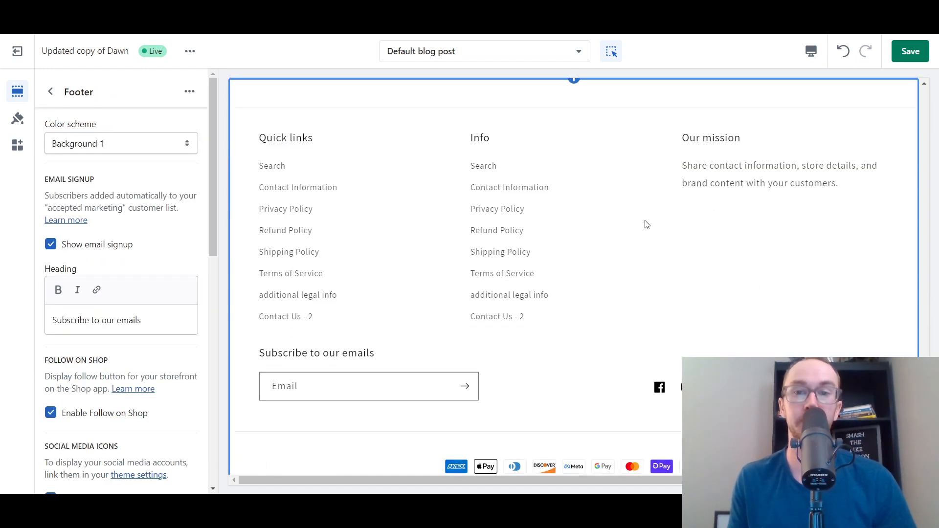
{"action": "scroll", "coordinate": [647, 225], "scroll_direction": "up", "scroll_amount": 8}
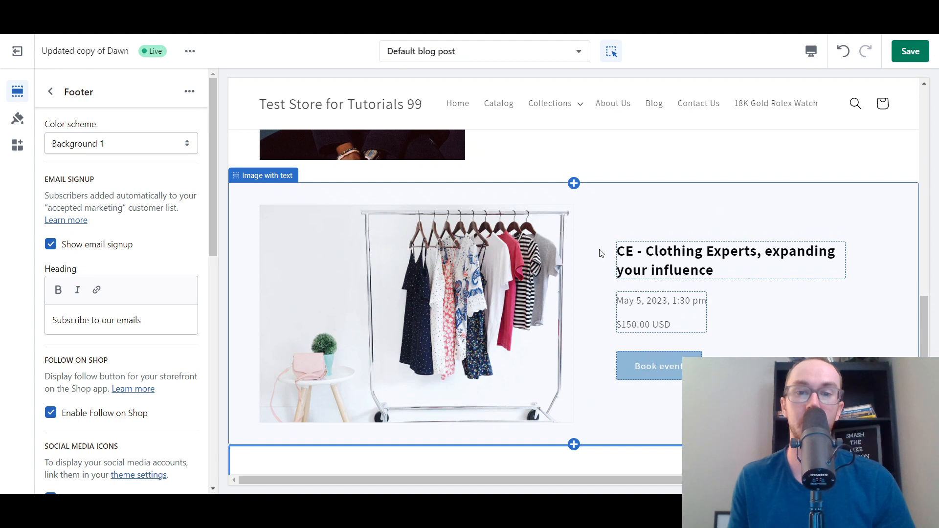
{"action": "left_click", "coordinate": [601, 253]}
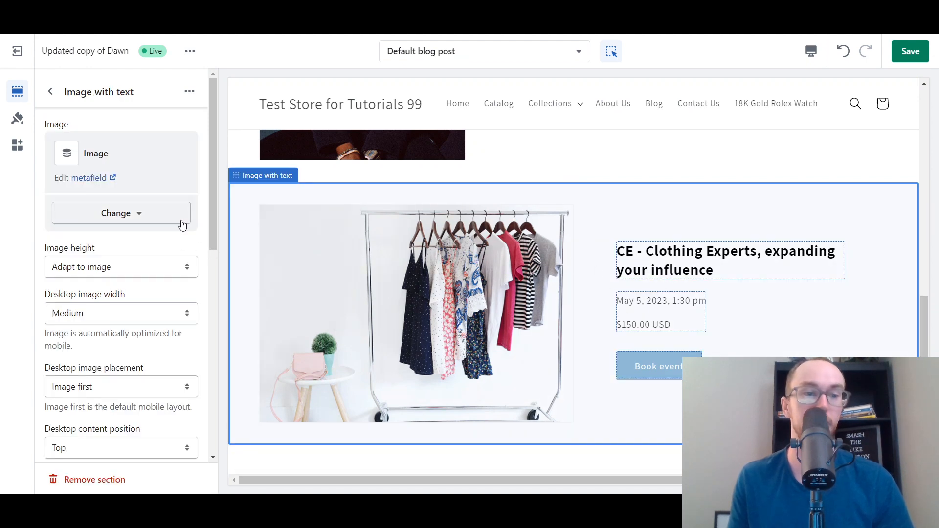
{"action": "left_click", "coordinate": [178, 263]}
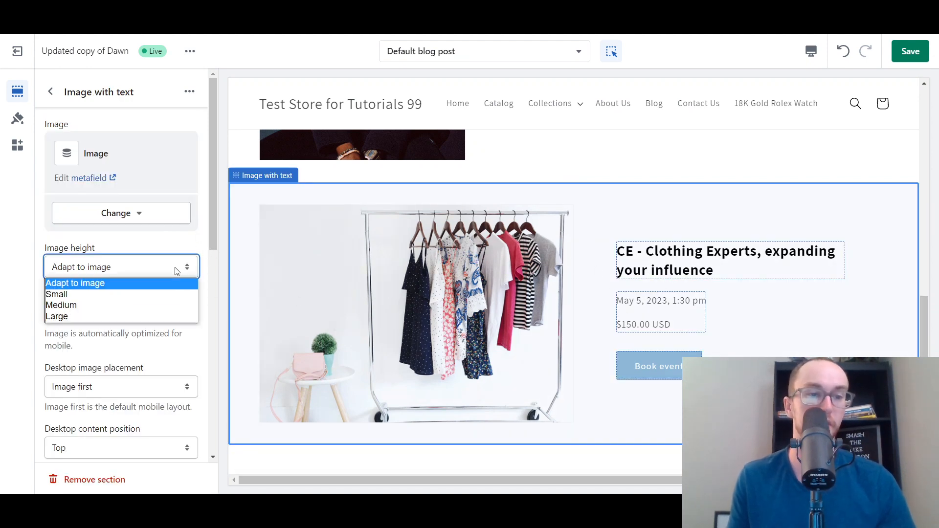
{"action": "left_click", "coordinate": [179, 267]}
{"action": "left_click", "coordinate": [159, 313]}
{"action": "left_click", "coordinate": [157, 328]}
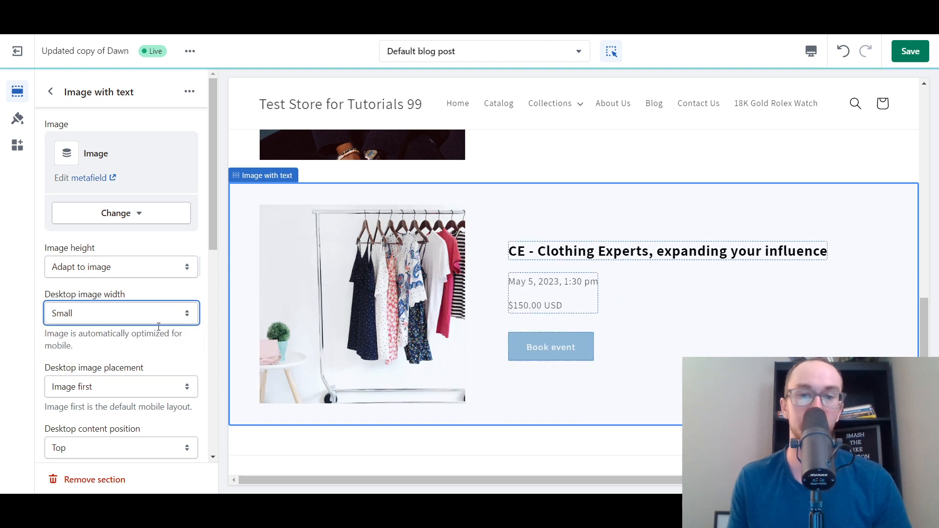
Try the Large desktop image width on the event section and switch back to Small.
{"action": "left_click", "coordinate": [196, 310]}
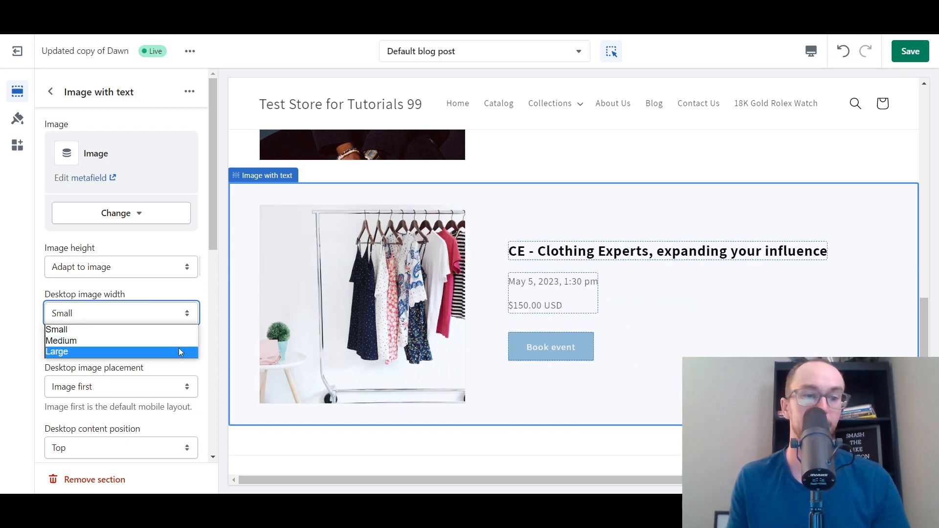
{"action": "left_click", "coordinate": [178, 349]}
{"action": "left_click", "coordinate": [185, 314]}
{"action": "left_click", "coordinate": [74, 329]}
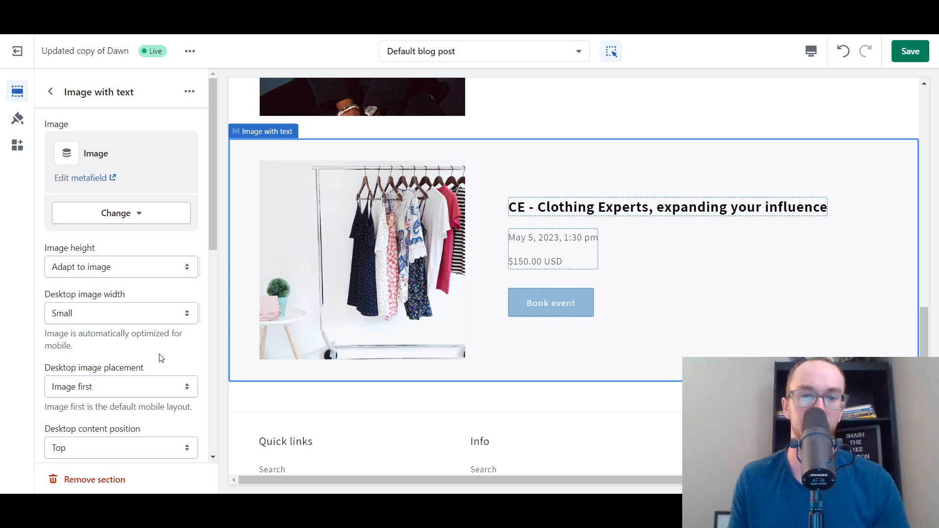
Try the Accent 2 and Accent 1 color schemes on the event section.
{"action": "scroll", "coordinate": [159, 382], "scroll_direction": "down", "scroll_amount": 3}
{"action": "left_click_drag", "start_coordinate": [216, 306], "coordinate": [218, 337]}
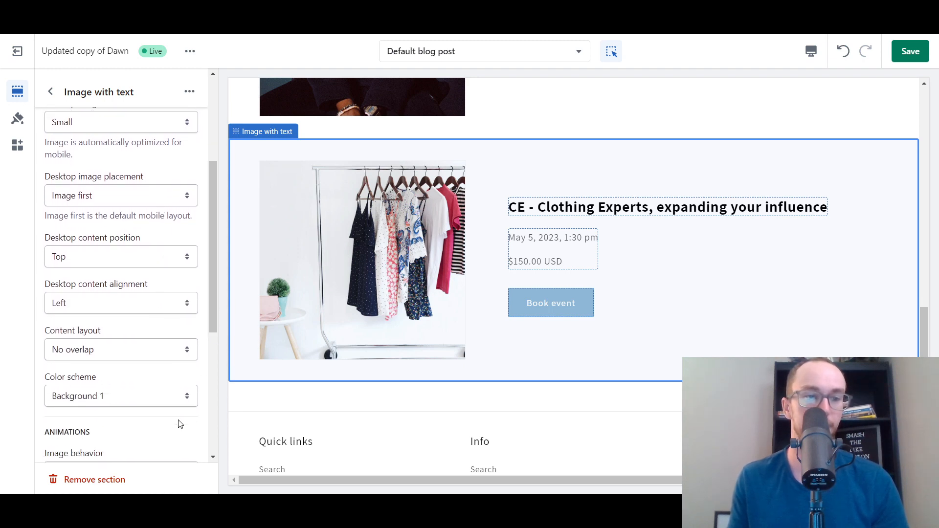
{"action": "left_click", "coordinate": [183, 396]}
{"action": "left_click", "coordinate": [176, 420]}
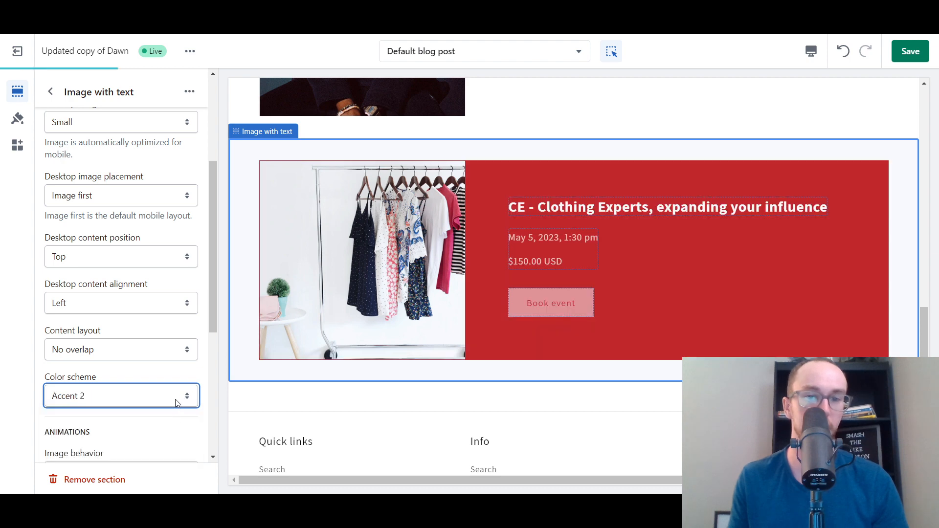
{"action": "left_click", "coordinate": [177, 397]}
{"action": "left_click", "coordinate": [171, 412]}
{"action": "left_click", "coordinate": [174, 395]}
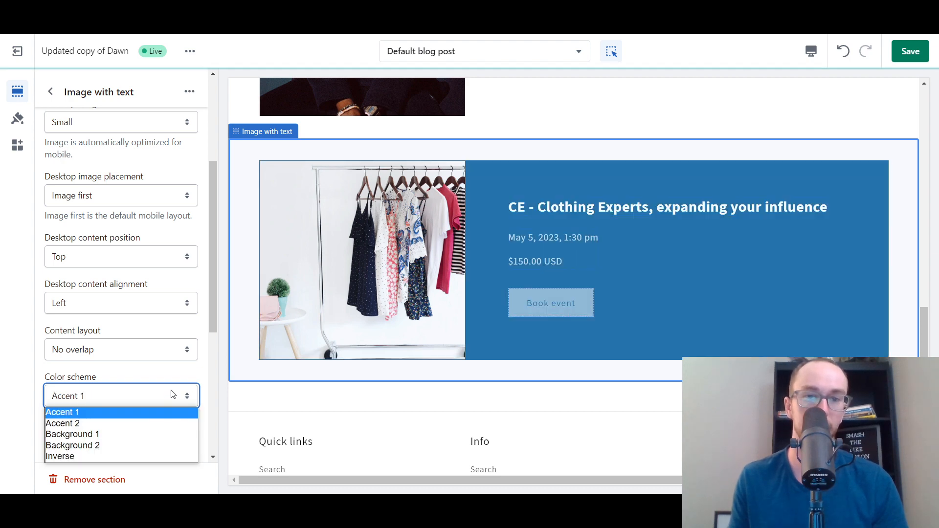
{"action": "left_click", "coordinate": [486, 332]}
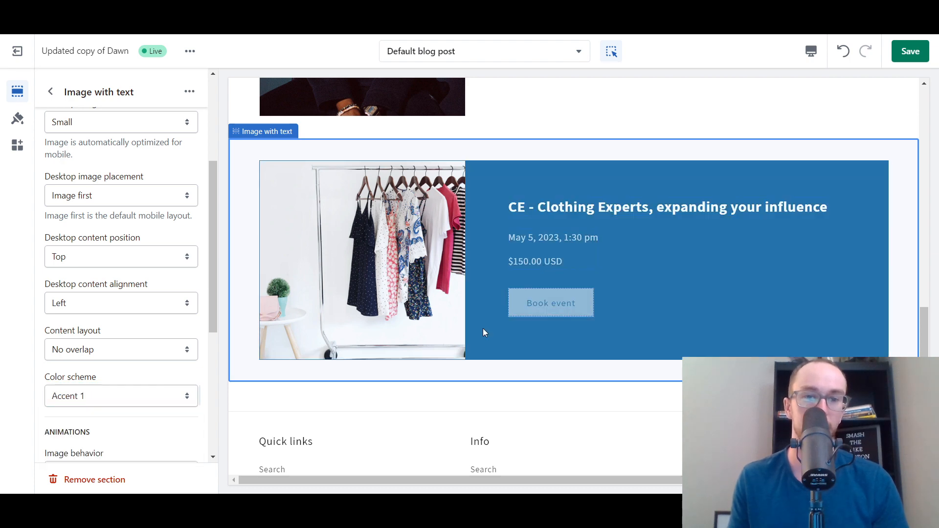
Try the Inverse color scheme on the event section and change it to Background 2.
{"action": "left_click", "coordinate": [182, 396]}
{"action": "left_click", "coordinate": [162, 455]}
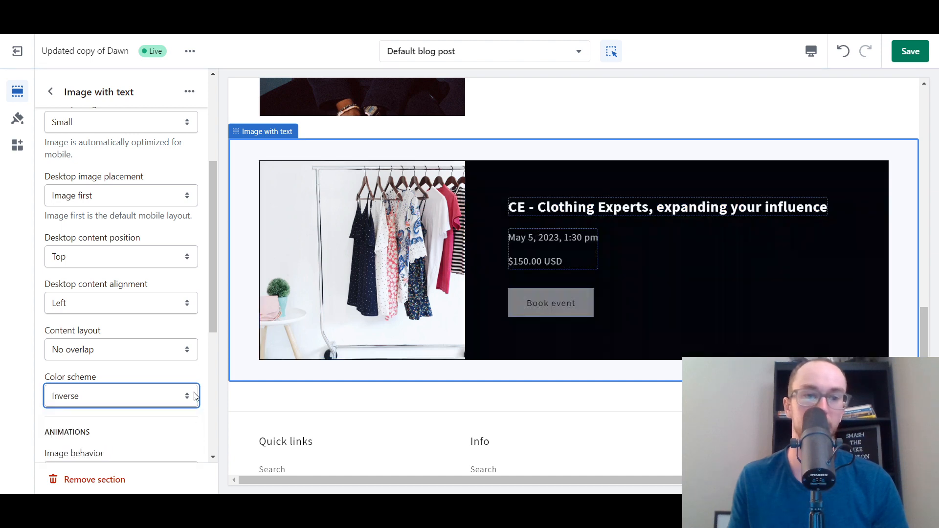
{"action": "left_click", "coordinate": [196, 396]}
{"action": "left_click", "coordinate": [166, 443]}
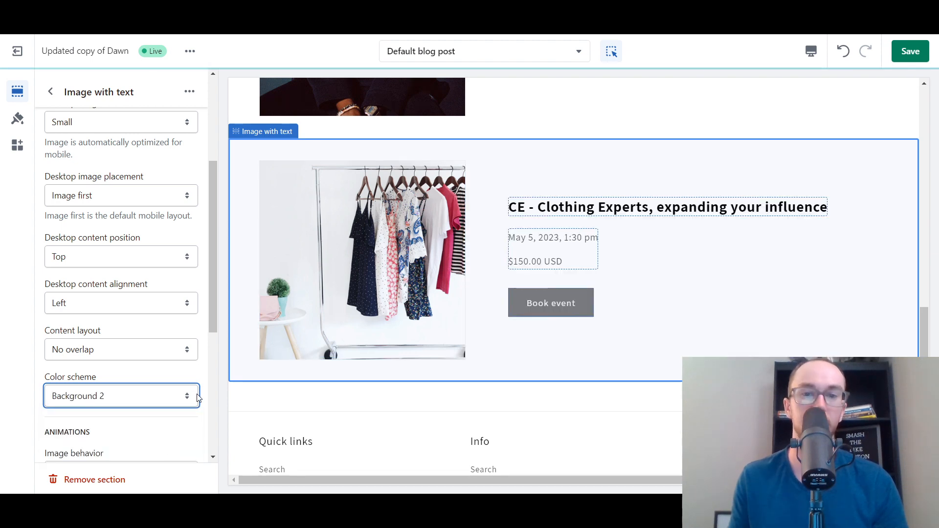
Set the event section's color scheme to Background 1.
{"action": "left_click", "coordinate": [195, 396]}
{"action": "left_click", "coordinate": [185, 423]}
{"action": "left_click", "coordinate": [182, 395]}
{"action": "left_click", "coordinate": [171, 434]}
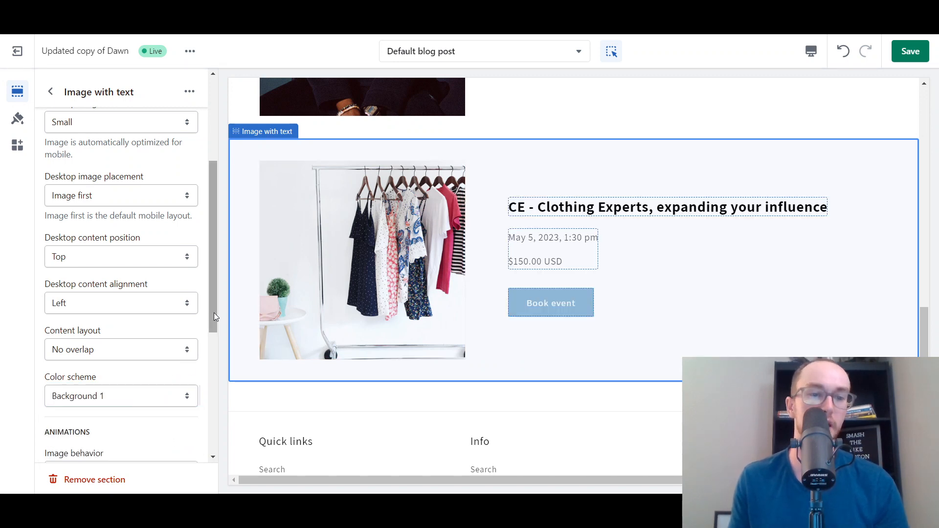
Set the desktop image width of the event's Image with text section to Medium.
{"action": "left_click_drag", "start_coordinate": [213, 313], "coordinate": [215, 244]}
{"action": "left_click", "coordinate": [164, 299]}
{"action": "left_click", "coordinate": [164, 298]}
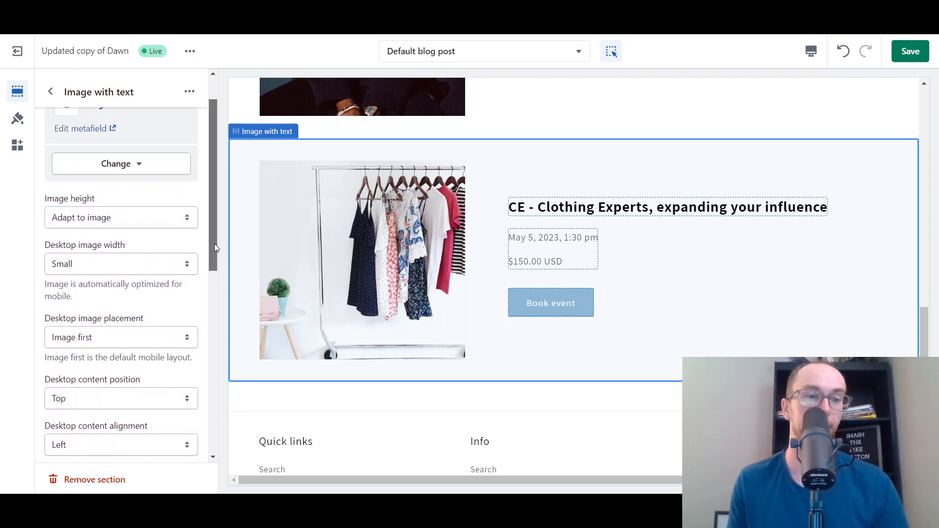
{"action": "left_click", "coordinate": [163, 258]}
{"action": "left_click", "coordinate": [158, 288]}
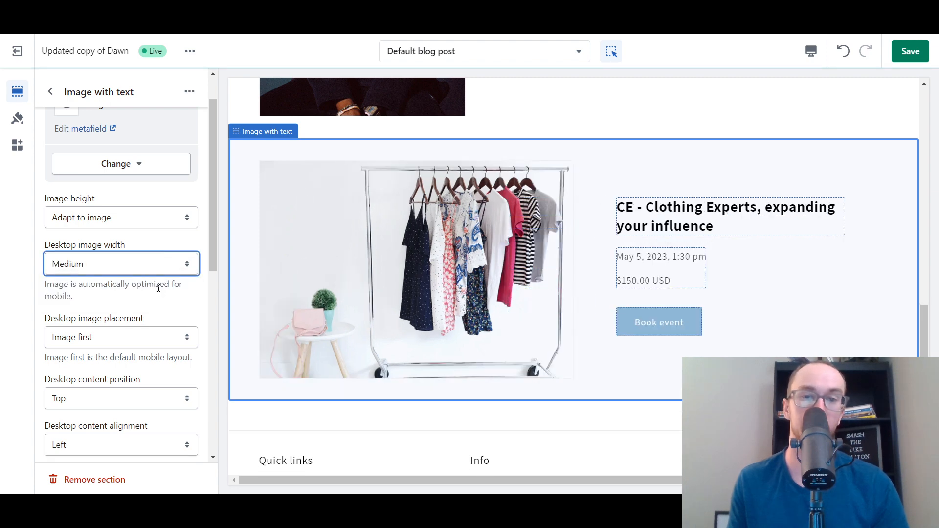
Try the Small image height on the event section and switch back to Adapt to image.
{"action": "scroll", "coordinate": [210, 253], "scroll_direction": "up", "scroll_amount": 1}
{"action": "left_click", "coordinate": [151, 265]}
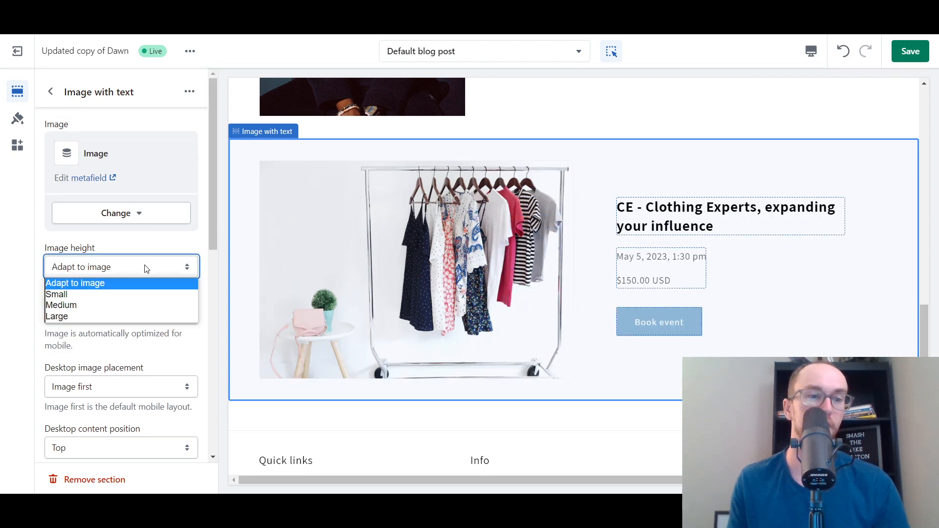
{"action": "left_click", "coordinate": [132, 294]}
{"action": "left_click", "coordinate": [136, 277]}
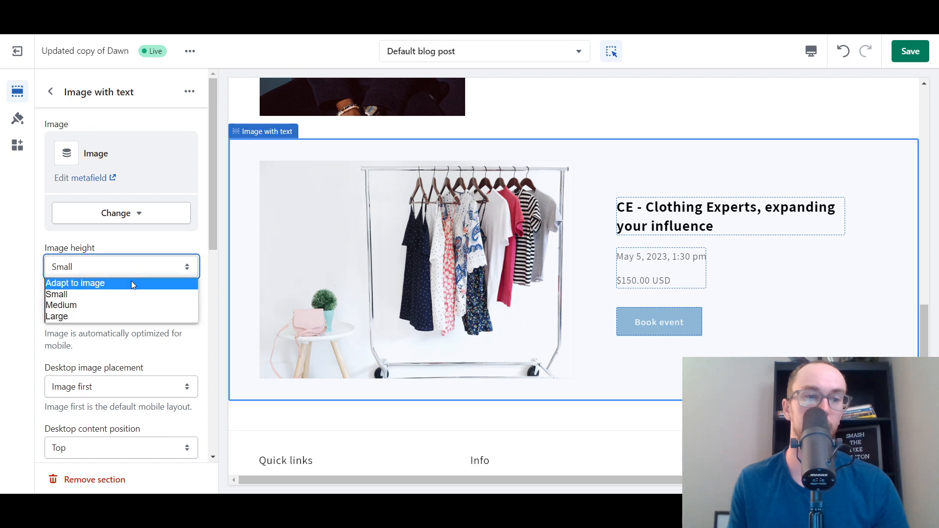
{"action": "left_click", "coordinate": [131, 281]}
Save the Default blog post template and view the event section on the published blog post.
{"action": "left_click", "coordinate": [51, 92]}
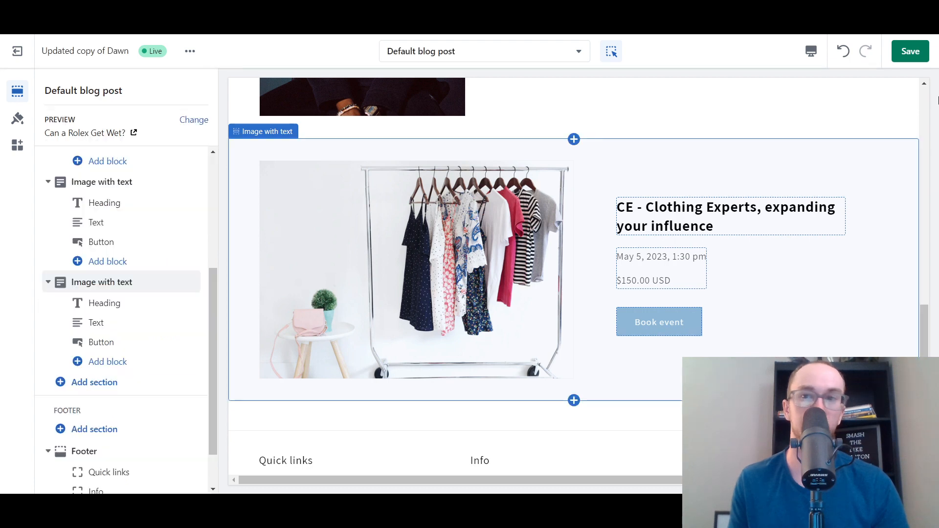
{"action": "left_click", "coordinate": [910, 53]}
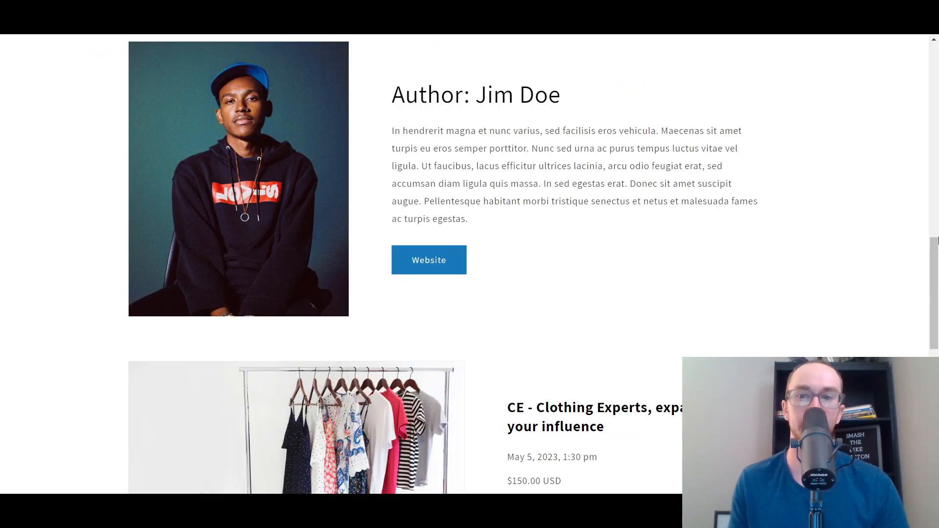
{"action": "scroll", "coordinate": [605, 321], "scroll_direction": "down", "scroll_amount": 5}
{"action": "scroll", "coordinate": [605, 321], "scroll_direction": "up", "scroll_amount": 1}
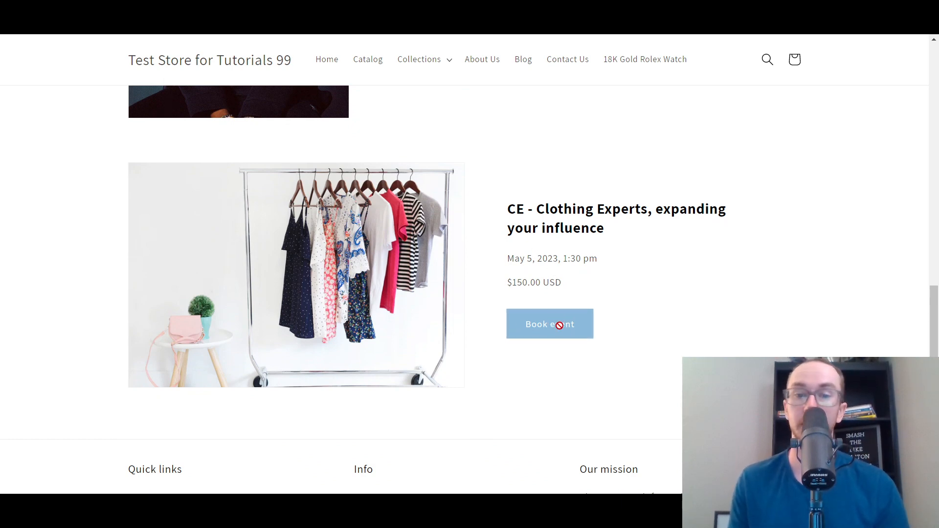
Examine the event's image, heading, date, price and Book event button on the published blog post, comparing with the theme editor.
{"action": "key", "text": "ctrl+shift+Tab"}
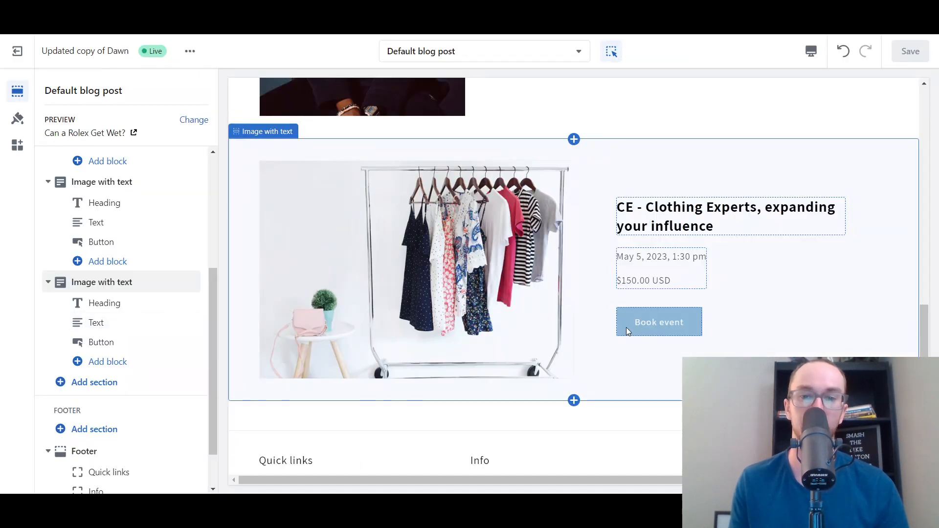
{"action": "key", "text": "ctrl+Tab"}
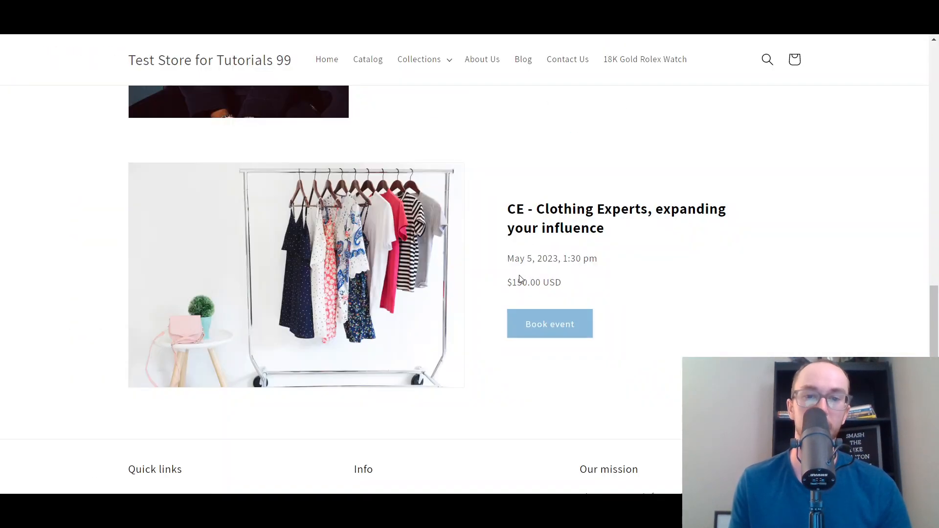
{"action": "mouse_move", "coordinate": [508, 285]}
{"action": "left_mouse_down"}
{"action": "mouse_move", "coordinate": [545, 282]}
{"action": "mouse_move", "coordinate": [504, 285]}
{"action": "left_mouse_up"}
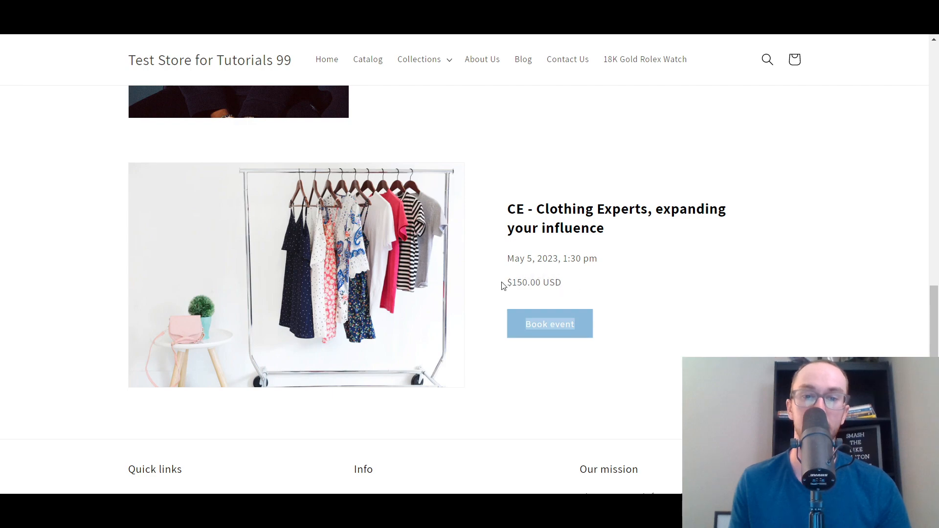
{"action": "left_click_drag", "start_coordinate": [605, 264], "coordinate": [522, 256]}
{"action": "left_click", "coordinate": [581, 269]}
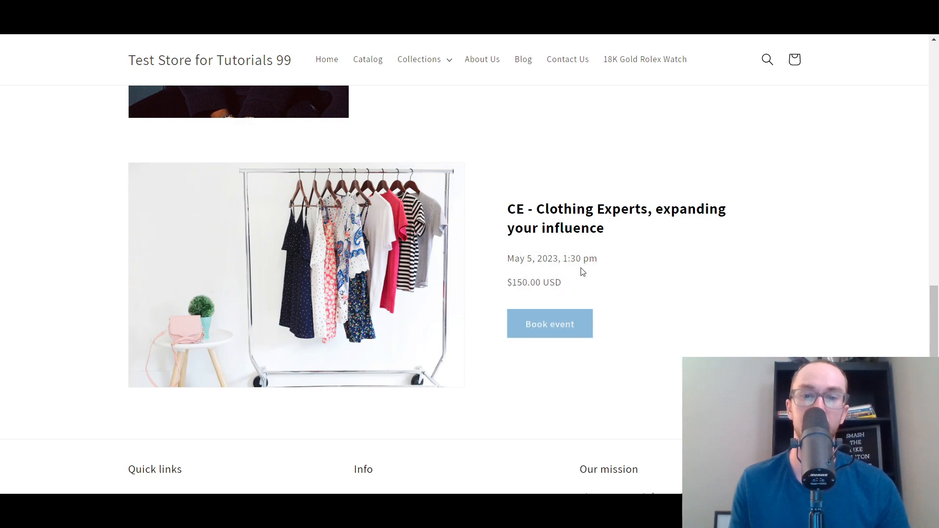
{"action": "mouse_move", "coordinate": [932, 329]}
{"action": "left_mouse_down"}
{"action": "mouse_move", "coordinate": [936, 121]}
{"action": "mouse_move", "coordinate": [916, 325]}
{"action": "mouse_move", "coordinate": [925, 264]}
{"action": "mouse_move", "coordinate": [937, 332]}
{"action": "left_mouse_up"}
{"action": "left_click_drag", "start_coordinate": [555, 207], "coordinate": [654, 275]}
{"action": "left_click", "coordinate": [654, 271]}
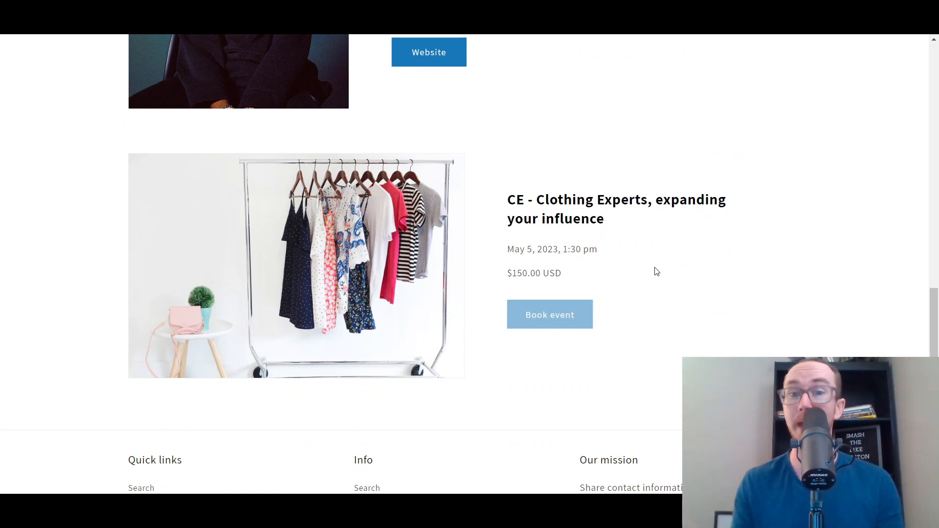
{"action": "mouse_move", "coordinate": [937, 341]}
{"action": "left_mouse_down"}
{"action": "mouse_move", "coordinate": [937, 117]}
{"action": "mouse_move", "coordinate": [936, 356]}
{"action": "mouse_move", "coordinate": [936, 339]}
{"action": "left_mouse_up"}
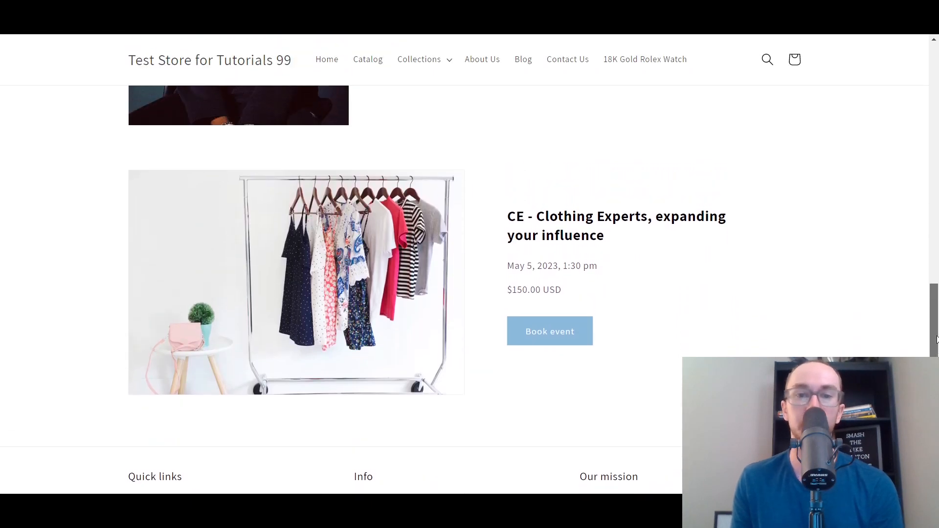
{"action": "left_click_drag", "start_coordinate": [607, 311], "coordinate": [537, 217]}
{"action": "left_click", "coordinate": [681, 296]}
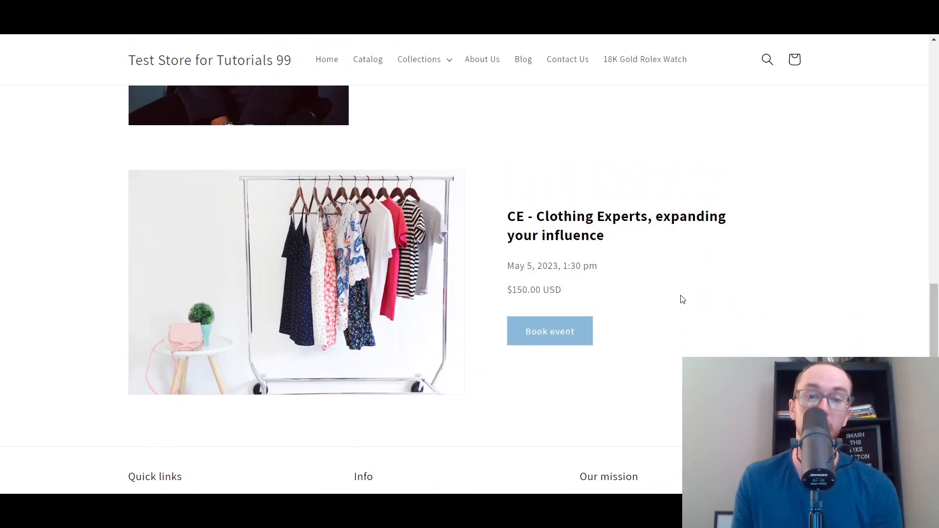
{"action": "left_click_drag", "start_coordinate": [936, 313], "coordinate": [918, 310]}
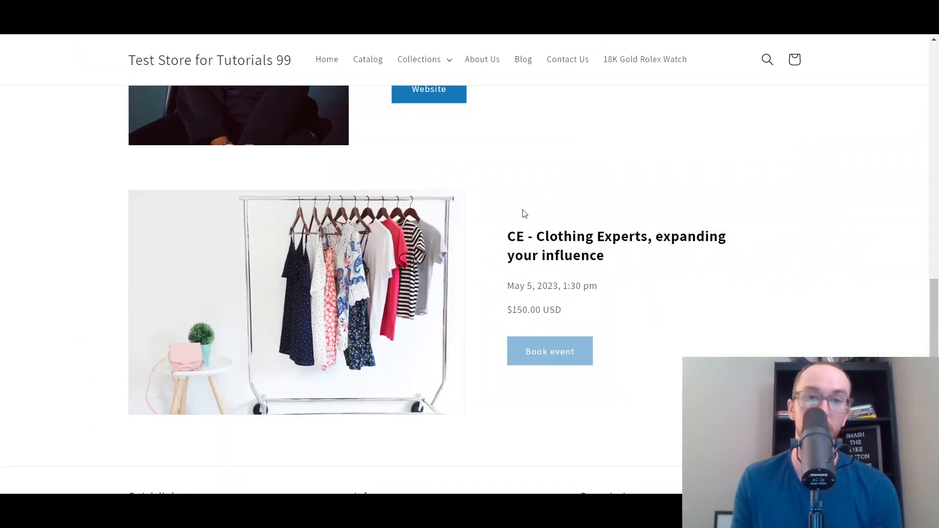
{"action": "scroll", "coordinate": [526, 216], "scroll_direction": "up", "scroll_amount": 5}
{"action": "scroll", "coordinate": [531, 306], "scroll_direction": "down", "scroll_amount": 3}
{"action": "scroll", "coordinate": [520, 391], "scroll_direction": "down", "scroll_amount": 4}
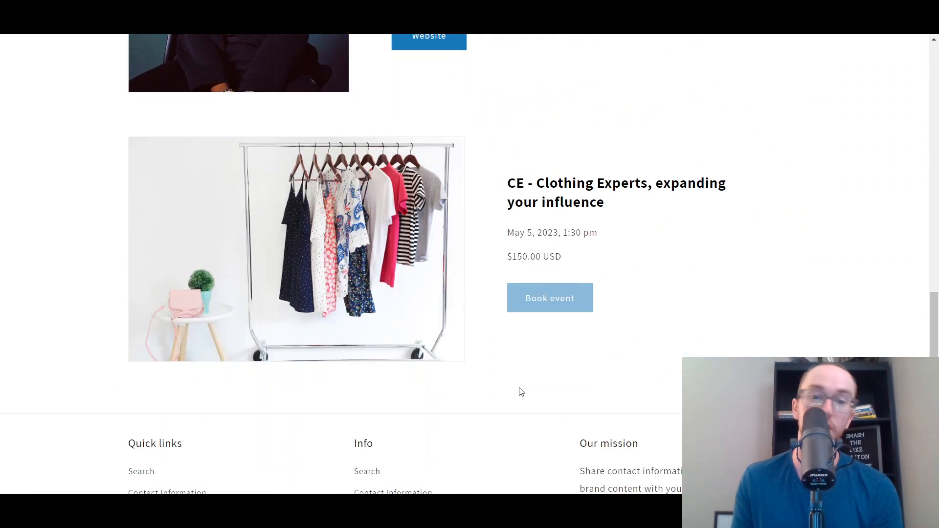
{"action": "scroll", "coordinate": [451, 350], "scroll_direction": "up", "scroll_amount": 2}
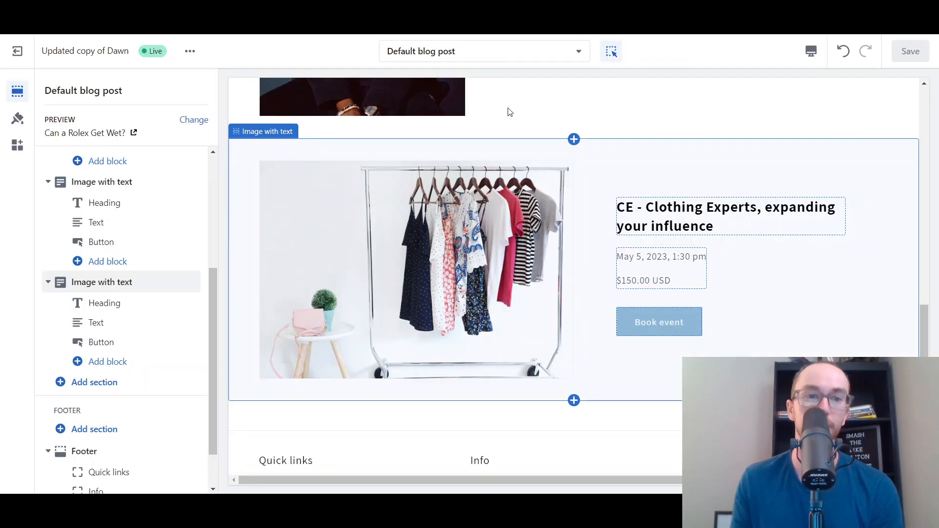
Review the template's section list and the author and event sections in the theme editor preview.
{"action": "left_click_drag", "start_coordinate": [210, 329], "coordinate": [219, 217]}
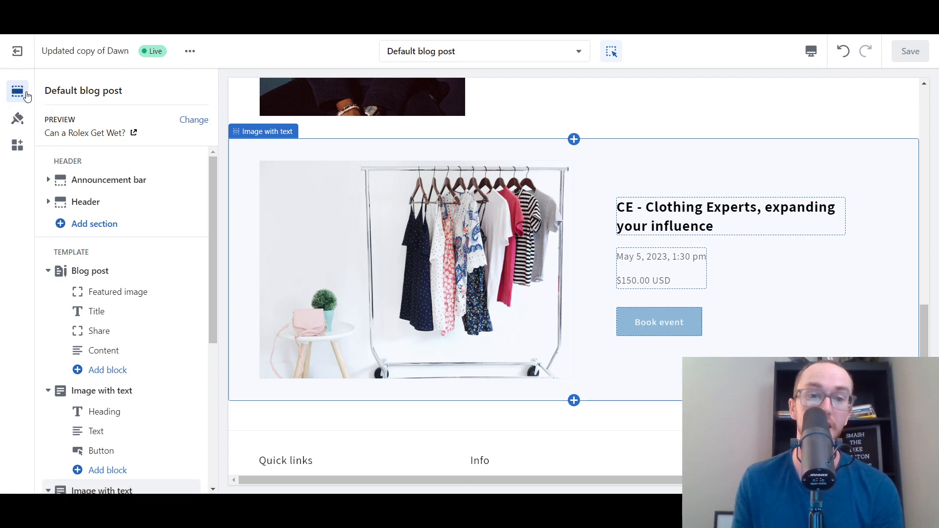
{"action": "left_click_drag", "start_coordinate": [213, 257], "coordinate": [215, 363]}
{"action": "scroll", "coordinate": [640, 383], "scroll_direction": "up", "scroll_amount": 7}
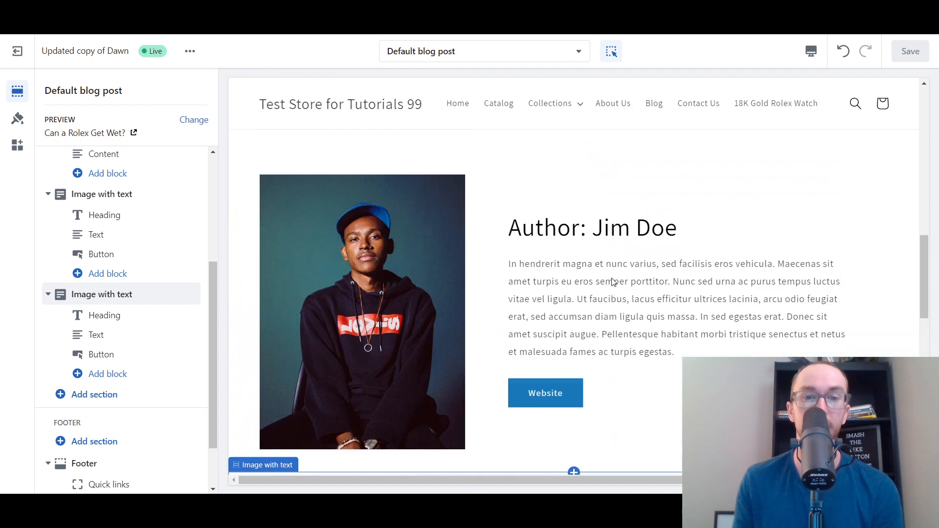
{"action": "left_click_drag", "start_coordinate": [926, 283], "coordinate": [935, 286]}
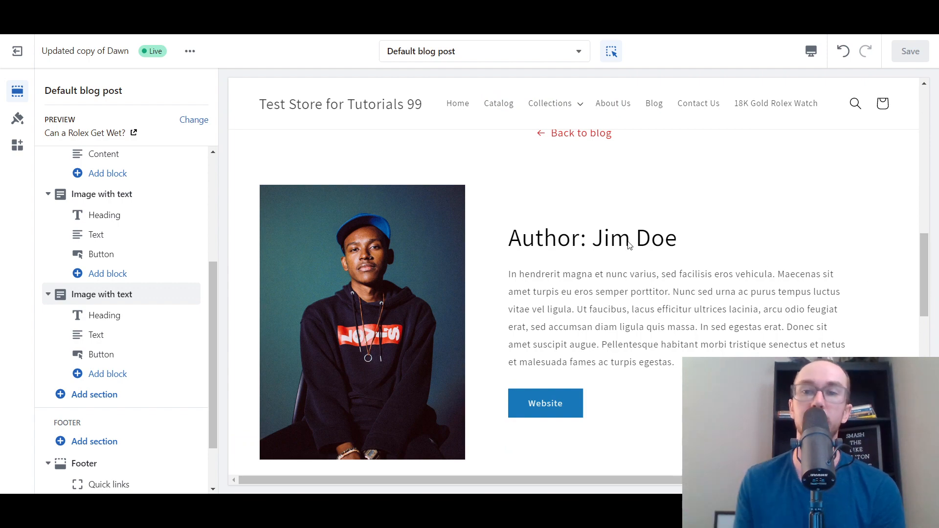
{"action": "scroll", "coordinate": [647, 284], "scroll_direction": "down", "scroll_amount": 8}
{"action": "scroll", "coordinate": [647, 296], "scroll_direction": "up", "scroll_amount": 7}
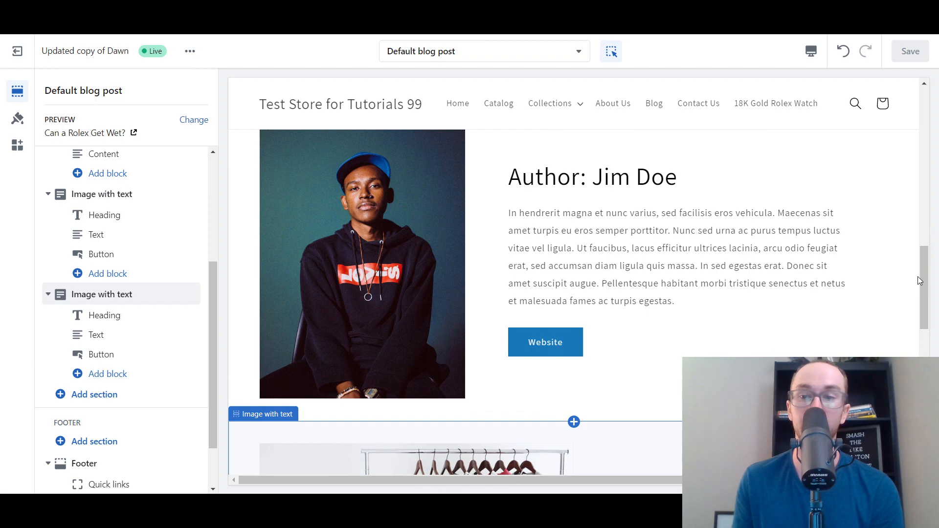
{"action": "scroll", "coordinate": [920, 281], "scroll_direction": "down", "scroll_amount": 6}
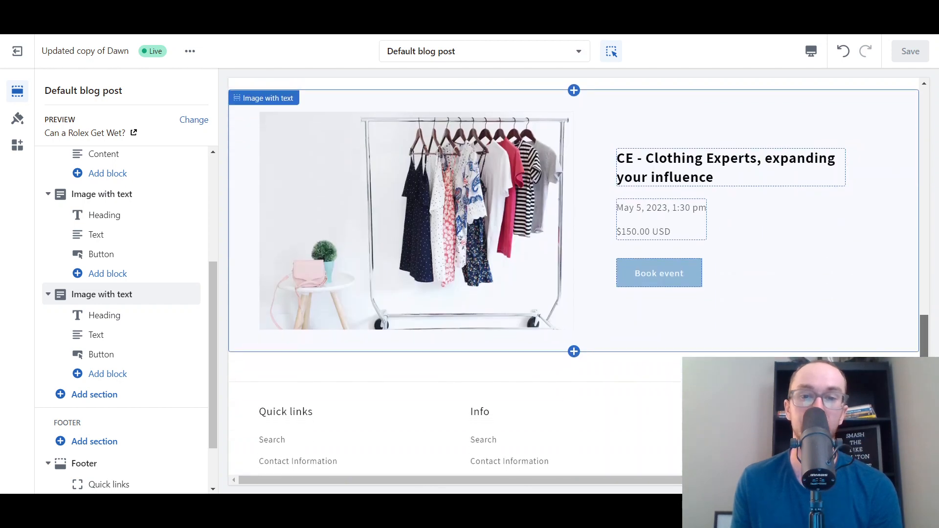
{"action": "scroll", "coordinate": [254, 390], "scroll_direction": "up", "scroll_amount": 1}
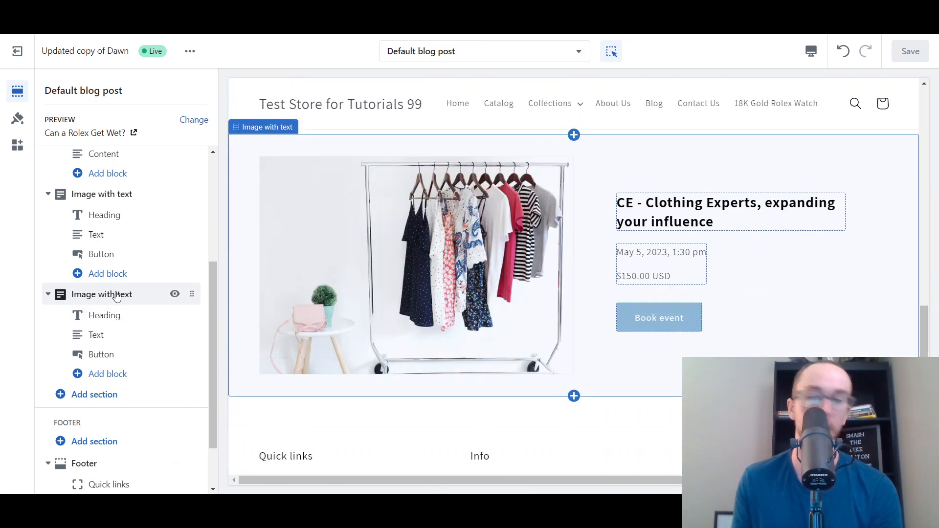
Exit the theme editor and review the metaobject entries and their definition filter in the store's Content area.
{"action": "left_click", "coordinate": [25, 51]}
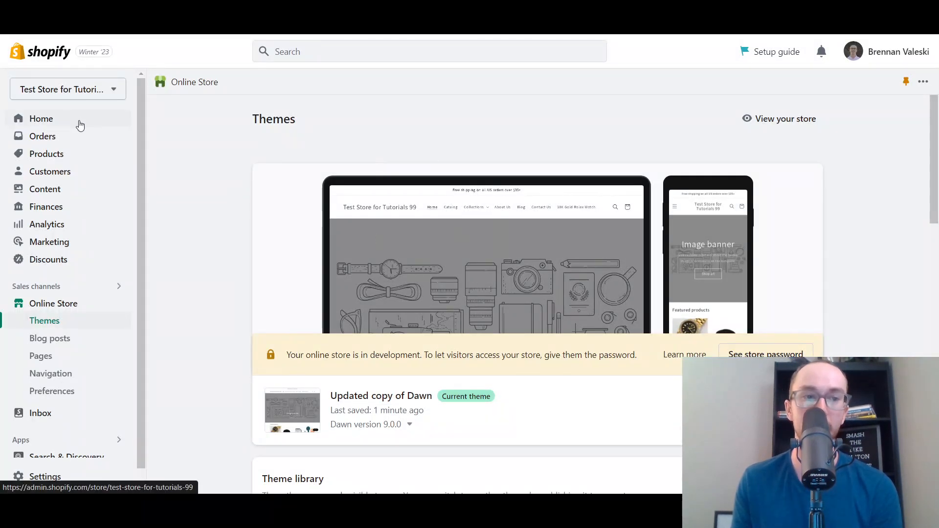
{"action": "left_click", "coordinate": [68, 193]}
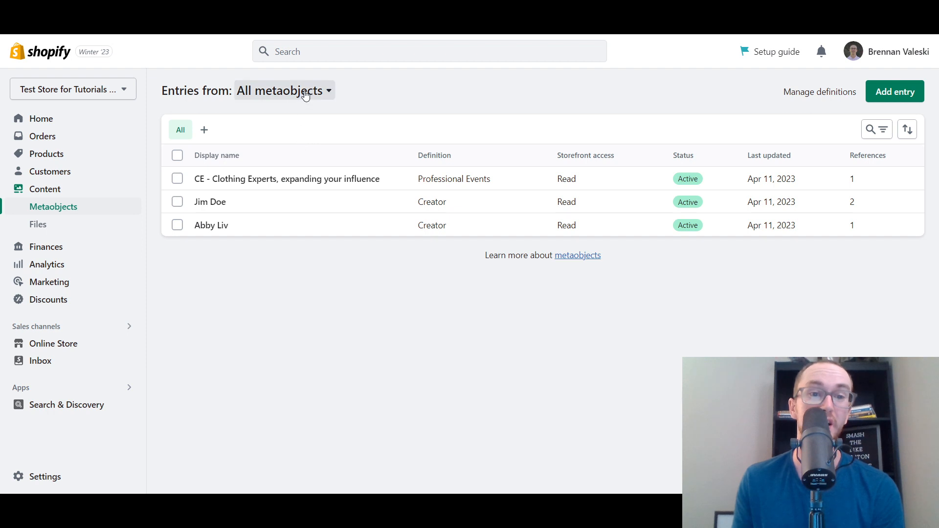
{"action": "left_click", "coordinate": [286, 91]}
{"action": "left_click", "coordinate": [346, 331]}
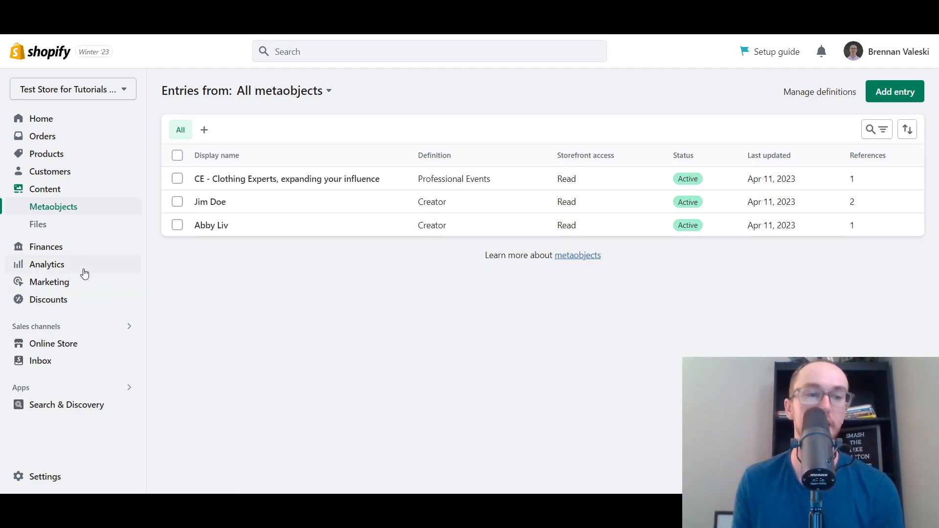
Open the blog post "Can a Rolex Get Wet?" and show all of its metafields.
{"action": "left_click", "coordinate": [55, 350]}
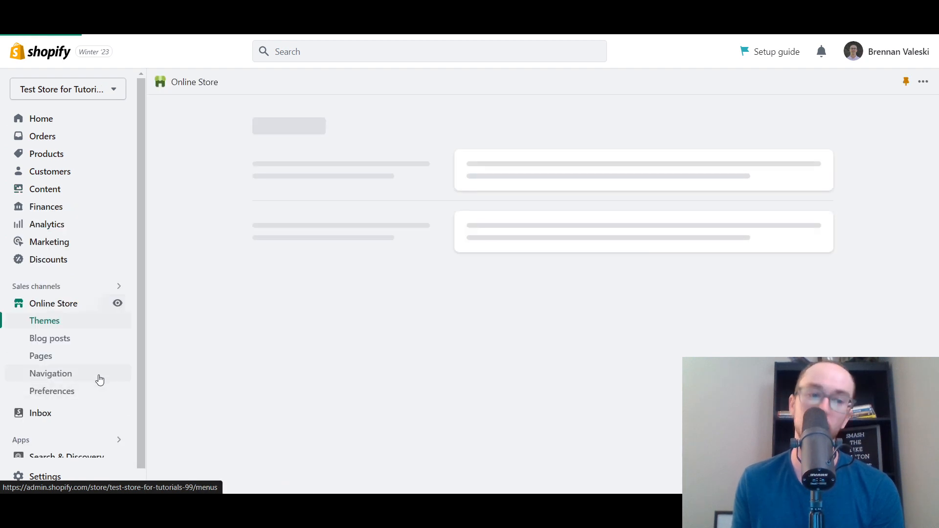
{"action": "left_click", "coordinate": [69, 338]}
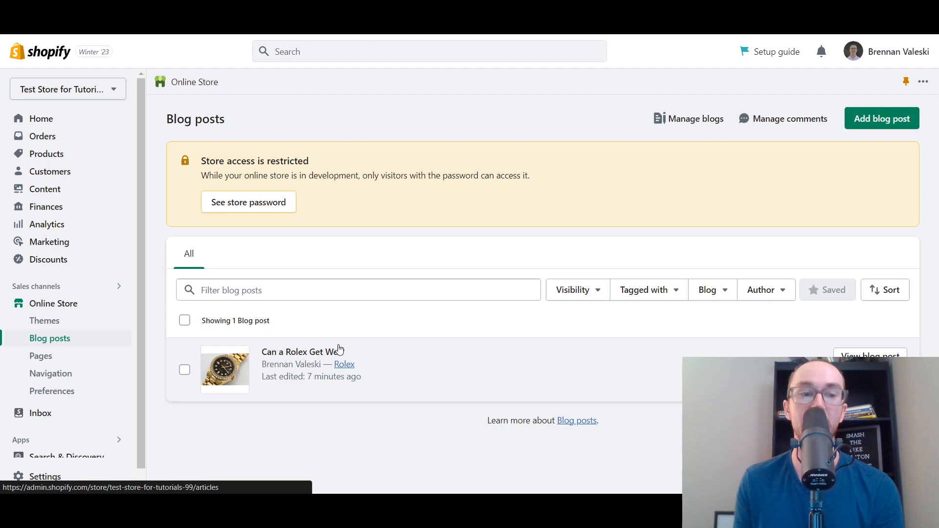
{"action": "left_click", "coordinate": [389, 373]}
{"action": "scroll", "coordinate": [422, 352], "scroll_direction": "down", "scroll_amount": 10}
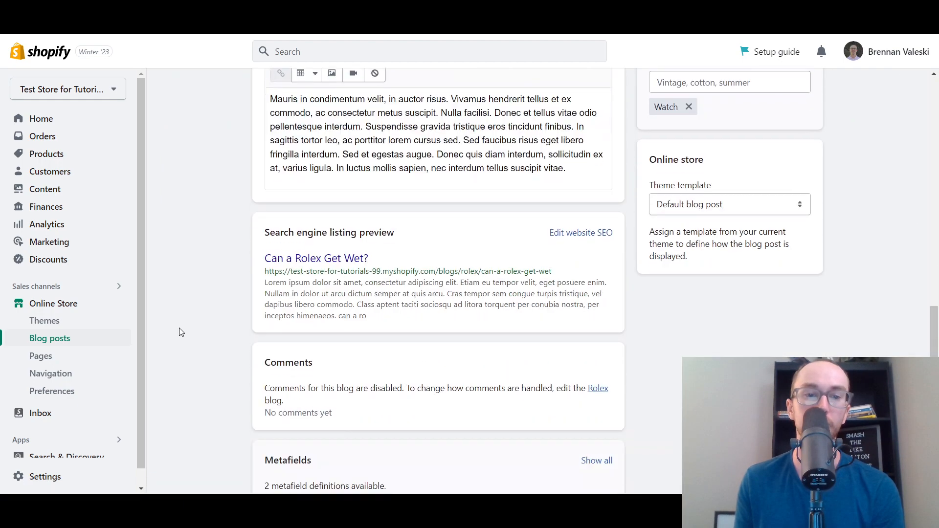
{"action": "left_click", "coordinate": [596, 395]}
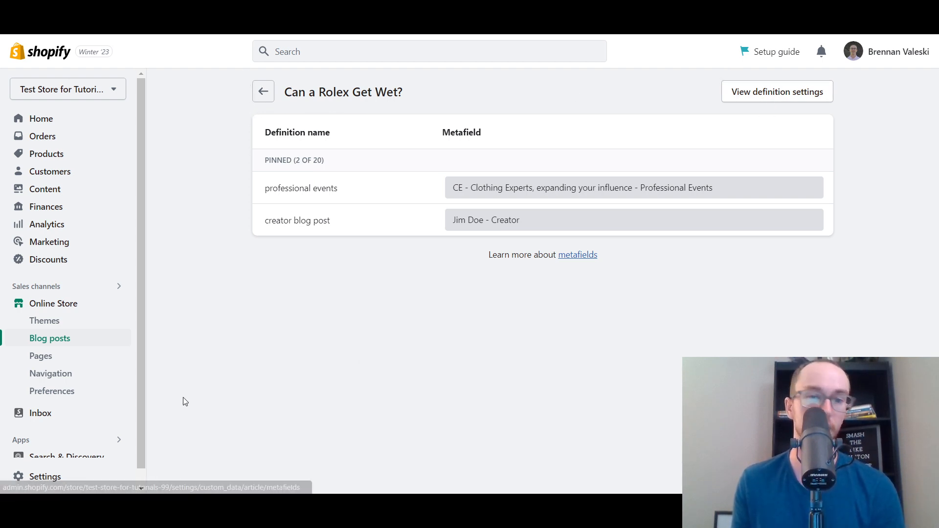
Open the store's Custom data settings and review the metafield and metaobject definitions.
{"action": "left_click", "coordinate": [39, 485]}
{"action": "scroll", "coordinate": [199, 369], "scroll_direction": "down", "scroll_amount": 5}
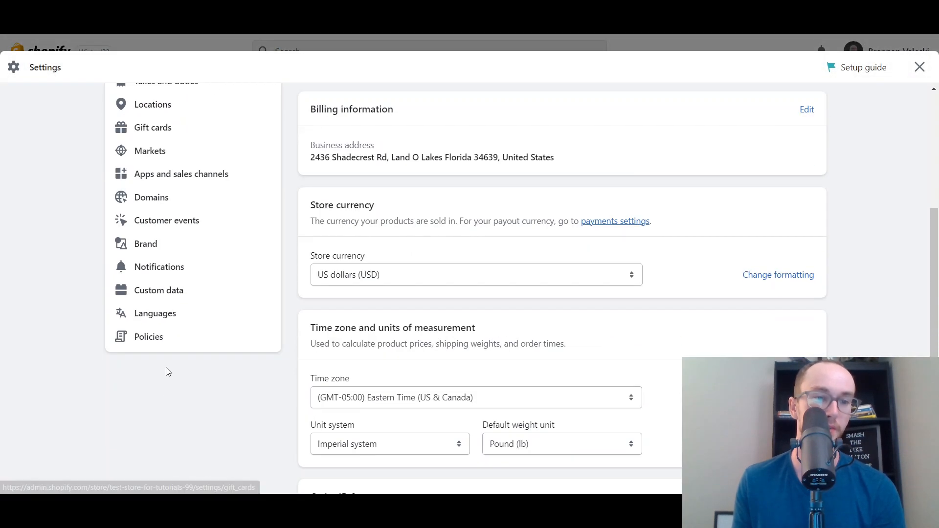
{"action": "left_click", "coordinate": [171, 291]}
{"action": "scroll", "coordinate": [509, 346], "scroll_direction": "down", "scroll_amount": 4}
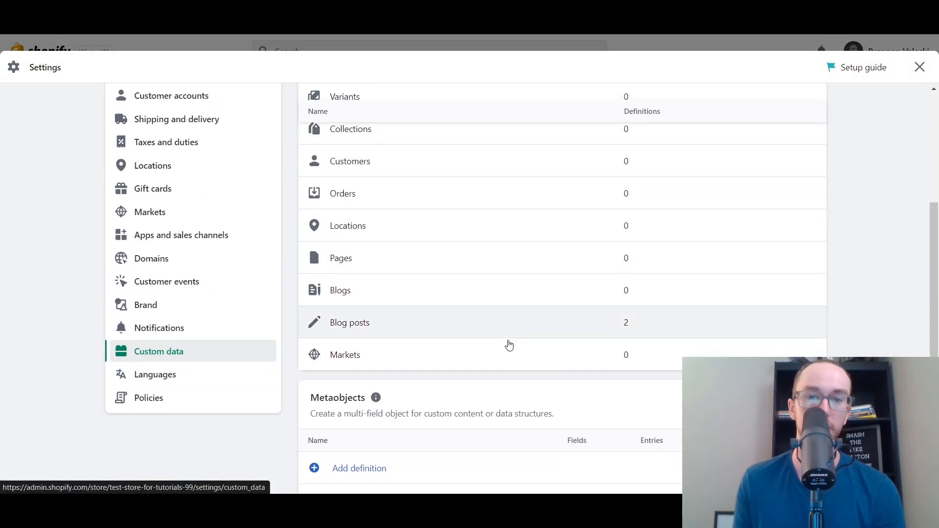
{"action": "scroll", "coordinate": [509, 345], "scroll_direction": "up", "scroll_amount": 1}
{"action": "scroll", "coordinate": [509, 345], "scroll_direction": "down", "scroll_amount": 3}
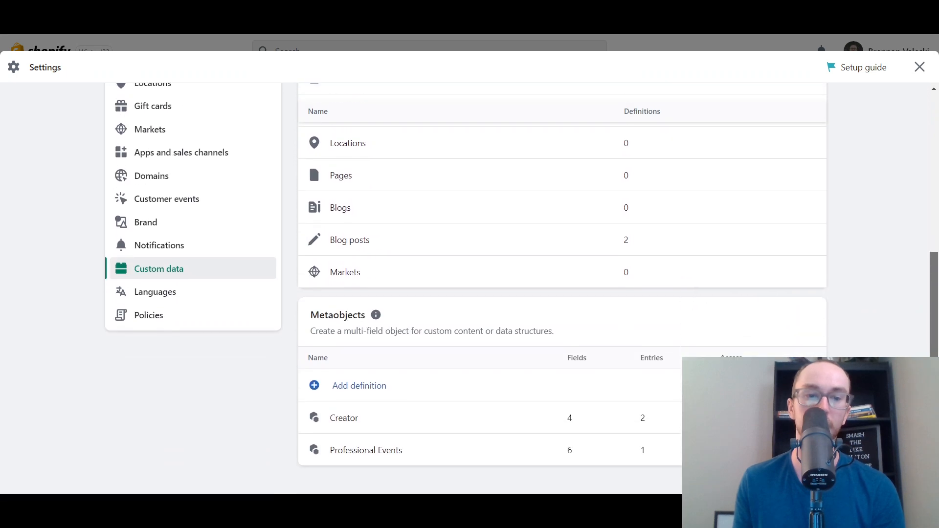
{"action": "scroll", "coordinate": [938, 258], "scroll_direction": "up", "scroll_amount": 4}
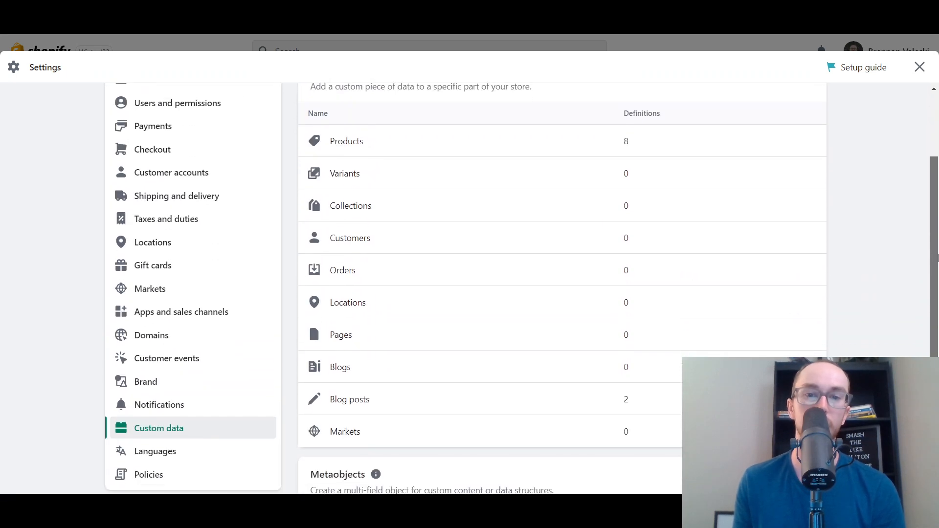
Start a new product metafield definition in the custom data settings and name it "event for product page".
{"action": "scroll", "coordinate": [538, 274], "scroll_direction": "down", "scroll_amount": 3}
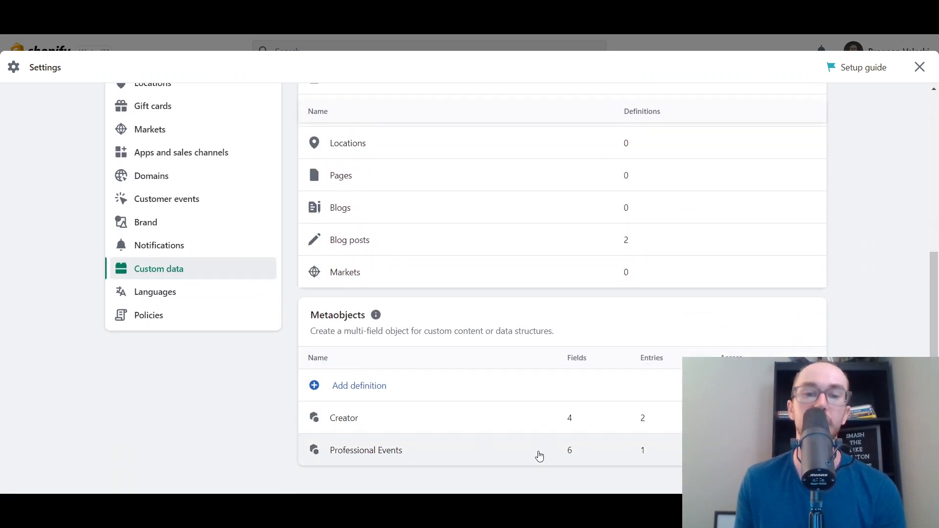
{"action": "scroll", "coordinate": [492, 264], "scroll_direction": "up", "scroll_amount": 3}
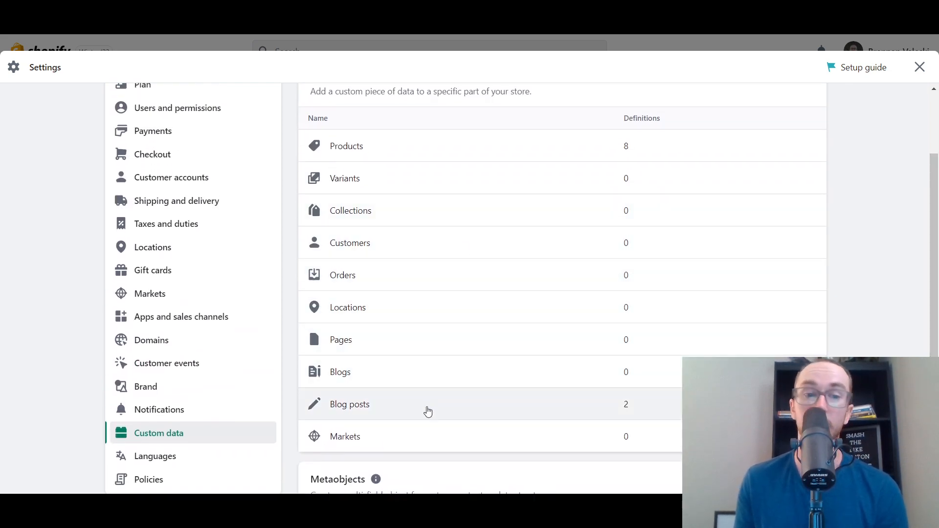
{"action": "left_click", "coordinate": [425, 150]}
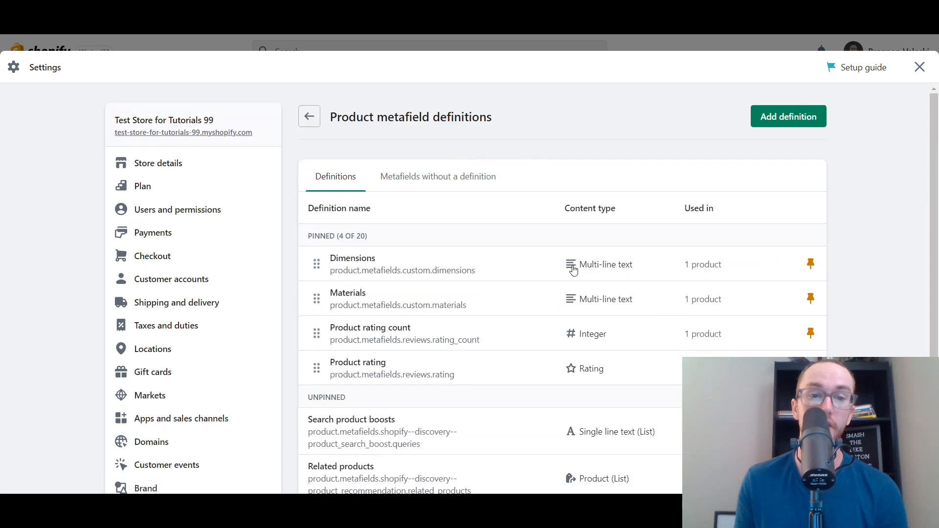
{"action": "left_click", "coordinate": [788, 116]}
{"action": "left_click", "coordinate": [397, 198]}
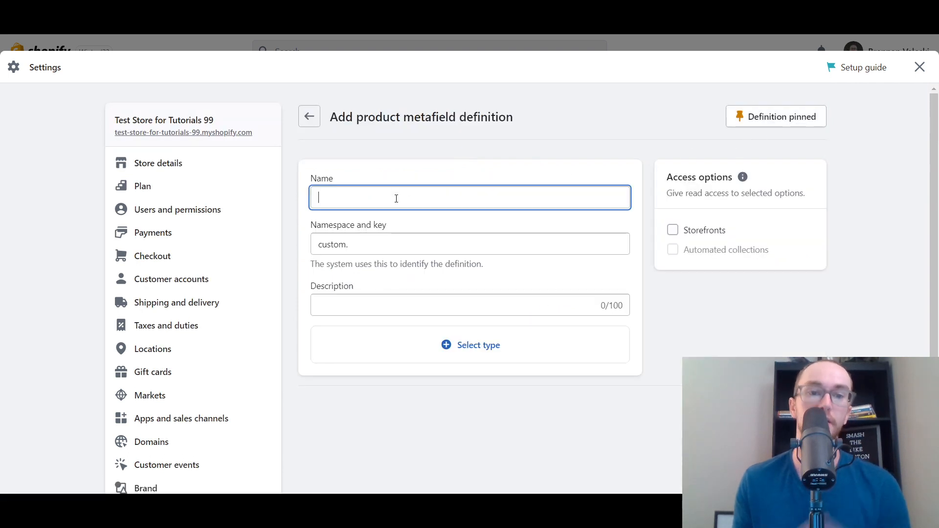
{"action": "type", "text": "e"}
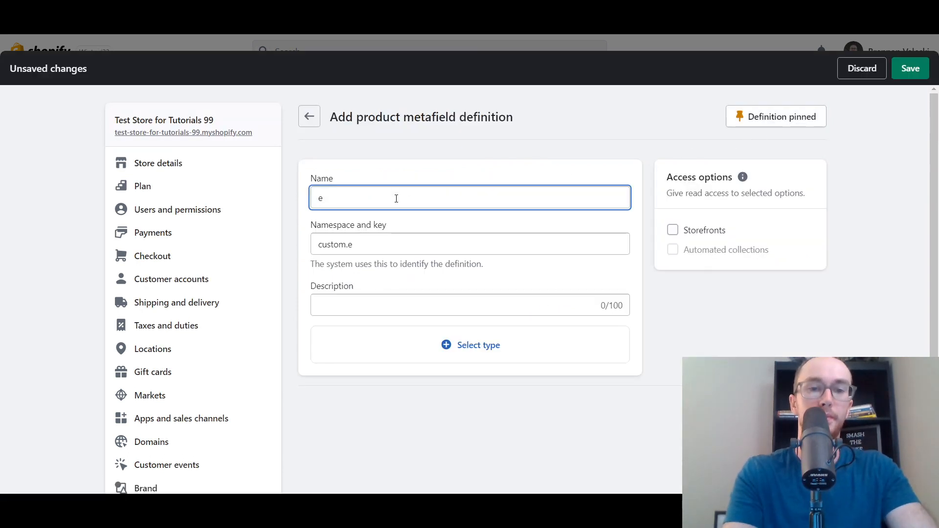
{"action": "type", "text": "vent for "}
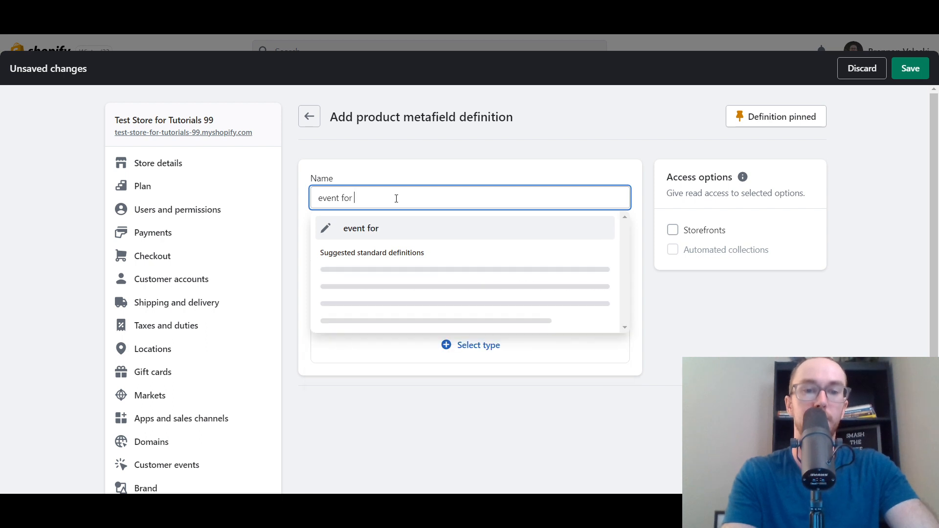
{"action": "type", "text": "product page"}
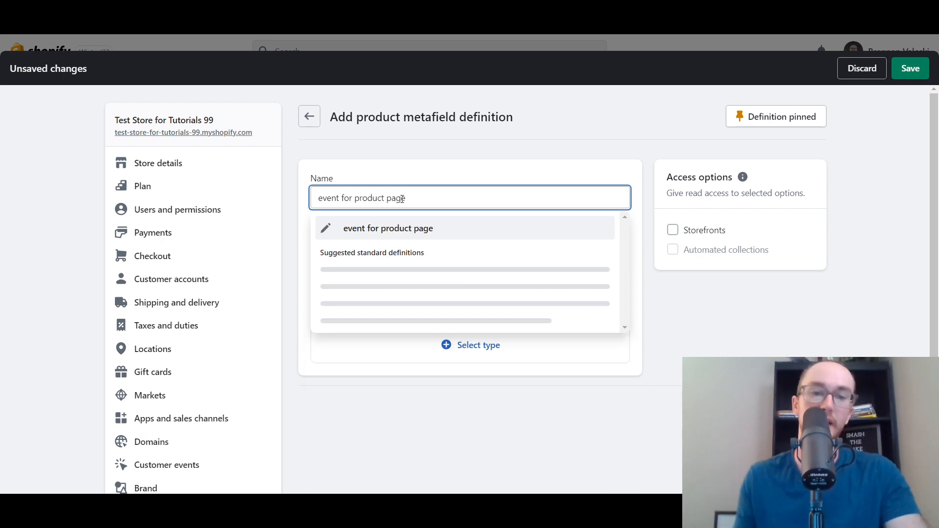
{"action": "left_click", "coordinate": [433, 181]}
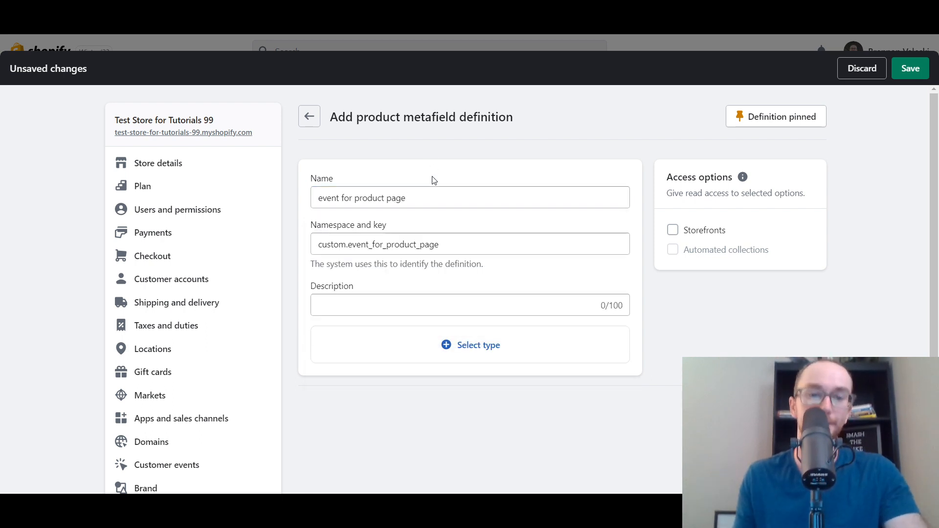
Give the definition the Metaobject type with Professional Events as its reference, and save it.
{"action": "left_click", "coordinate": [519, 341]}
{"action": "left_click_drag", "start_coordinate": [622, 110], "coordinate": [610, 251]}
{"action": "left_click", "coordinate": [491, 218]}
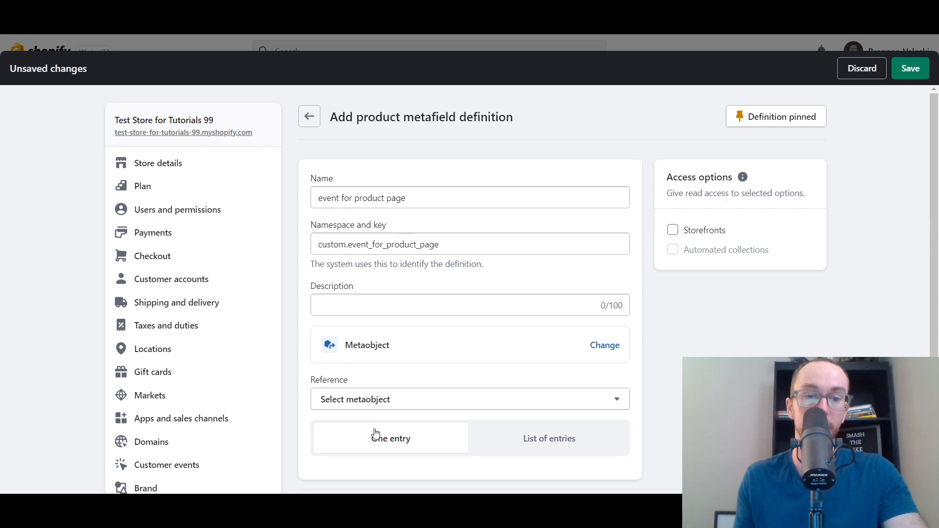
{"action": "left_click", "coordinate": [378, 404]}
{"action": "left_click", "coordinate": [380, 337]}
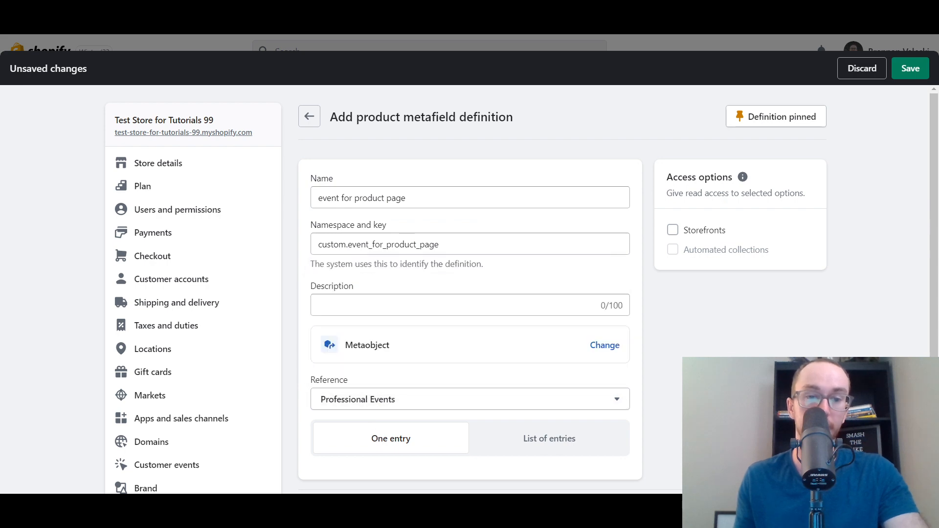
{"action": "scroll", "coordinate": [792, 396], "scroll_direction": "down", "scroll_amount": 3}
{"action": "left_click", "coordinate": [808, 389]}
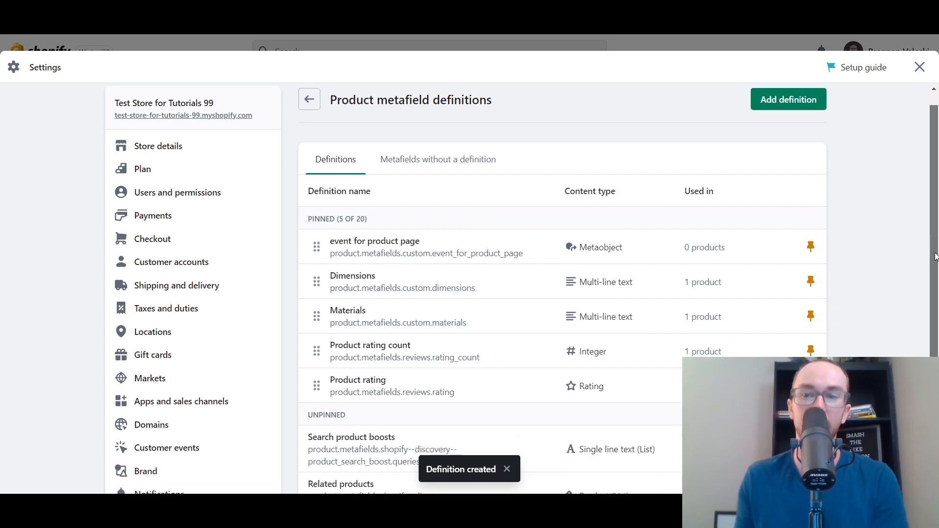
Leave the settings, open the Beanie product and view the entries selectable for its "event for product page" metafield.
{"action": "left_click", "coordinate": [921, 68]}
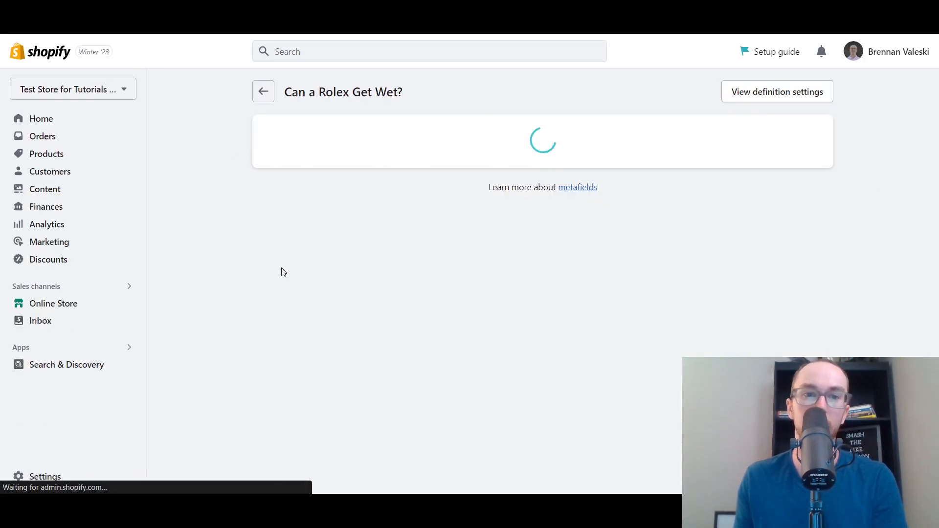
{"action": "left_click", "coordinate": [47, 160]}
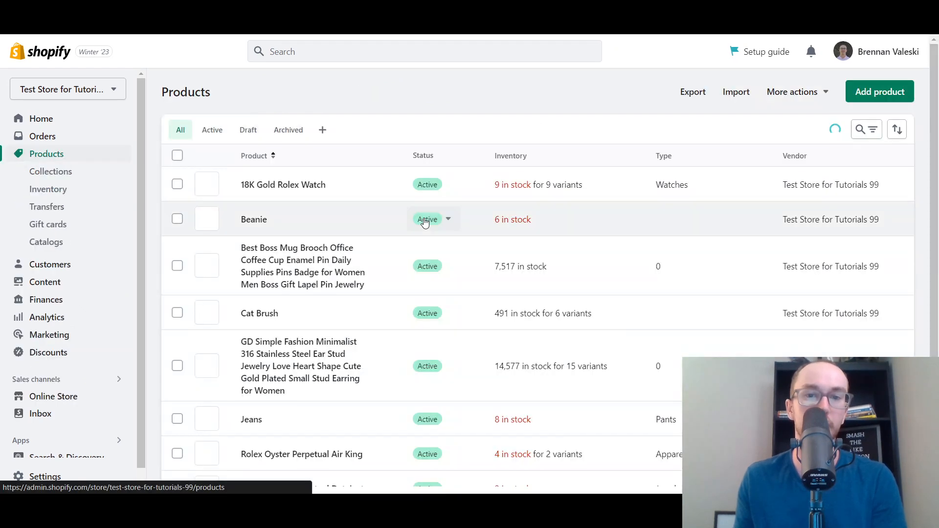
{"action": "left_click", "coordinate": [321, 225]}
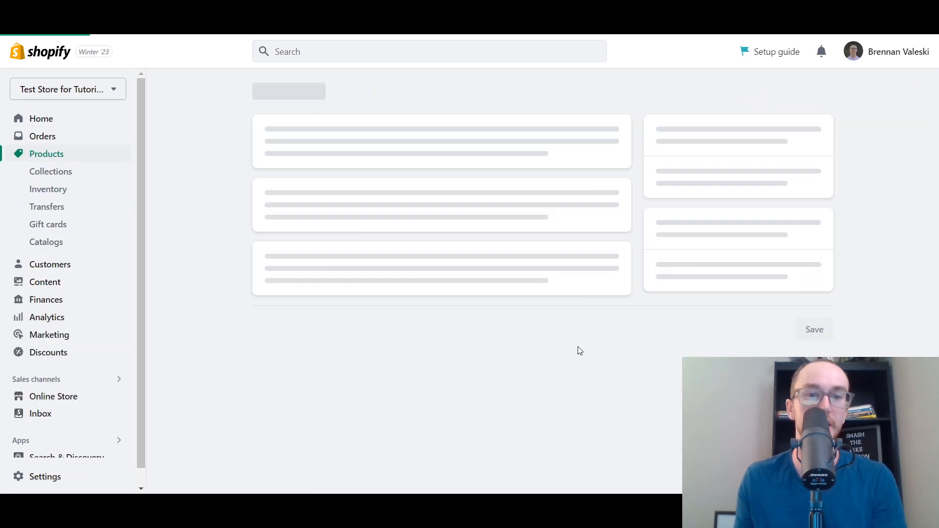
{"action": "scroll", "coordinate": [234, 362], "scroll_direction": "down", "scroll_amount": 15}
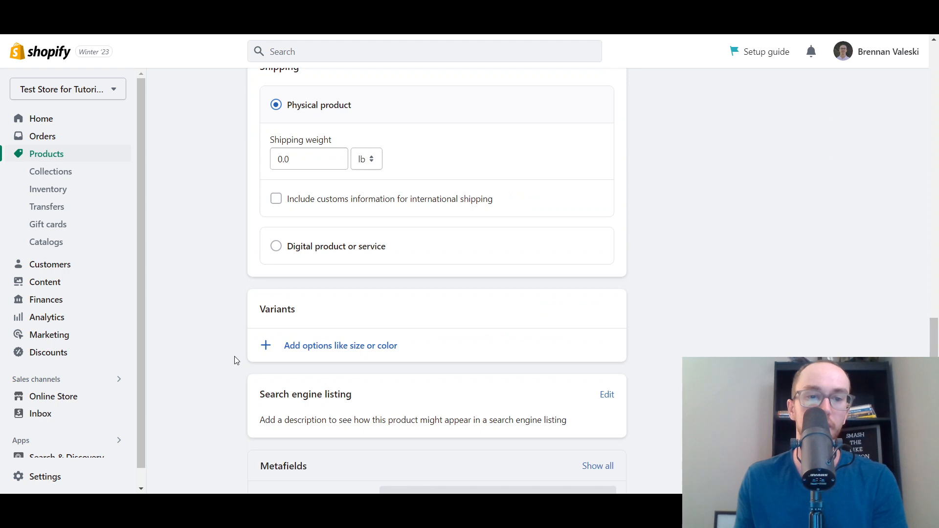
{"action": "scroll", "coordinate": [235, 361], "scroll_direction": "down", "scroll_amount": 3}
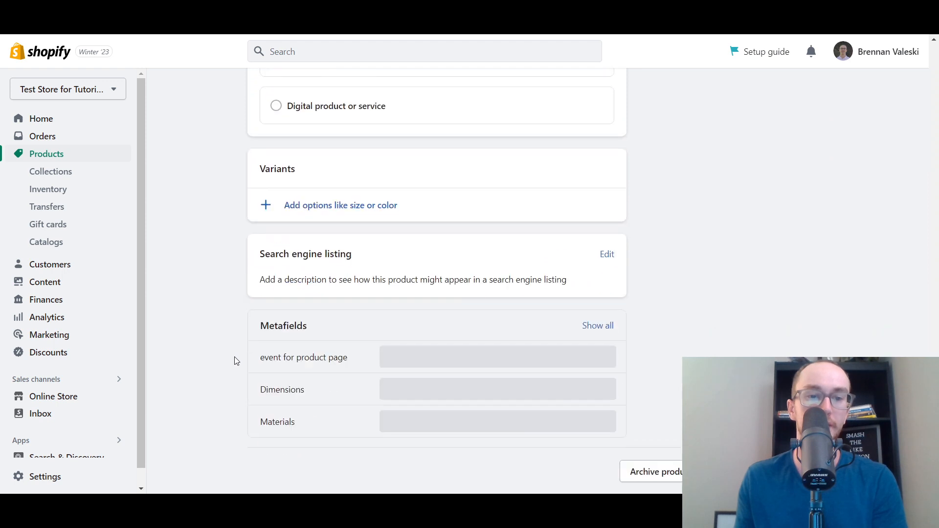
{"action": "left_click", "coordinate": [423, 362]}
{"action": "left_click", "coordinate": [415, 362]}
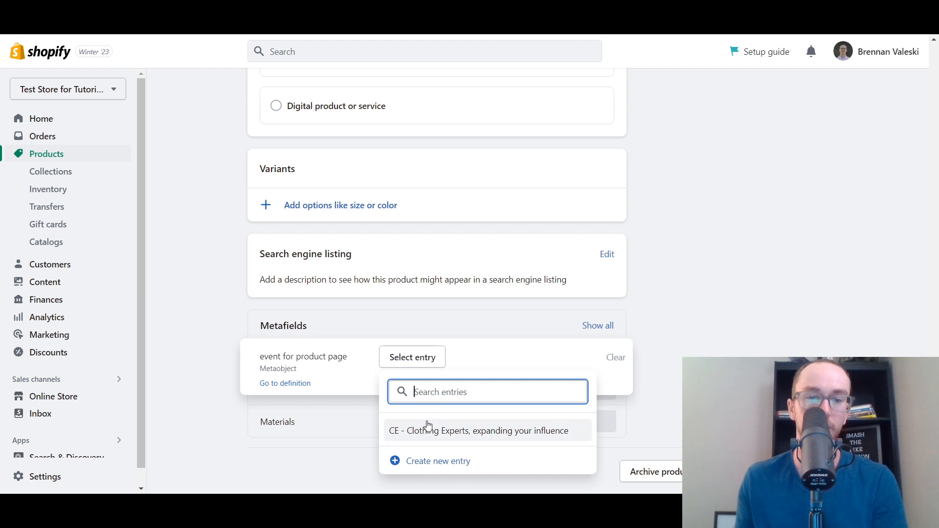
{"action": "left_click", "coordinate": [585, 211]}
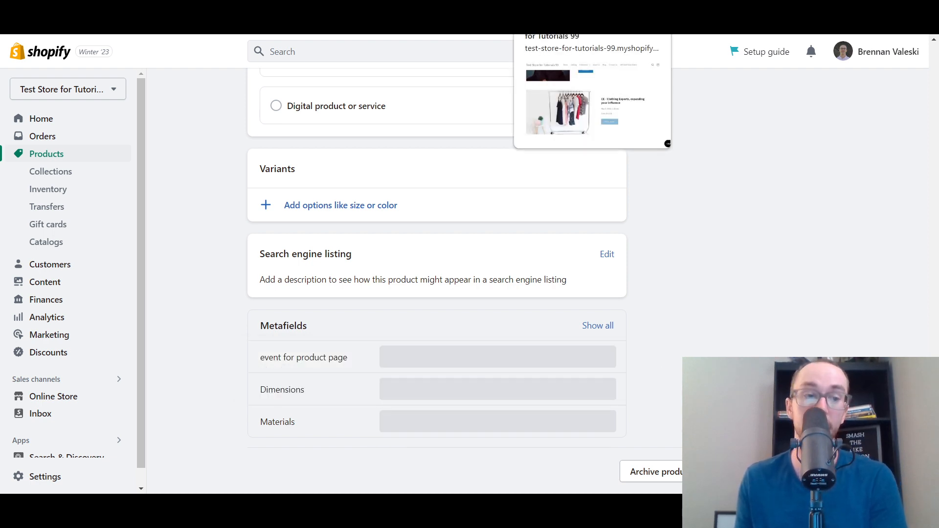
Switch to the storefront's blog post and review the event section and the author section on the live page.
{"action": "left_click", "coordinate": [550, 7]}
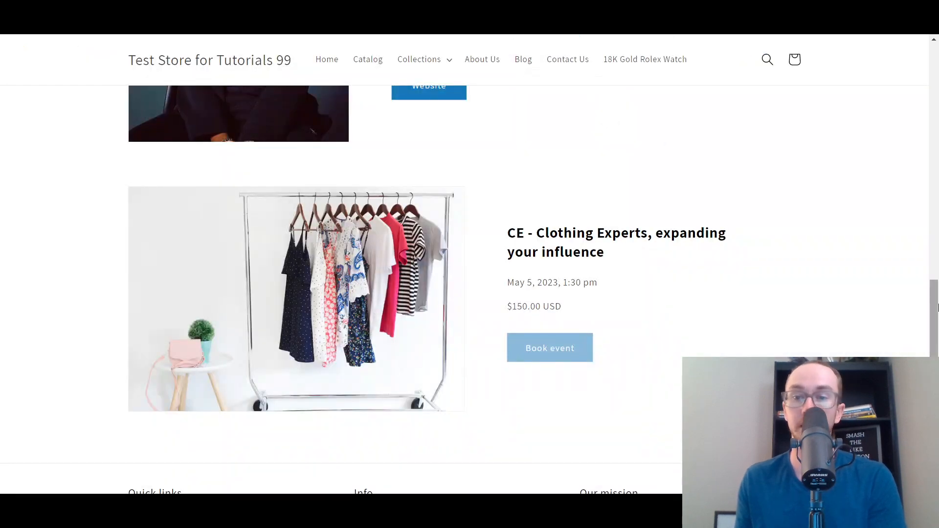
{"action": "left_click_drag", "start_coordinate": [935, 308], "coordinate": [841, 318]}
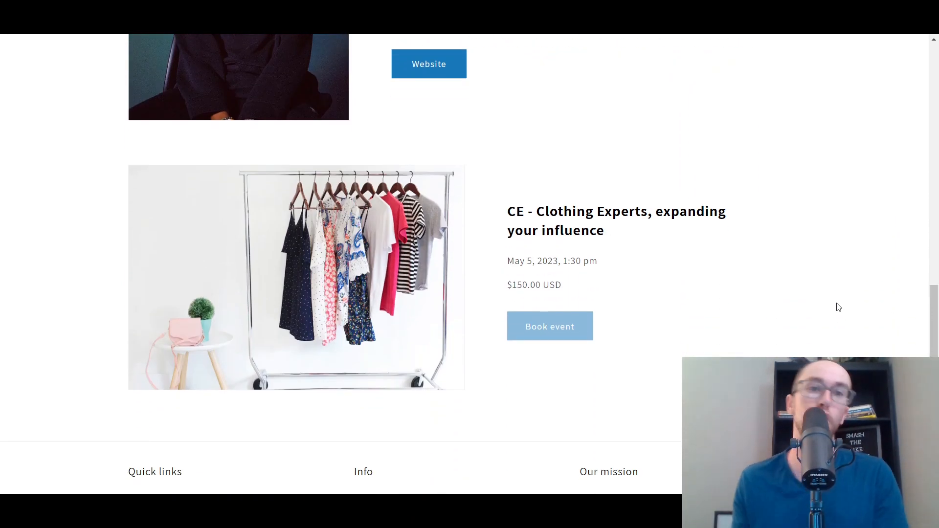
{"action": "mouse_move", "coordinate": [934, 343]}
{"action": "left_mouse_down"}
{"action": "mouse_move", "coordinate": [928, 322]}
{"action": "mouse_move", "coordinate": [934, 352]}
{"action": "left_mouse_up"}
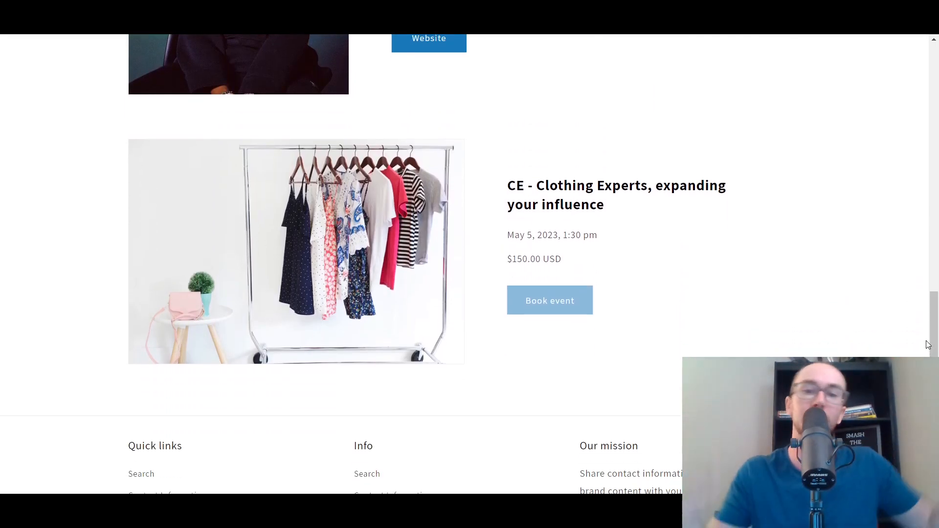
{"action": "mouse_move", "coordinate": [934, 338]}
{"action": "left_mouse_down"}
{"action": "mouse_move", "coordinate": [934, 257]}
{"action": "mouse_move", "coordinate": [938, 331]}
{"action": "left_mouse_up"}
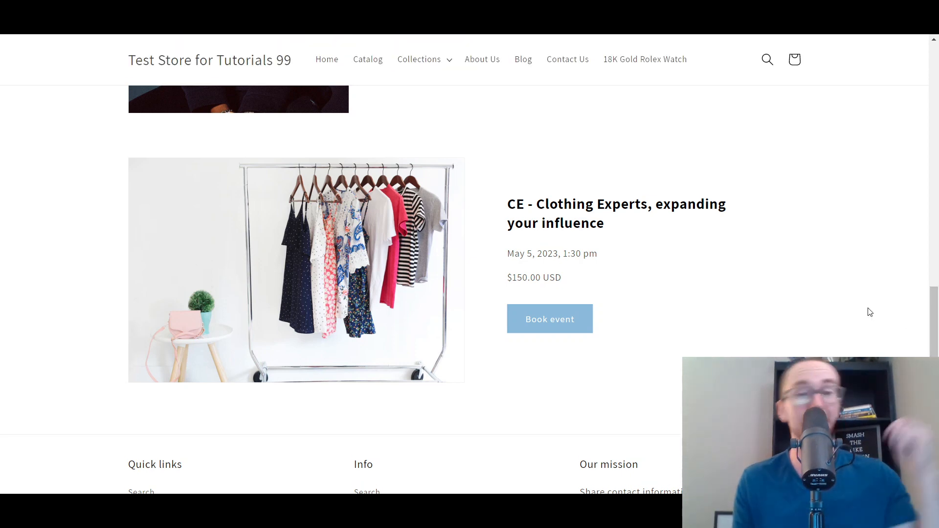
{"action": "scroll", "coordinate": [771, 296], "scroll_direction": "up", "scroll_amount": 4}
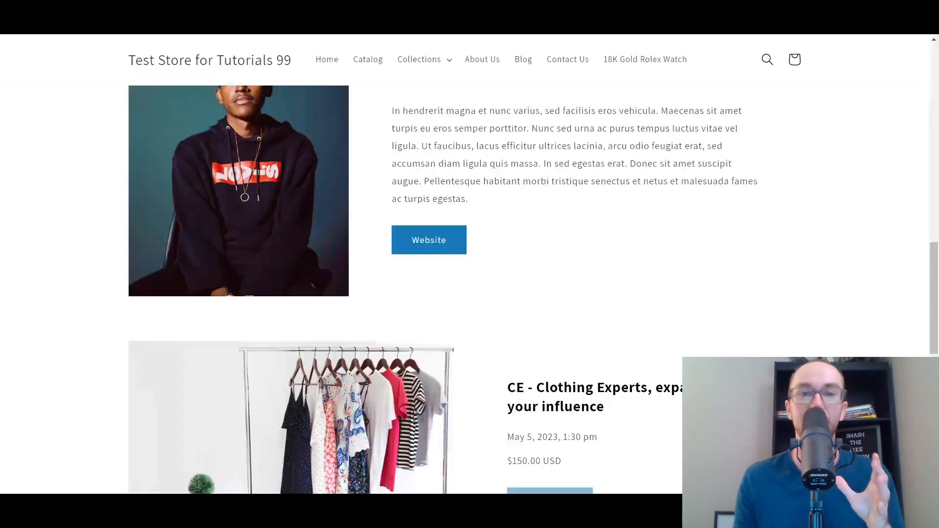
{"action": "scroll", "coordinate": [694, 319], "scroll_direction": "up", "scroll_amount": 3}
{"action": "scroll", "coordinate": [879, 330], "scroll_direction": "down", "scroll_amount": 2}
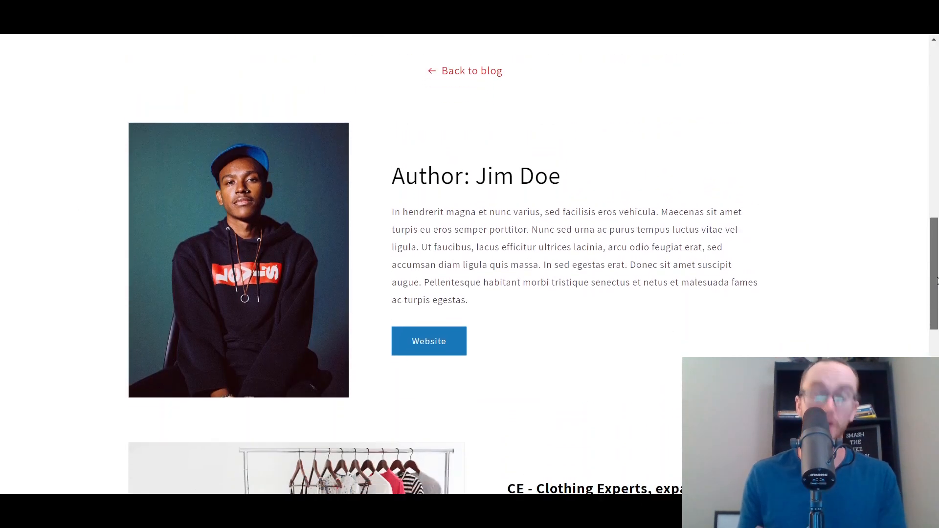